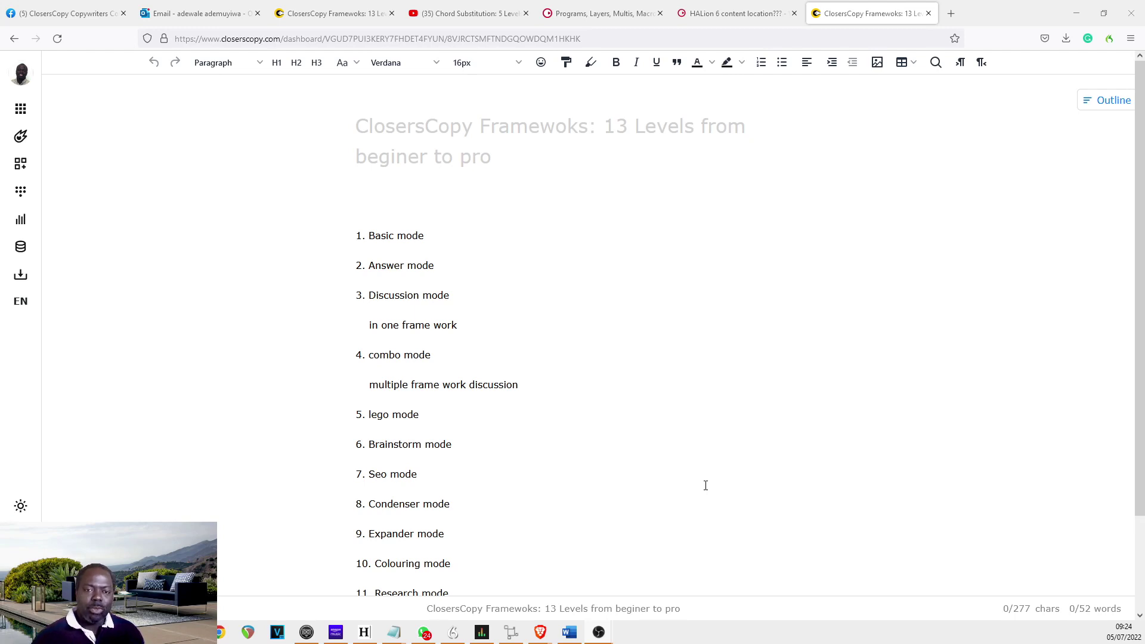
Highlight the "Basic mode" entry in the list of 13 framework levels.
{"action": "left_click", "coordinate": [501, 241]}
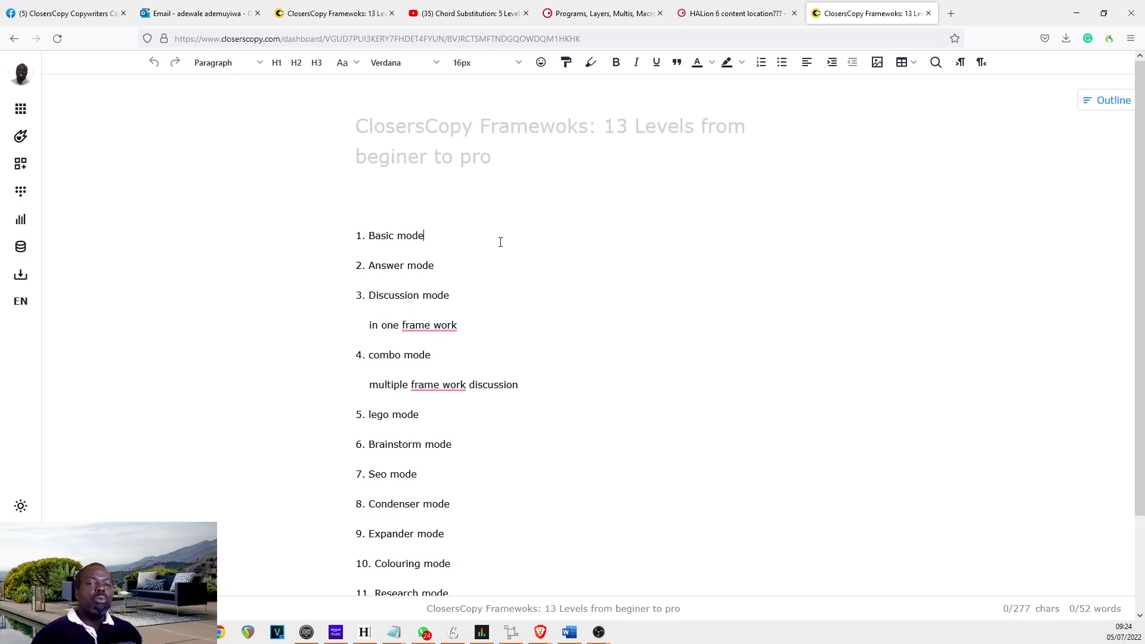
{"action": "left_click_drag", "start_coordinate": [443, 236], "coordinate": [341, 240]}
{"action": "left_click", "coordinate": [373, 251]}
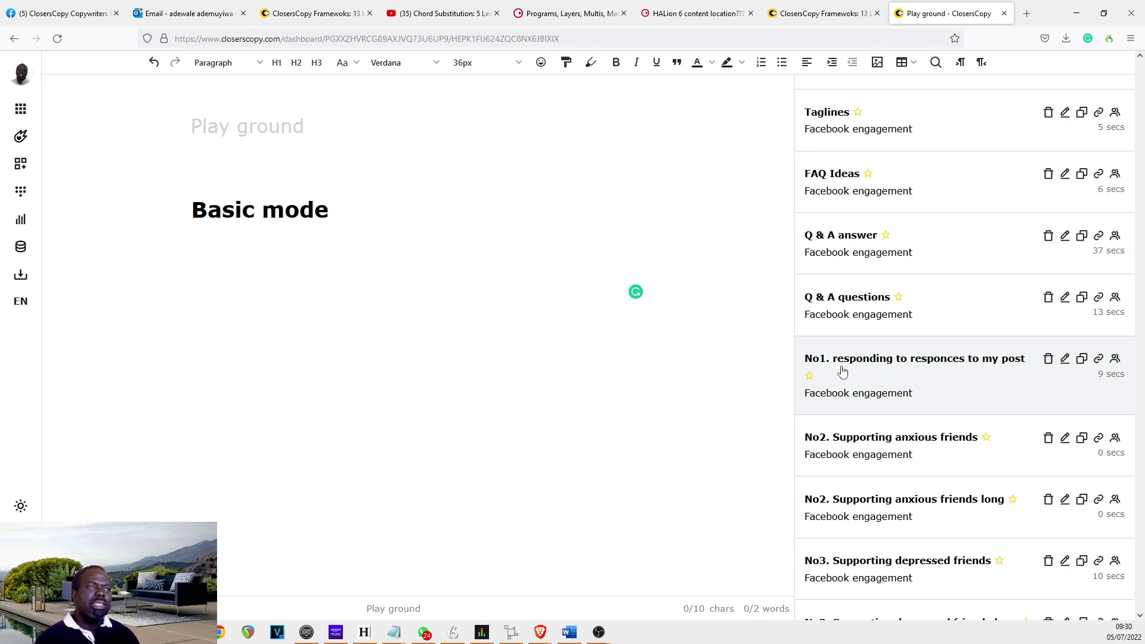
Choose the "No1. responding to responces to my post" framework and examine the friend's post and response in its first example.
{"action": "left_click", "coordinate": [841, 372]}
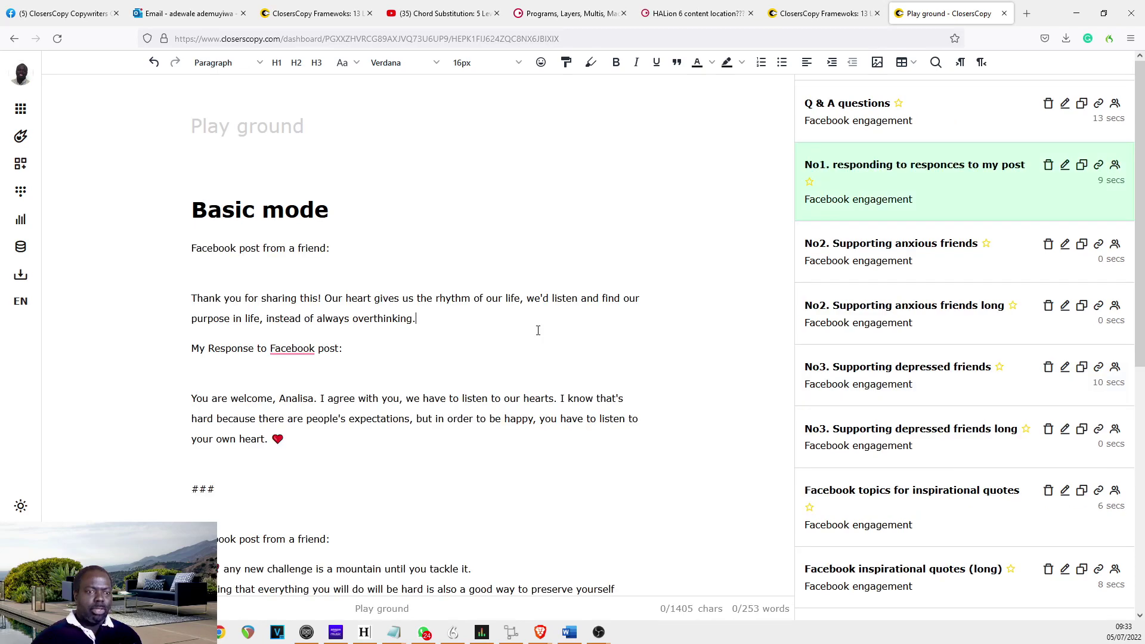
{"action": "triple_click", "coordinate": [353, 319]}
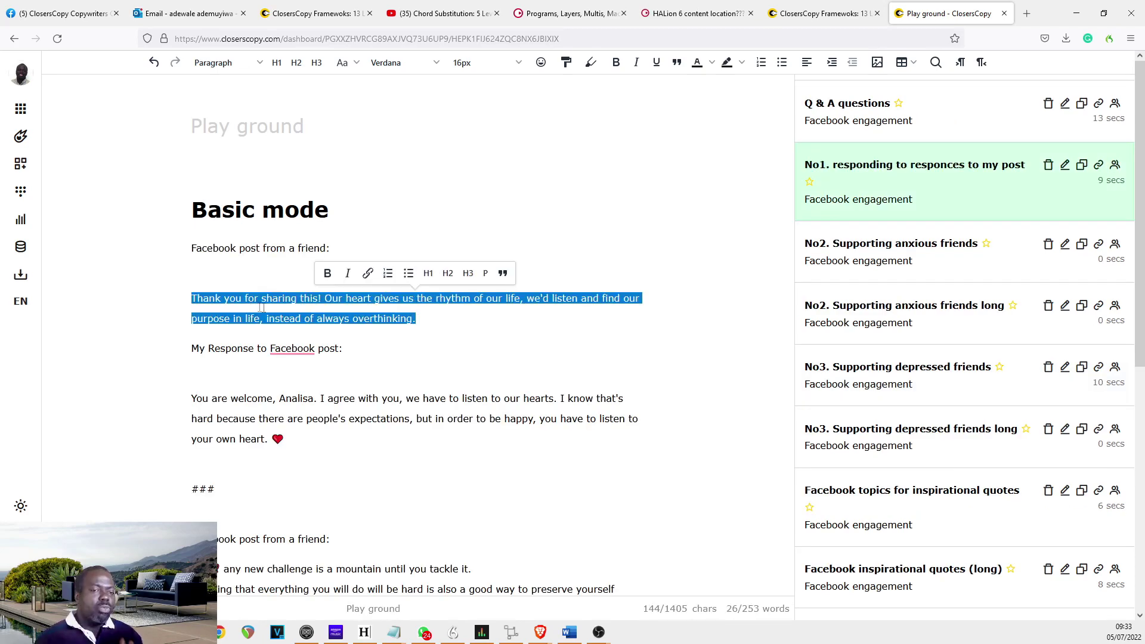
{"action": "left_click", "coordinate": [353, 318]}
{"action": "left_click", "coordinate": [460, 322]}
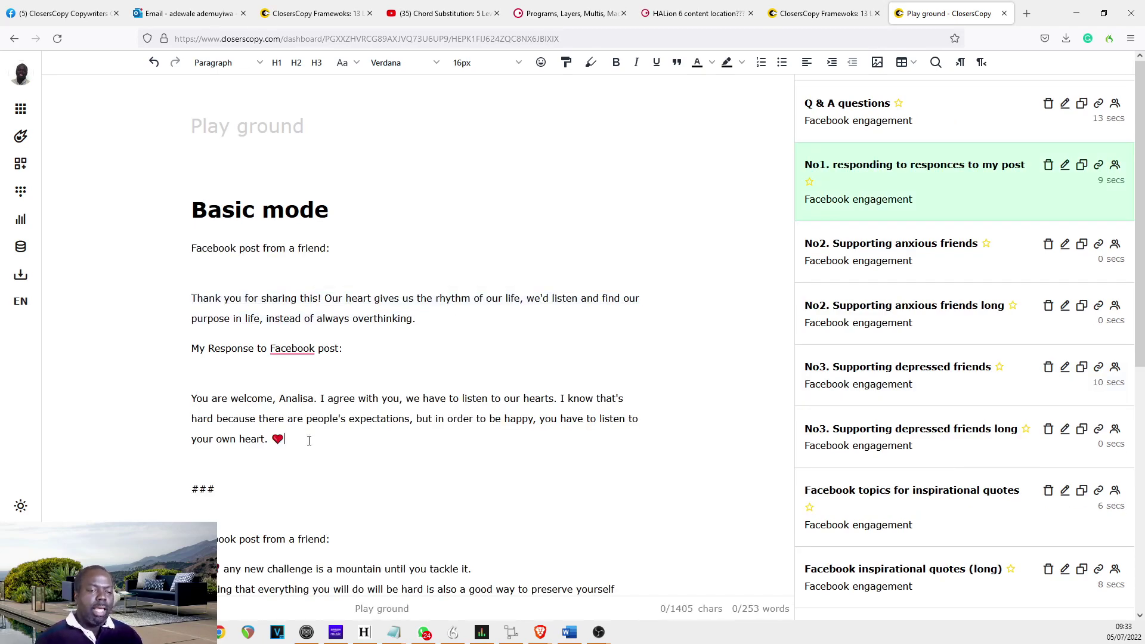
{"action": "left_click_drag", "start_coordinate": [309, 440], "coordinate": [189, 407]}
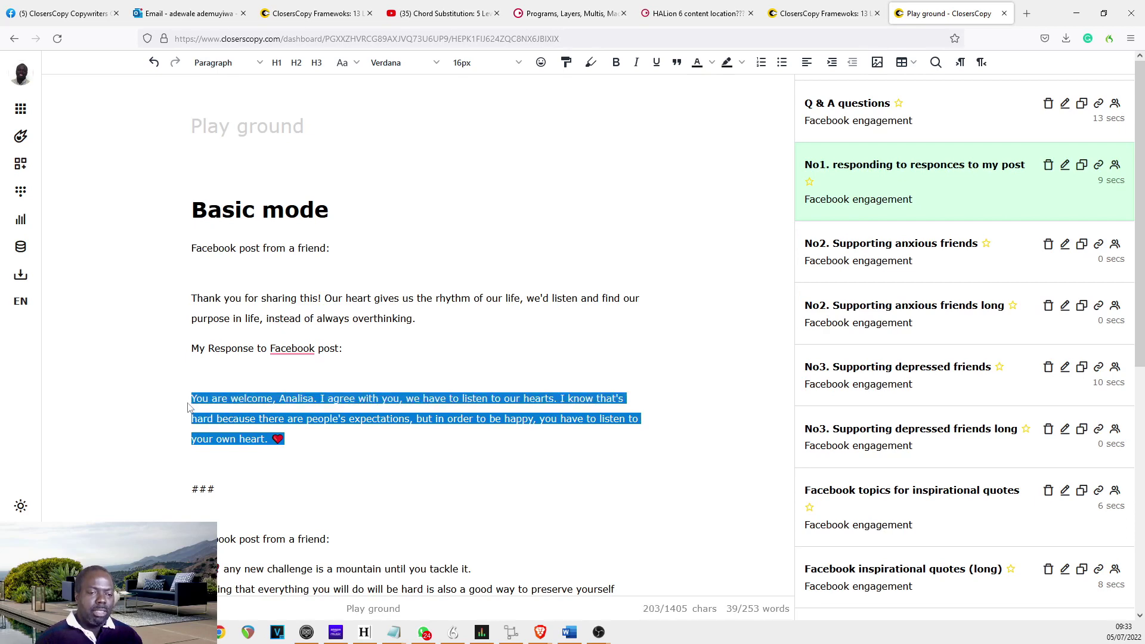
{"action": "left_click", "coordinate": [381, 437]}
Examine how the first Basic mode example pairs the "Facebook post from a friend:" and "My Response to Facebook post:" labels with their texts.
{"action": "scroll", "coordinate": [335, 312], "scroll_direction": "down", "scroll_amount": 1}
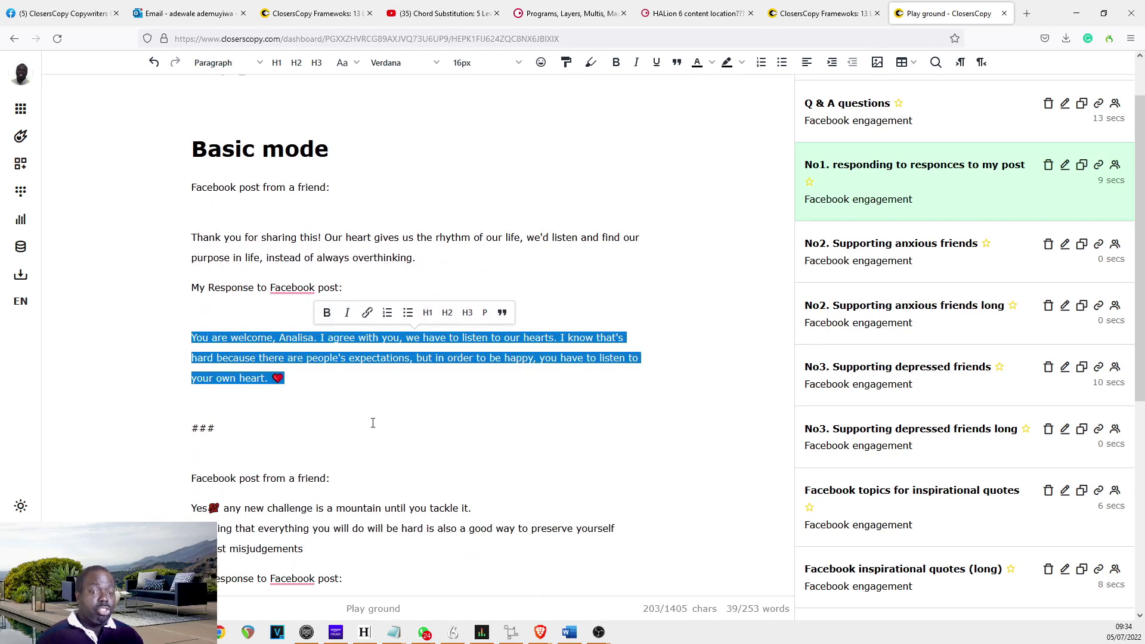
{"action": "left_click", "coordinate": [373, 423]}
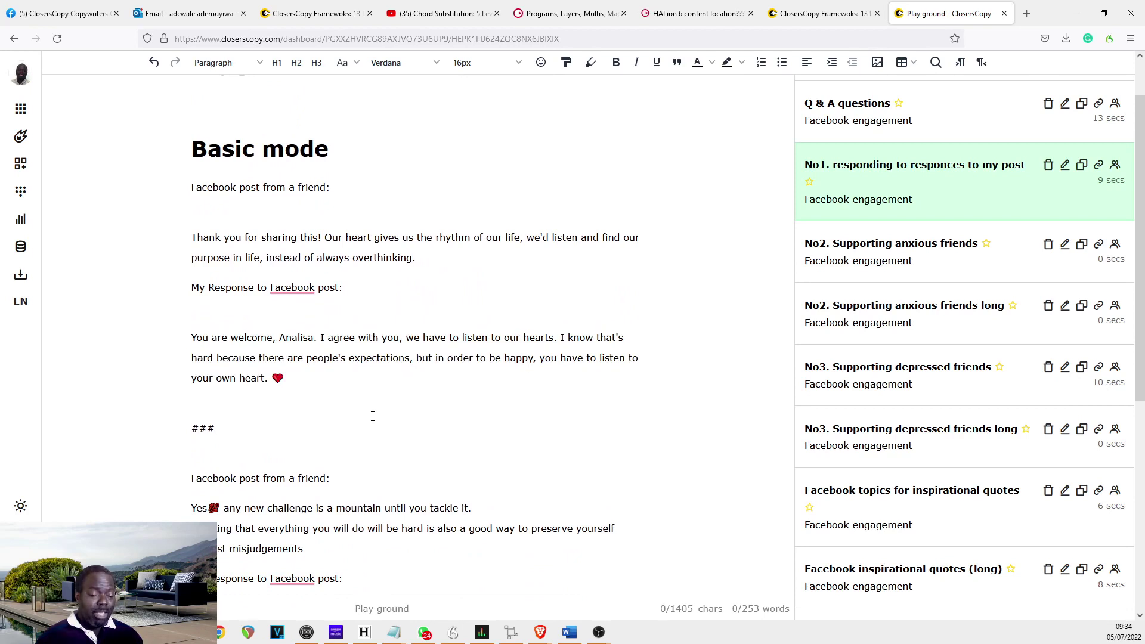
{"action": "left_click", "coordinate": [261, 237]}
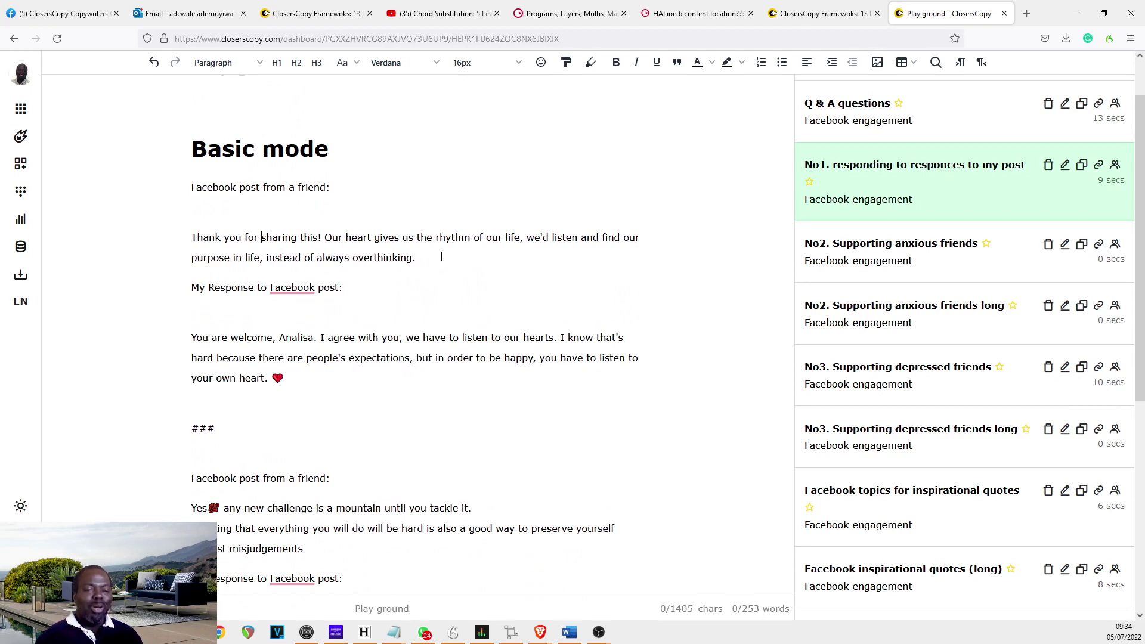
{"action": "left_click_drag", "start_coordinate": [442, 256], "coordinate": [209, 227]}
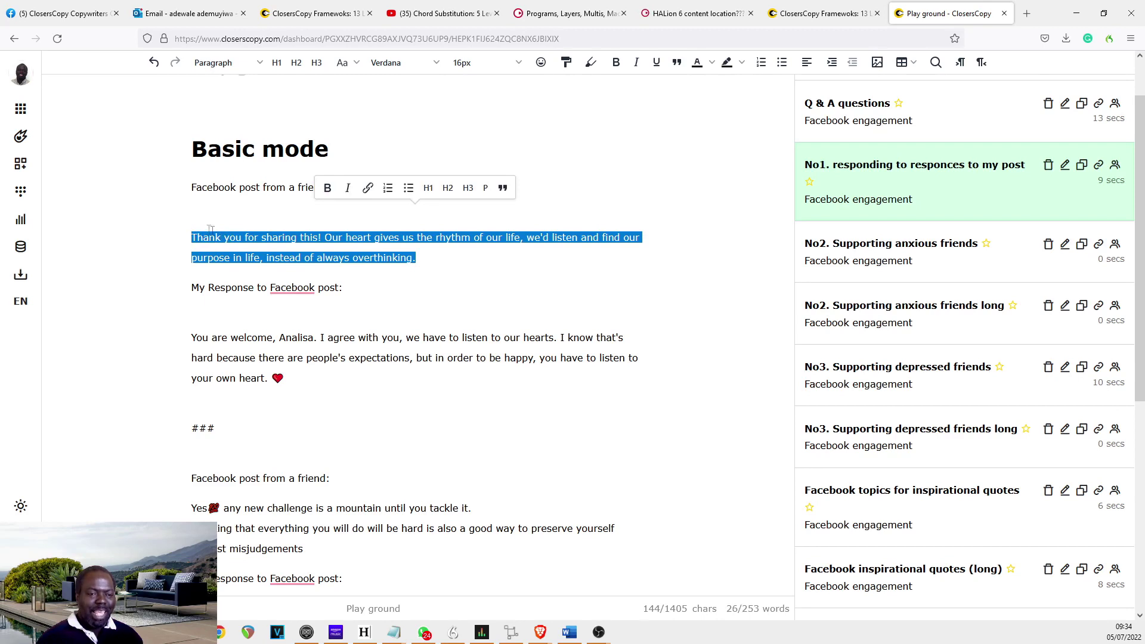
{"action": "left_click", "coordinate": [316, 324]}
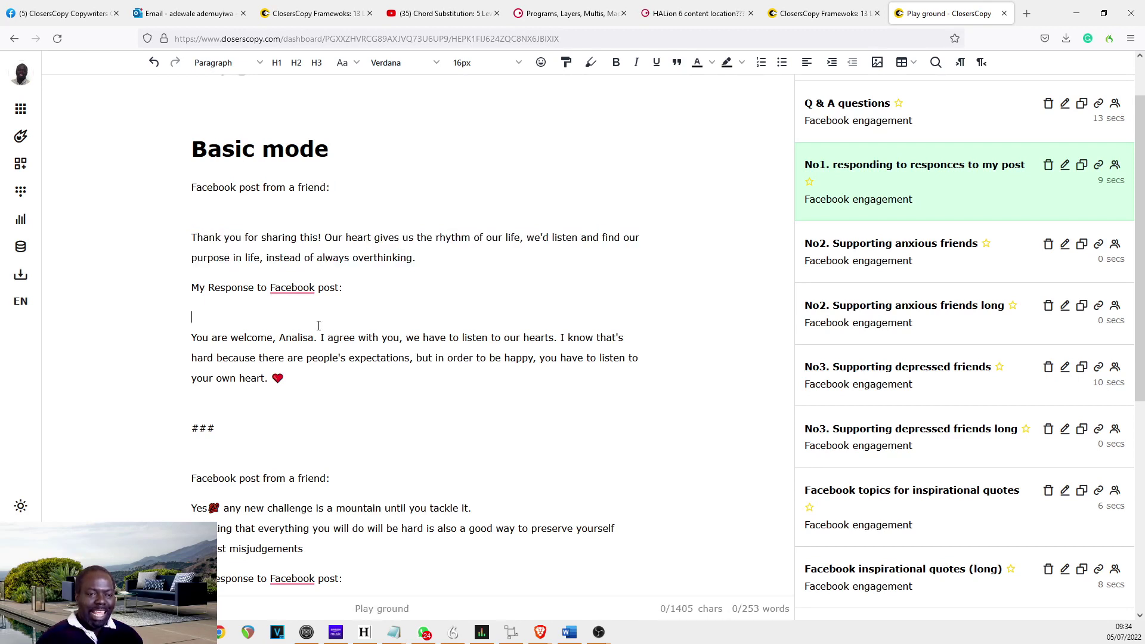
{"action": "left_click", "coordinate": [300, 380]}
{"action": "left_click_drag", "start_coordinate": [299, 381], "coordinate": [166, 345]}
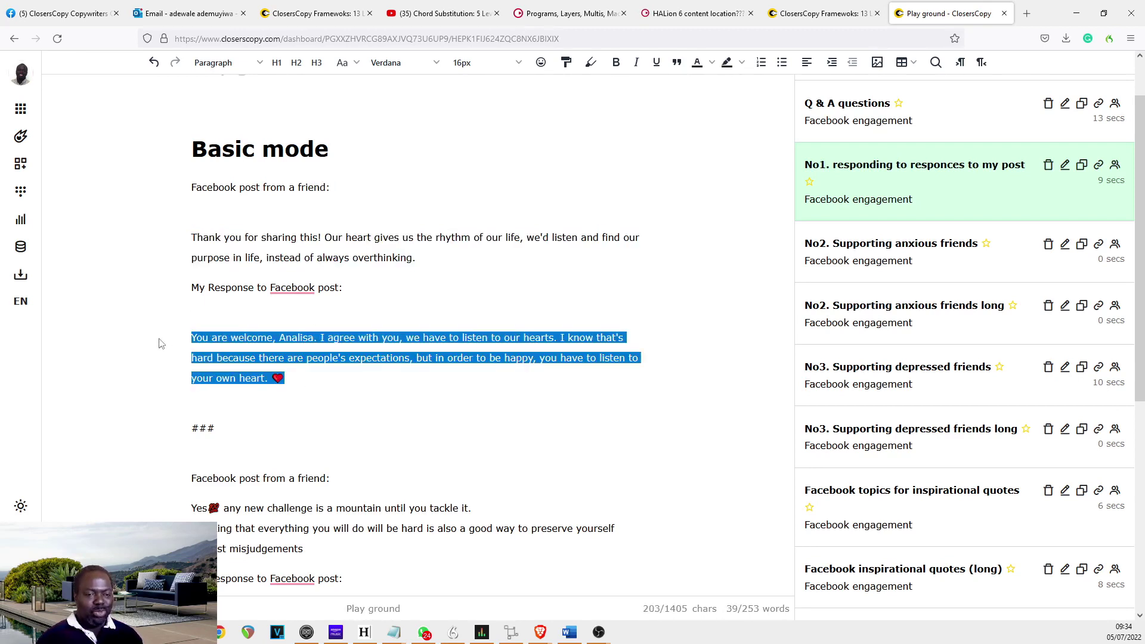
{"action": "left_click", "coordinate": [387, 189]}
{"action": "left_click_drag", "start_coordinate": [387, 189], "coordinate": [187, 186]}
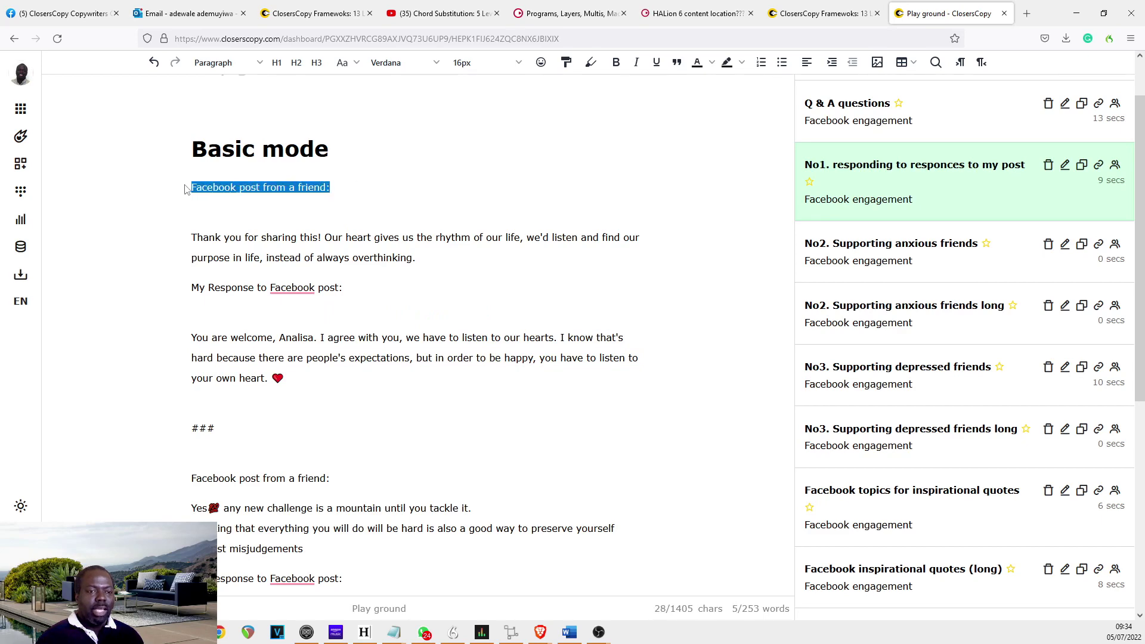
{"action": "left_click_drag", "start_coordinate": [355, 291], "coordinate": [190, 288]}
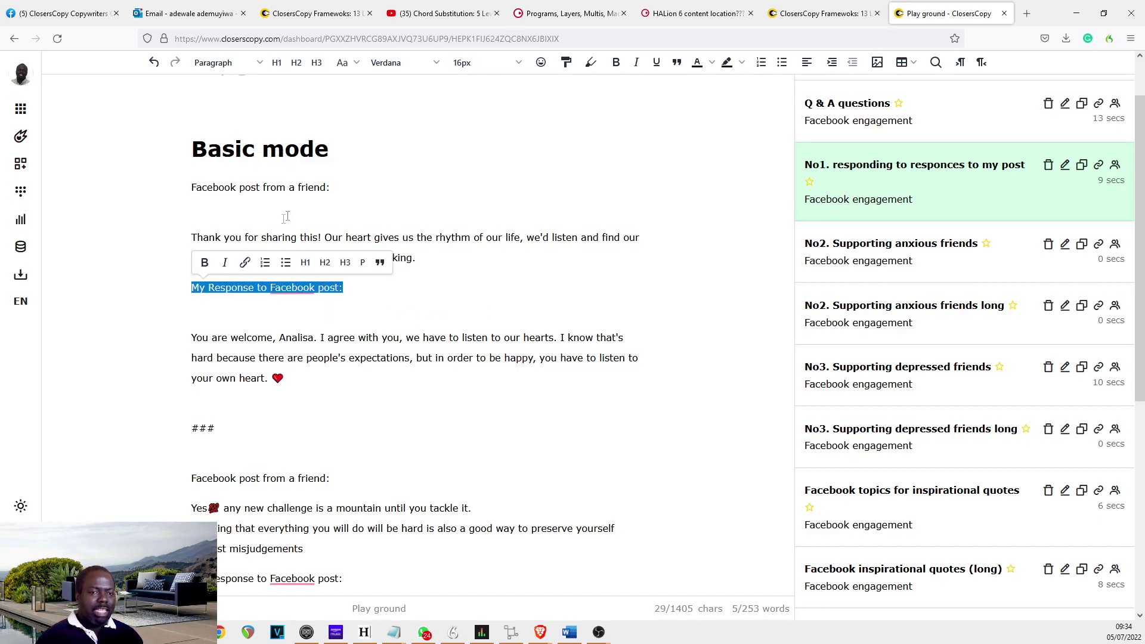
{"action": "left_click_drag", "start_coordinate": [360, 187], "coordinate": [190, 187]}
Compare the first Basic mode example's label, post and response with the second example's structure.
{"action": "scroll", "coordinate": [248, 333], "scroll_direction": "down", "scroll_amount": 5}
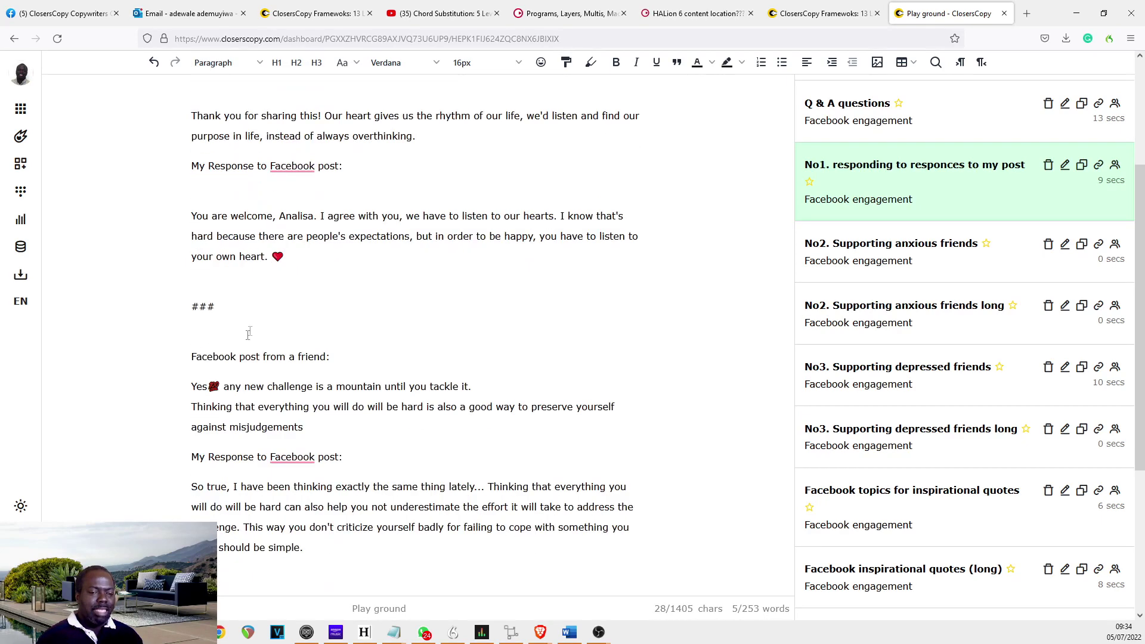
{"action": "scroll", "coordinate": [250, 459], "scroll_direction": "up", "scroll_amount": 6}
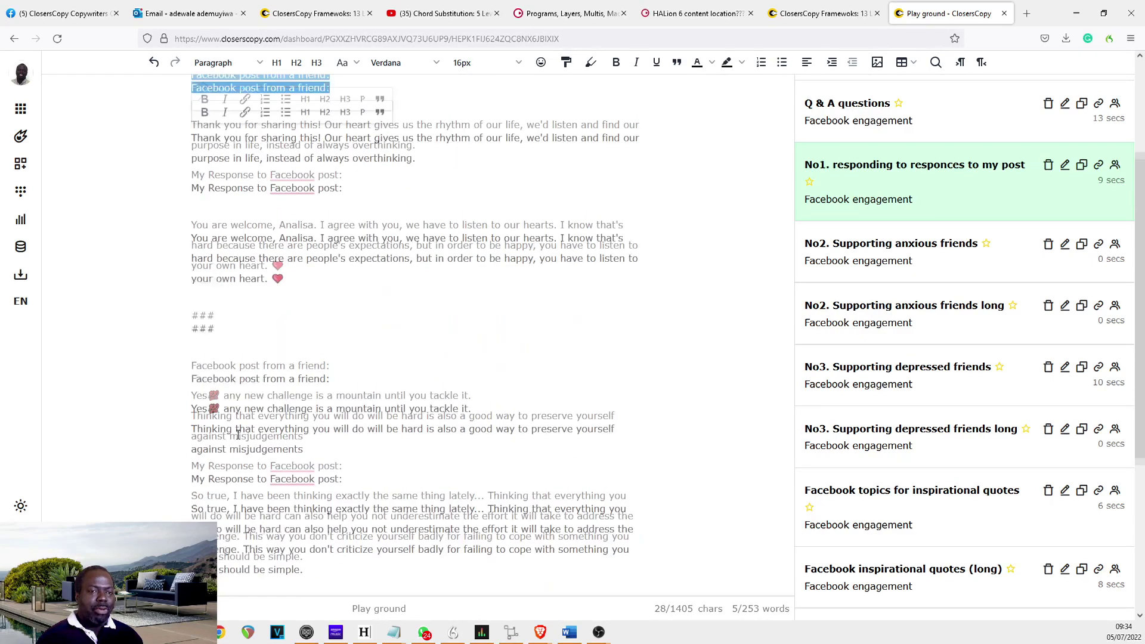
{"action": "left_click_drag", "start_coordinate": [331, 248], "coordinate": [181, 243]}
{"action": "left_click_drag", "start_coordinate": [418, 320], "coordinate": [190, 298]}
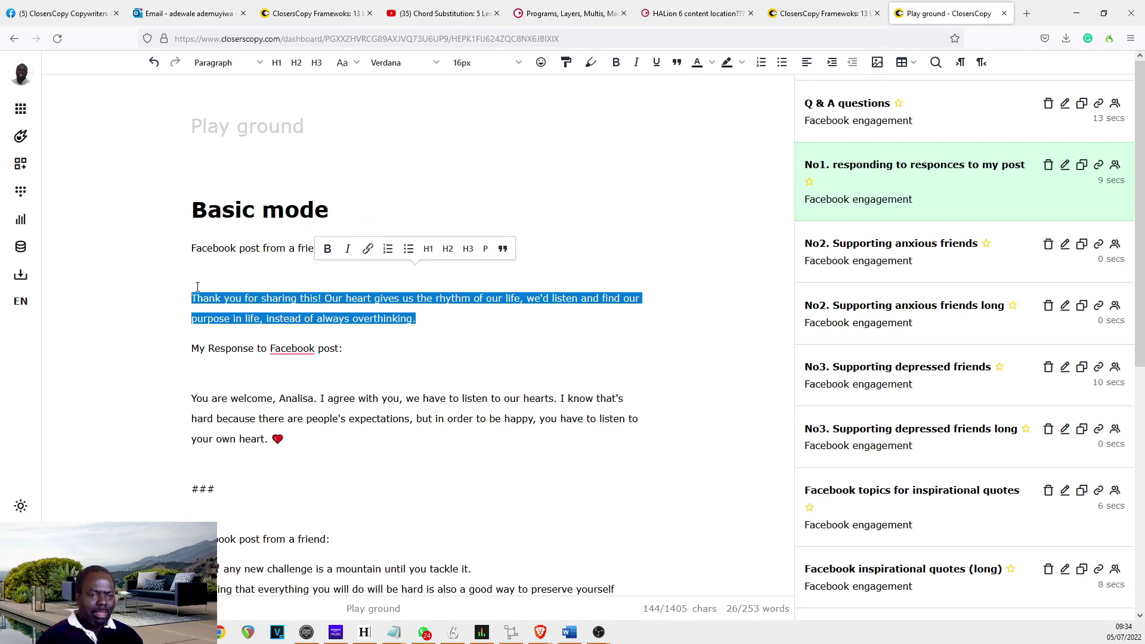
{"action": "triple_click", "coordinate": [411, 419]}
{"action": "scroll", "coordinate": [225, 385], "scroll_direction": "down", "scroll_amount": 3}
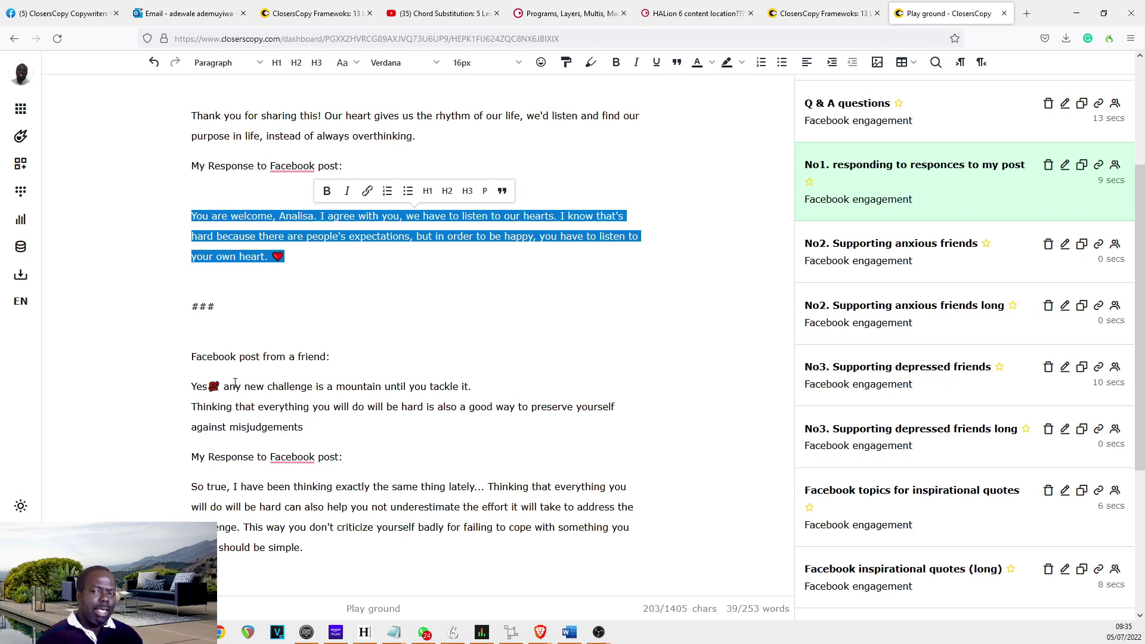
{"action": "left_click", "coordinate": [361, 358]}
{"action": "scroll", "coordinate": [346, 325], "scroll_direction": "up", "scroll_amount": 3}
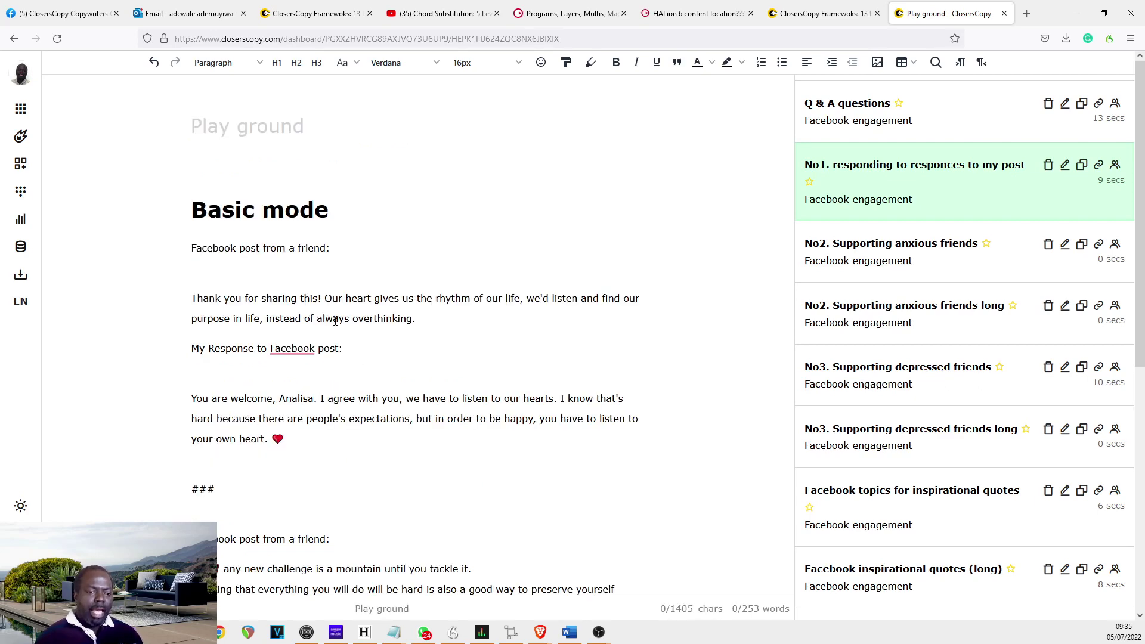
Examine the first ### separator and the whole Basic mode block above it.
{"action": "left_click_drag", "start_coordinate": [216, 489], "coordinate": [179, 494]}
{"action": "left_click", "coordinate": [197, 505]}
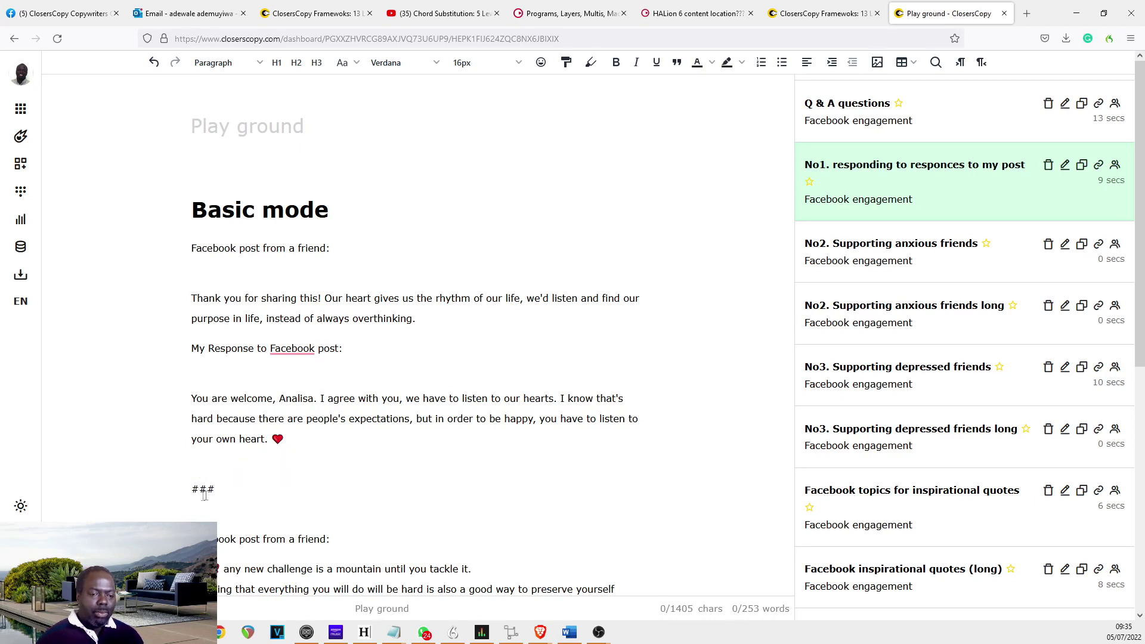
{"action": "double_click", "coordinate": [205, 489]}
{"action": "left_click", "coordinate": [210, 490]}
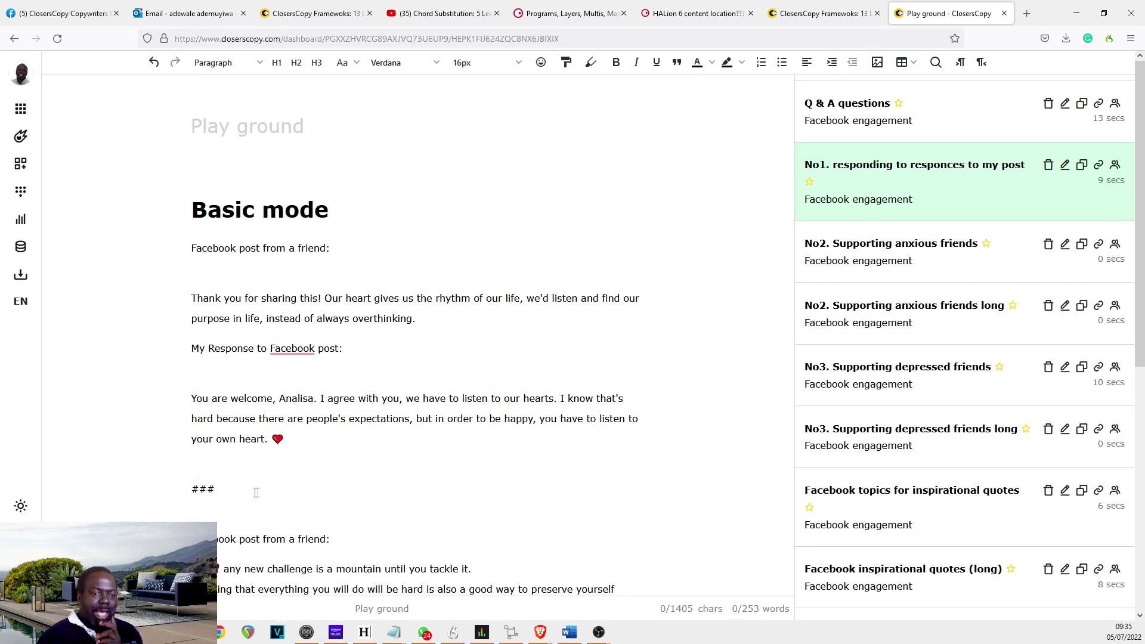
{"action": "left_click_drag", "start_coordinate": [248, 485], "coordinate": [172, 221]}
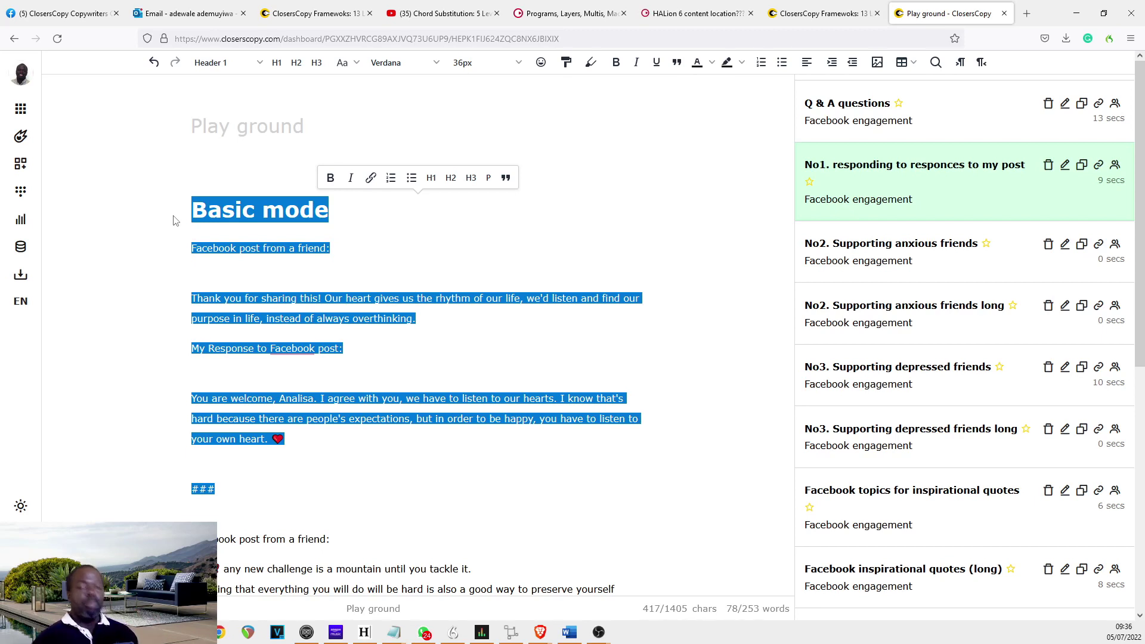
{"action": "left_click", "coordinate": [515, 254]}
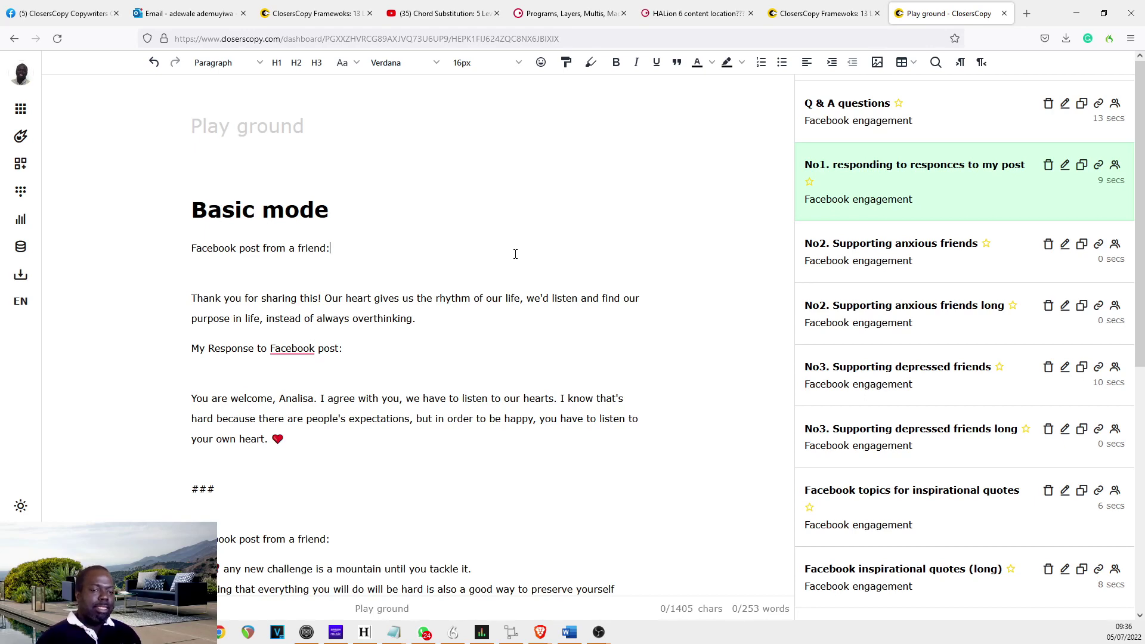
Review the remaining Basic mode examples from the first ### separator down to the {input1} line.
{"action": "scroll", "coordinate": [515, 254], "scroll_direction": "down", "scroll_amount": 2}
{"action": "double_click", "coordinate": [242, 381]}
{"action": "left_click", "coordinate": [243, 381]}
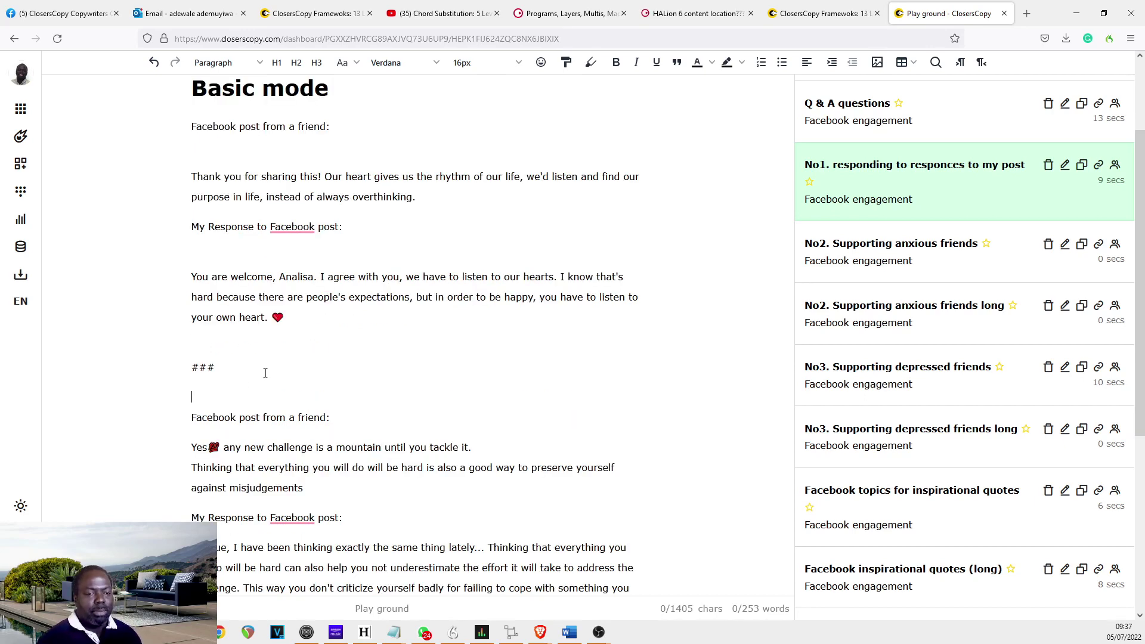
{"action": "scroll", "coordinate": [286, 370], "scroll_direction": "down", "scroll_amount": 5}
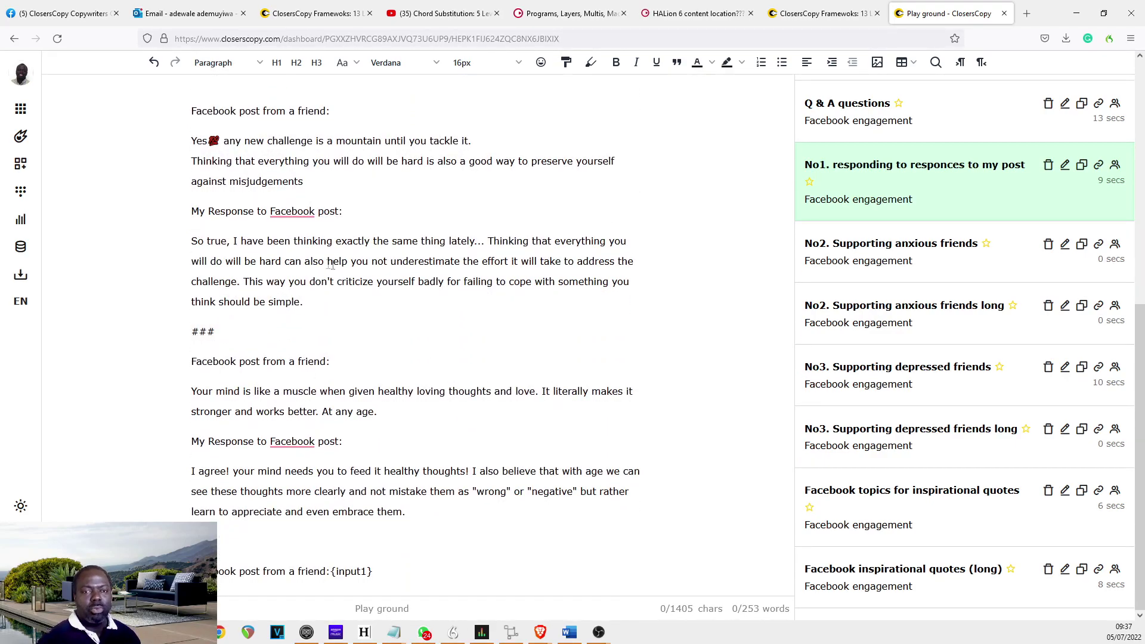
{"action": "scroll", "coordinate": [357, 287], "scroll_direction": "up", "scroll_amount": 7}
{"action": "left_click", "coordinate": [455, 203]}
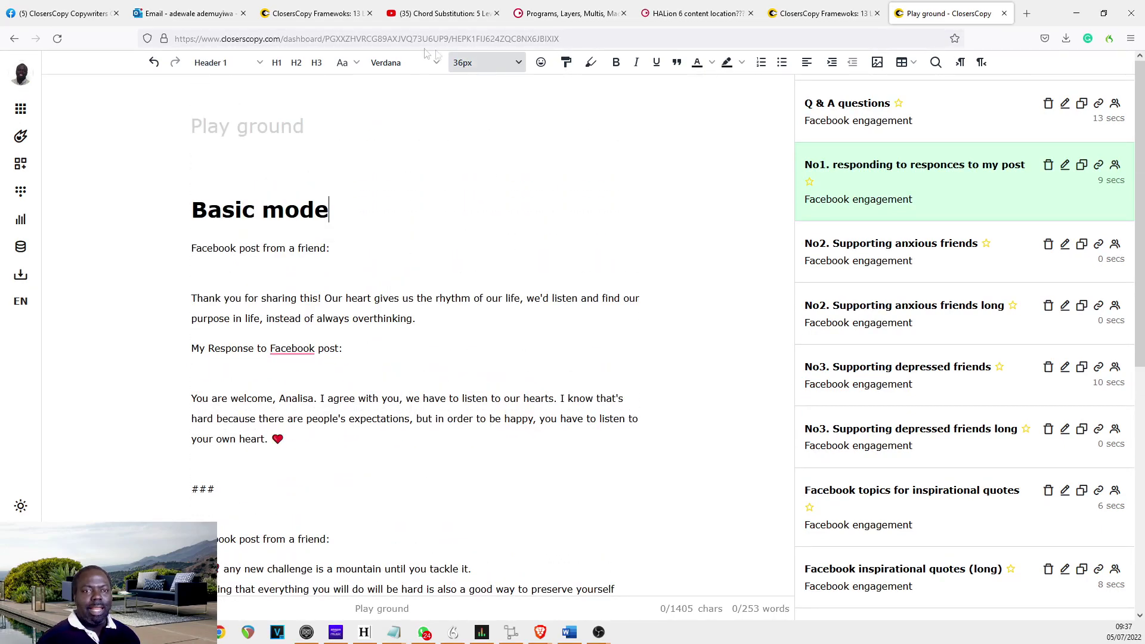
Highlight the "Answer mode" entry in the 13 Levels outline document and return to the Play ground document.
{"action": "left_click", "coordinate": [316, 13]}
{"action": "left_click_drag", "start_coordinate": [435, 216], "coordinate": [349, 215]}
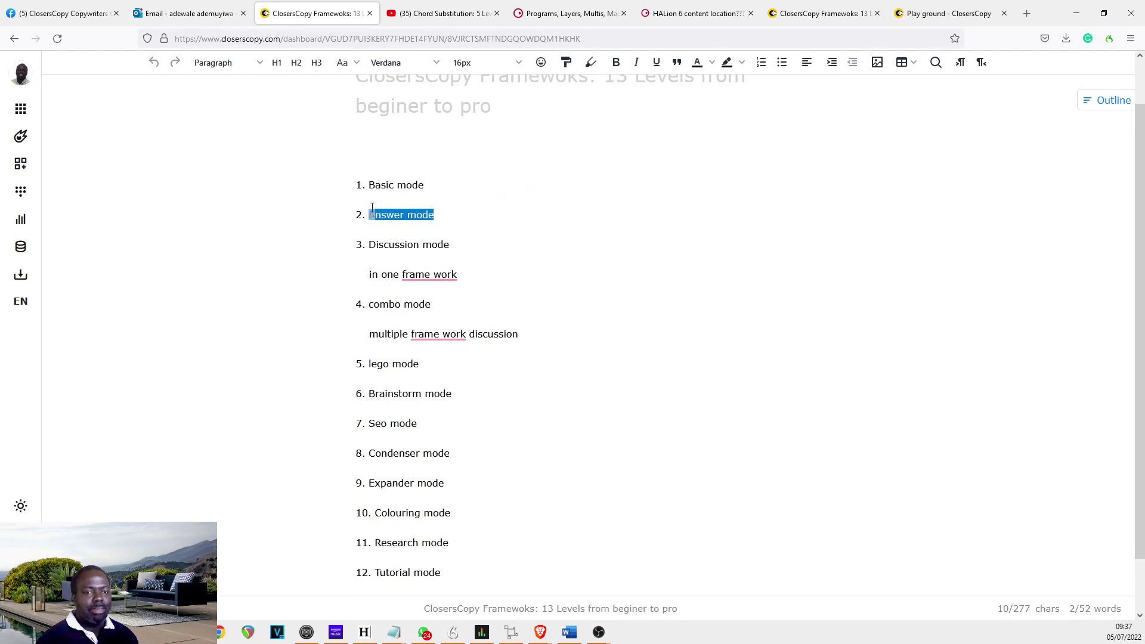
{"action": "key", "text": "ctrl+9"}
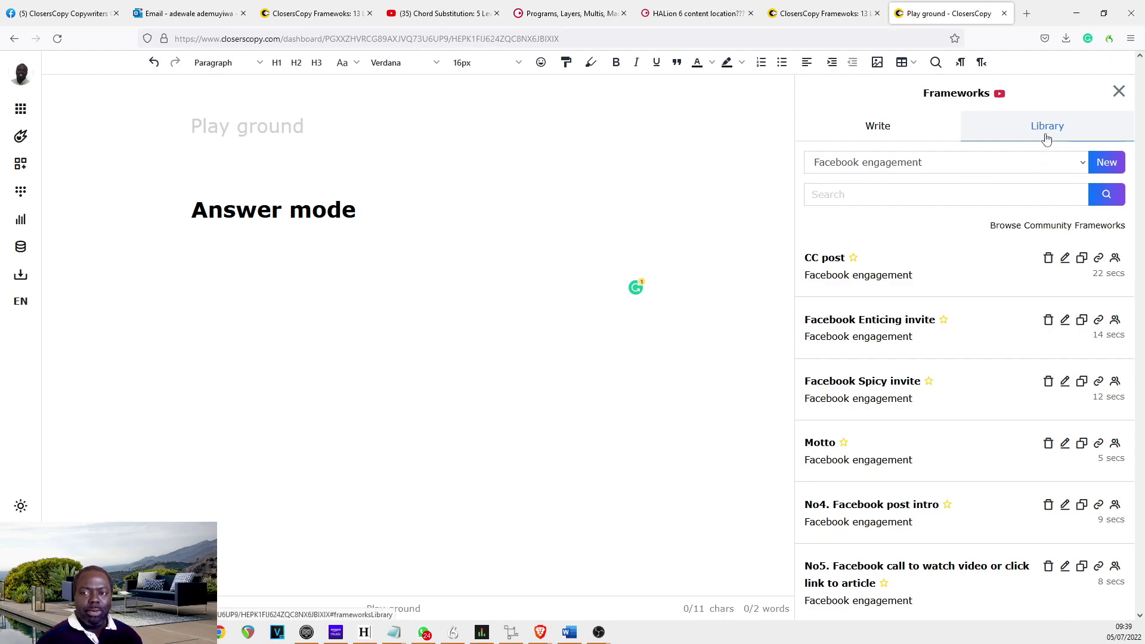
Browse the Facebook engagement frameworks in the library.
{"action": "scroll", "coordinate": [1040, 147], "scroll_direction": "down", "scroll_amount": 10}
{"action": "scroll", "coordinate": [994, 245], "scroll_direction": "up", "scroll_amount": 10}
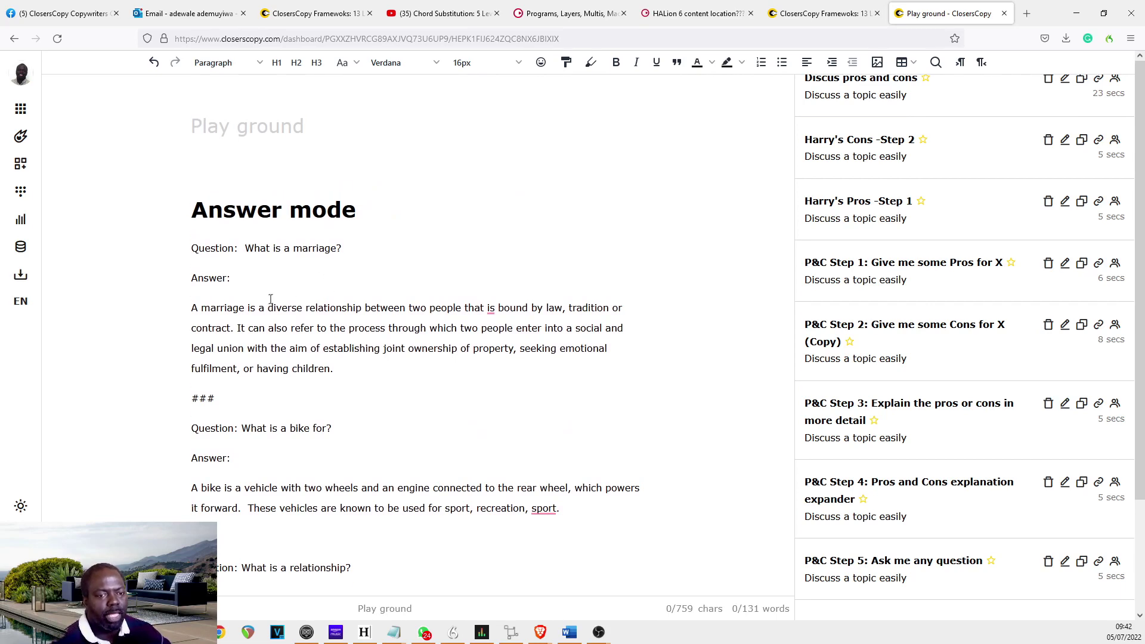
Examine the "Question:" label and the answer paragraph of the marriage example under Answer mode.
{"action": "left_click_drag", "start_coordinate": [238, 249], "coordinate": [187, 251]}
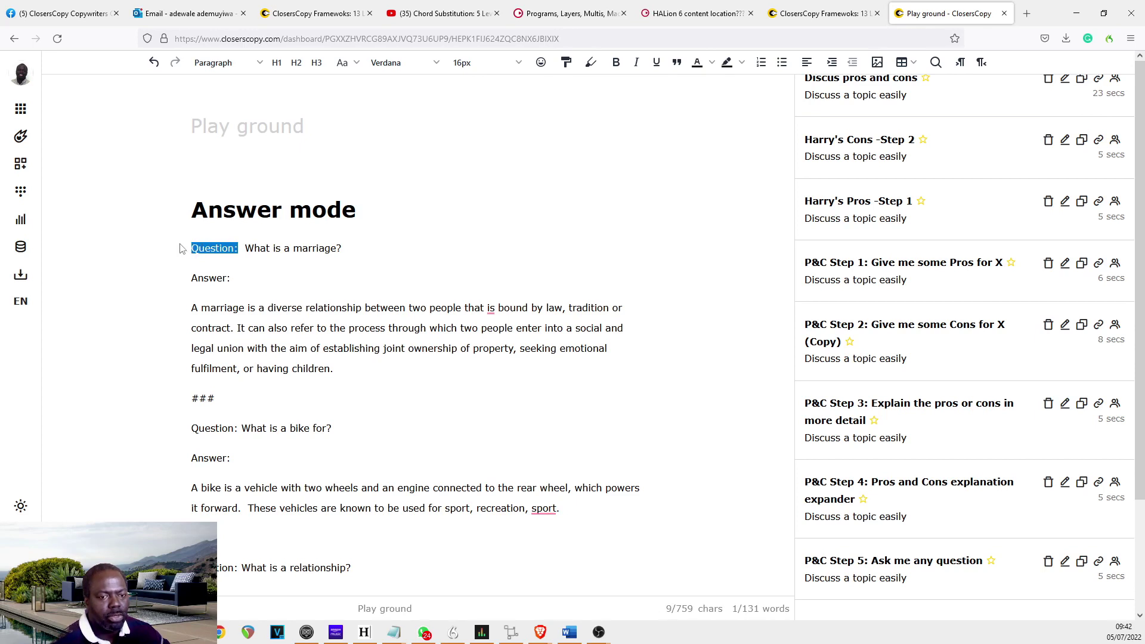
{"action": "left_click_drag", "start_coordinate": [336, 369], "coordinate": [221, 308]}
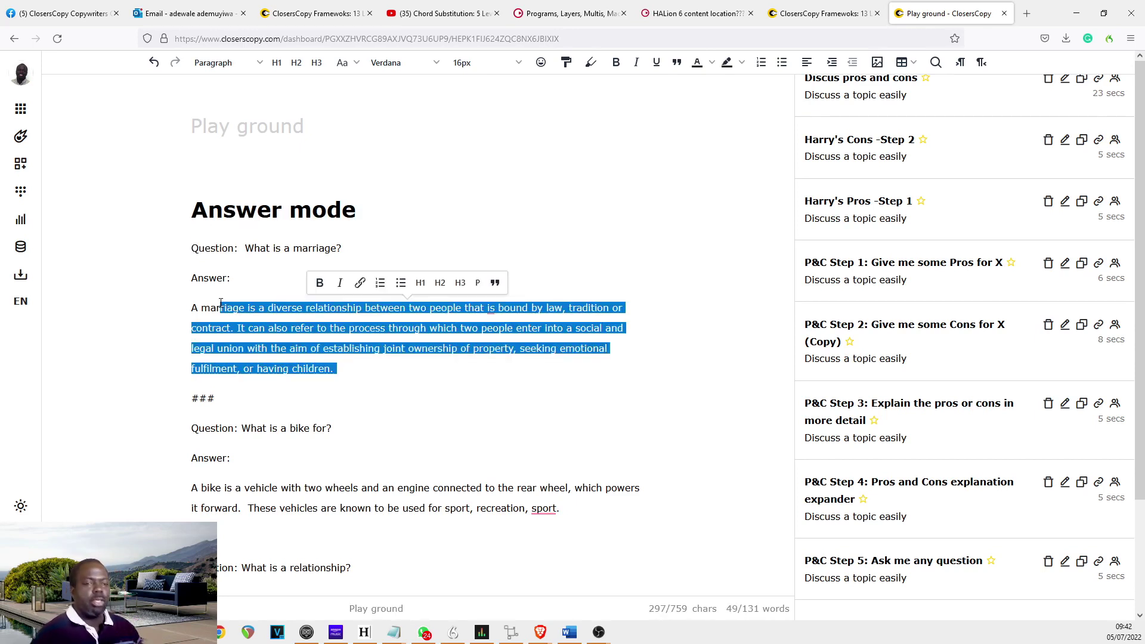
{"action": "left_click", "coordinate": [434, 234]}
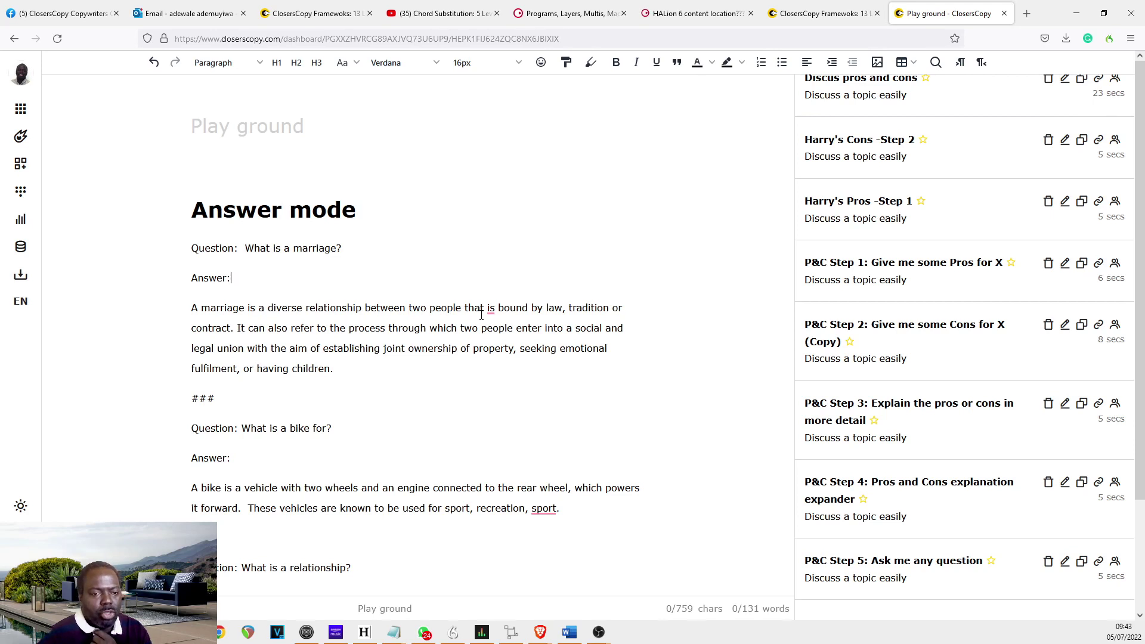
{"action": "left_click_drag", "start_coordinate": [371, 365], "coordinate": [239, 308]}
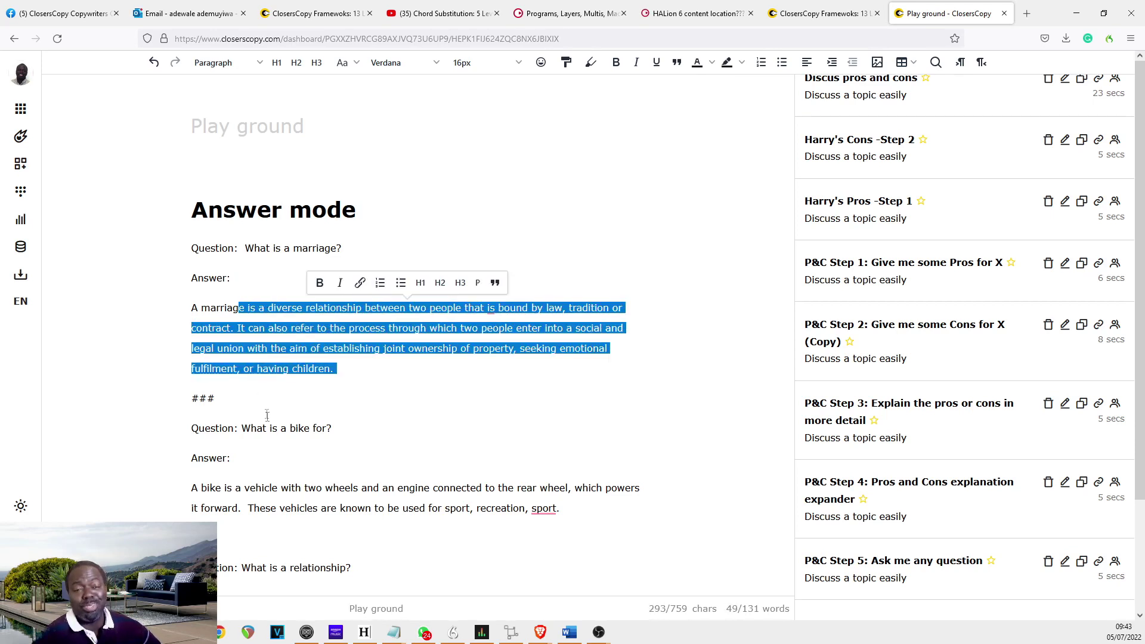
{"action": "left_click", "coordinate": [308, 285]}
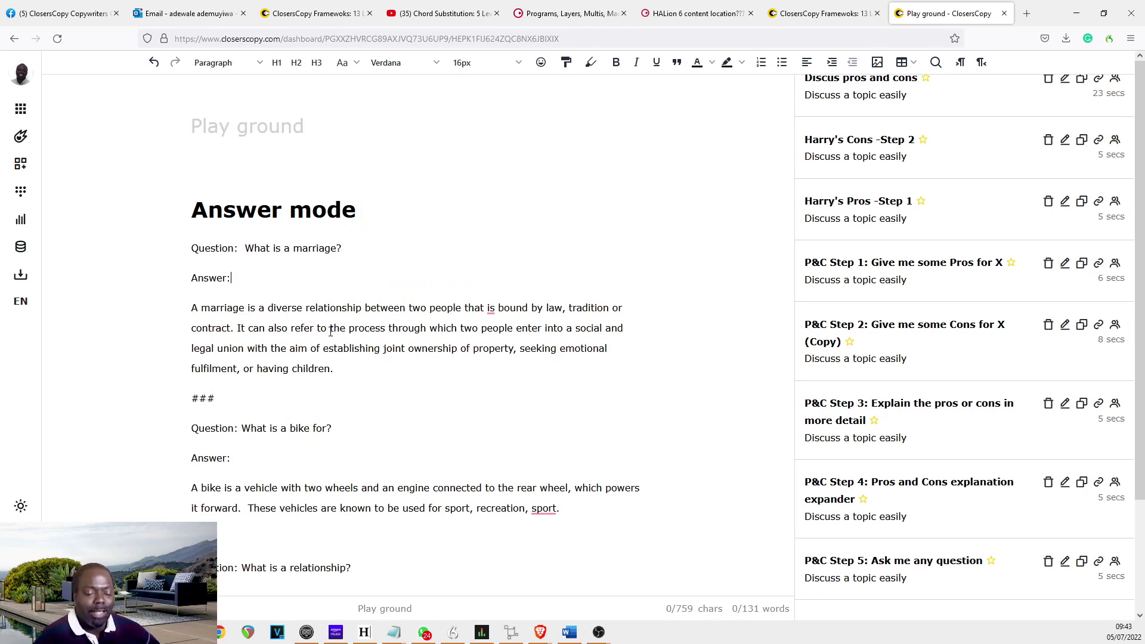
{"action": "left_click_drag", "start_coordinate": [337, 369], "coordinate": [193, 318]}
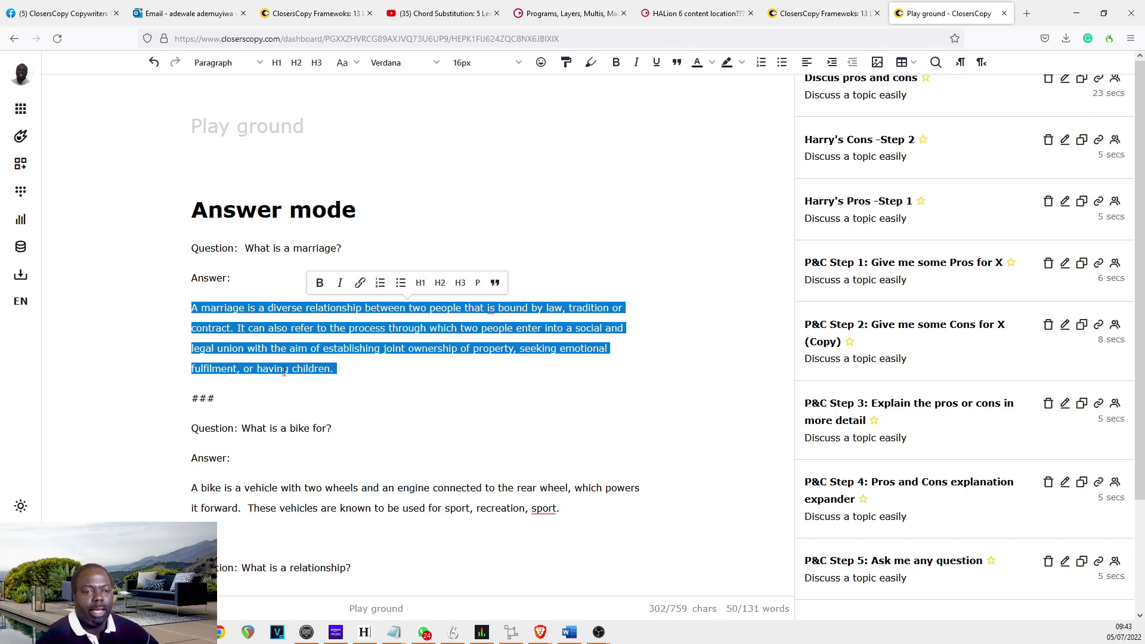
Review the ### separator and the bike and relationship examples under Answer mode.
{"action": "scroll", "coordinate": [226, 382], "scroll_direction": "down", "scroll_amount": 1}
{"action": "triple_click", "coordinate": [326, 331]}
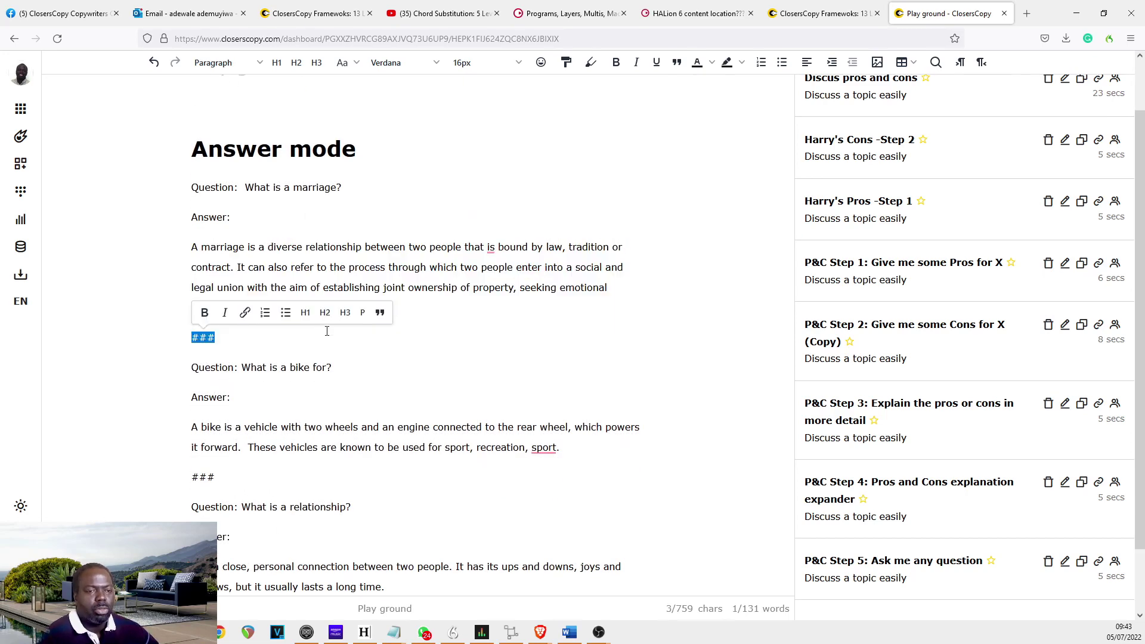
{"action": "left_click", "coordinate": [326, 384]}
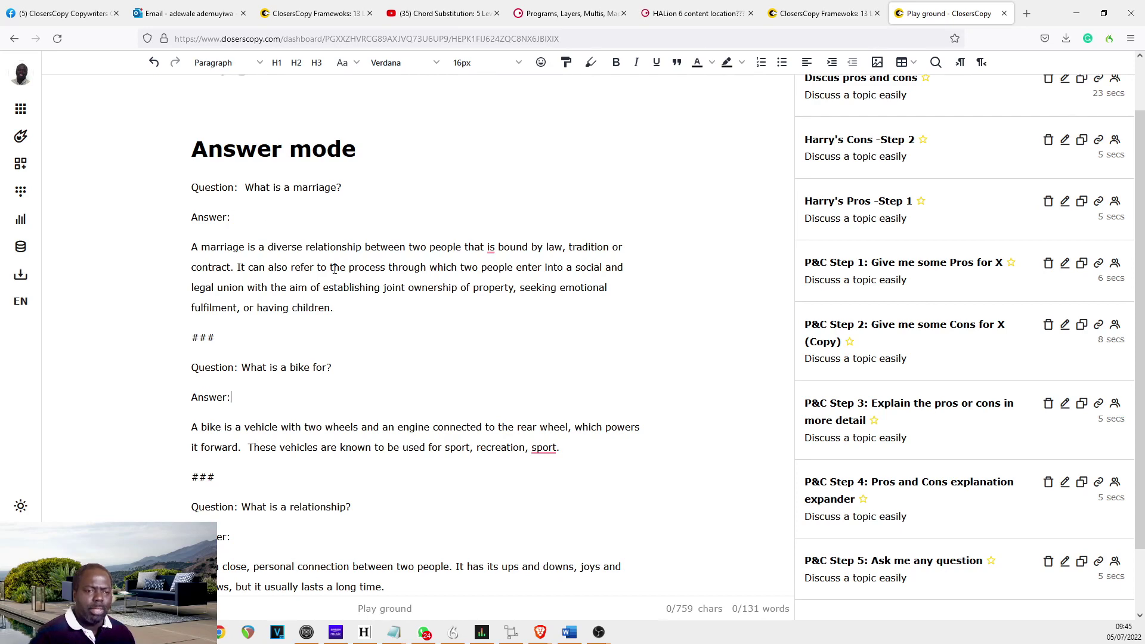
{"action": "scroll", "coordinate": [359, 295], "scroll_direction": "down", "scroll_amount": 1}
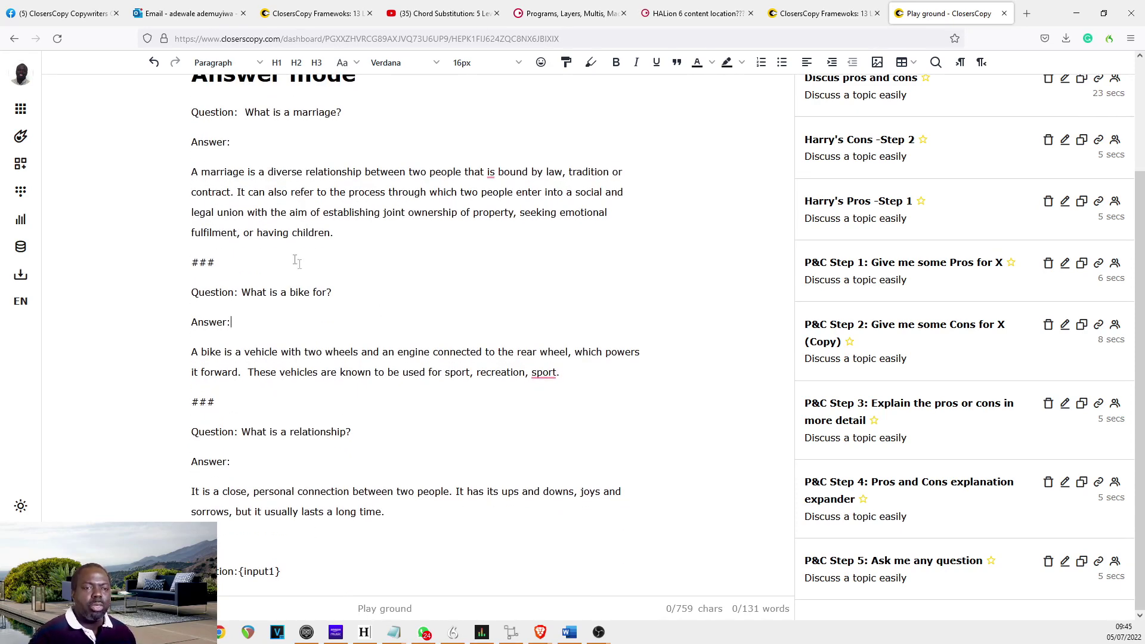
Compare the "Question:" label and {input1} placeholder with the Question field of the "P&C Step 5: Ask me any question" framework.
{"action": "left_click_drag", "start_coordinate": [391, 114], "coordinate": [183, 115]}
{"action": "left_click_drag", "start_coordinate": [294, 576], "coordinate": [241, 568]}
{"action": "left_click", "coordinate": [240, 569]}
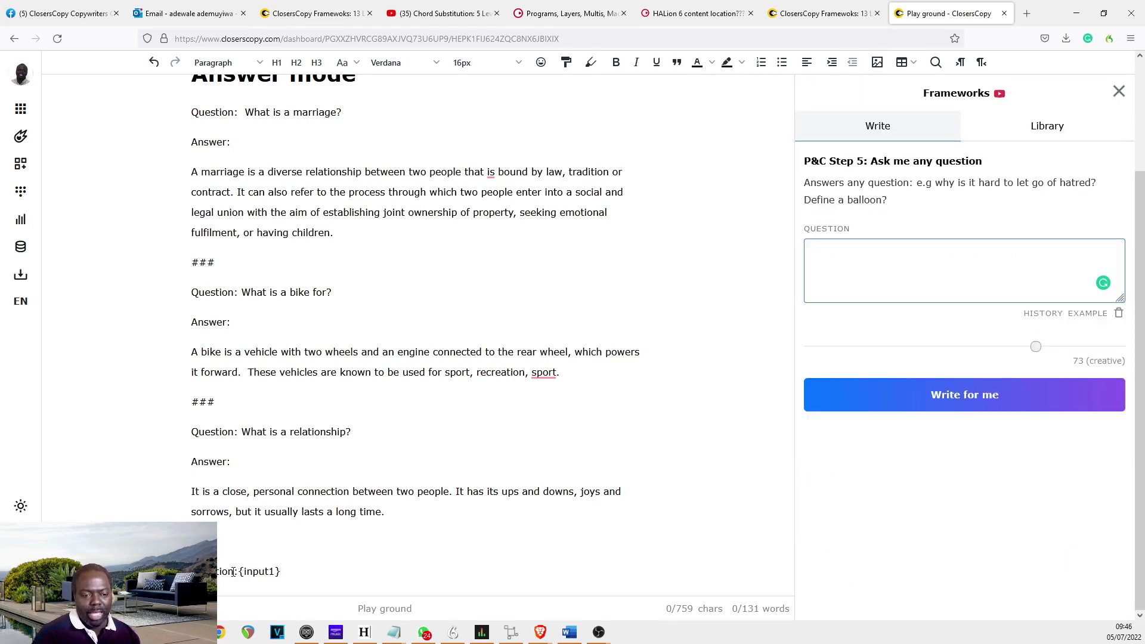
{"action": "double_click", "coordinate": [233, 572]}
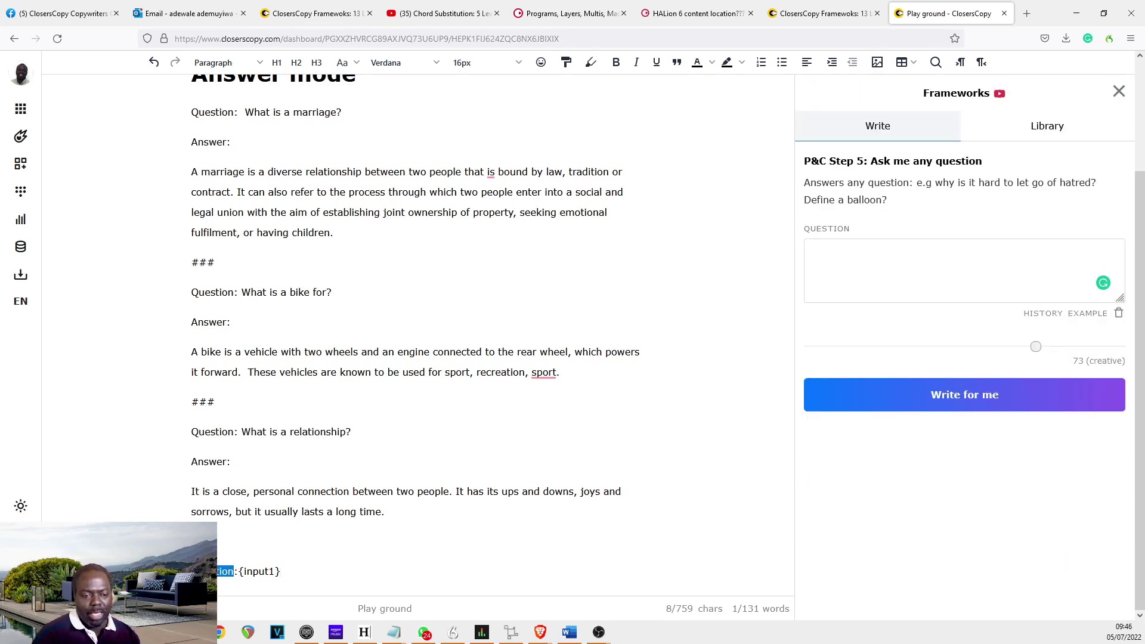
{"action": "left_click", "coordinate": [836, 231]}
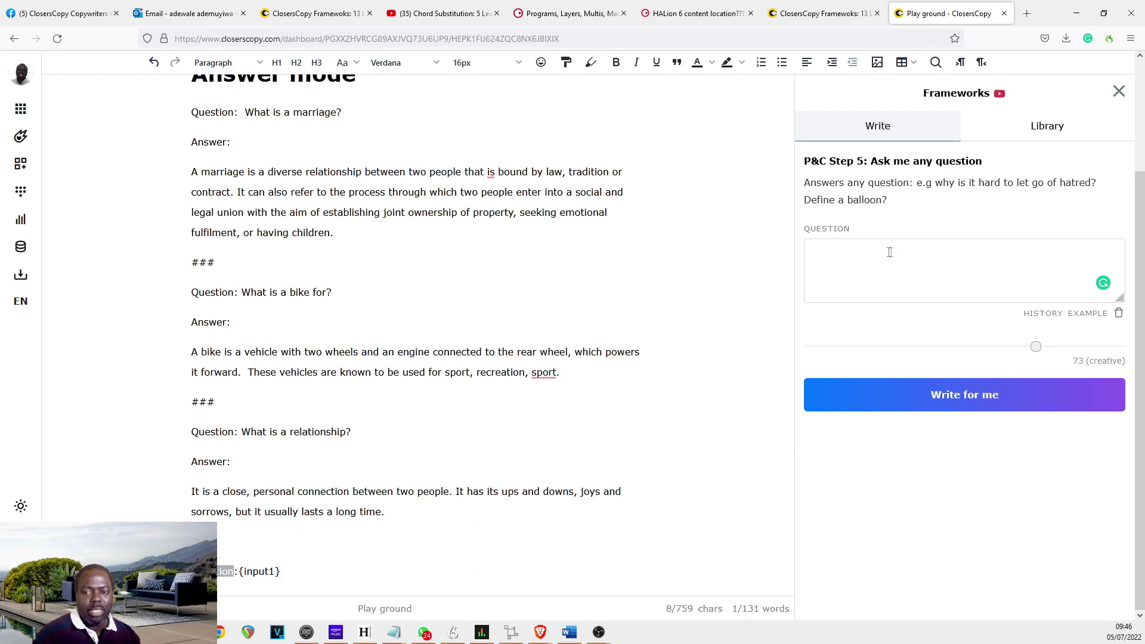
{"action": "left_click", "coordinate": [873, 258]}
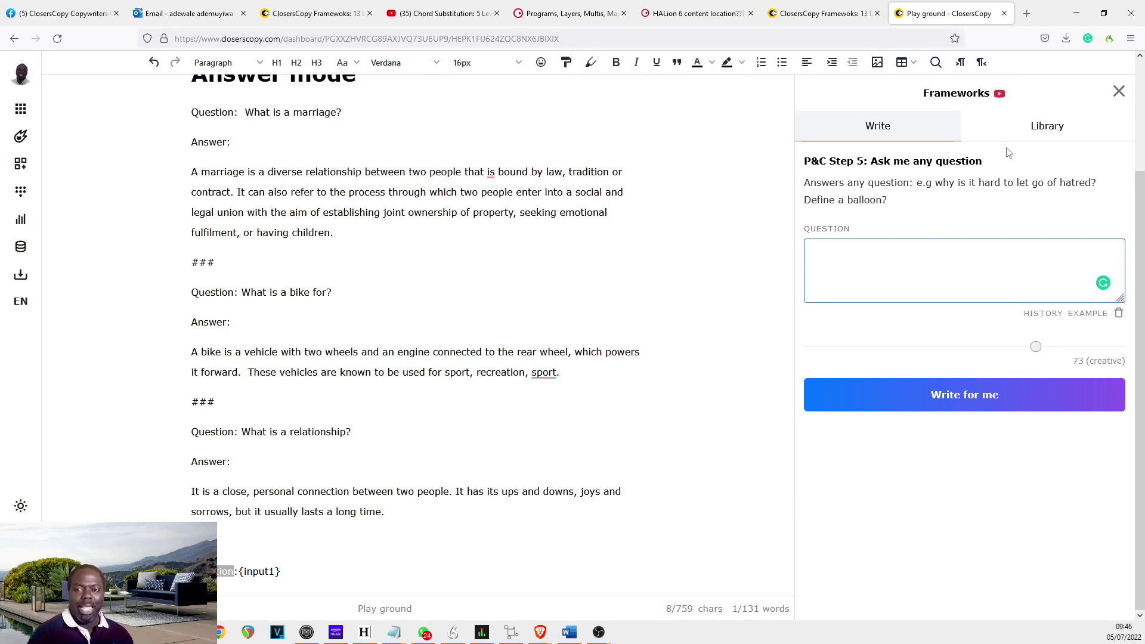
Examine the {input1} placeholder and its sample question in the Example field of "P&C Step 5: Ask me any question", and save the framework.
{"action": "left_click", "coordinate": [1014, 128]}
{"action": "left_click", "coordinate": [1064, 561]}
{"action": "left_click", "coordinate": [414, 495]}
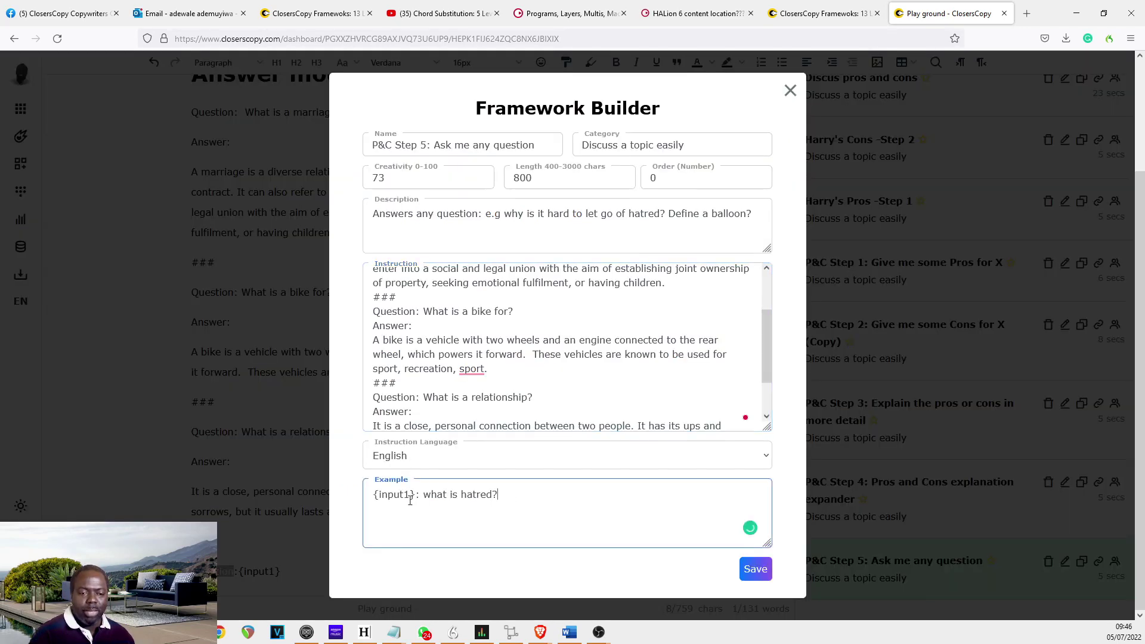
{"action": "left_click_drag", "start_coordinate": [417, 494], "coordinate": [371, 495]}
{"action": "left_click", "coordinate": [412, 494]}
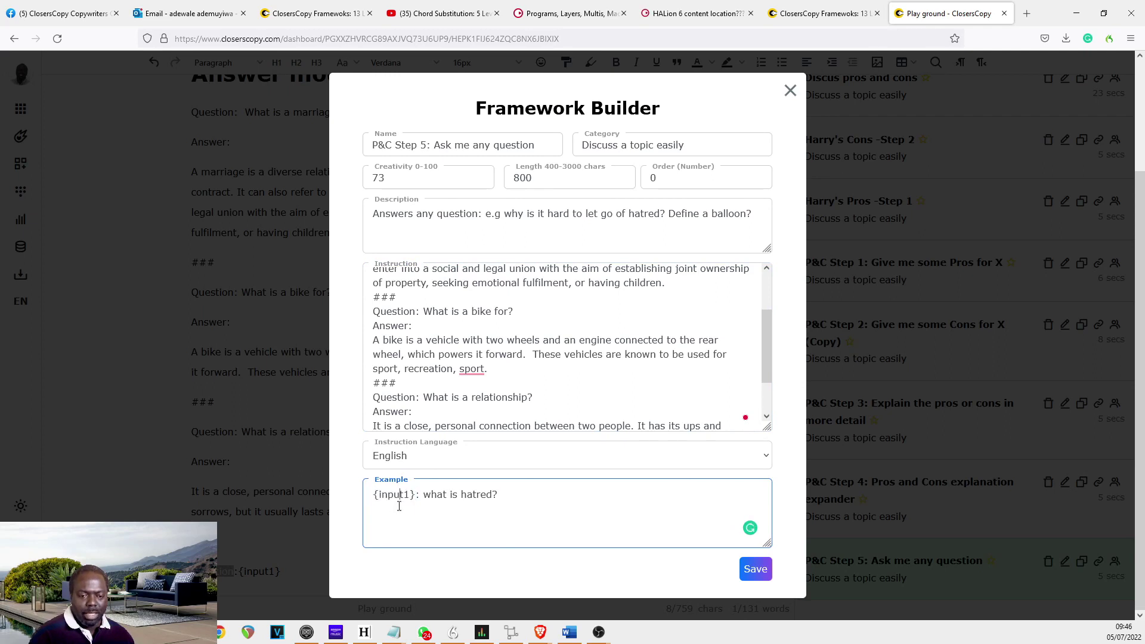
{"action": "left_click_drag", "start_coordinate": [421, 494], "coordinate": [506, 493]}
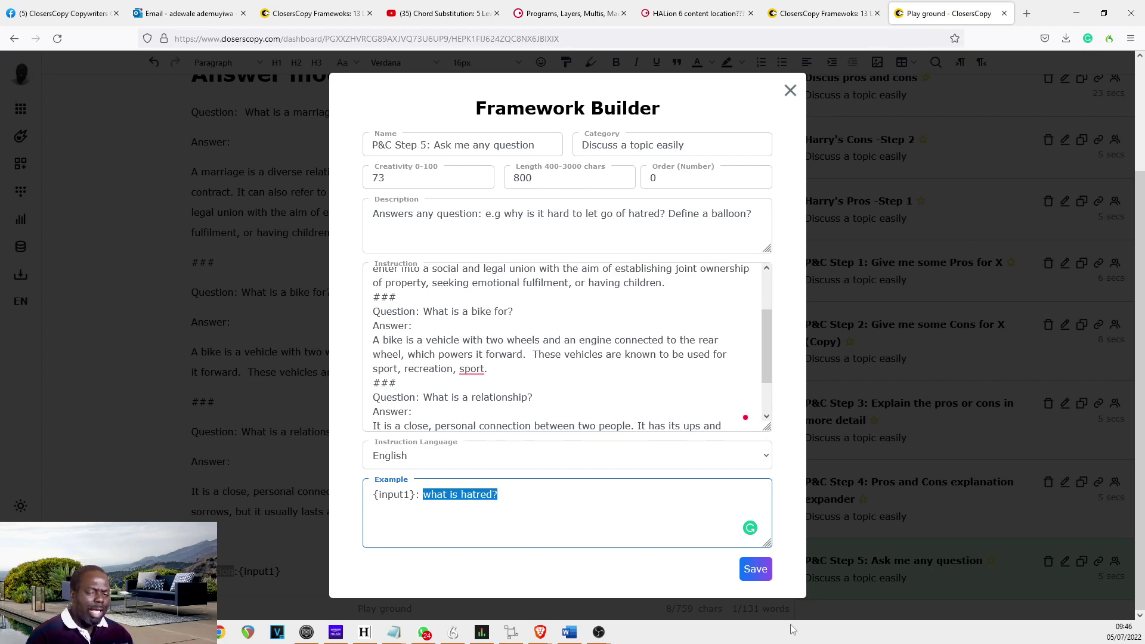
{"action": "left_click", "coordinate": [764, 569]}
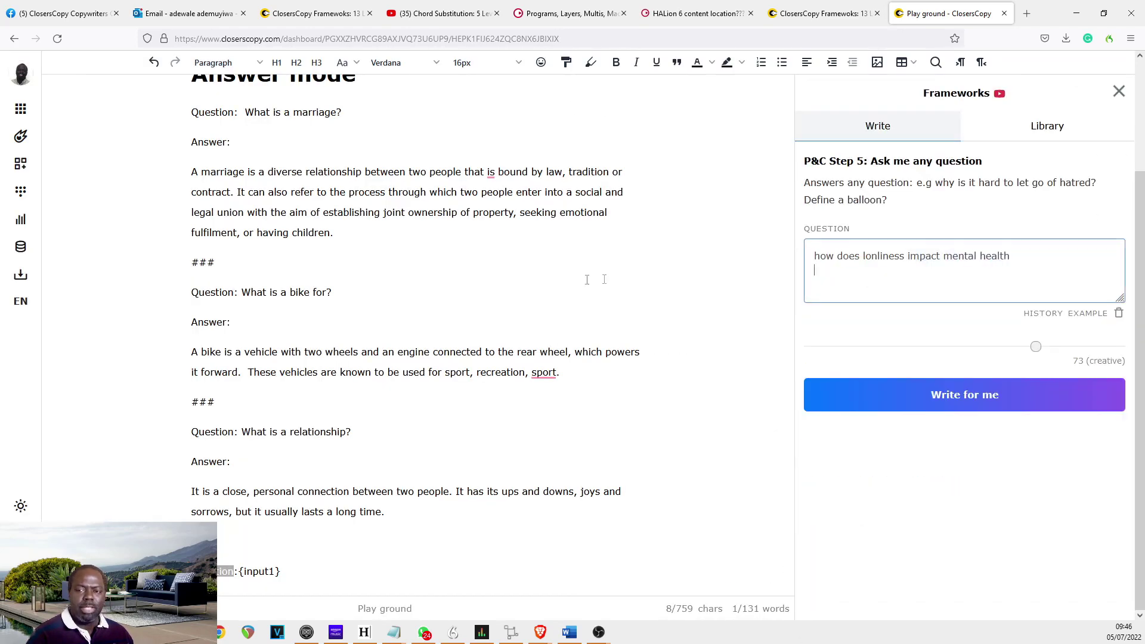
Clear the framework's question and fill it with the built-in example "what is hatred?".
{"action": "key", "text": "BackSpace"}
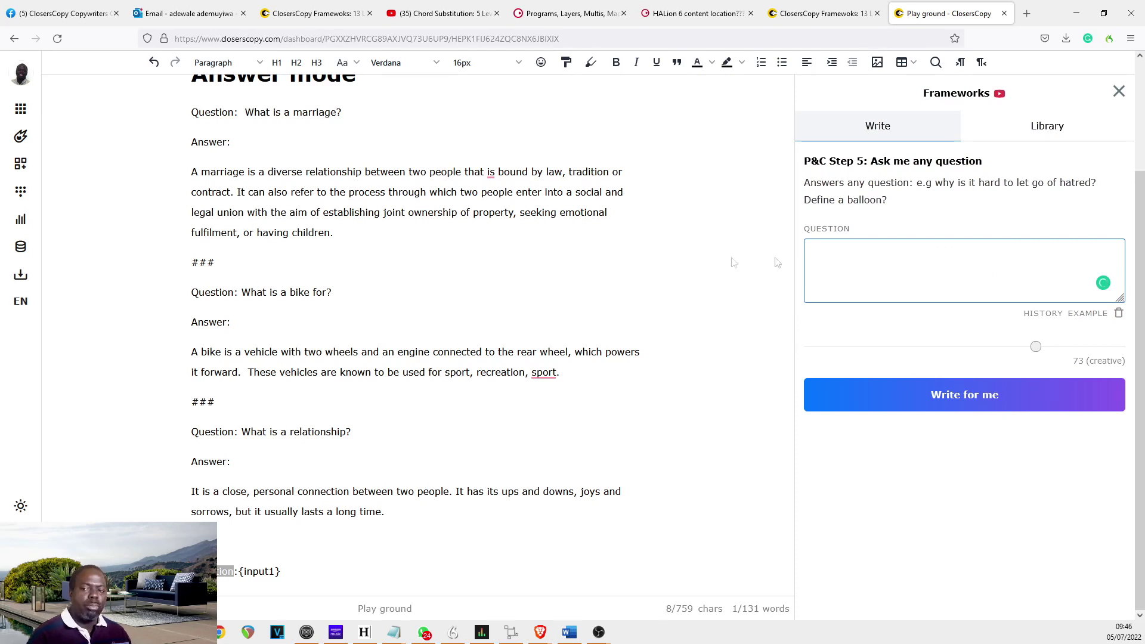
{"action": "left_click", "coordinate": [1098, 314]}
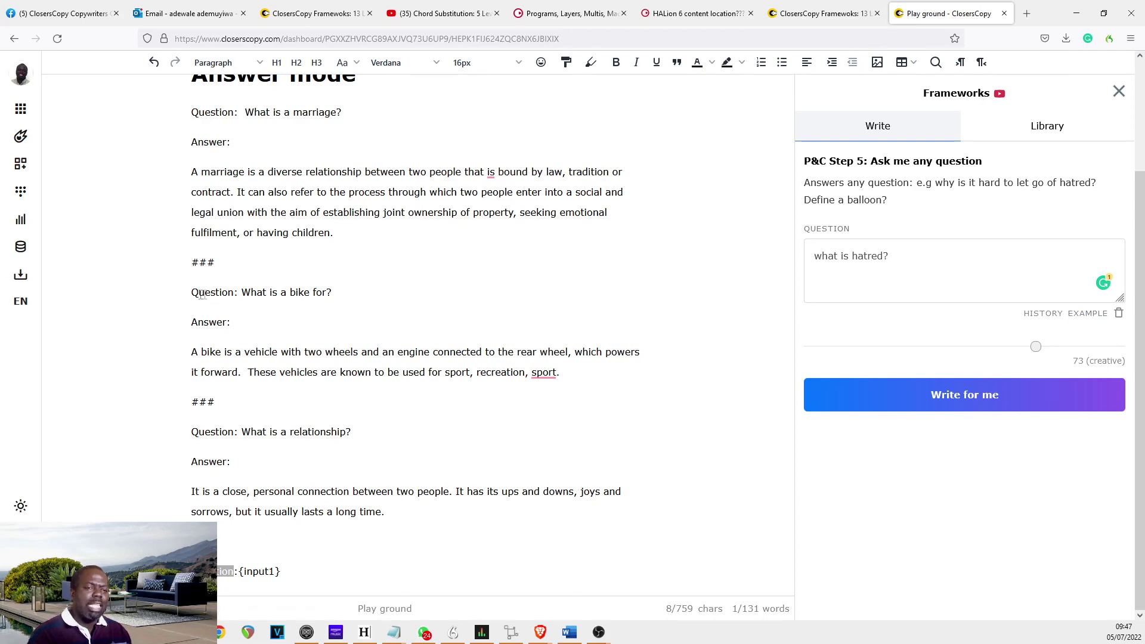
{"action": "scroll", "coordinate": [458, 296], "scroll_direction": "up", "scroll_amount": 1}
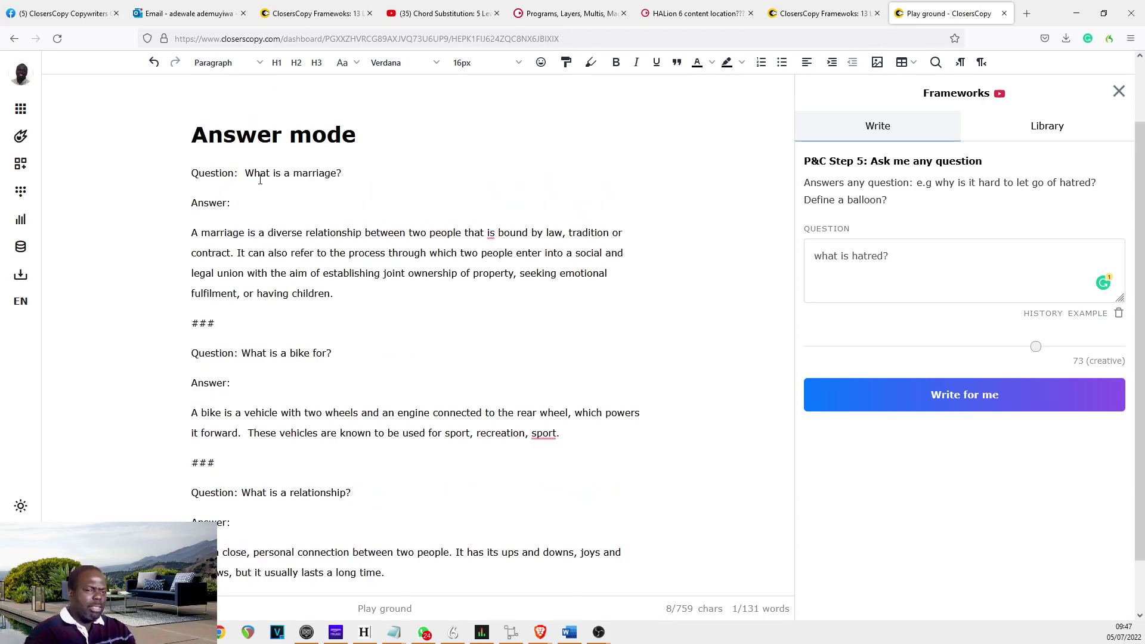
Copy the "3. Discussion mode in one frame work" entry from the 13 Levels outline into the Play ground document, replacing its content.
{"action": "key", "text": "ctrl+shift+Tab"}
{"action": "left_click_drag", "start_coordinate": [452, 296], "coordinate": [328, 297]}
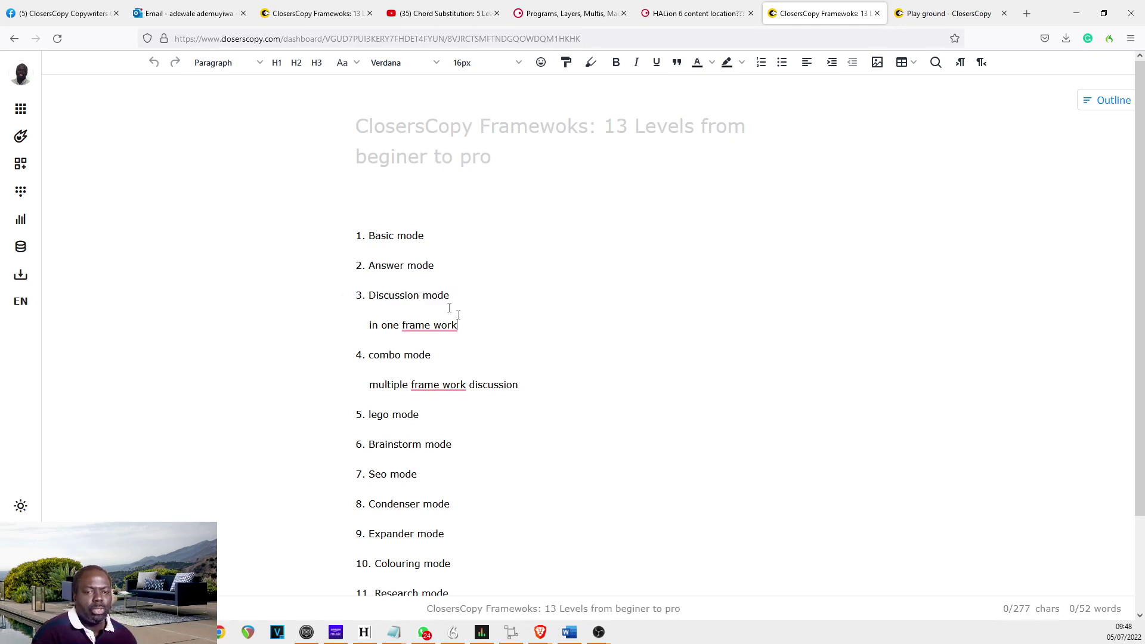
{"action": "left_click_drag", "start_coordinate": [457, 325], "coordinate": [330, 297]}
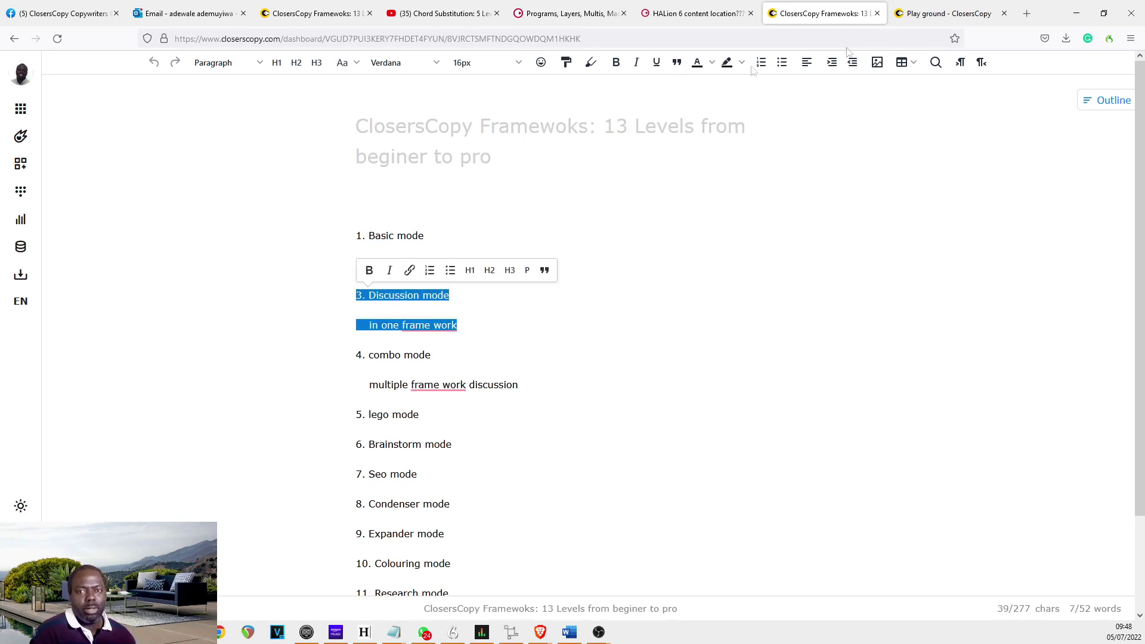
{"action": "key", "text": "ctrl+Tab"}
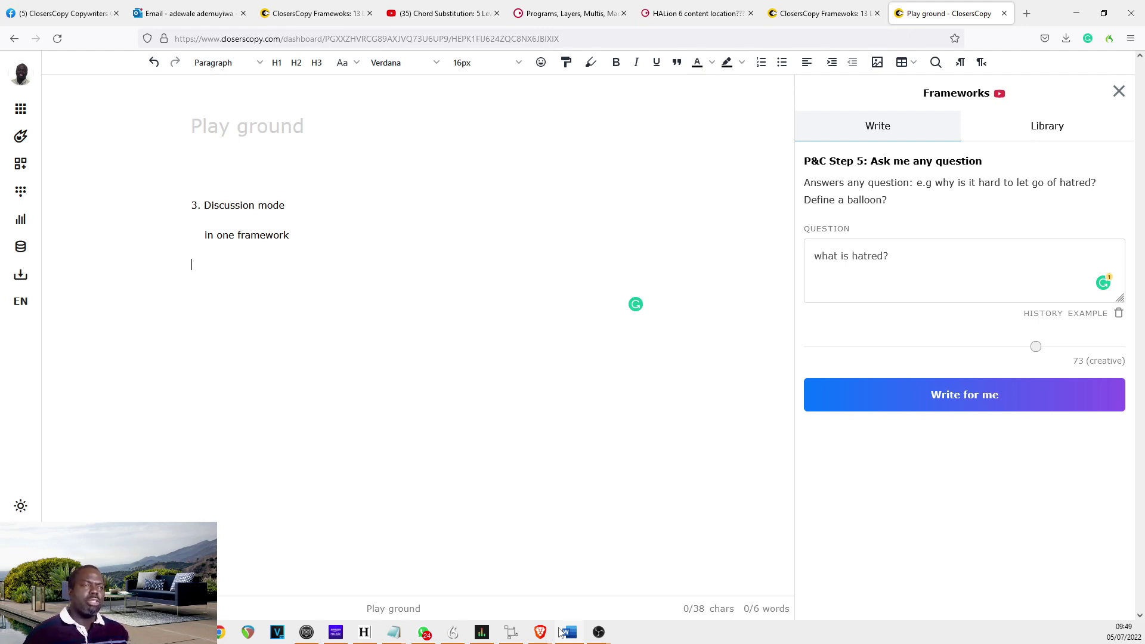
{"action": "left_click_drag", "start_coordinate": [285, 205], "coordinate": [205, 203]}
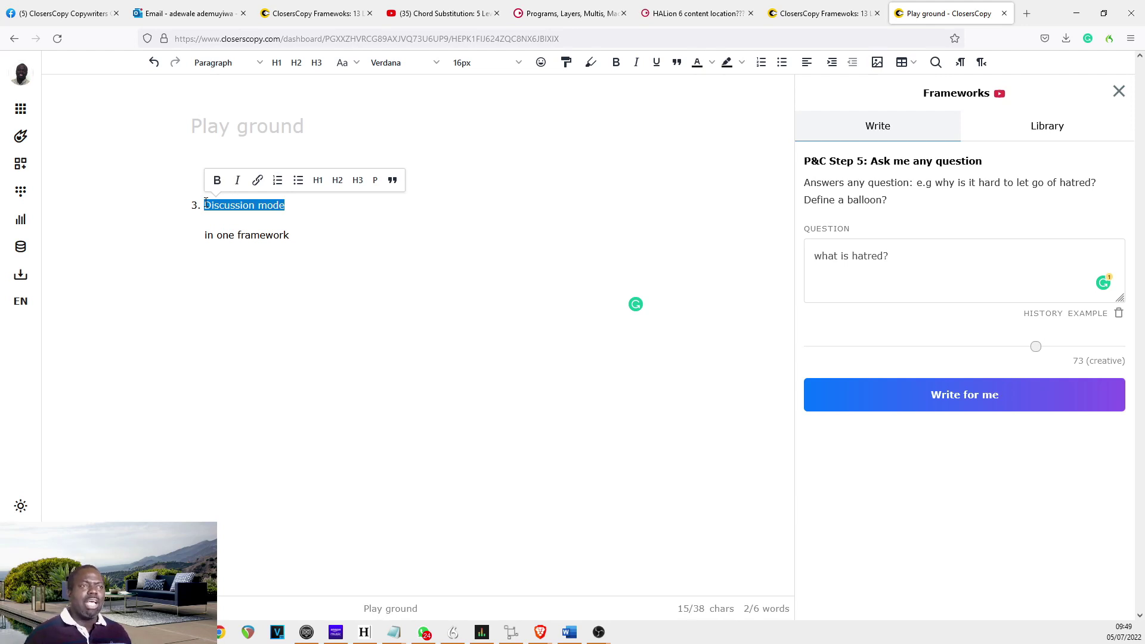
Change the framework's question to "what do mics do?" and generate answers.
{"action": "left_click", "coordinate": [944, 257]}
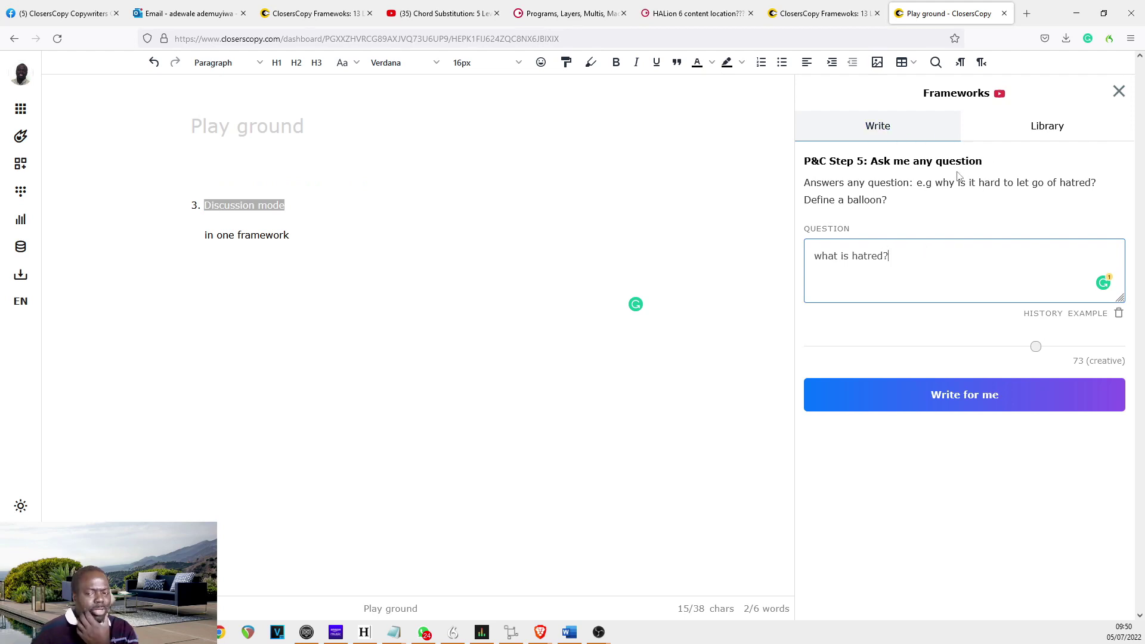
{"action": "left_click_drag", "start_coordinate": [900, 253], "coordinate": [837, 255]}
{"action": "type", "text": "do m"}
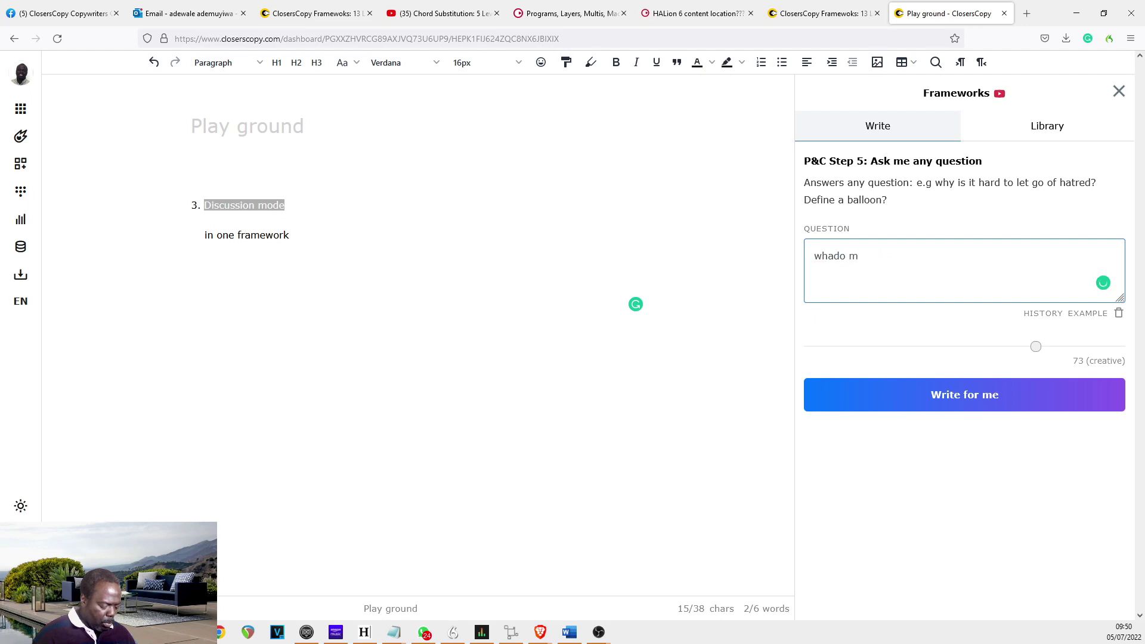
{"action": "key", "text": "BackSpace"}
{"action": "key", "text": "BackSpace"}
{"action": "key", "text": "BackSpace"}
{"action": "key", "text": "BackSpace"}
{"action": "type", "text": "t do mics do?"}
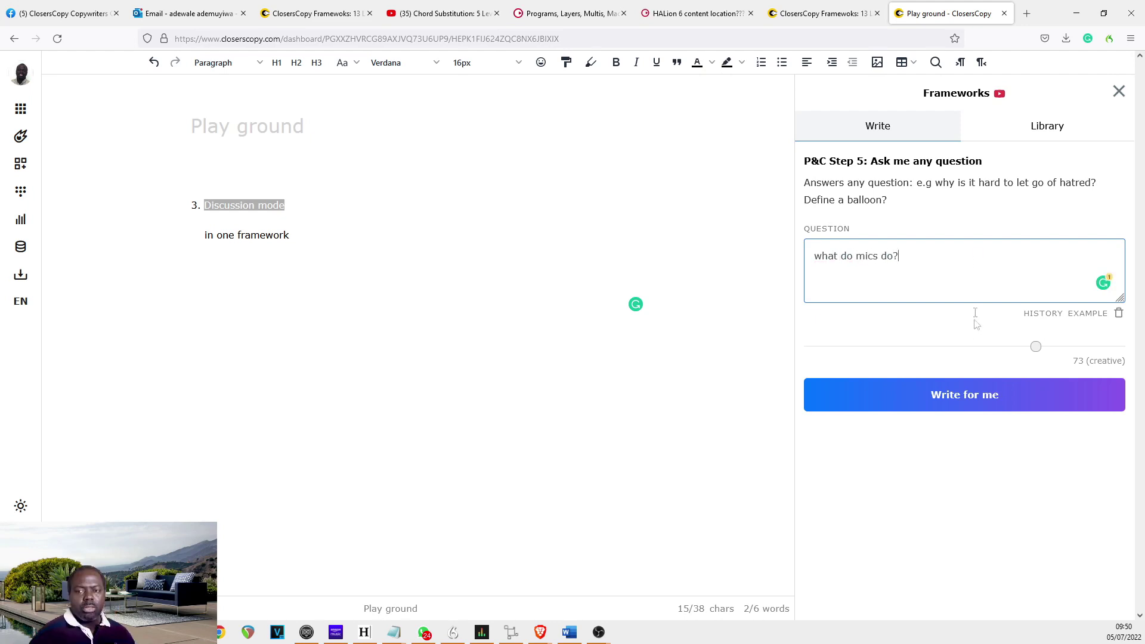
{"action": "left_click", "coordinate": [990, 400]}
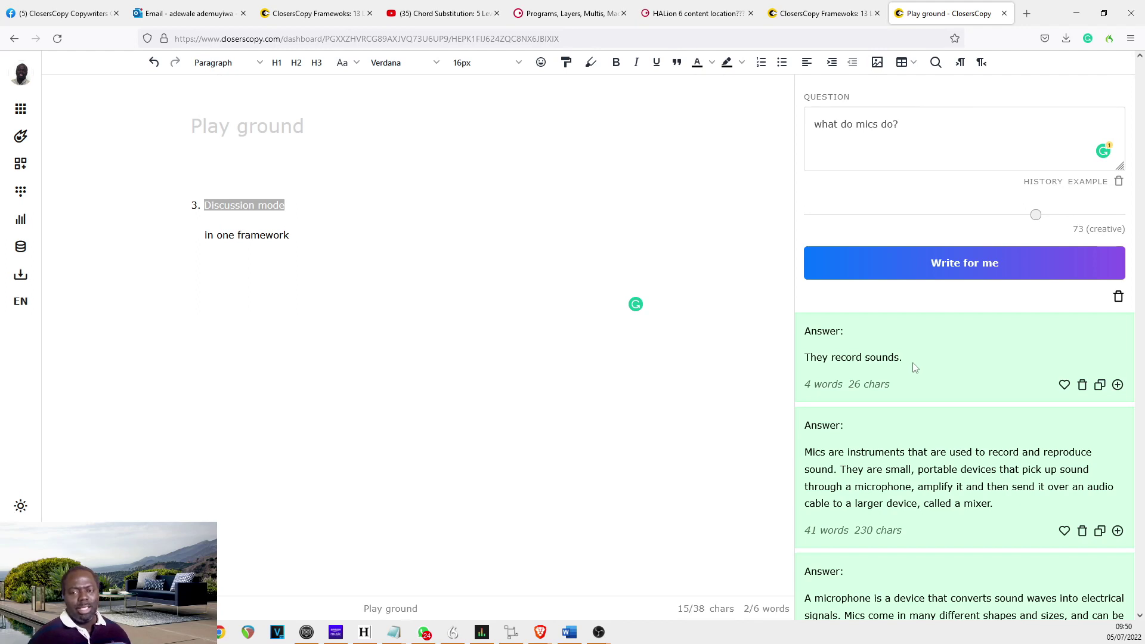
Add the answer "They record sounds." and the opening "Mics are instruments that are" below the question, and generate continuations.
{"action": "left_click_drag", "start_coordinate": [899, 358], "coordinate": [794, 365]}
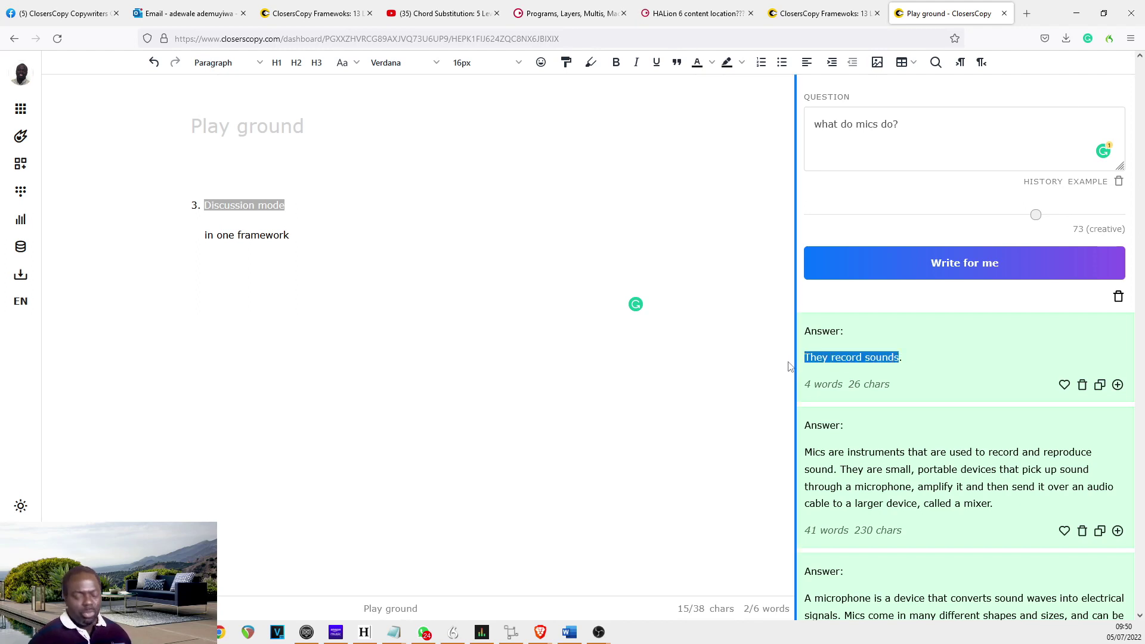
{"action": "left_click", "coordinate": [895, 152]}
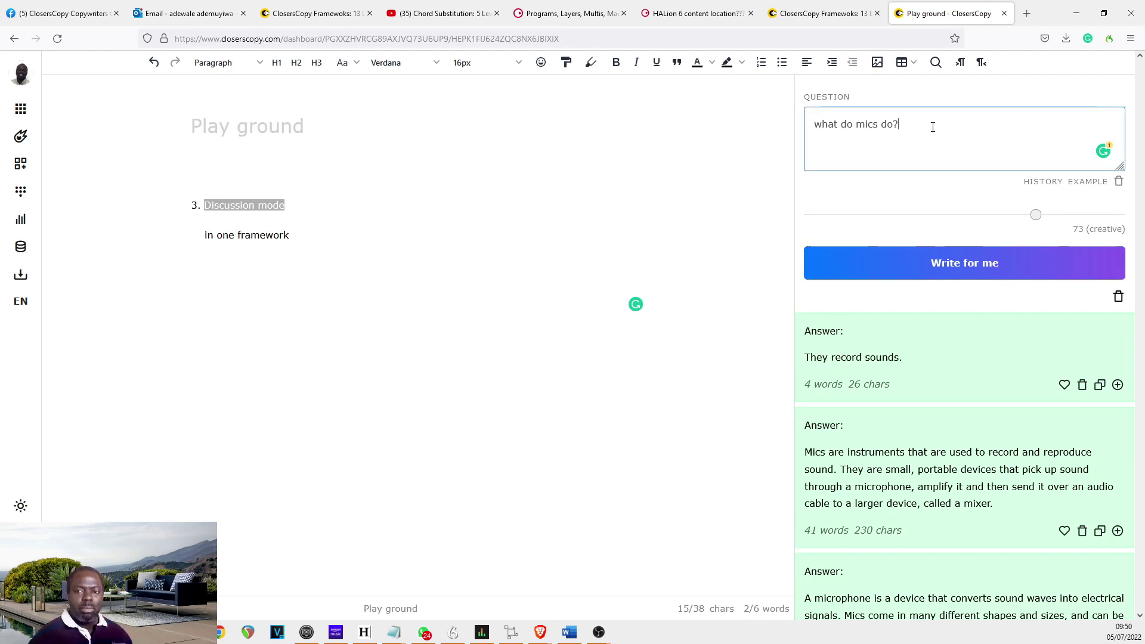
{"action": "type", "text": "3. Discussion mode  in one frame work"}
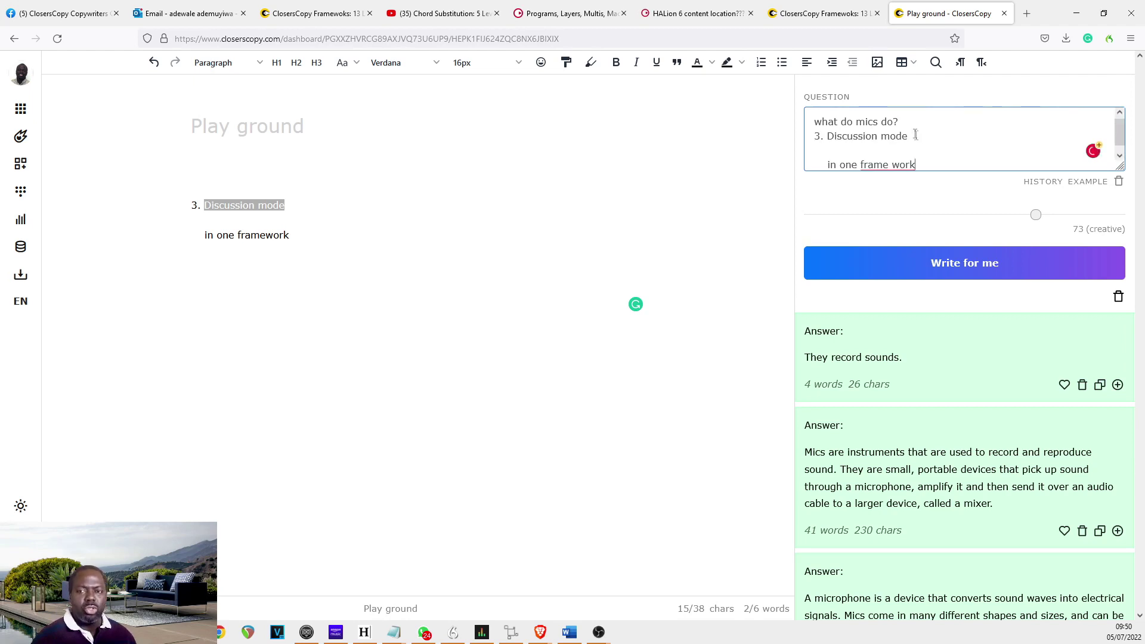
{"action": "key", "text": "ctrl+z"}
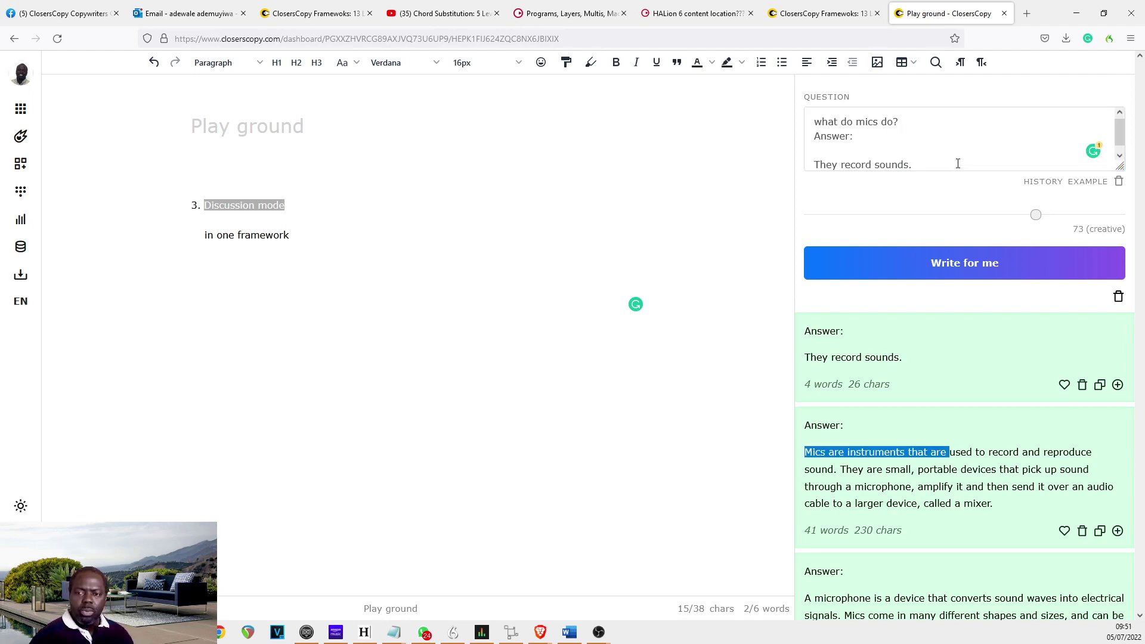
{"action": "type", "text": "Mics are instruments that are"}
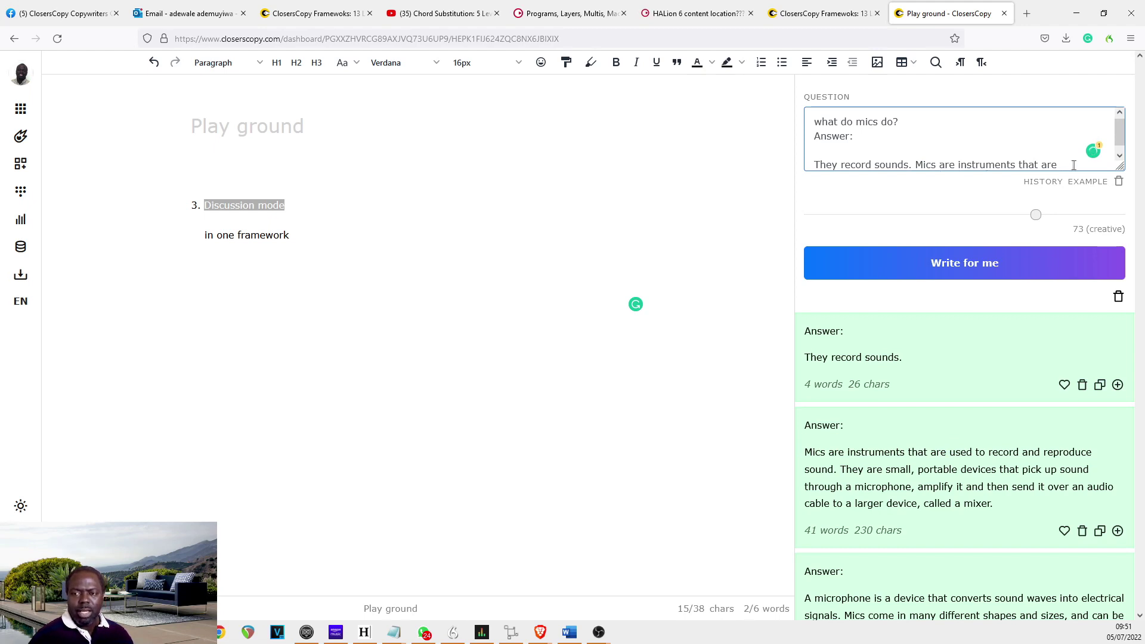
{"action": "left_click", "coordinate": [1007, 266]}
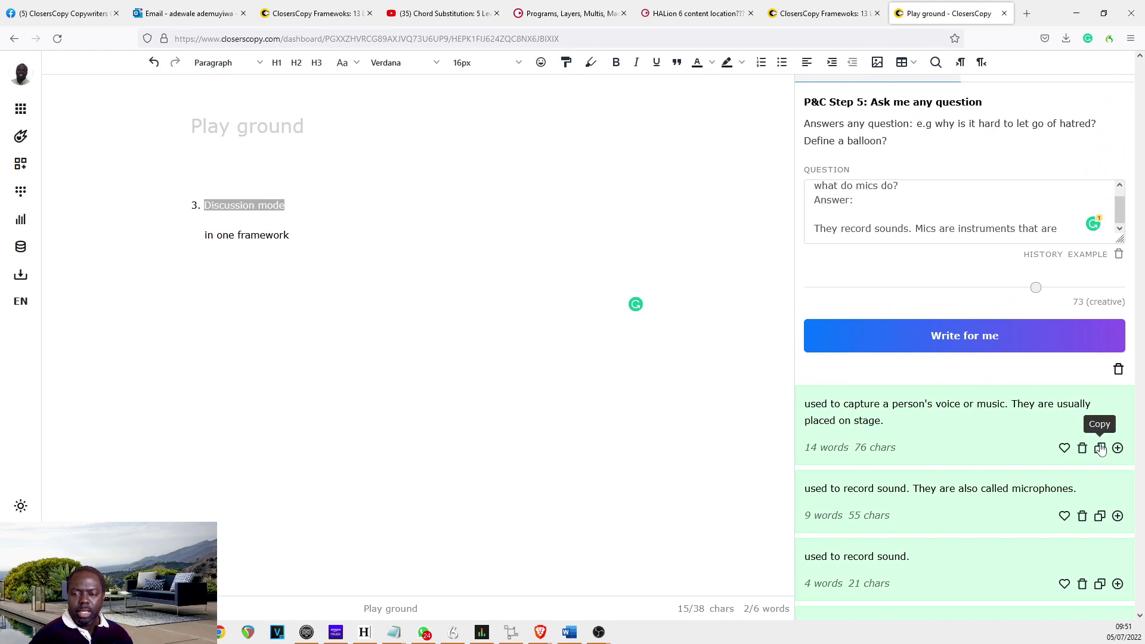
Extend the question text with the continuation about capturing voice or music and "Good examples of mics include", and generate completions.
{"action": "left_click", "coordinate": [1035, 263]}
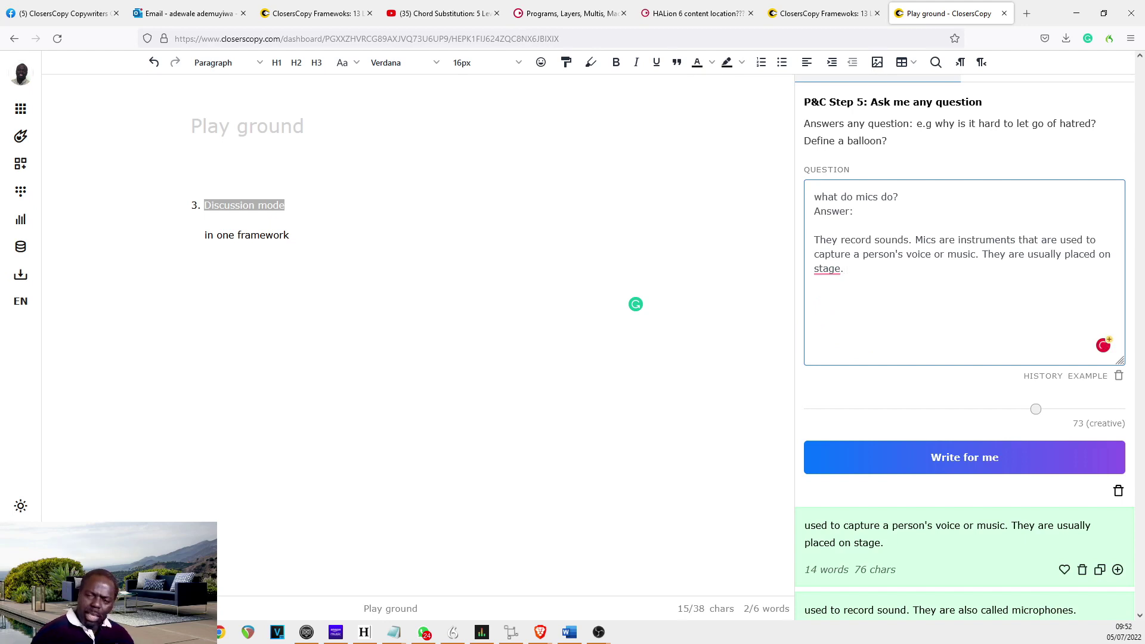
{"action": "type", "text": "Go"}
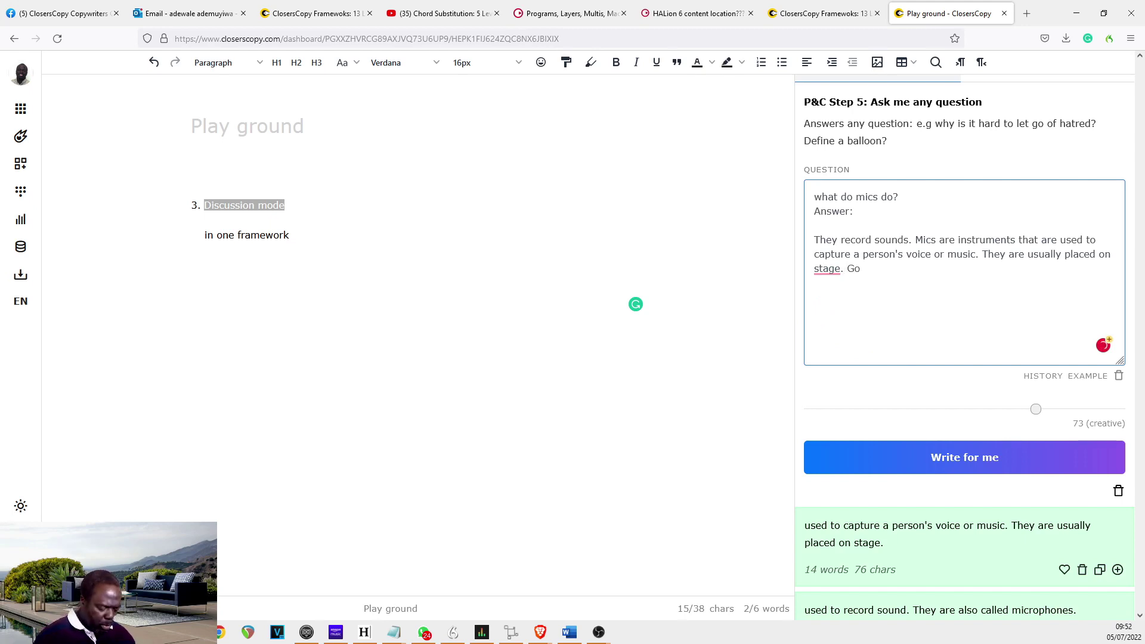
{"action": "type", "text": "od exa"}
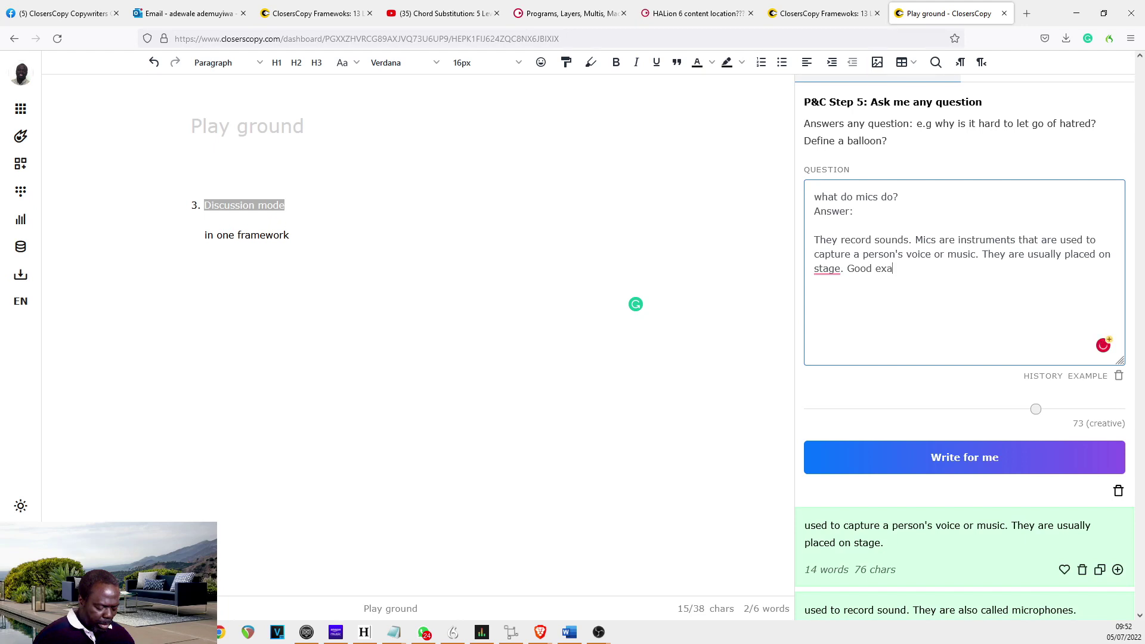
{"action": "type", "text": "mples of"}
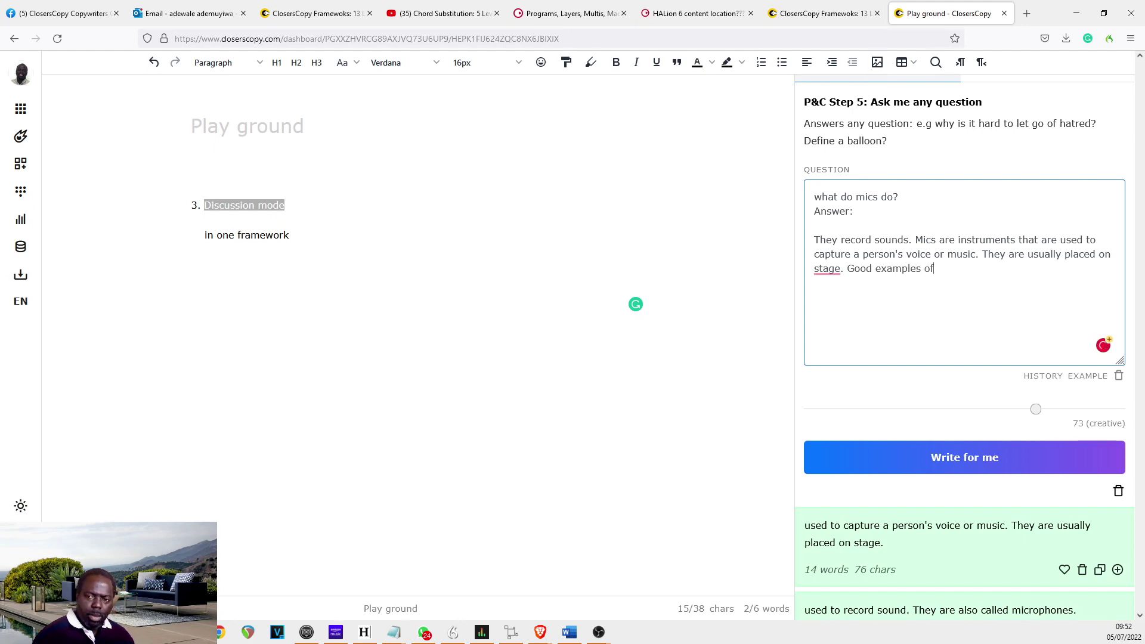
{"action": "type", "text": " mics inc"}
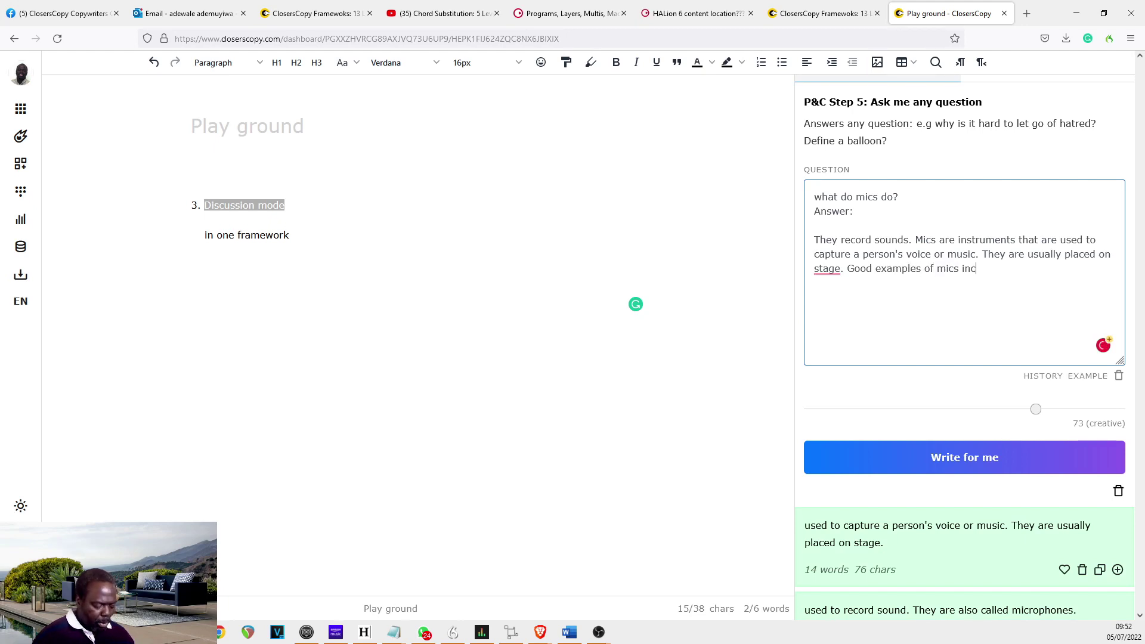
{"action": "type", "text": "lude"}
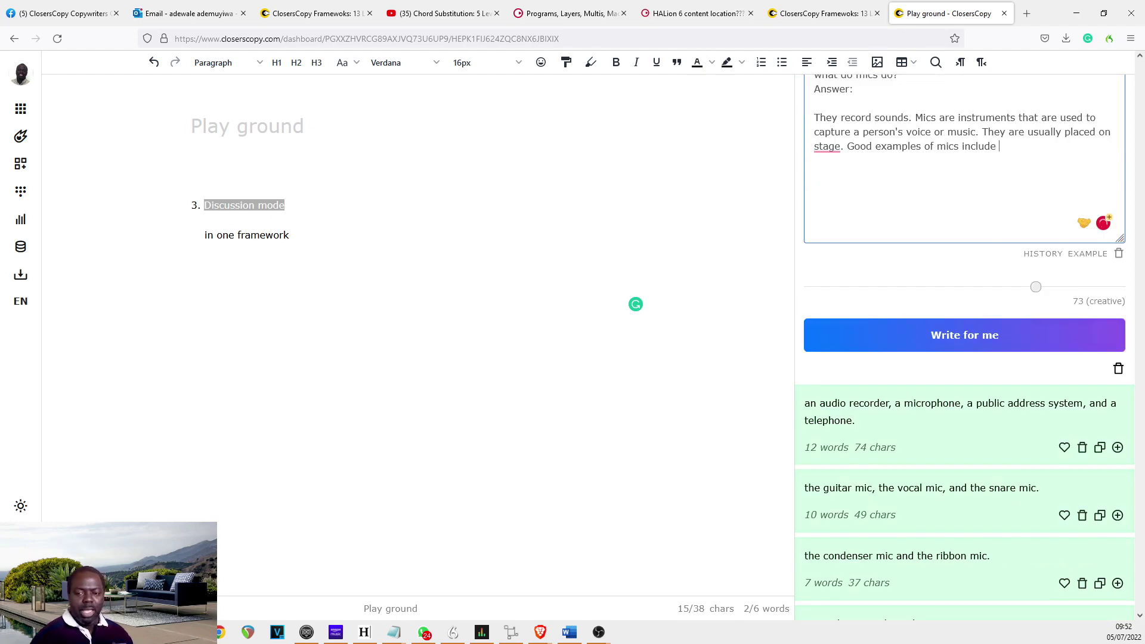
{"action": "scroll", "coordinate": [971, 394], "scroll_direction": "down", "scroll_amount": 4}
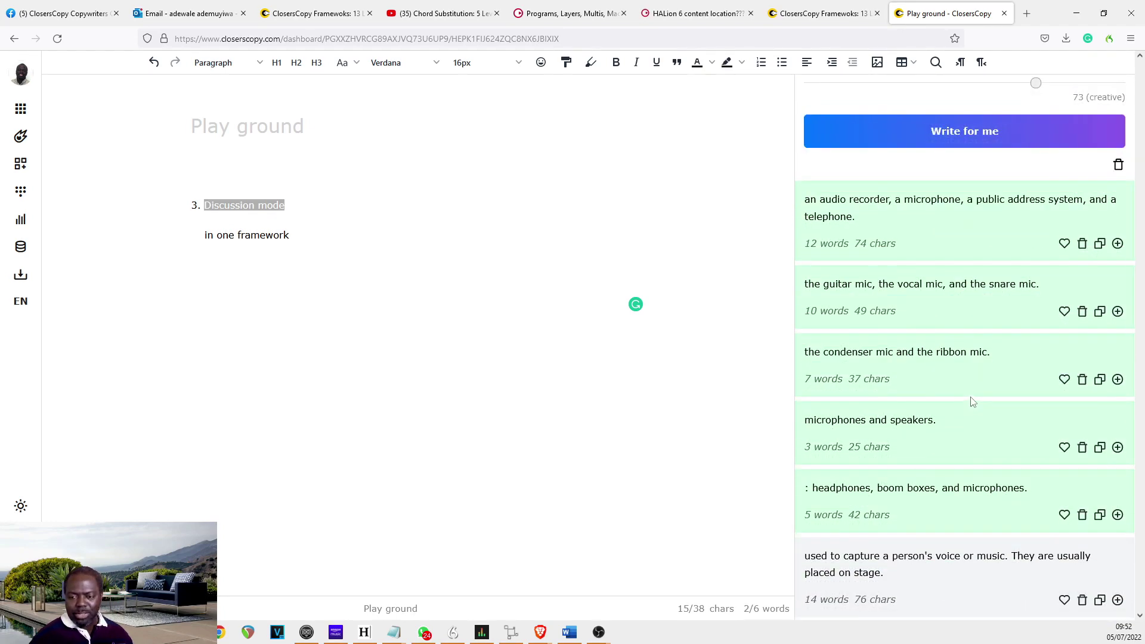
Extend the question text with "the guitar mic, the vocal mic, and the snare mic." and the opening "Some good Brands of professional mics are".
{"action": "scroll", "coordinate": [971, 393], "scroll_direction": "up", "scroll_amount": 6}
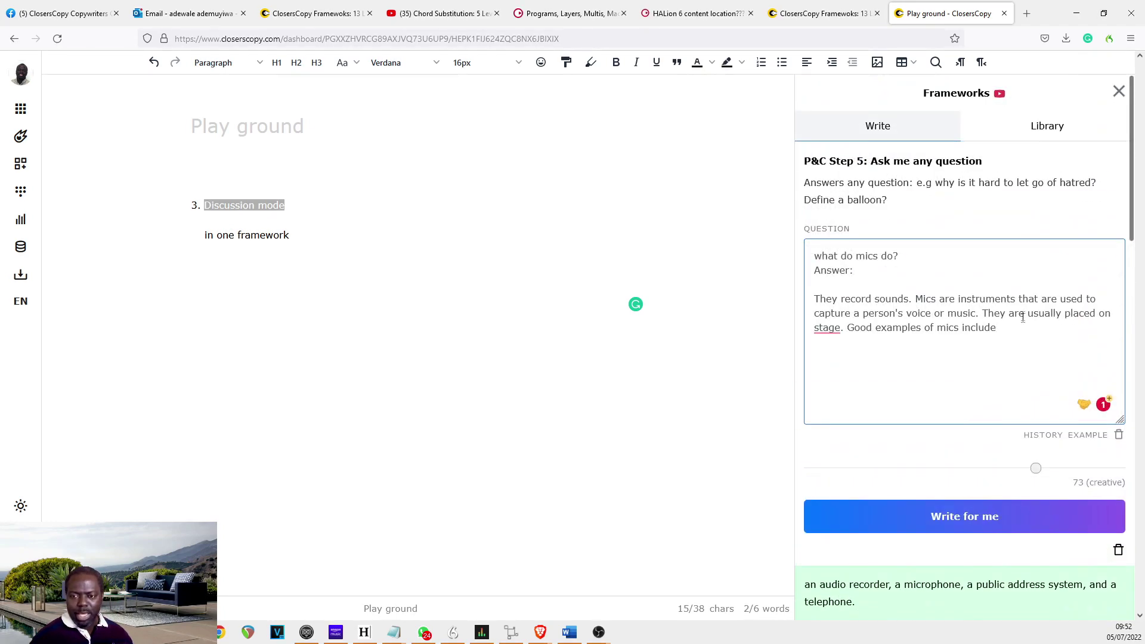
{"action": "key", "text": "Tab"}
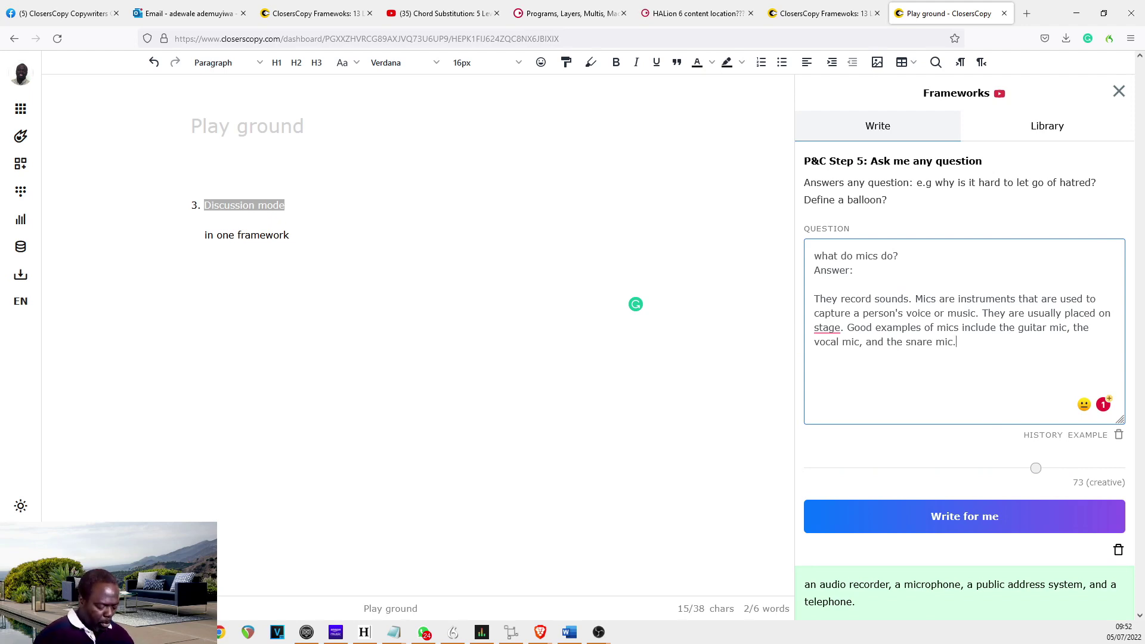
{"action": "type", "text": "Somgood "}
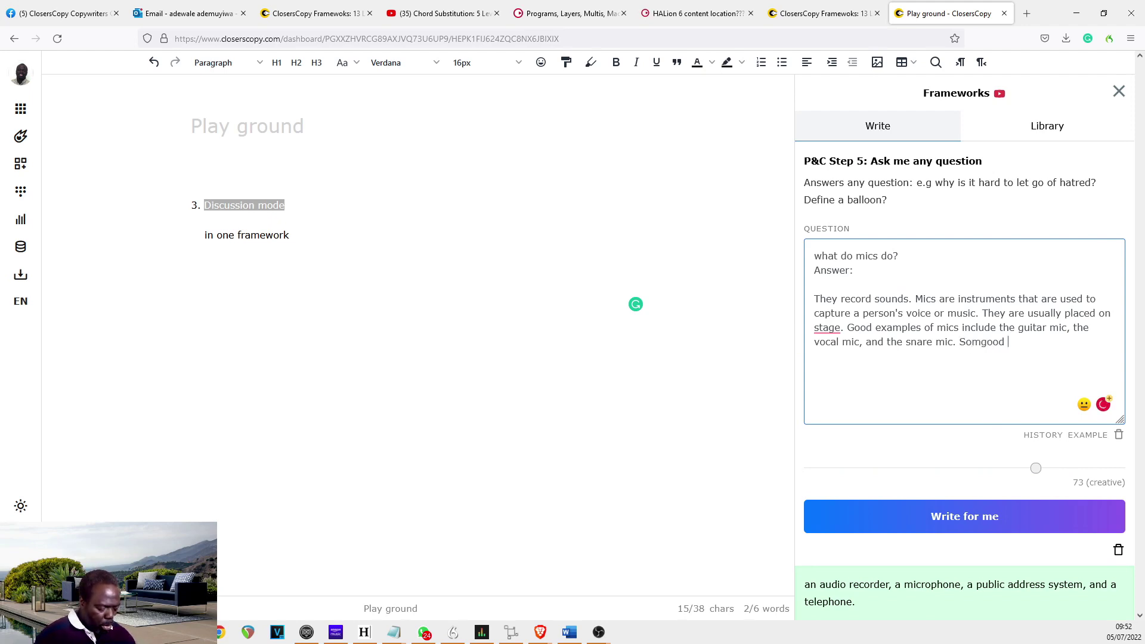
{"action": "key", "text": "BackSpace"}
{"action": "key", "text": "BackSpace"}
{"action": "key", "text": "BackSpace"}
{"action": "key", "text": "BackSpace"}
{"action": "key", "text": "BackSpace"}
{"action": "type", "text": "e good Brands of pr"}
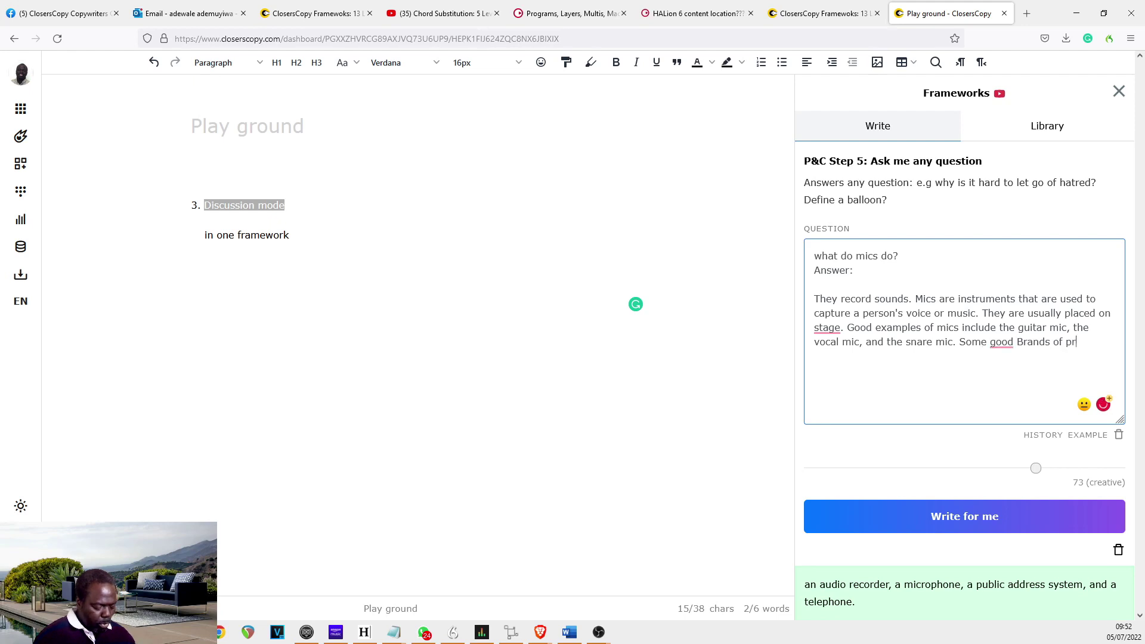
{"action": "type", "text": "ofessional m"}
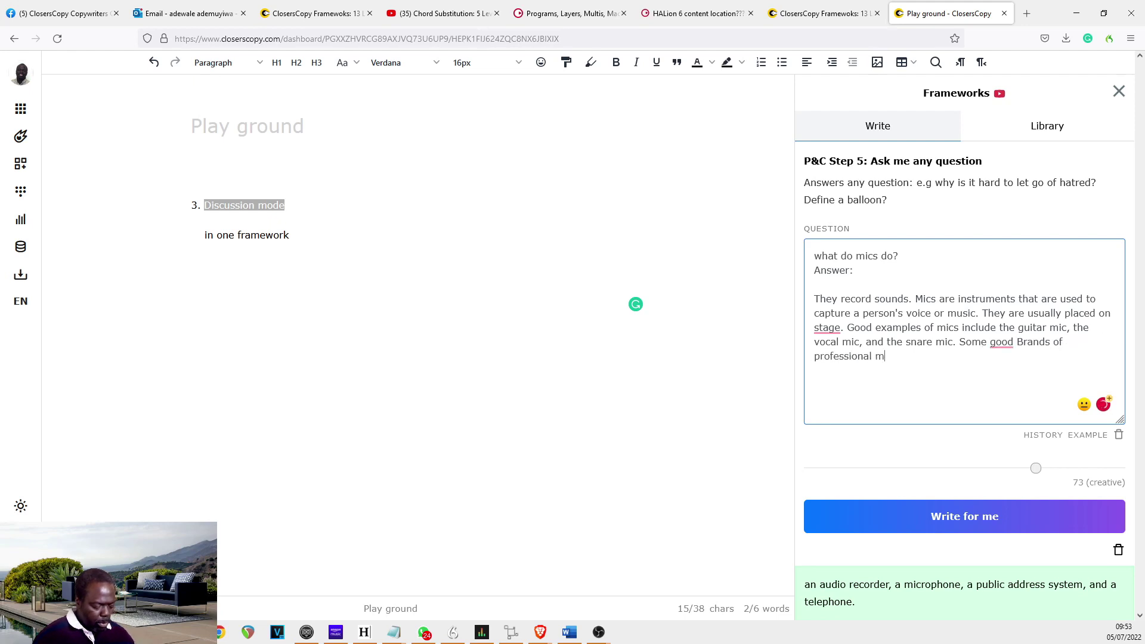
{"action": "type", "text": "ics are"}
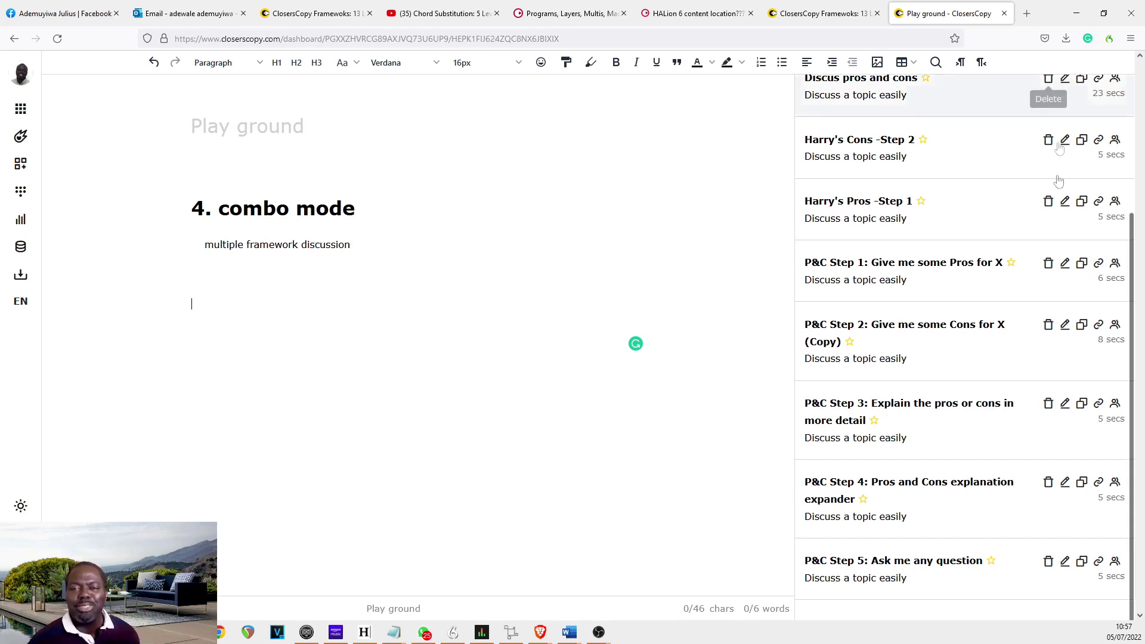
Open the ("How to " Q) body content framework from the Seo friendly category of the library.
{"action": "scroll", "coordinate": [994, 259], "scroll_direction": "up", "scroll_amount": 3}
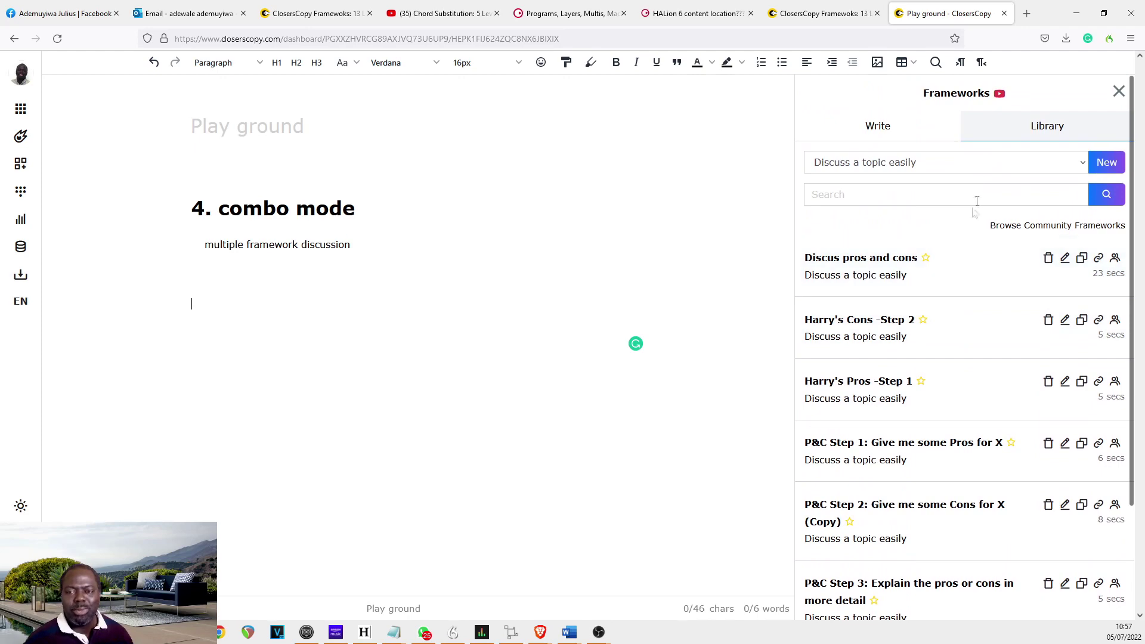
{"action": "left_click", "coordinate": [999, 162]}
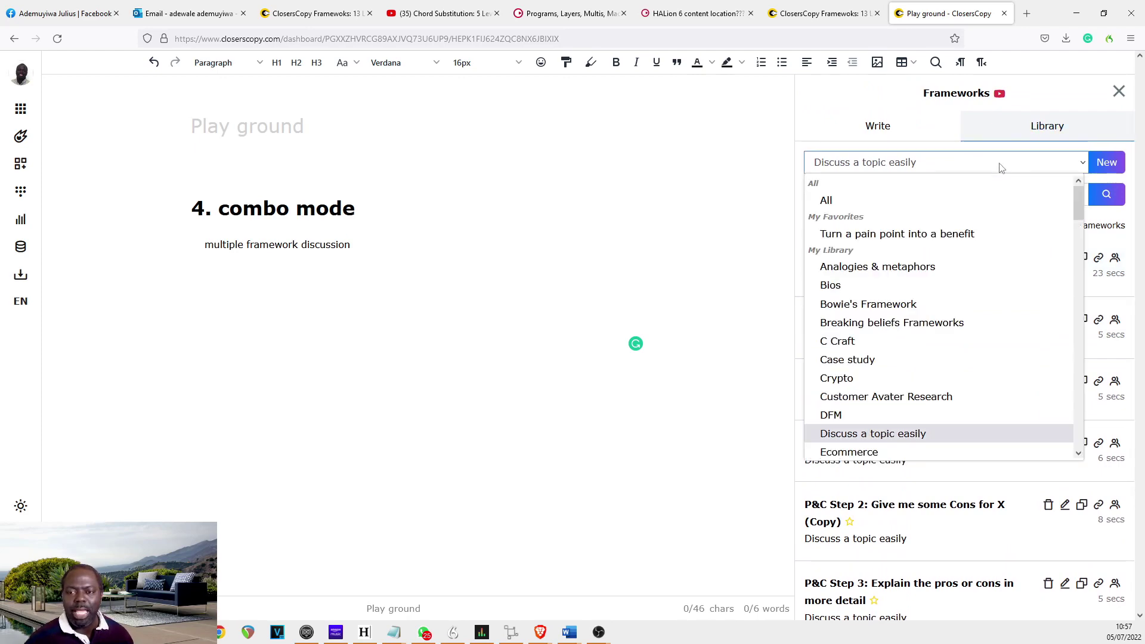
{"action": "scroll", "coordinate": [997, 217], "scroll_direction": "down", "scroll_amount": 10}
{"action": "left_click", "coordinate": [894, 358]}
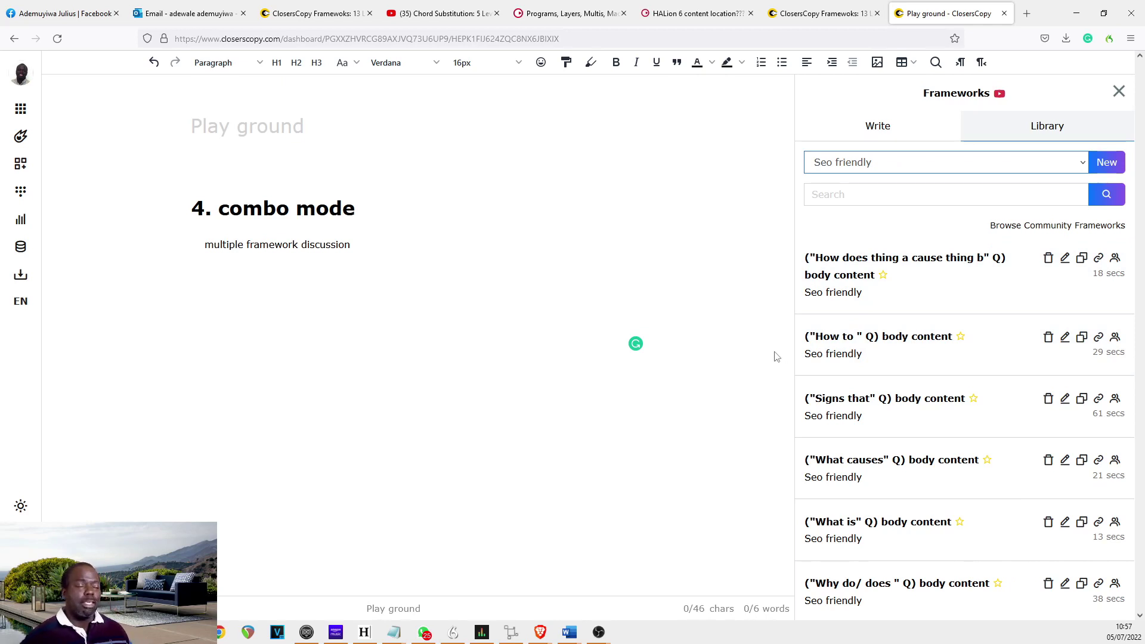
{"action": "left_click", "coordinate": [877, 336]}
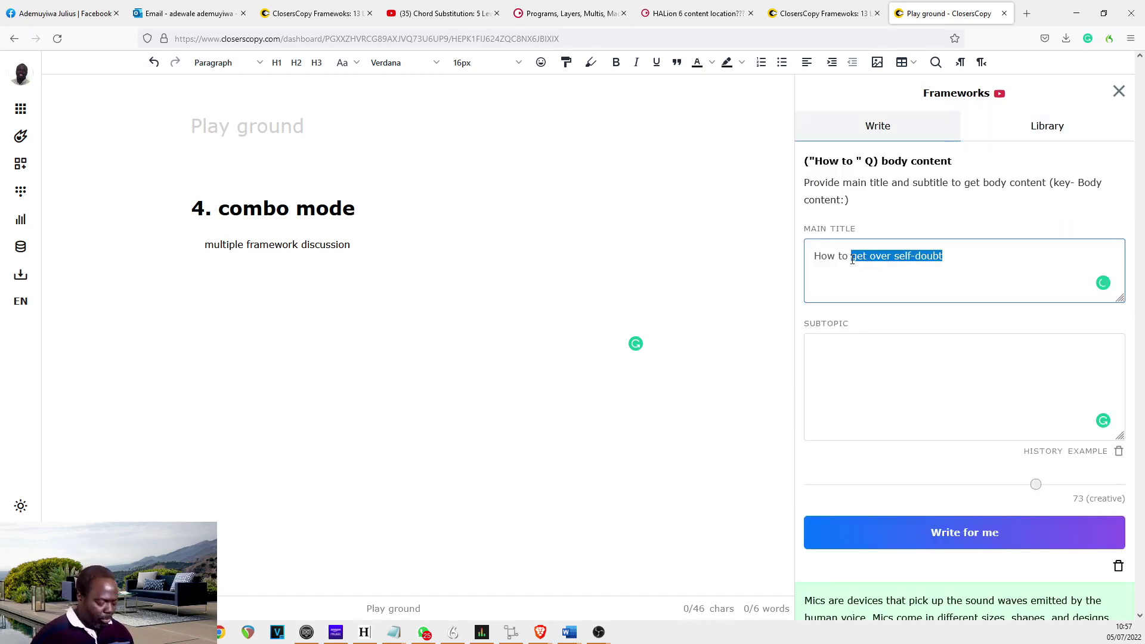
Set the framework's main title to "How to find a wife in Nigeria".
{"action": "type", "text": "find a wife in "}
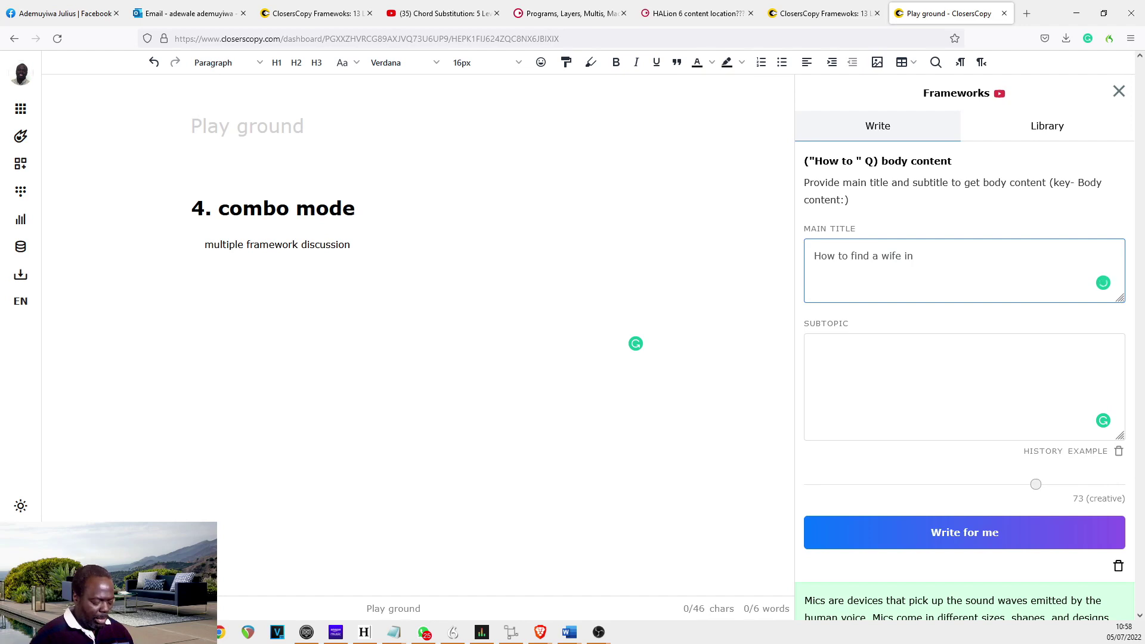
{"action": "type", "text": "Nigeria"}
{"action": "left_click_drag", "start_coordinate": [951, 256], "coordinate": [834, 254]}
Enter "Choosing the ethnic group" as the subtopic and clear the old generated results.
{"action": "left_click", "coordinate": [846, 350]}
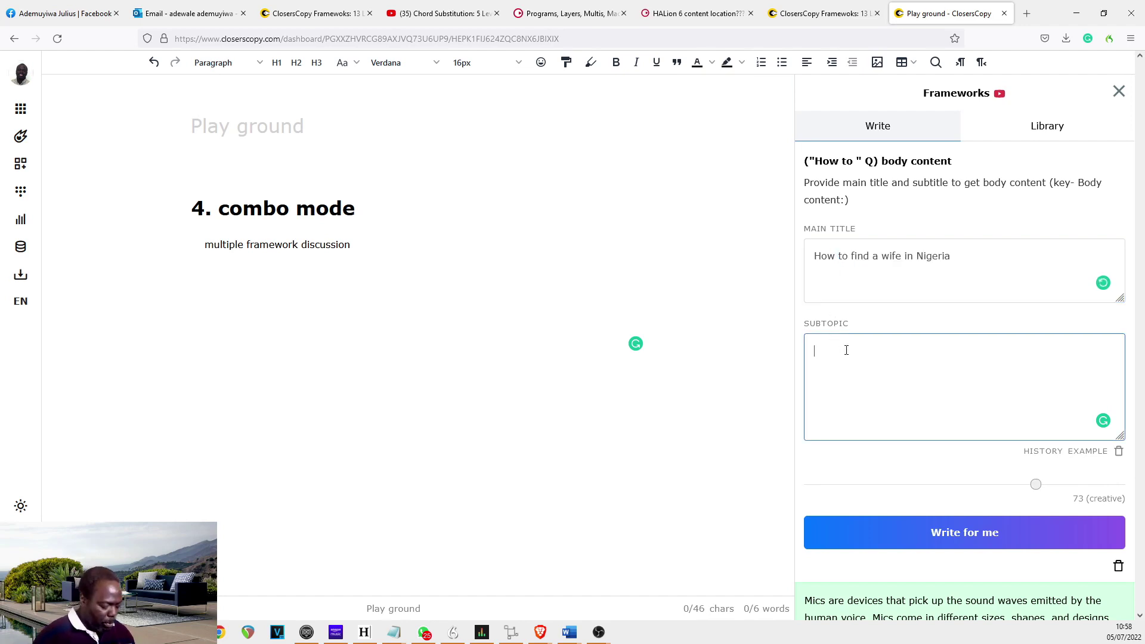
{"action": "type", "text": "Cho"}
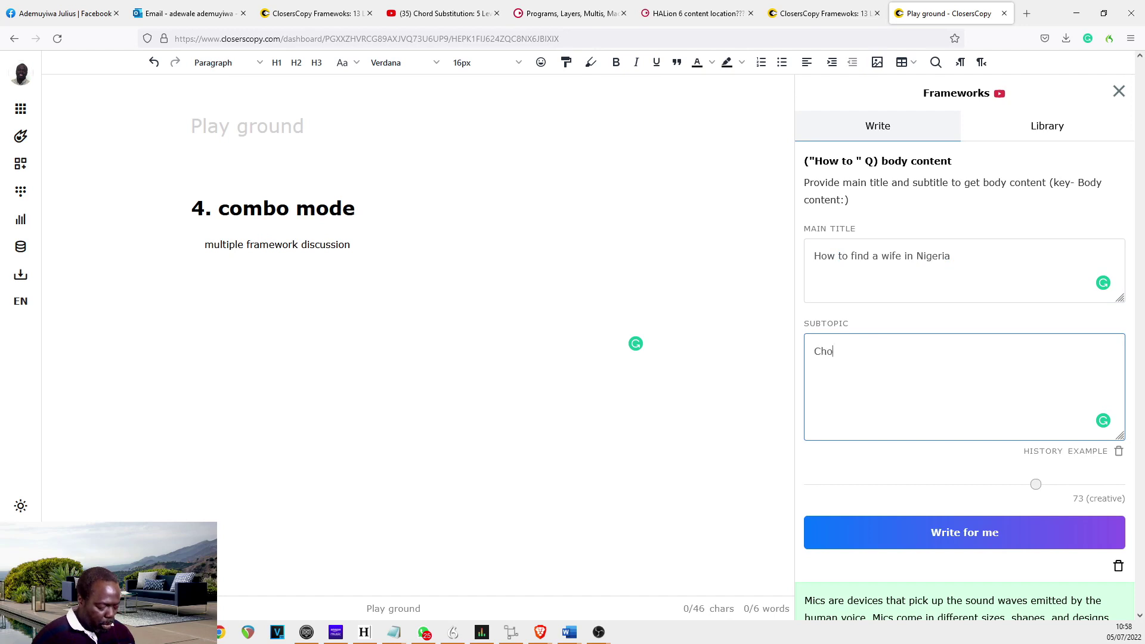
{"action": "type", "text": "osing the ethnic group"}
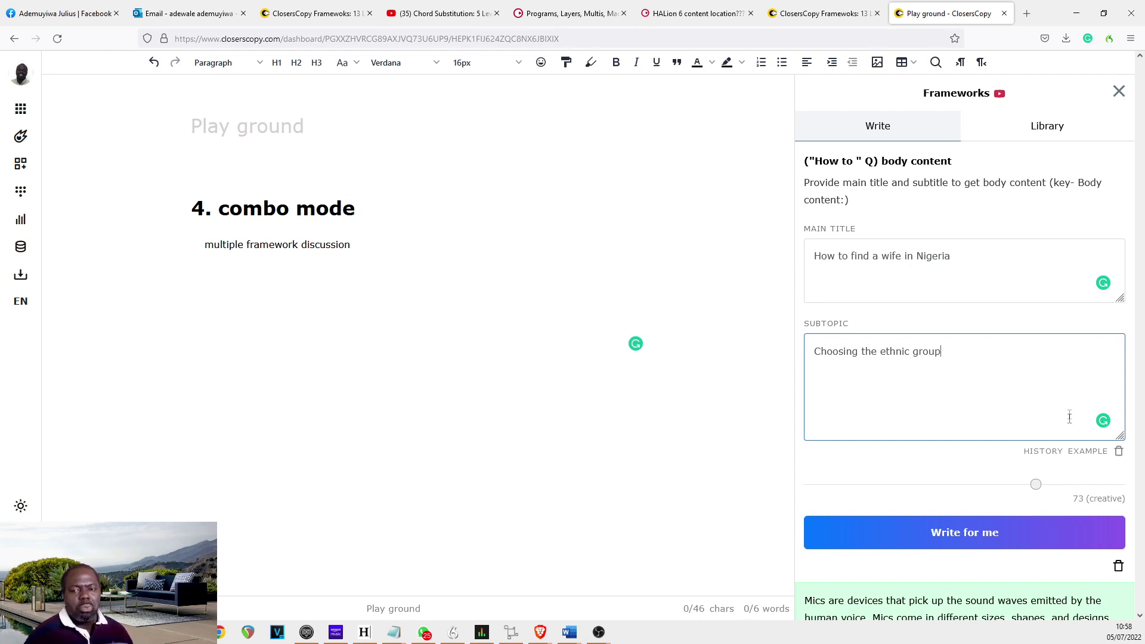
{"action": "left_click", "coordinate": [1117, 571]}
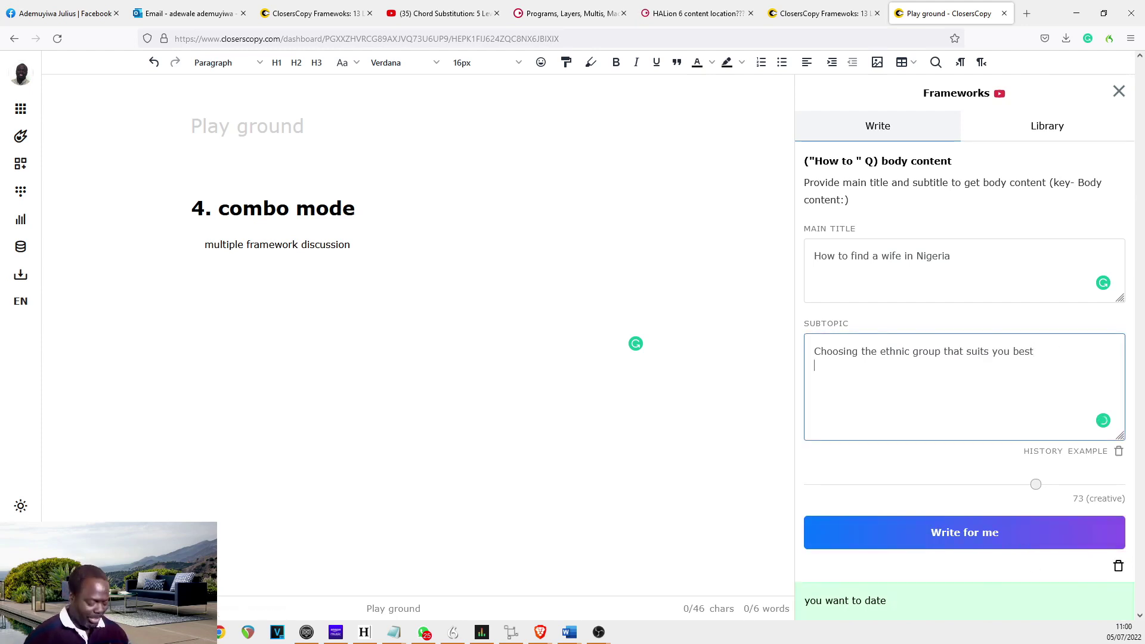
Add the ethnic-group body paragraphs below the subtopic line and copy the subtopic content into the Play ground document.
{"action": "type", "text": "Ethnic groups come in three major categories: Western, African and Asian. It is also important to understand that each ethnic group has its own unique culture.  Each group has different ways of thinking, behaving and communicating. So, before you choose an ethnic group for dating, you need to understand who you are as a person and how you relate to the world."}
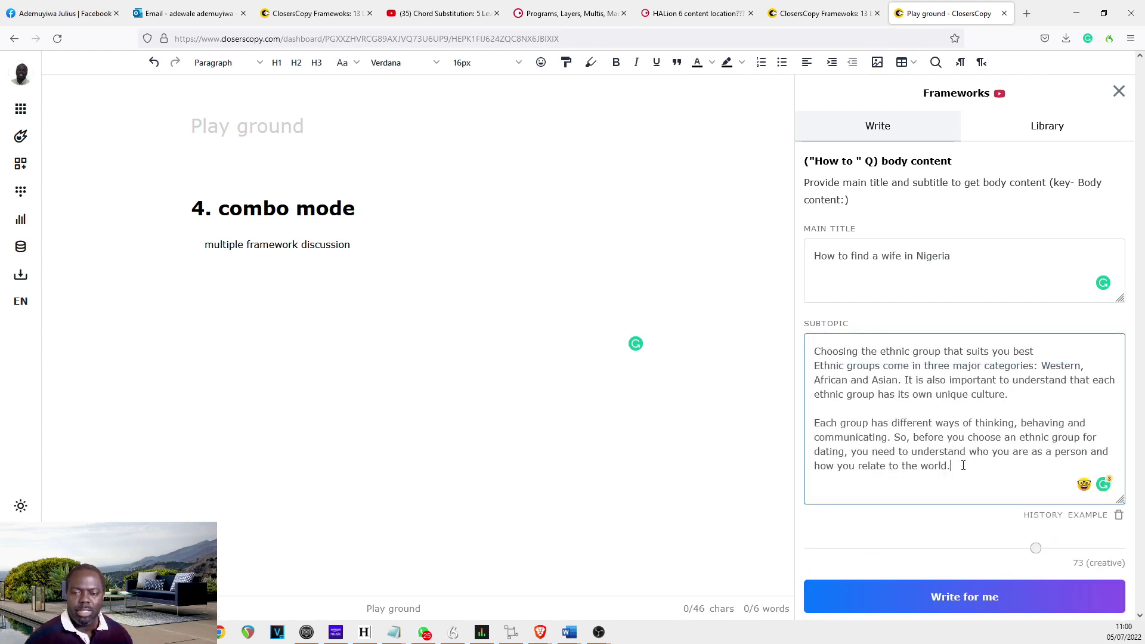
{"action": "left_click_drag", "start_coordinate": [963, 465], "coordinate": [877, 379]}
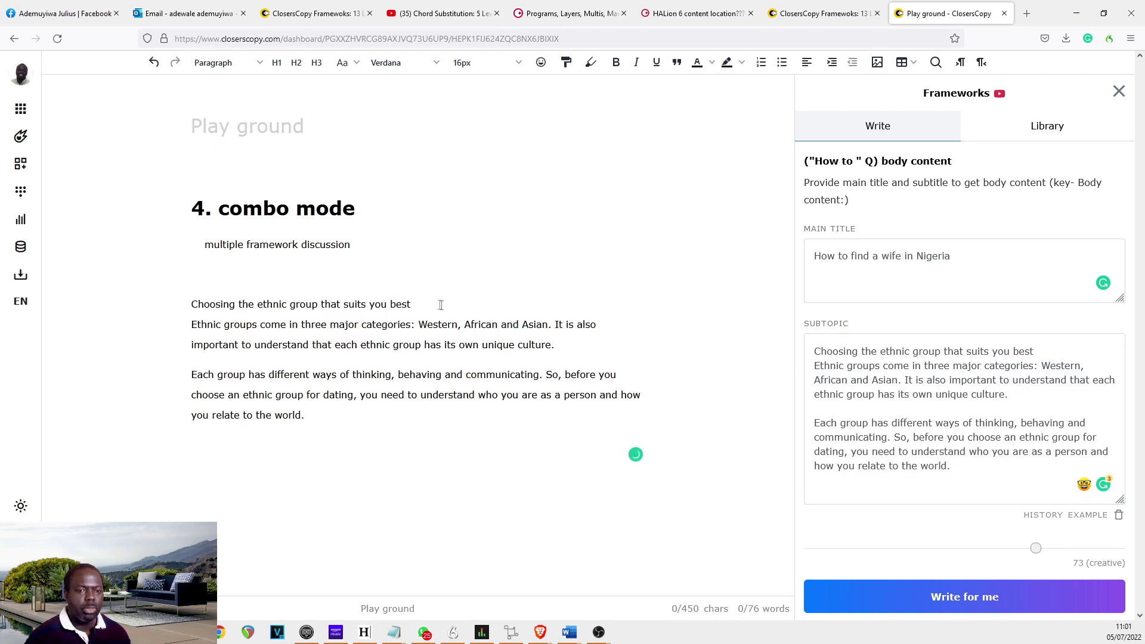
Format the "Choosing the ethnic group that suits you best" line as Header 2 and add "How to find a wife in Nigeria" above it as Header 1.
{"action": "left_click_drag", "start_coordinate": [440, 304], "coordinate": [154, 303]}
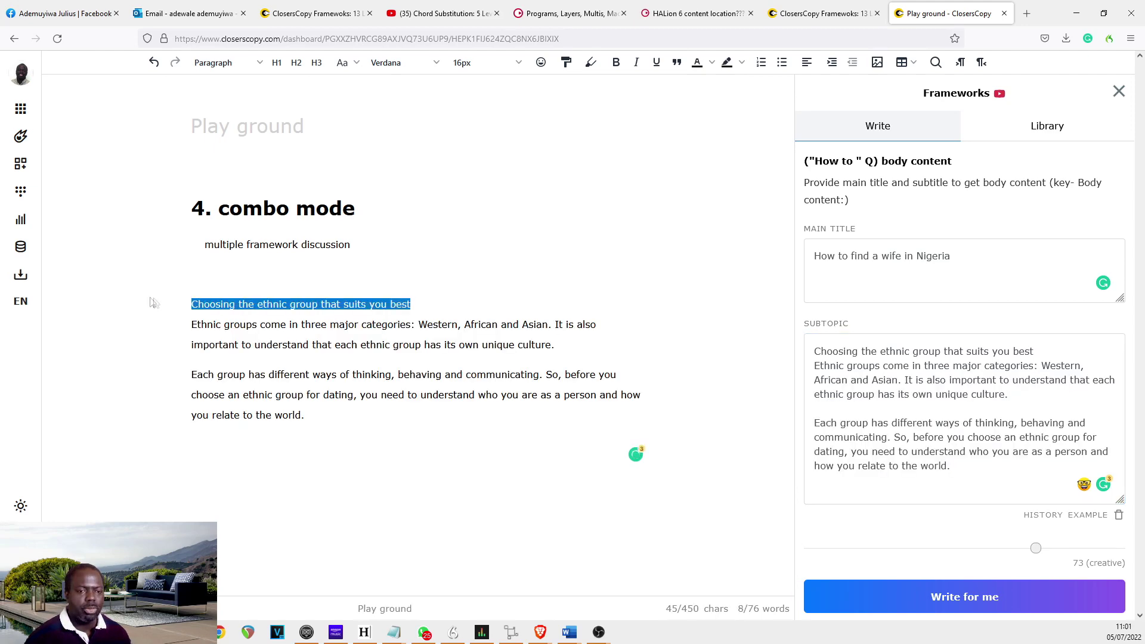
{"action": "left_click", "coordinate": [316, 278]}
{"action": "left_click_drag", "start_coordinate": [316, 282], "coordinate": [188, 284]}
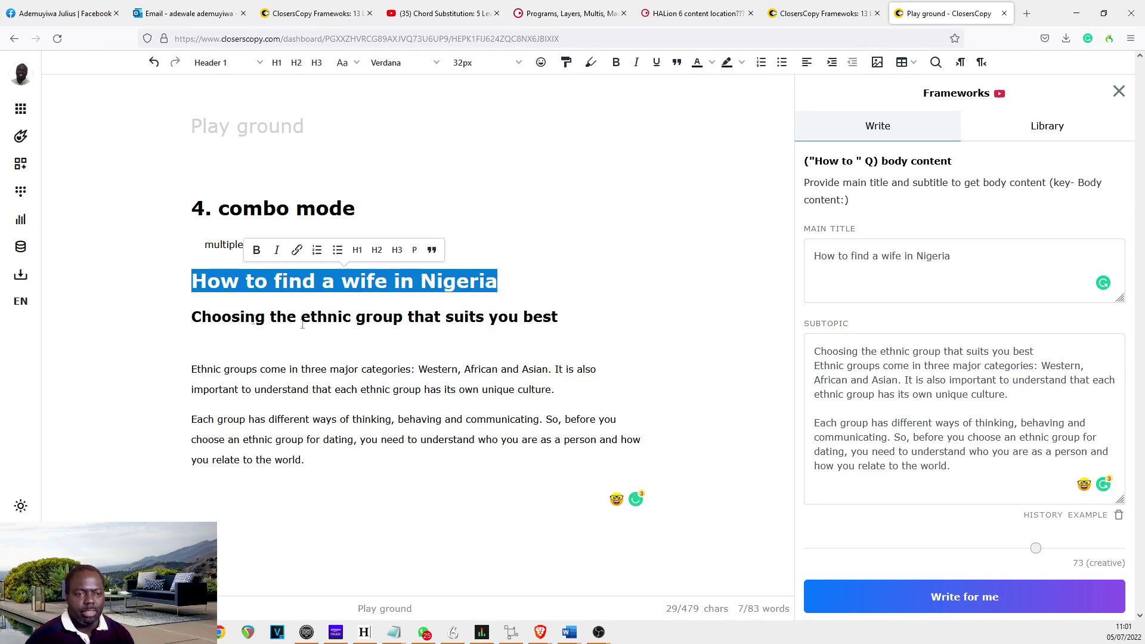
Highlight the document's subheading and the two body paragraphs below it to review the article's structure.
{"action": "left_click_drag", "start_coordinate": [590, 316], "coordinate": [123, 320]}
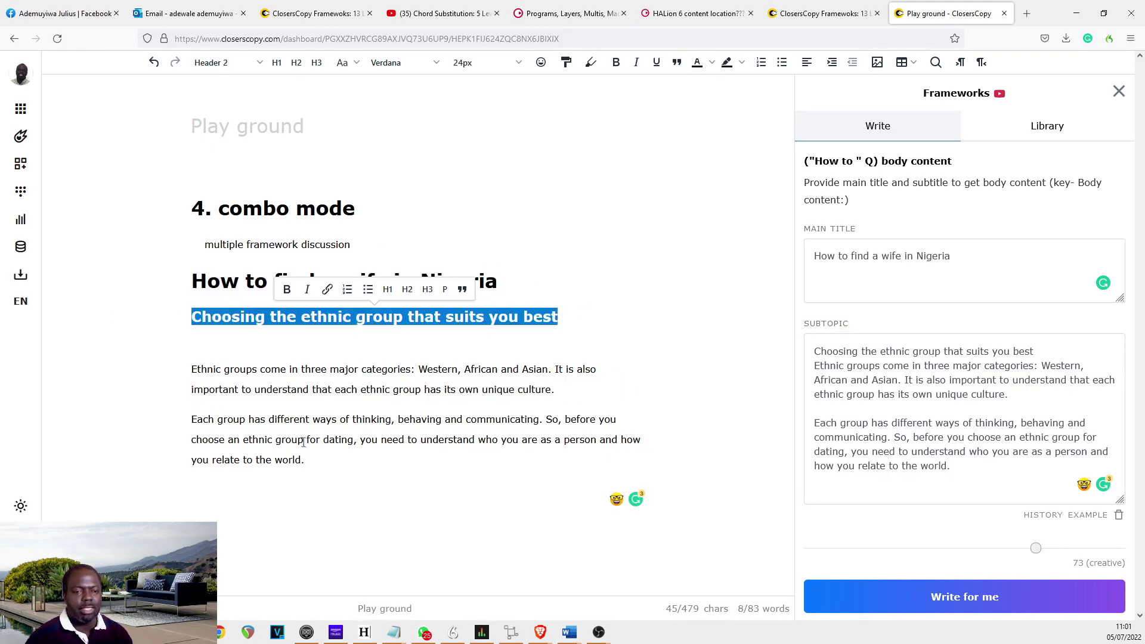
{"action": "left_click_drag", "start_coordinate": [323, 462], "coordinate": [192, 346]}
{"action": "left_click", "coordinate": [324, 461]}
{"action": "left_click_drag", "start_coordinate": [325, 462], "coordinate": [200, 368]}
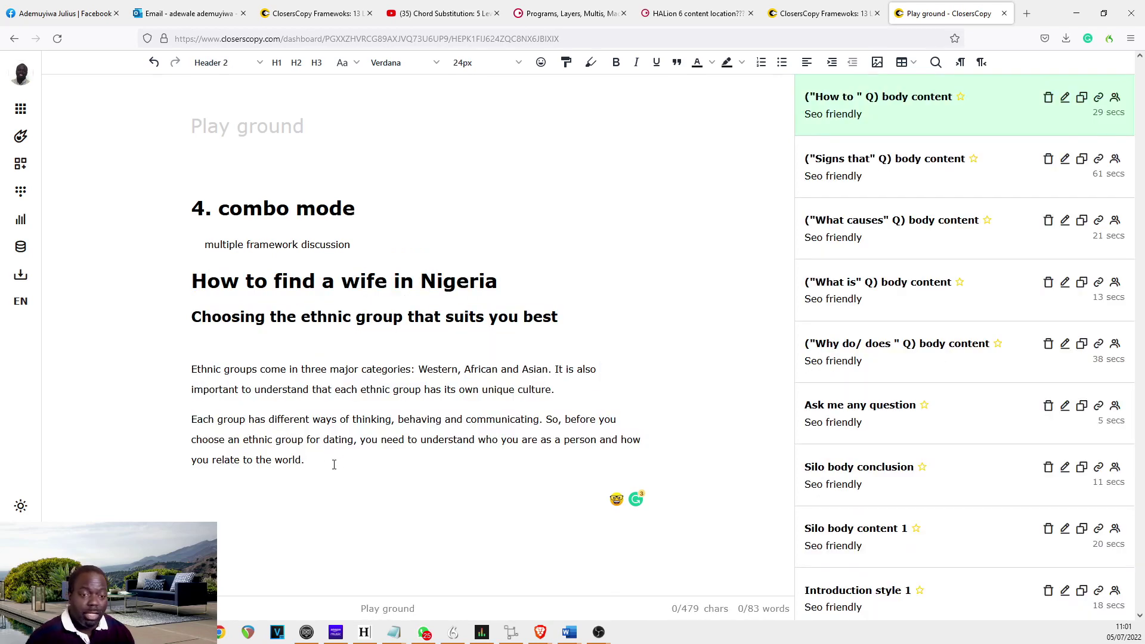
{"action": "left_click_drag", "start_coordinate": [305, 460], "coordinate": [187, 380]}
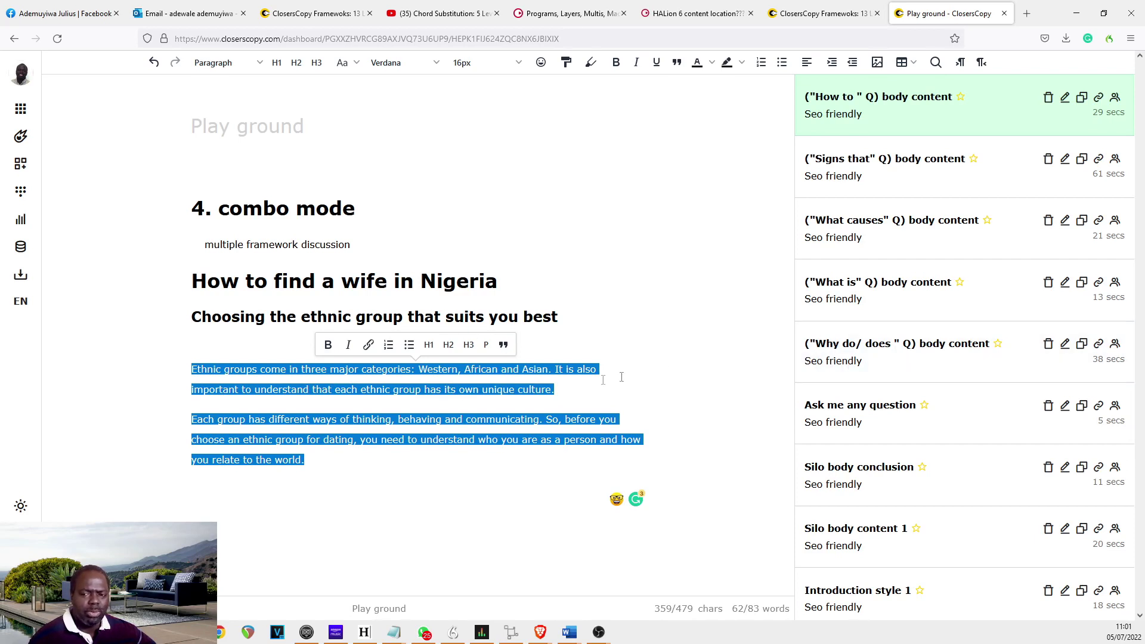
Open the ("Why do/ does " Q) body content framework and copy the document's two body paragraphs below its subtopic question, separated by a blank line.
{"action": "left_click", "coordinate": [830, 348]}
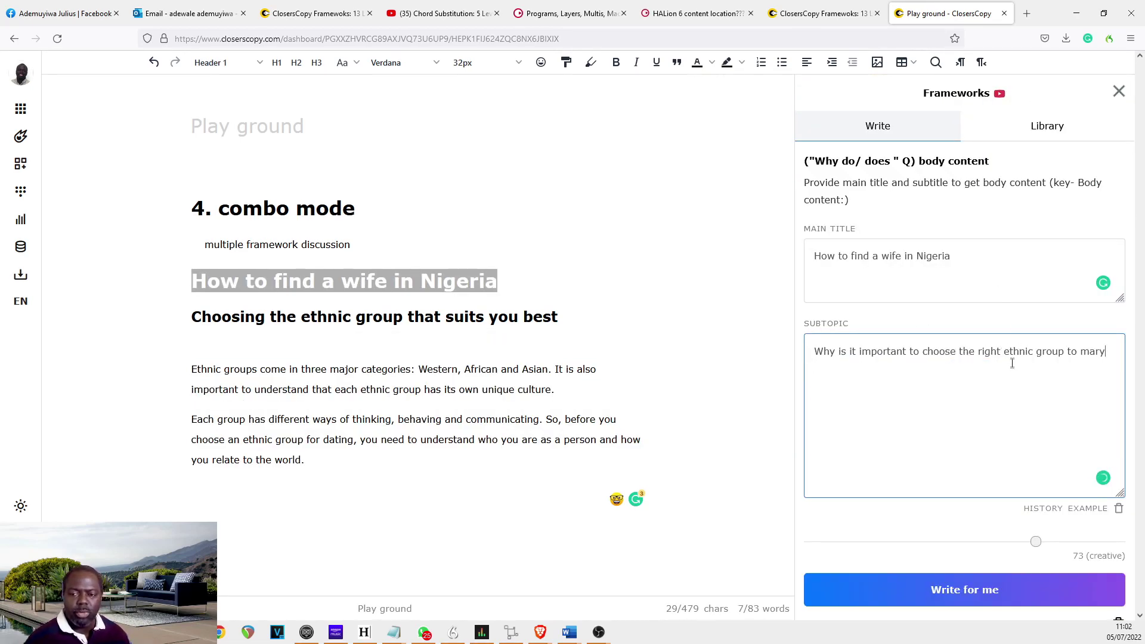
{"action": "left_click", "coordinate": [327, 470]}
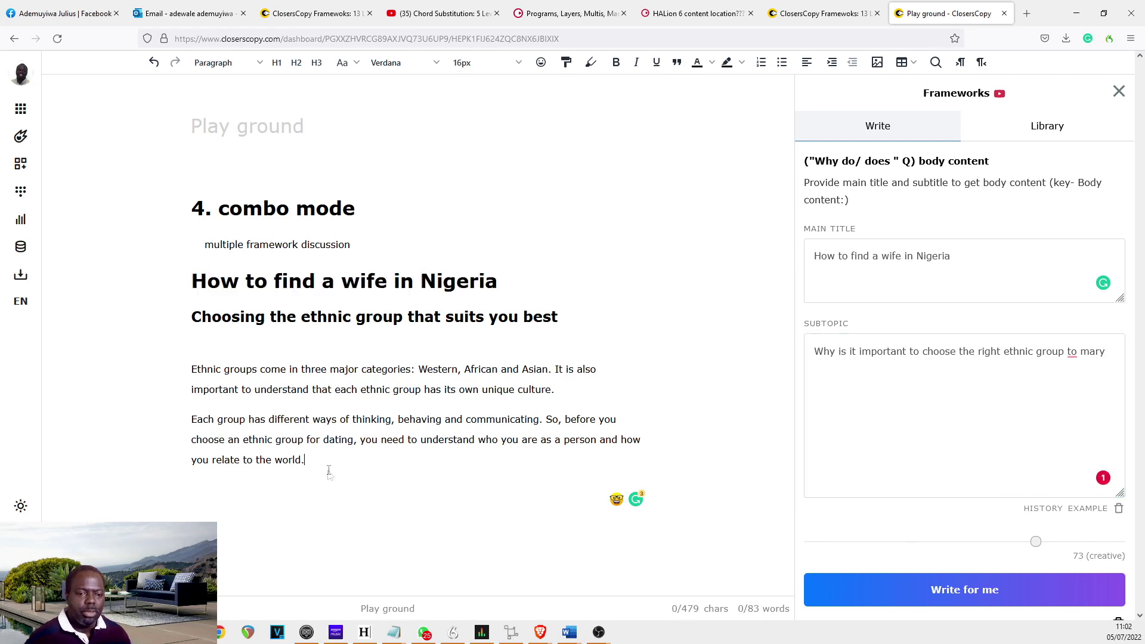
{"action": "left_click_drag", "start_coordinate": [327, 464], "coordinate": [190, 371]}
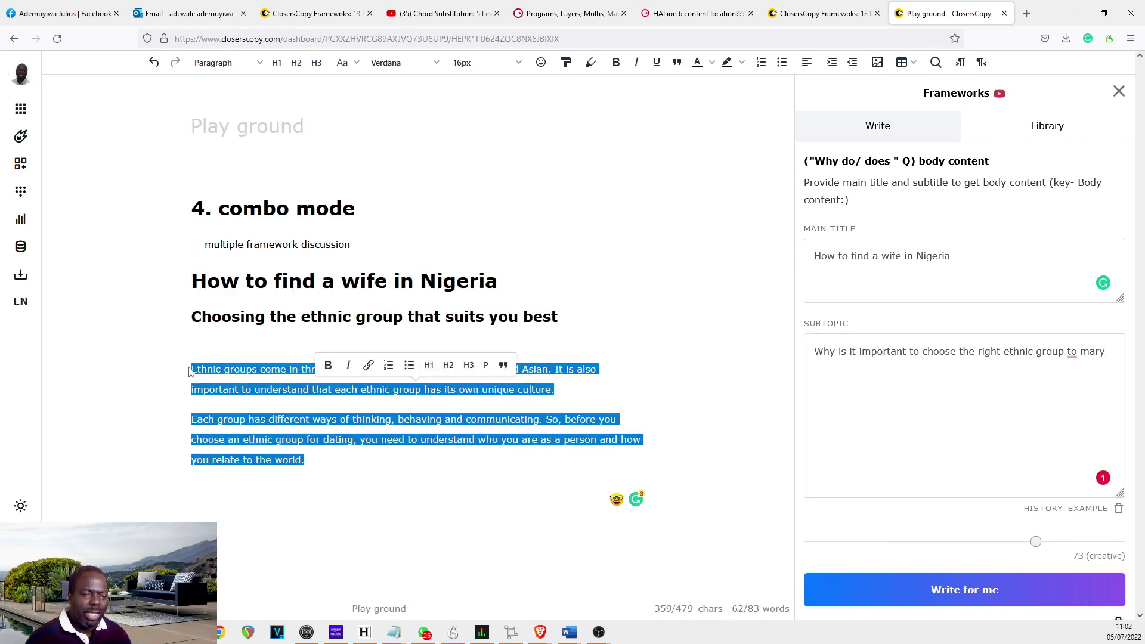
{"action": "key", "text": "ctrl+c"}
{"action": "left_click", "coordinate": [839, 379]}
{"action": "key", "text": "ctrl+v"}
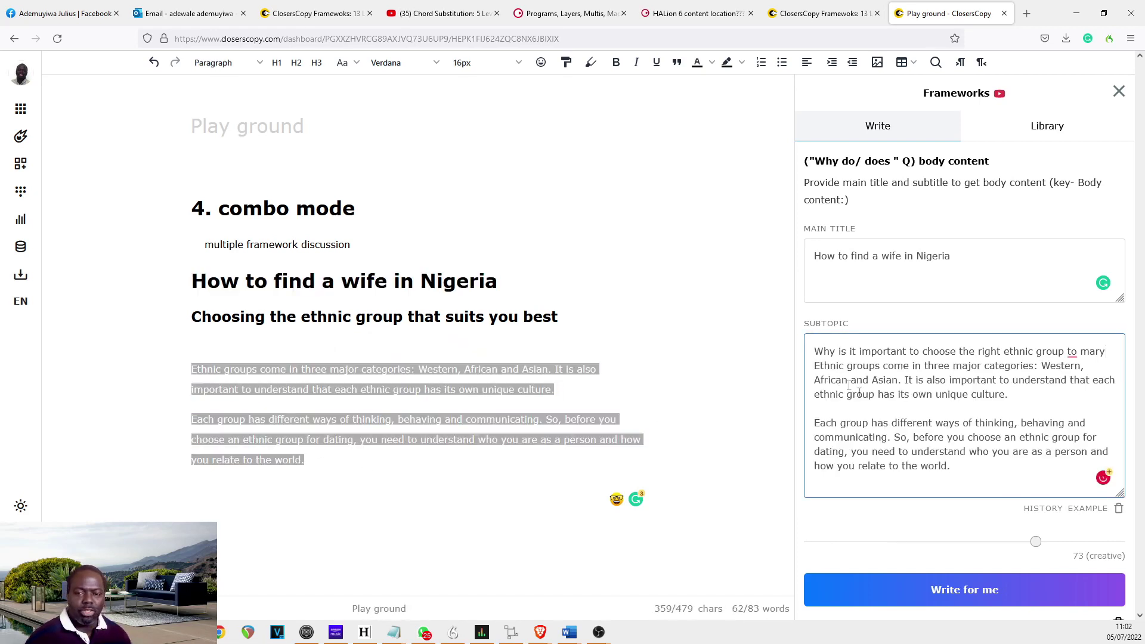
{"action": "left_click", "coordinate": [814, 365]}
{"action": "key", "text": "Return"}
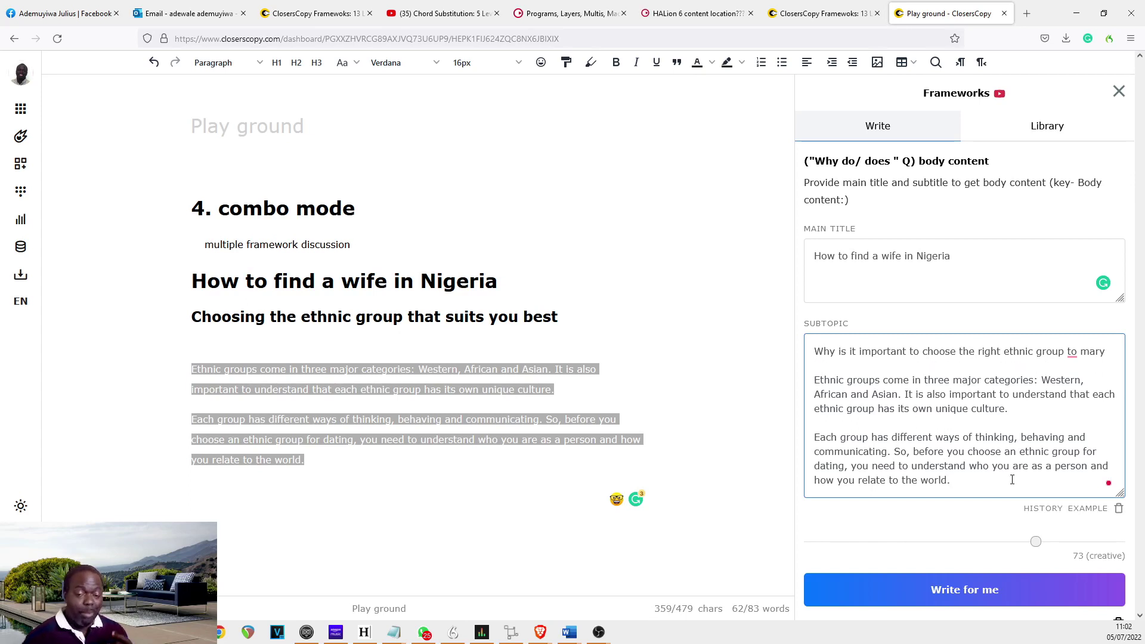
Add the opening "The reason it is important to choose" after the last subtopic paragraph and generate the body content.
{"action": "left_click", "coordinate": [974, 483]}
{"action": "key", "text": "Return"}
{"action": "key", "text": "Return"}
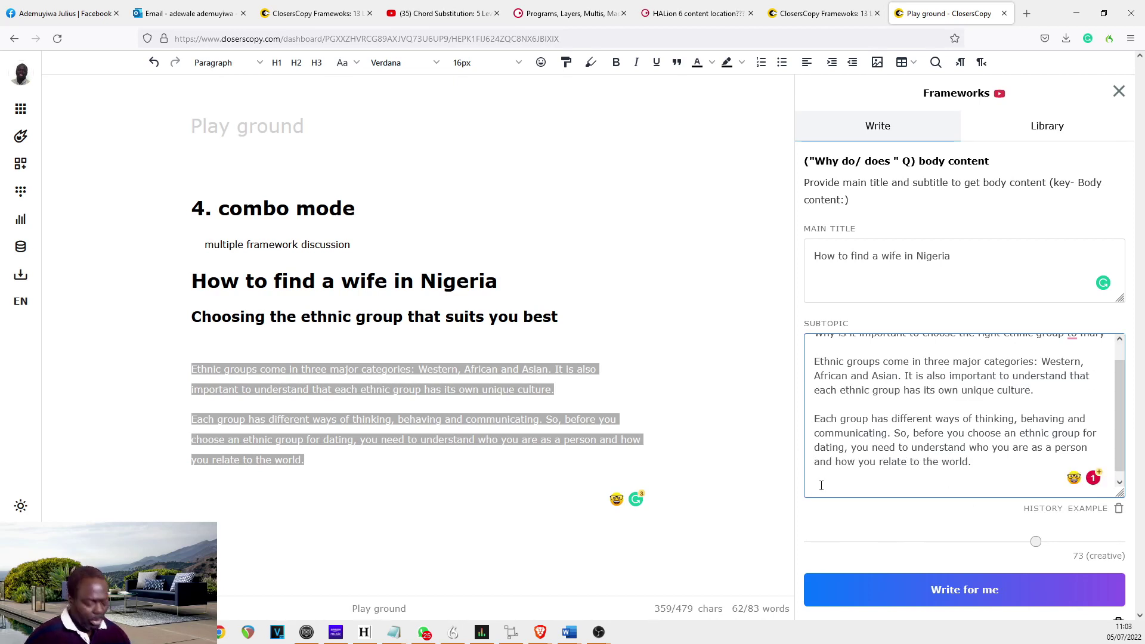
{"action": "type", "text": "The rea"}
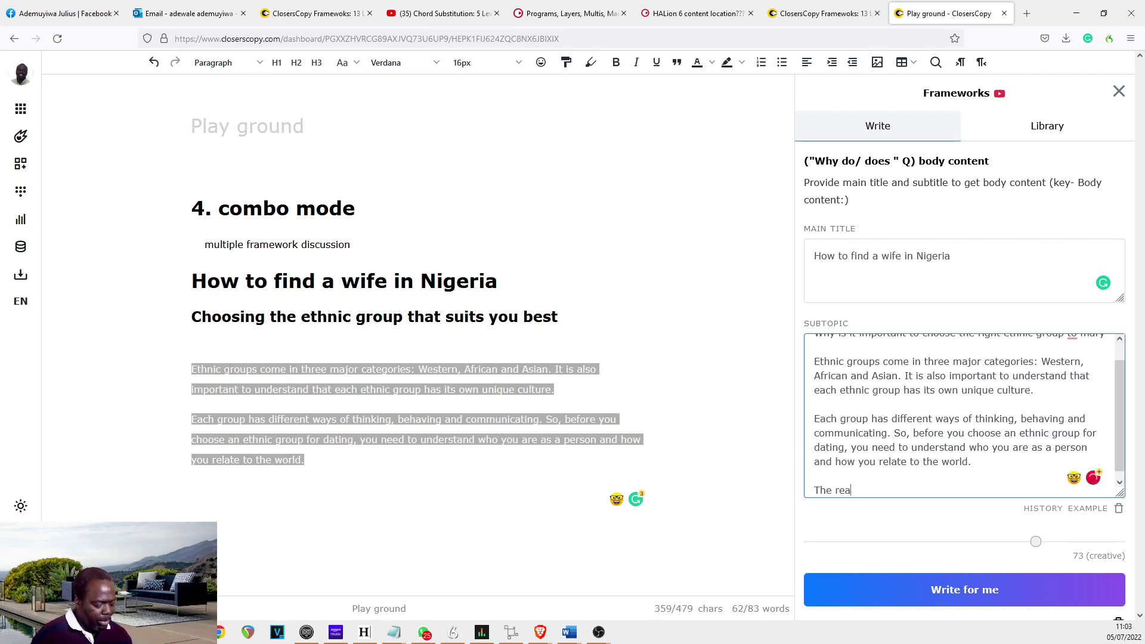
{"action": "type", "text": "son it is important "}
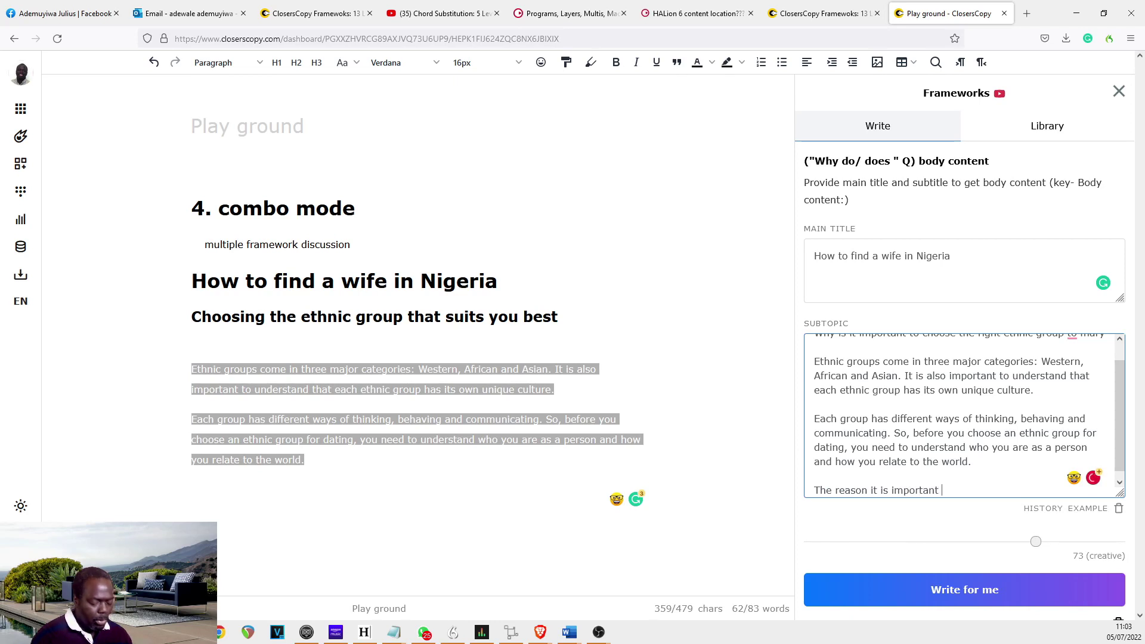
{"action": "type", "text": "to chose"}
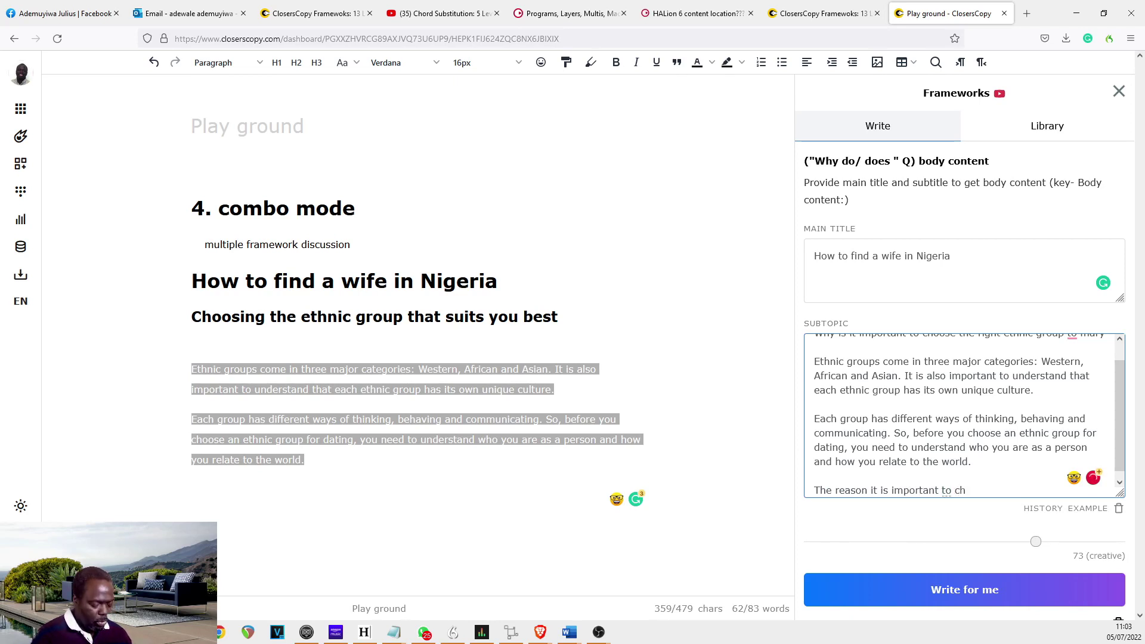
{"action": "left_click", "coordinate": [966, 592]}
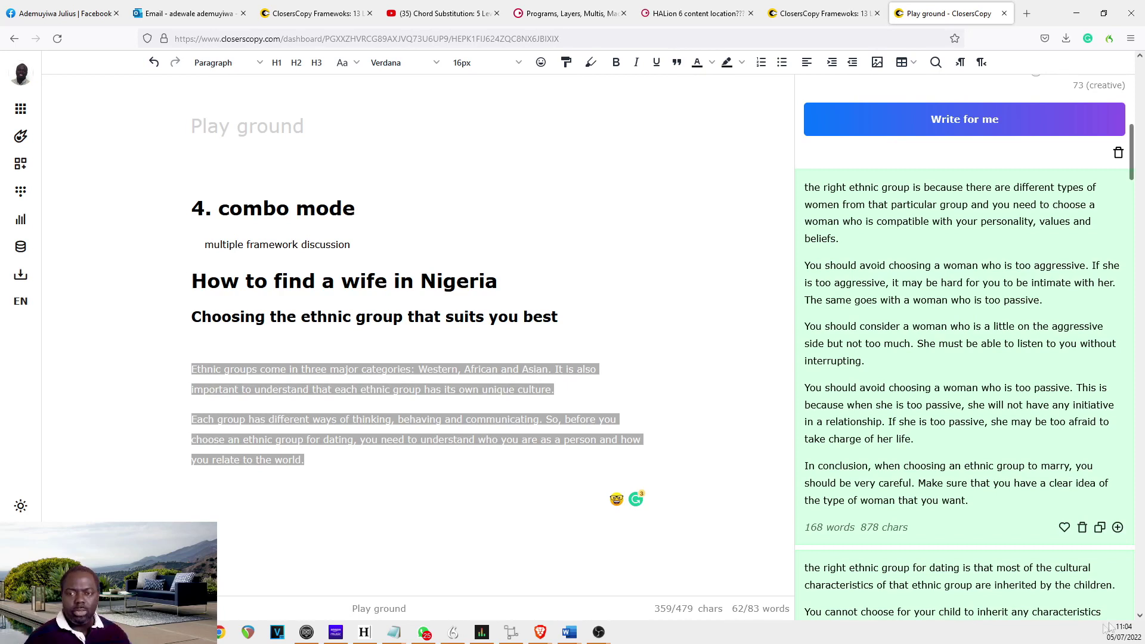
Read the first generated continuation together with the unfinished sentence at the end of the subtopic.
{"action": "scroll", "coordinate": [1141, 404], "scroll_direction": "up", "scroll_amount": 4}
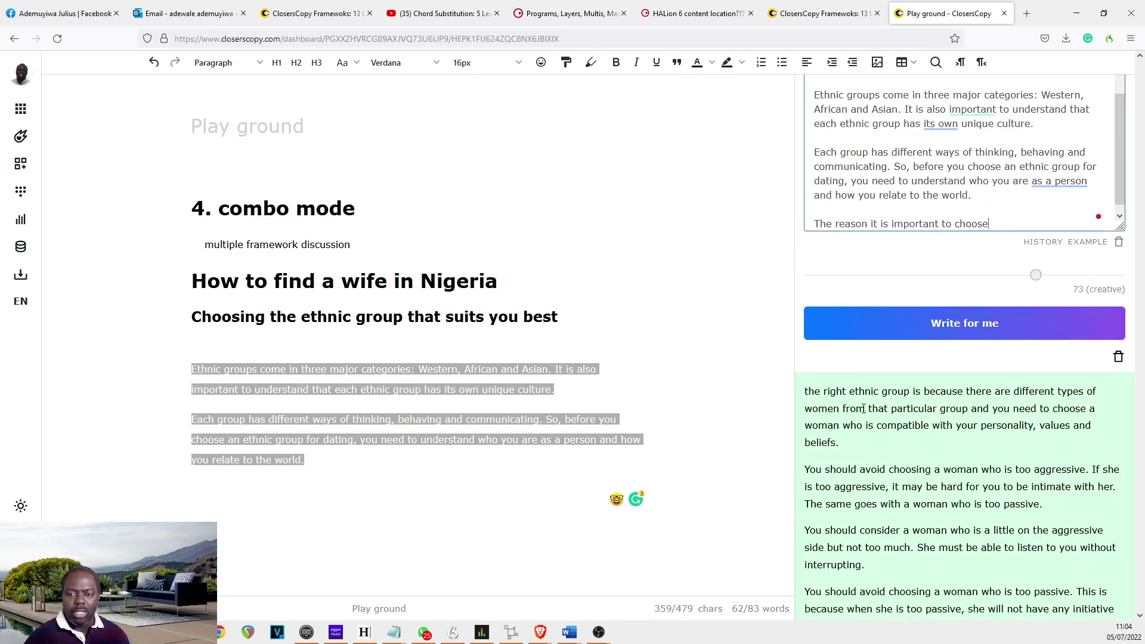
{"action": "scroll", "coordinate": [892, 424], "scroll_direction": "up", "scroll_amount": 1}
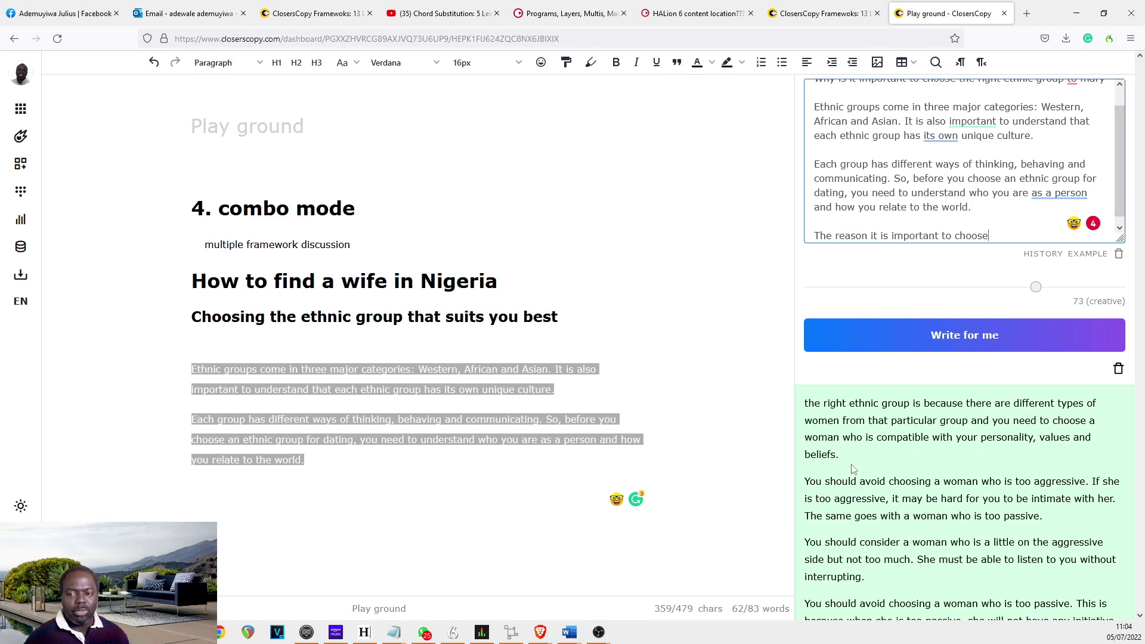
{"action": "left_click_drag", "start_coordinate": [842, 457], "coordinate": [800, 404]}
{"action": "left_click", "coordinate": [800, 404]}
{"action": "scroll", "coordinate": [839, 419], "scroll_direction": "down", "scroll_amount": 1}
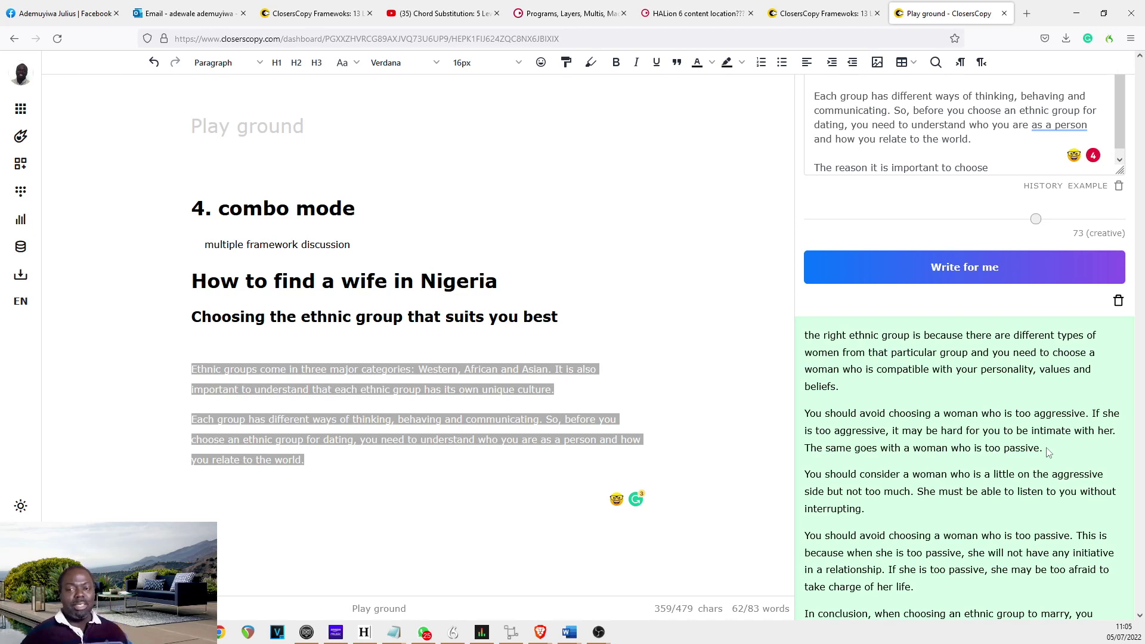
Copy the first two generated paragraphs into the subtopic, directly after "The reason it is important to choose".
{"action": "left_click_drag", "start_coordinate": [877, 392], "coordinate": [806, 353]}
{"action": "left_click_drag", "start_coordinate": [1050, 448], "coordinate": [807, 335]}
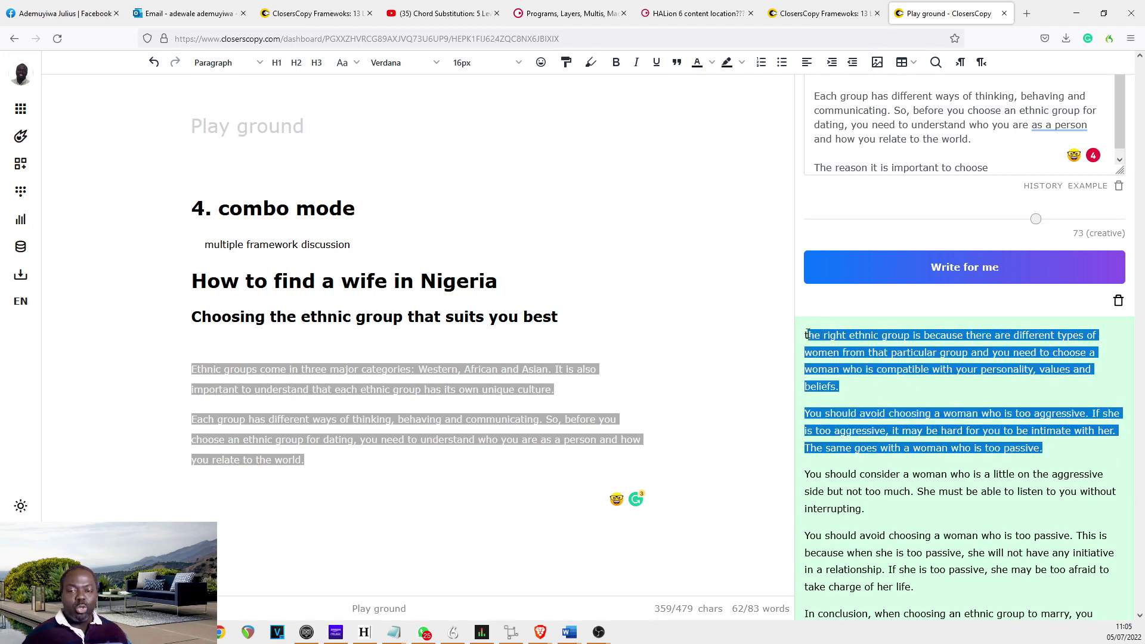
{"action": "left_click", "coordinate": [1022, 166]}
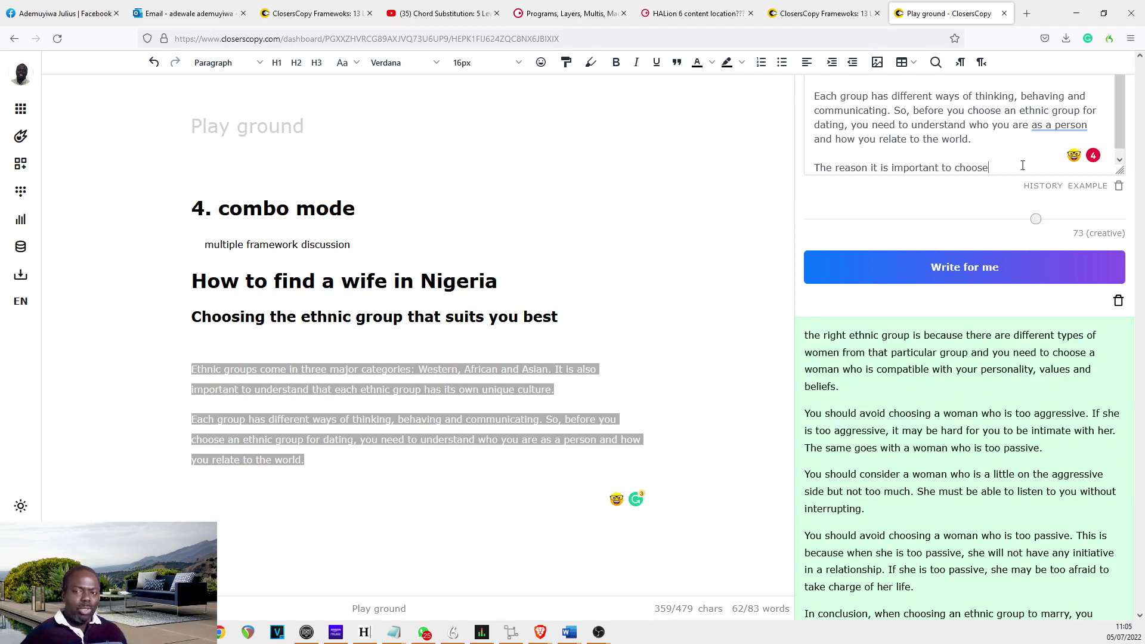
{"action": "key", "text": "ctrl+v"}
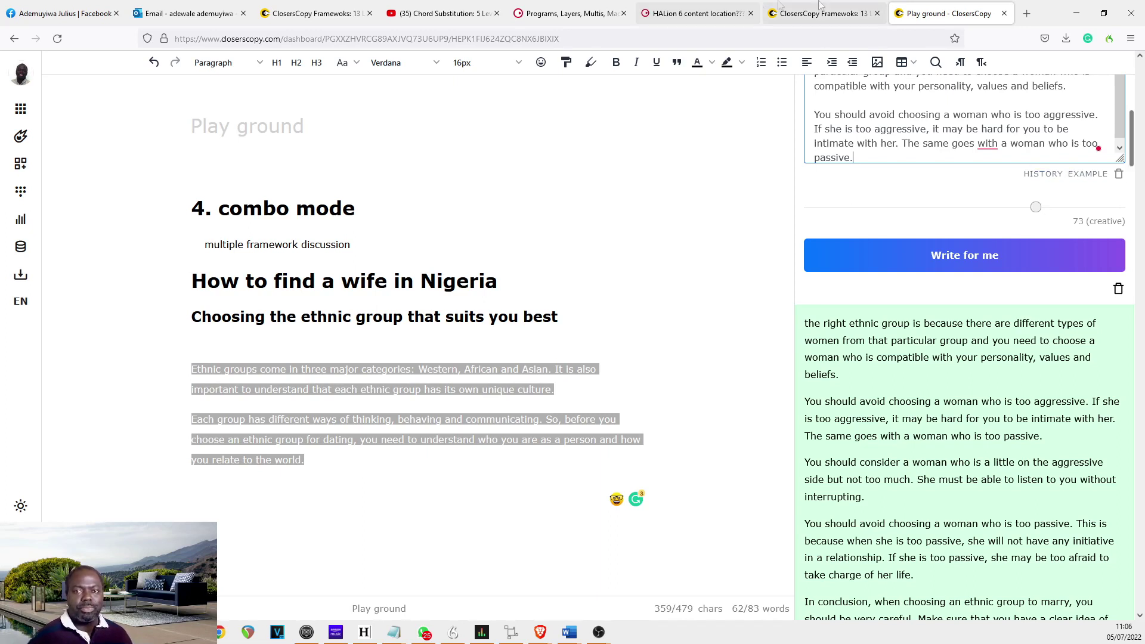
Replace all the playground document's content with the "5. lego mode" line copied from the 13 levels outline.
{"action": "left_click", "coordinate": [822, 21]}
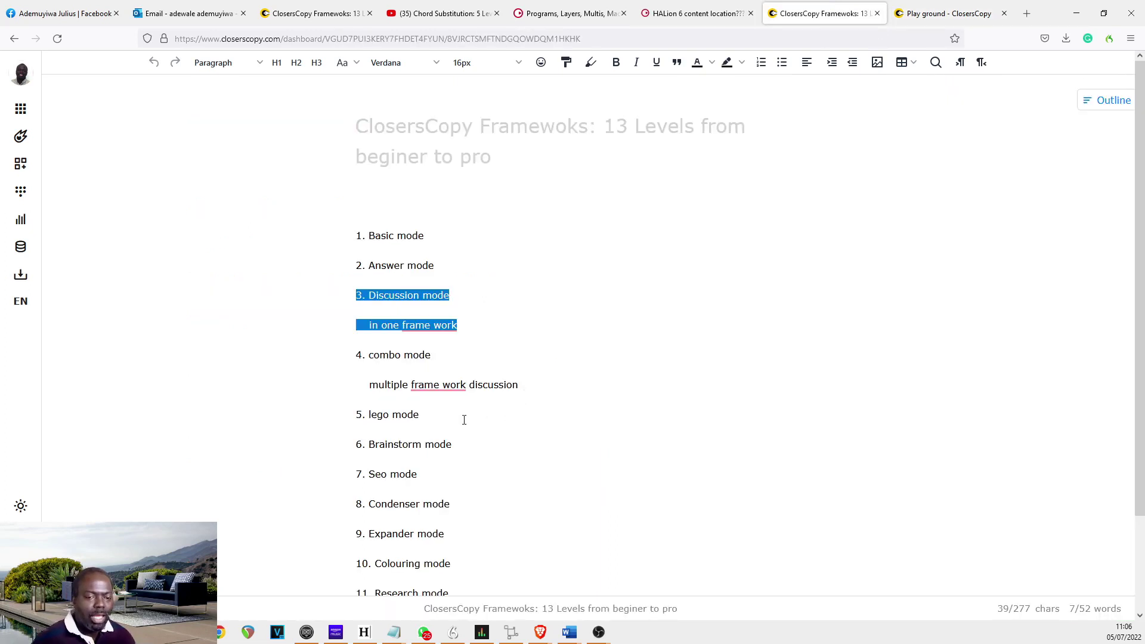
{"action": "left_click_drag", "start_coordinate": [464, 420], "coordinate": [336, 426]}
{"action": "key", "text": "ctrl+c"}
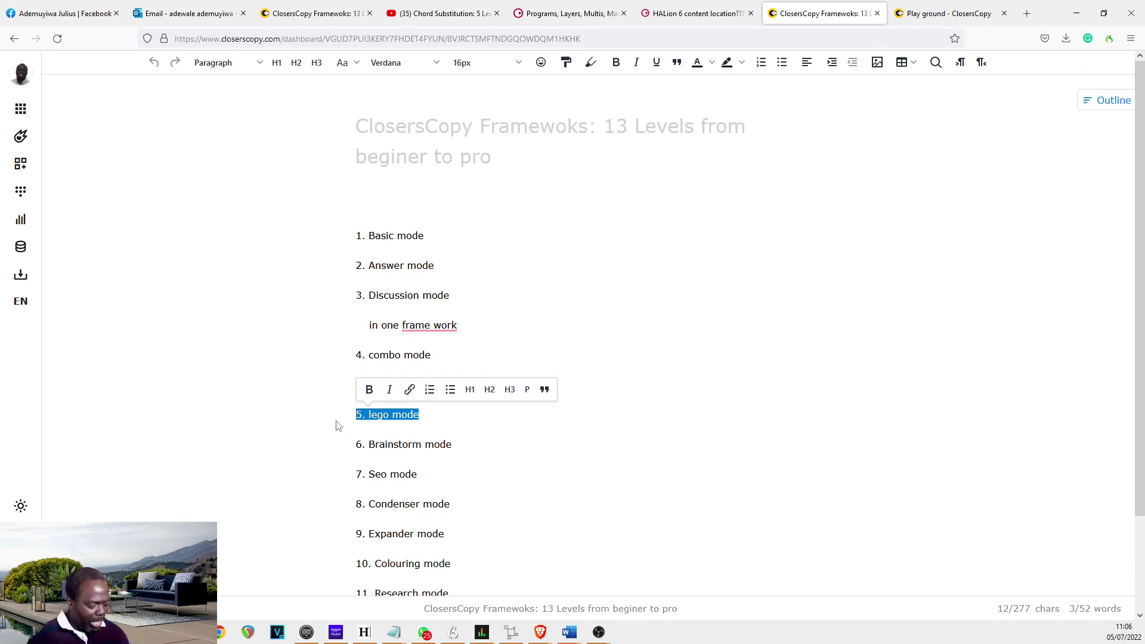
{"action": "left_click", "coordinate": [899, 21]}
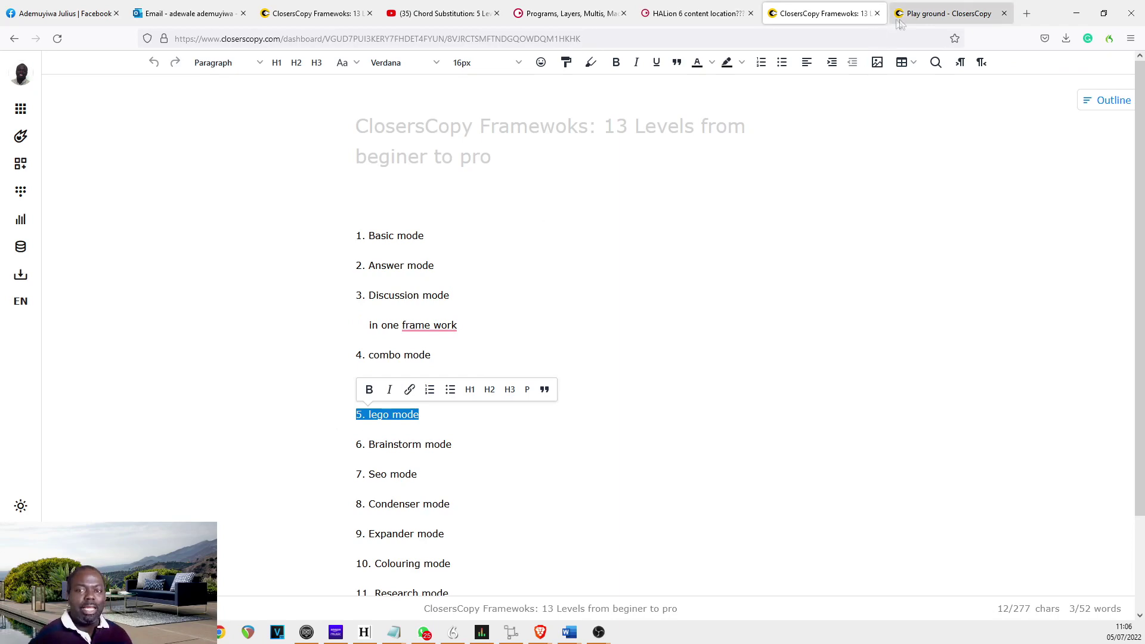
{"action": "left_click_drag", "start_coordinate": [347, 485], "coordinate": [190, 205]}
{"action": "key", "text": "ctrl+v"}
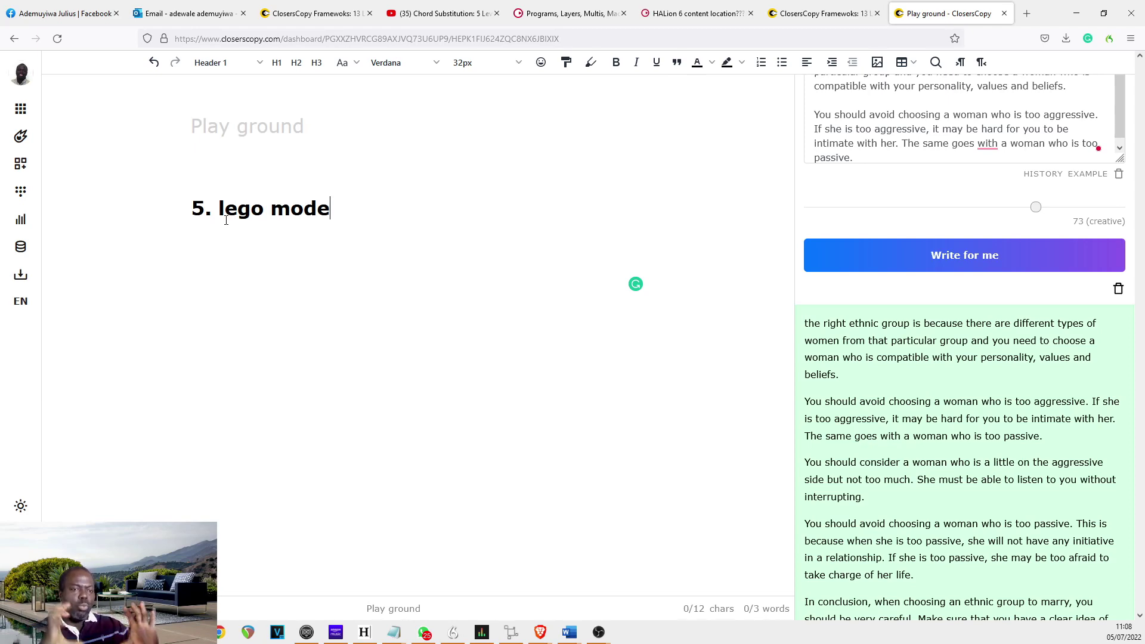
Return to the framework library and look through the available body content frameworks.
{"action": "scroll", "coordinate": [964, 358], "scroll_direction": "up", "scroll_amount": 5}
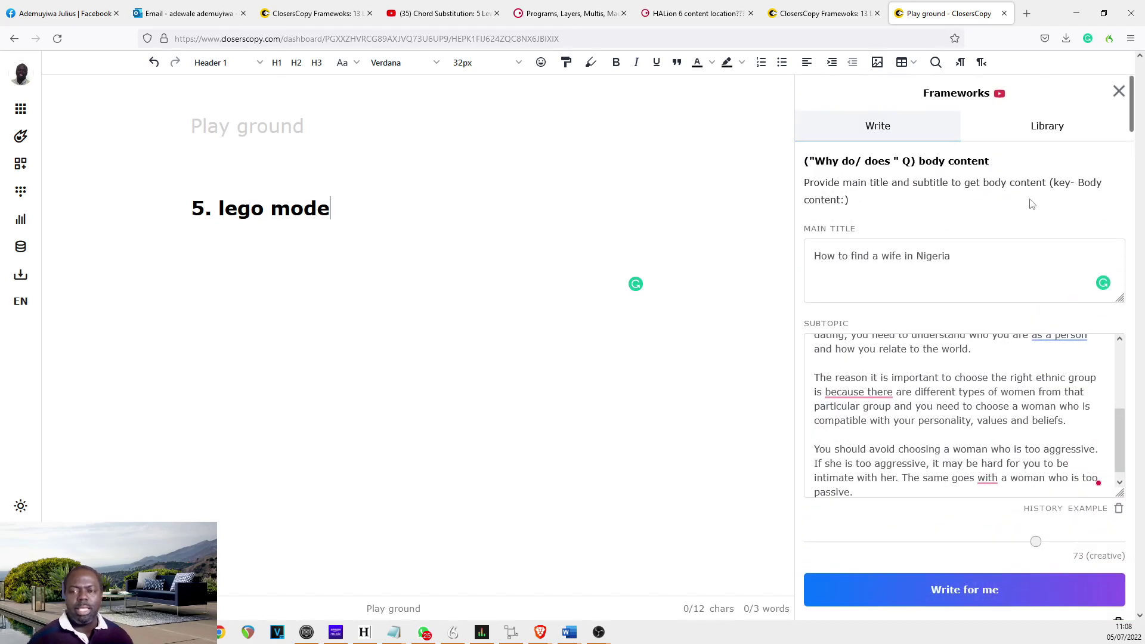
{"action": "left_click", "coordinate": [1045, 123]}
{"action": "left_click", "coordinate": [882, 232]}
{"action": "left_click", "coordinate": [1053, 128]}
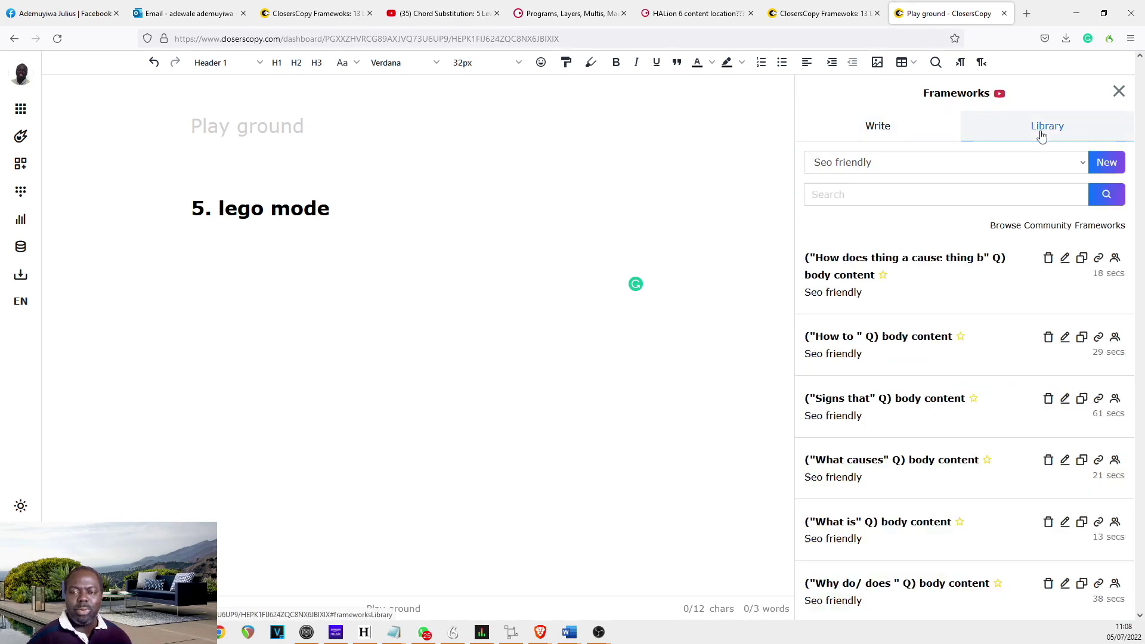
{"action": "scroll", "coordinate": [1020, 271], "scroll_direction": "down", "scroll_amount": 5}
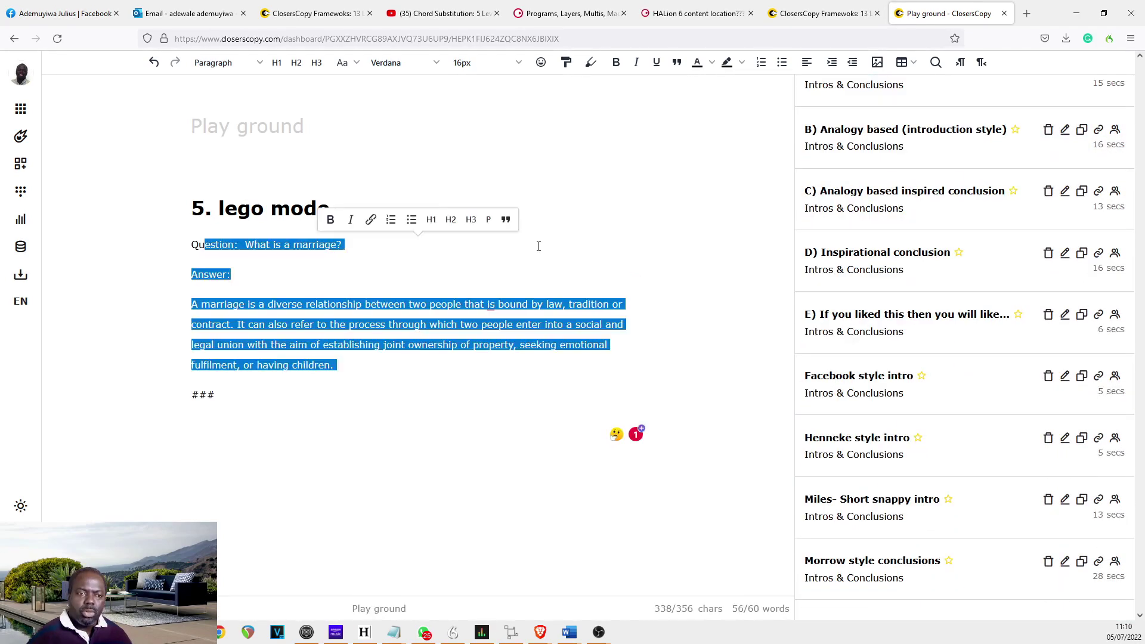
Highlight the "What is a marriage?" question with its answer down to the ### separator to review the sample.
{"action": "left_click", "coordinate": [538, 246]}
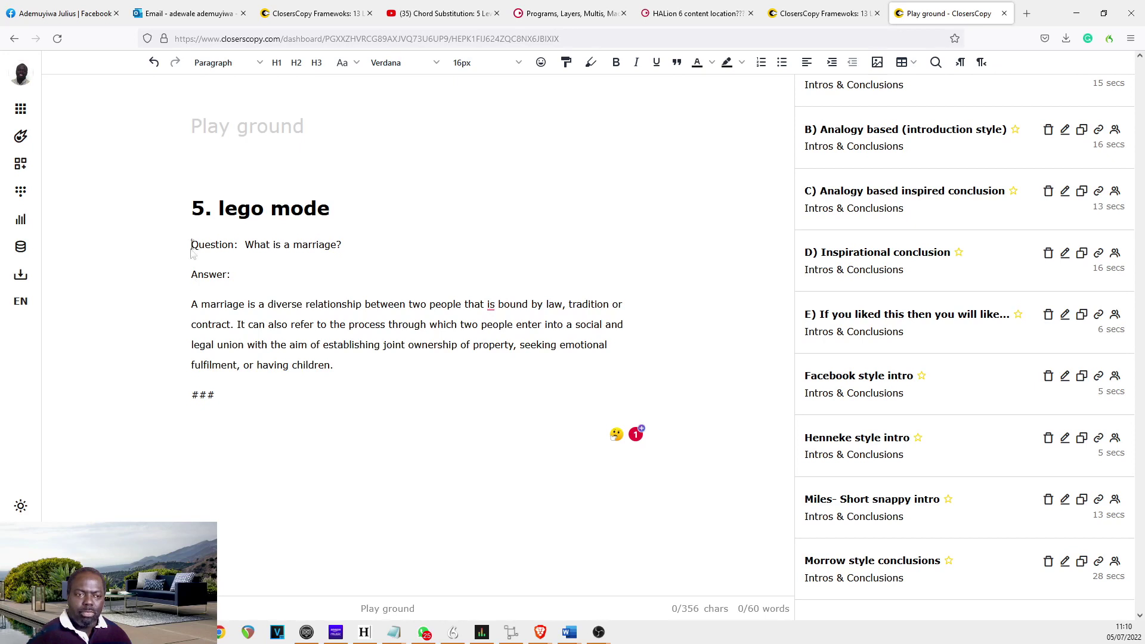
{"action": "left_click_drag", "start_coordinate": [193, 245], "coordinate": [221, 390]}
{"action": "left_click", "coordinate": [319, 253]}
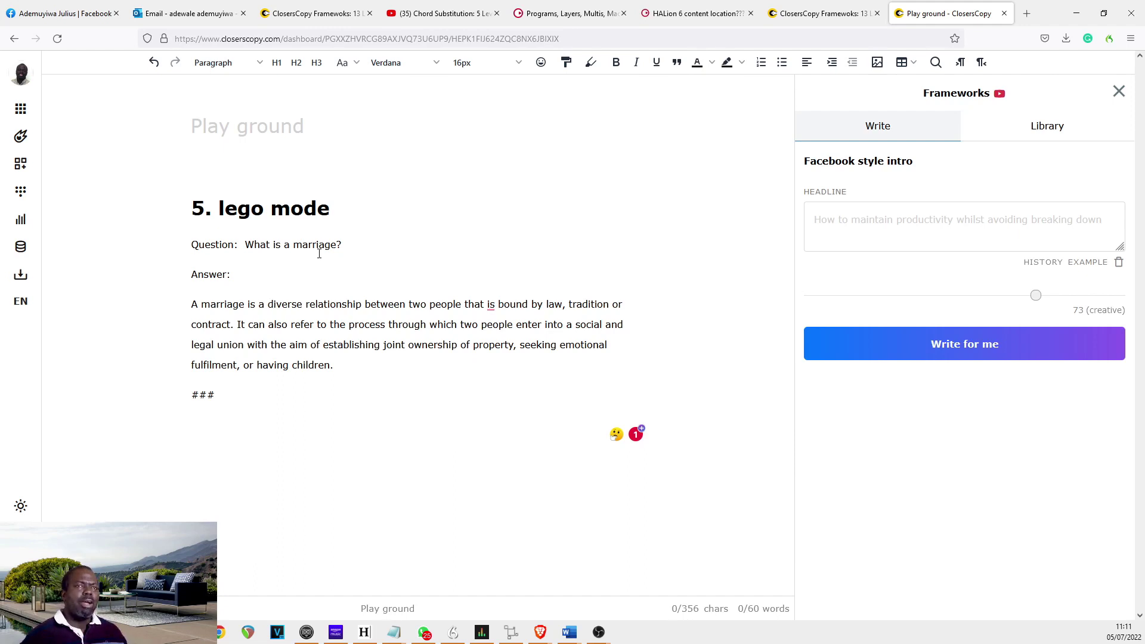
Enter "How marriages has changed across the years" as the headline of the Facebook style intro framework.
{"action": "left_click", "coordinate": [887, 215]}
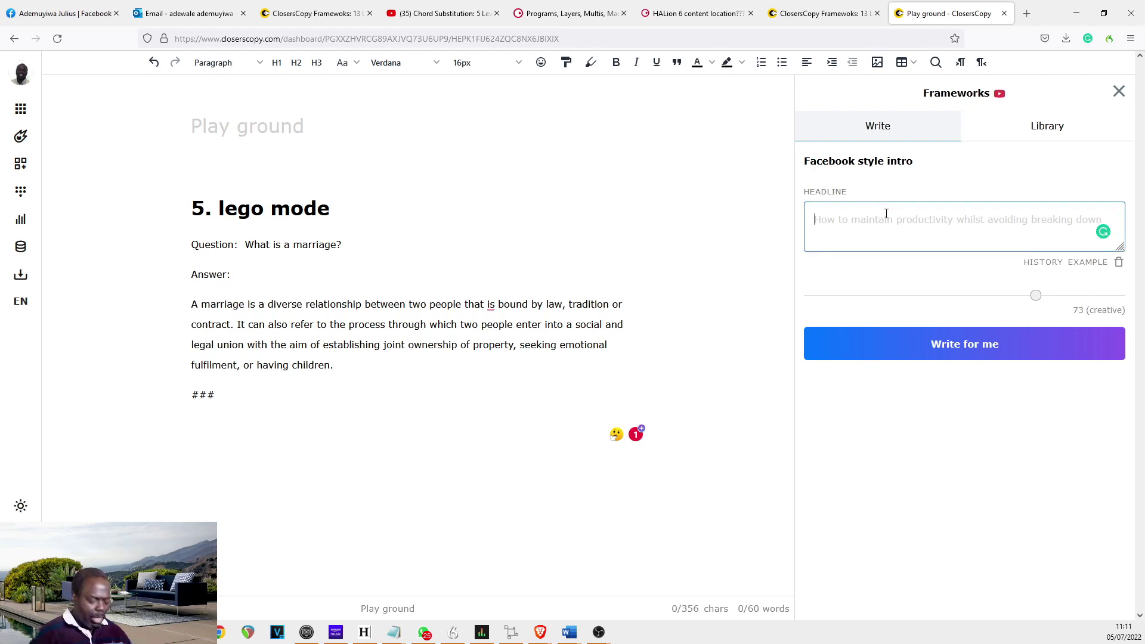
{"action": "type", "text": "How ma"}
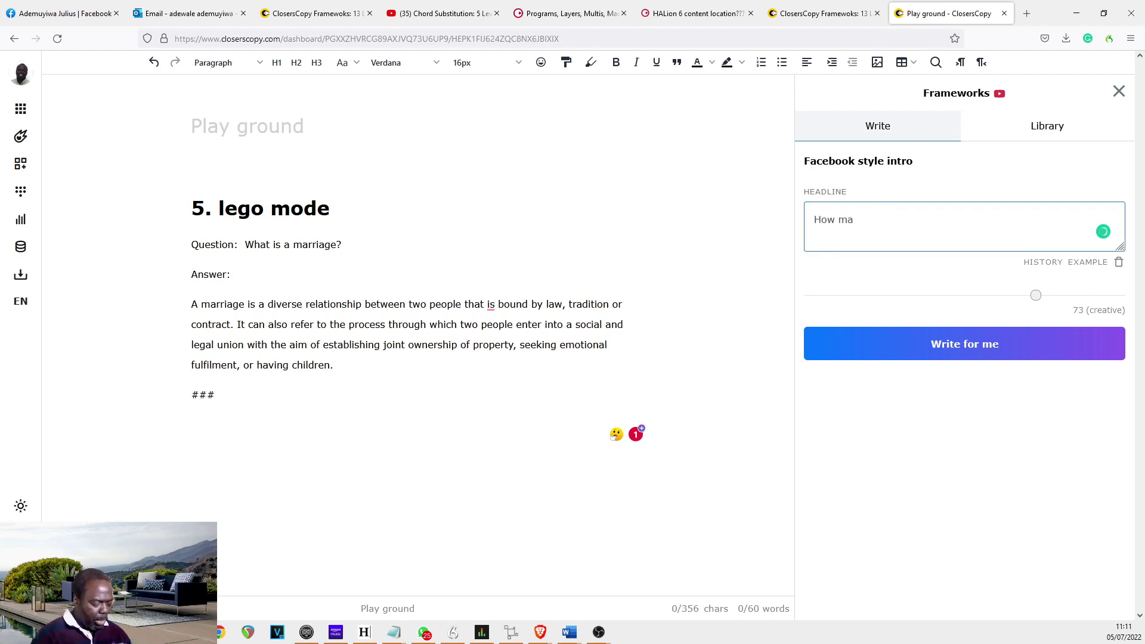
{"action": "type", "text": "rriage has chan"}
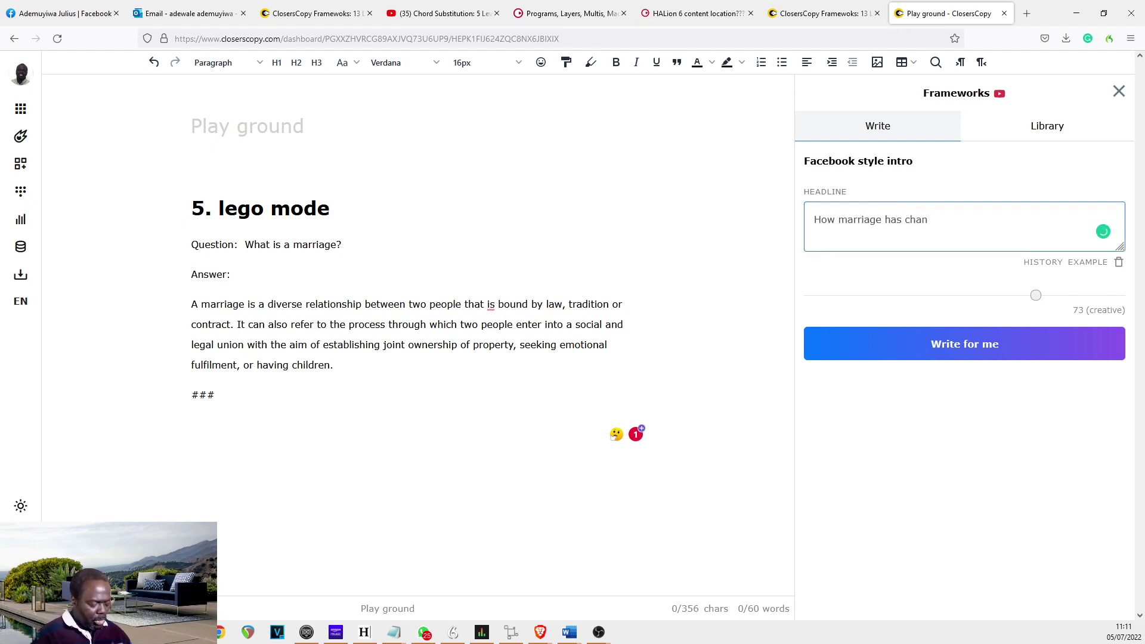
{"action": "type", "text": "ged across the years"}
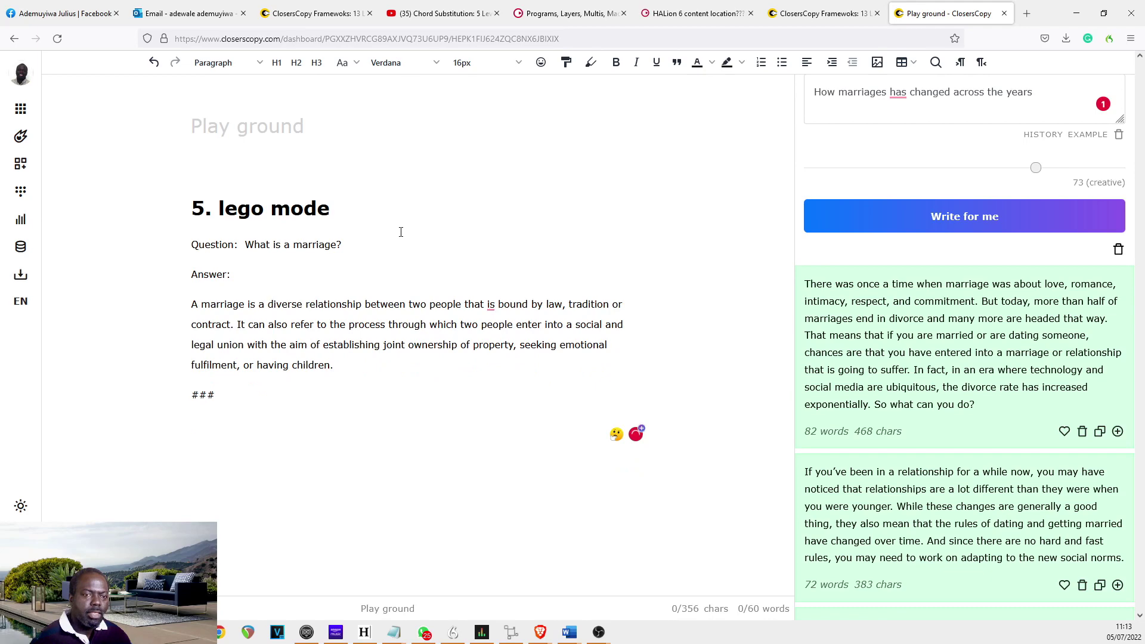
Add the headline "How marriages has changed across the years" below the answer and replace the ### separator with the second generated intro.
{"action": "key", "text": "Return"}
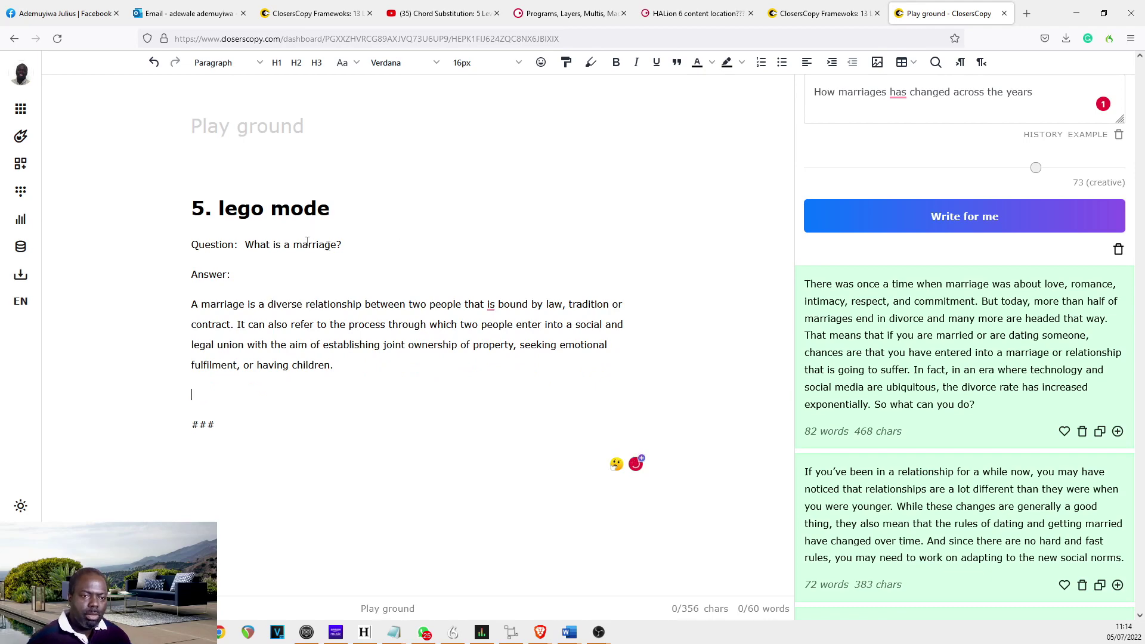
{"action": "scroll", "coordinate": [1135, 222], "scroll_direction": "up", "scroll_amount": 2}
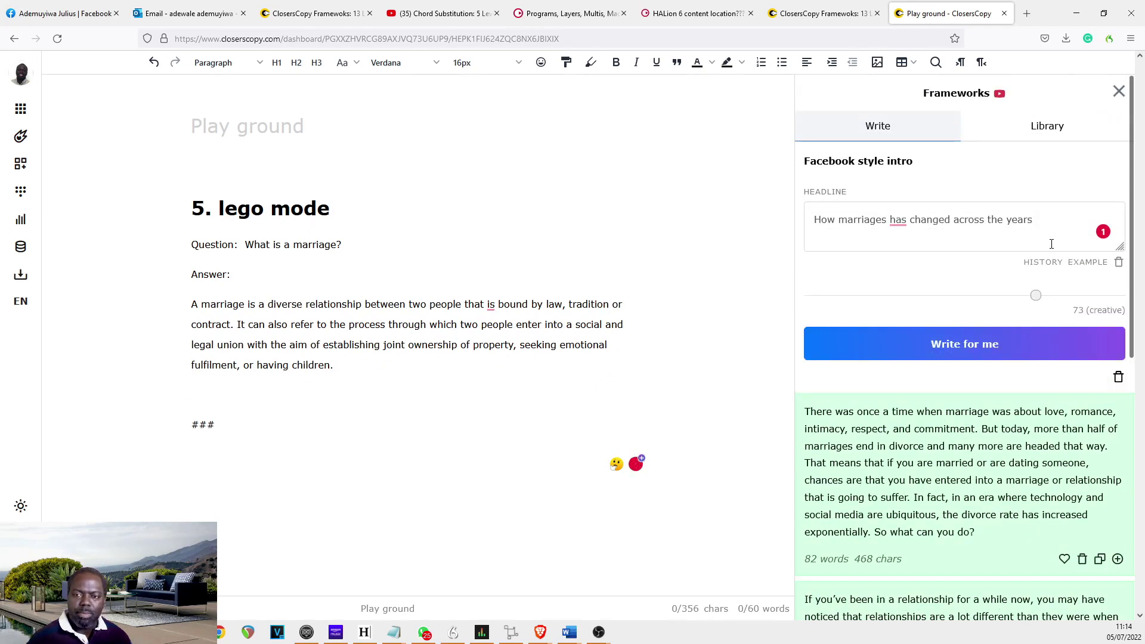
{"action": "left_click", "coordinate": [1100, 577]}
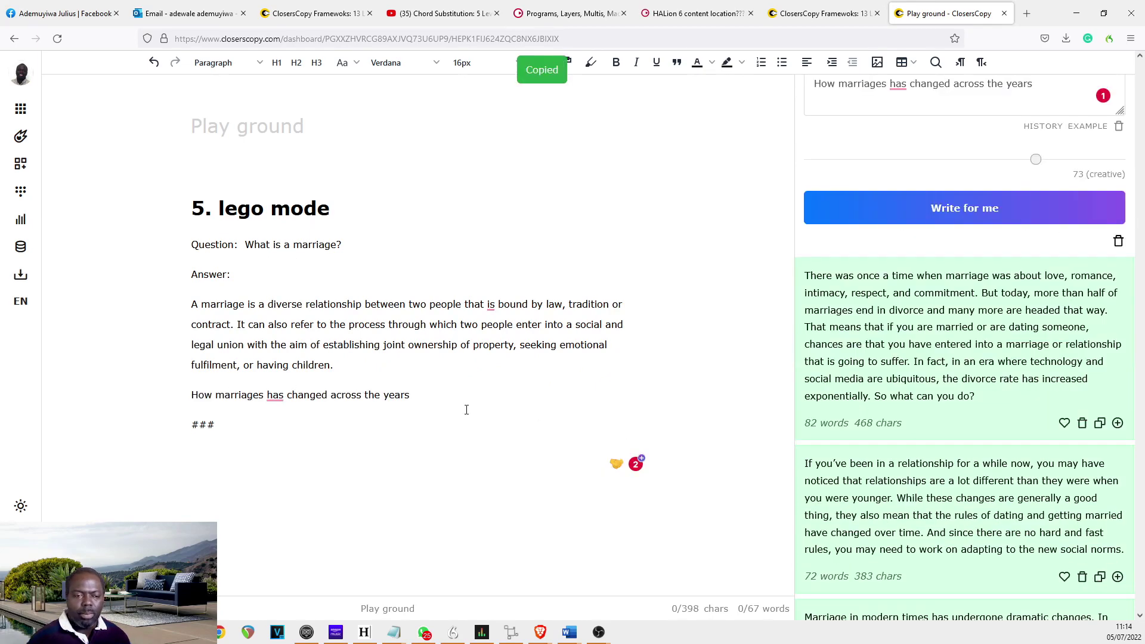
{"action": "double_click", "coordinate": [203, 424]}
{"action": "key", "text": "ctrl+v"}
{"action": "scroll", "coordinate": [1035, 239], "scroll_direction": "up", "scroll_amount": 2}
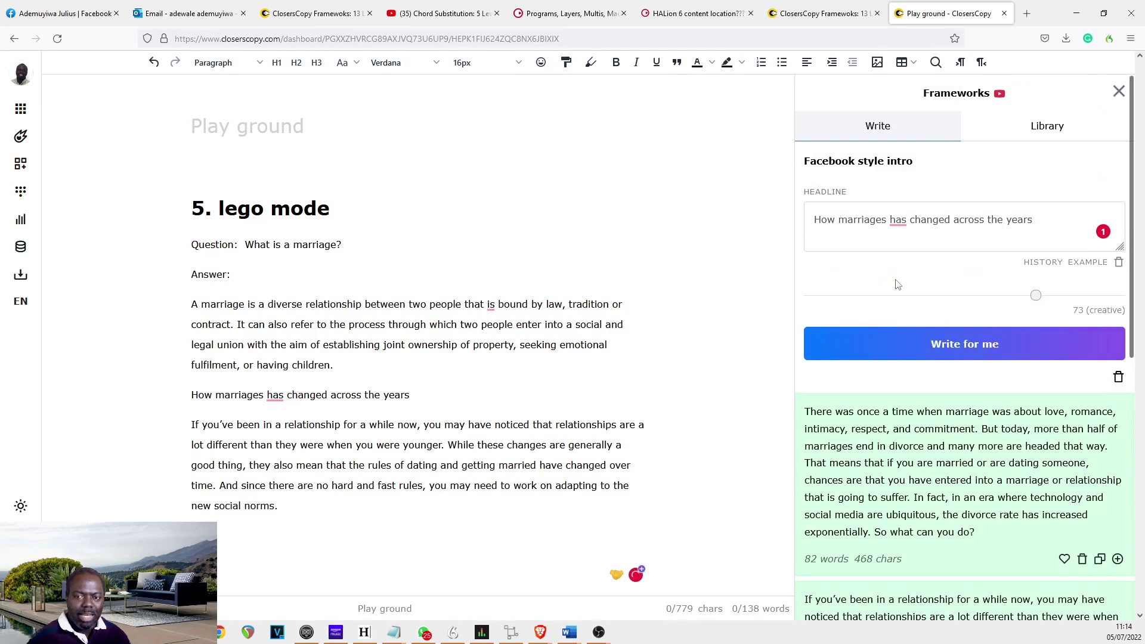
Open the Facebook style intro framework's settings and examine the example headline and intro in its instruction, then close them.
{"action": "left_click", "coordinate": [1043, 123]}
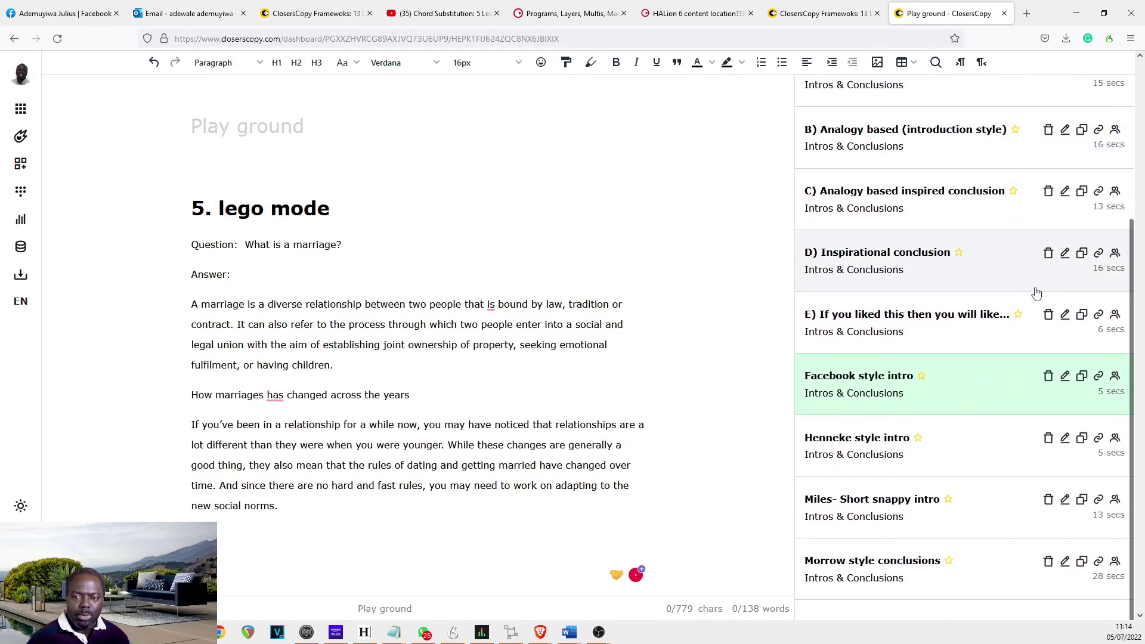
{"action": "left_click", "coordinate": [1065, 377]}
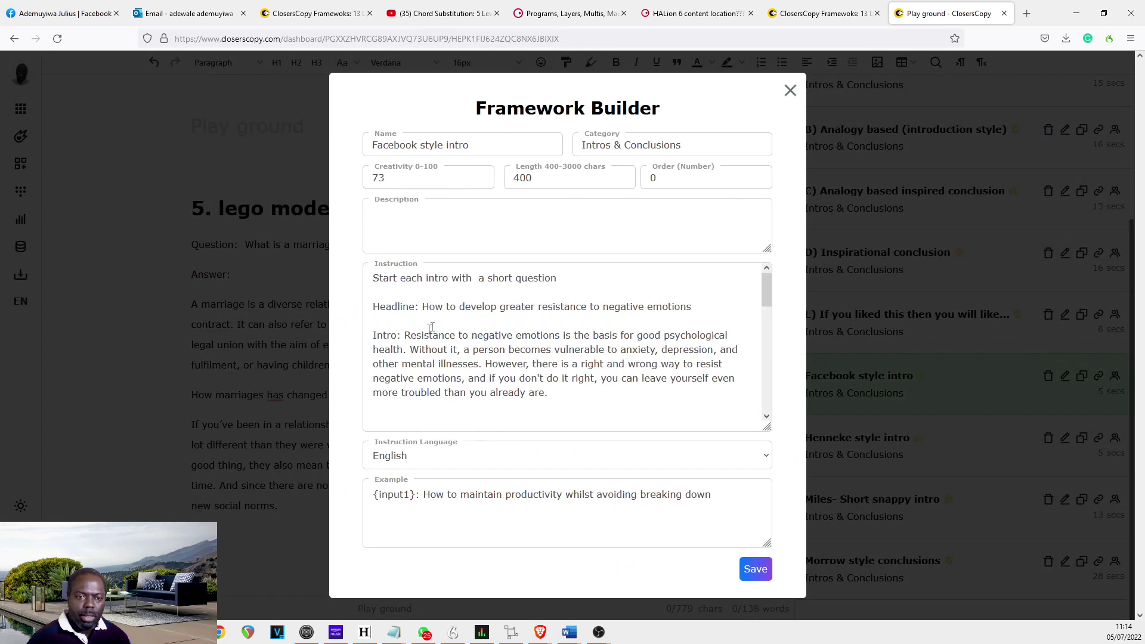
{"action": "left_click", "coordinate": [419, 306]}
{"action": "left_click_drag", "start_coordinate": [692, 307], "coordinate": [602, 307]}
{"action": "scroll", "coordinate": [474, 334], "scroll_direction": "down", "scroll_amount": 2}
{"action": "scroll", "coordinate": [474, 333], "scroll_direction": "up", "scroll_amount": 2}
{"action": "left_click", "coordinate": [867, 239]}
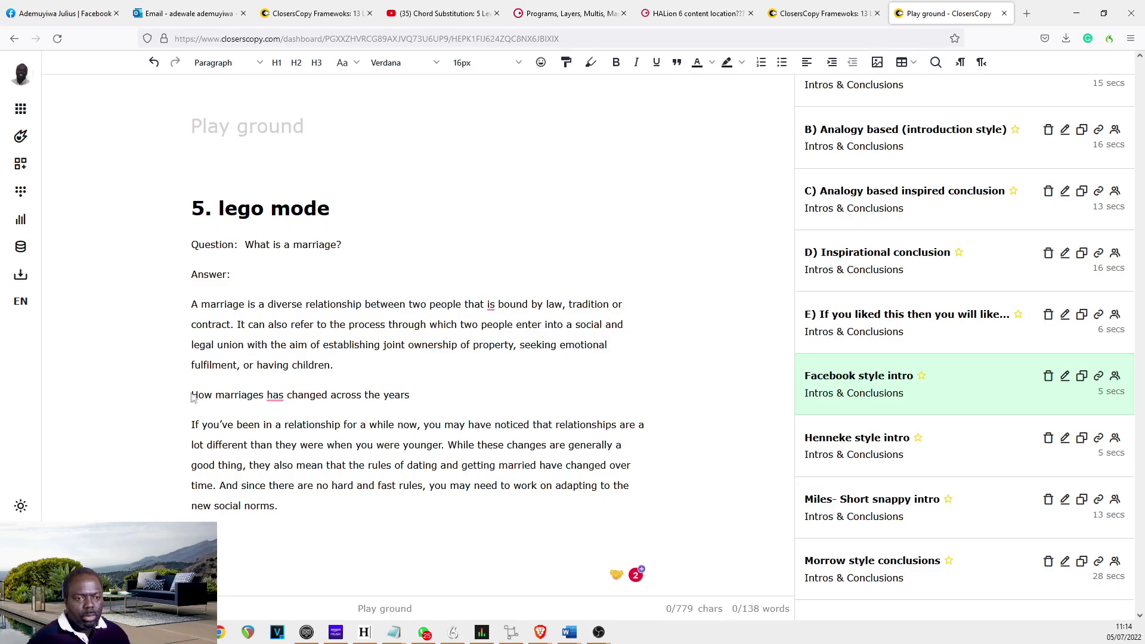
Replace the "Answer:" label of the paragraph under Subhead 2 with "Body 2:", reusing the Body 1 label.
{"action": "left_click", "coordinate": [195, 393]}
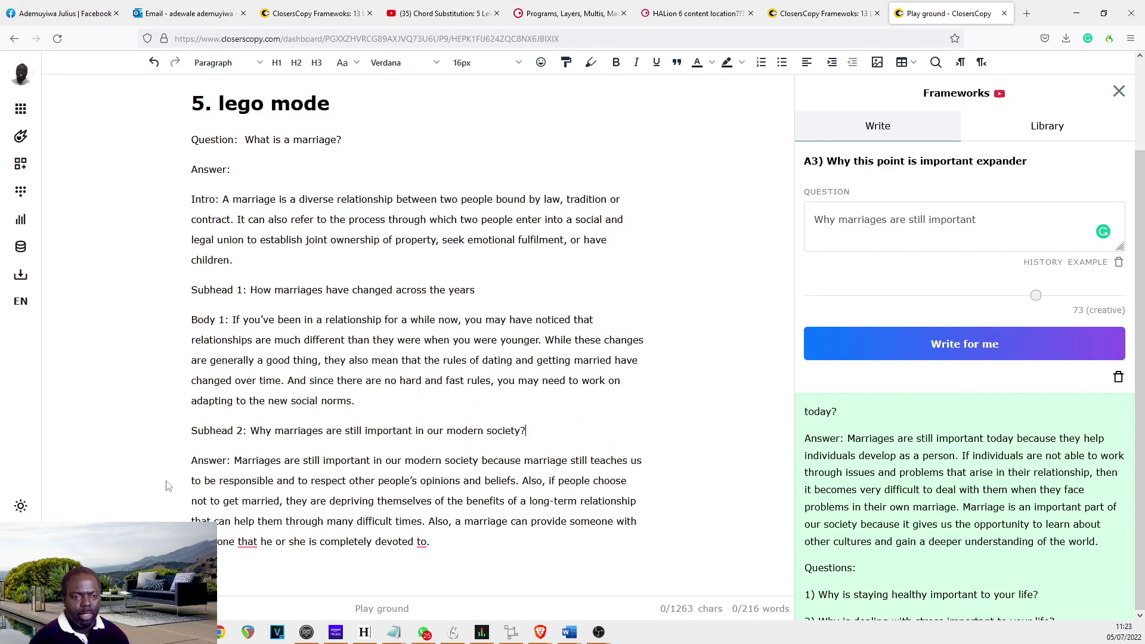
{"action": "left_click_drag", "start_coordinate": [228, 317], "coordinate": [189, 320]}
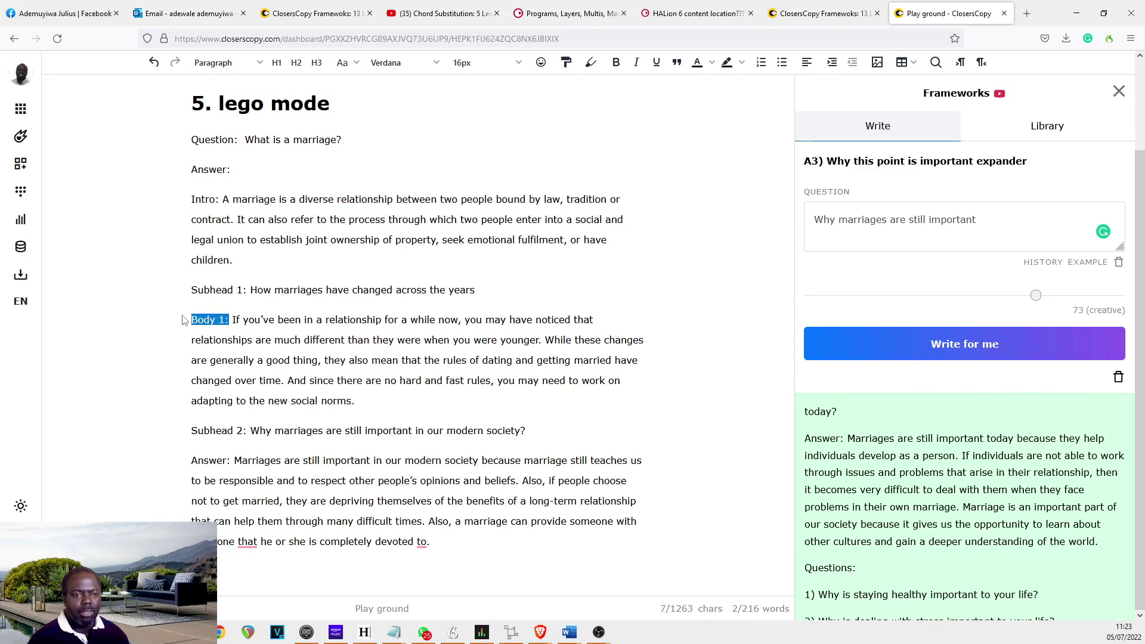
{"action": "left_click_drag", "start_coordinate": [232, 462], "coordinate": [190, 462]}
{"action": "key", "text": "ctrl+v"}
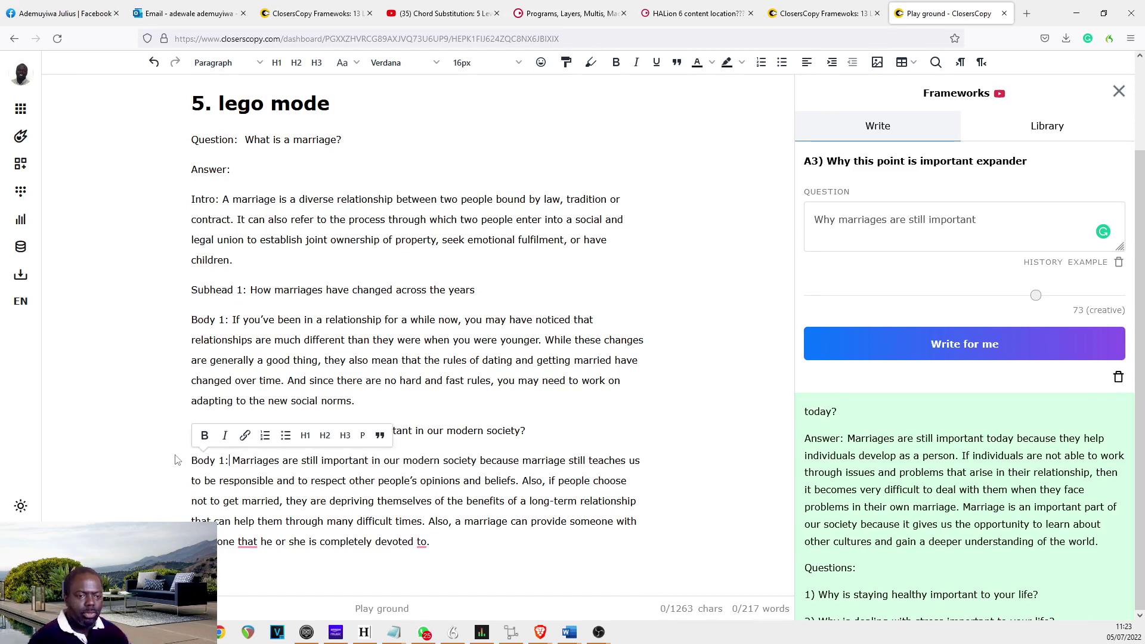
{"action": "double_click", "coordinate": [221, 461]}
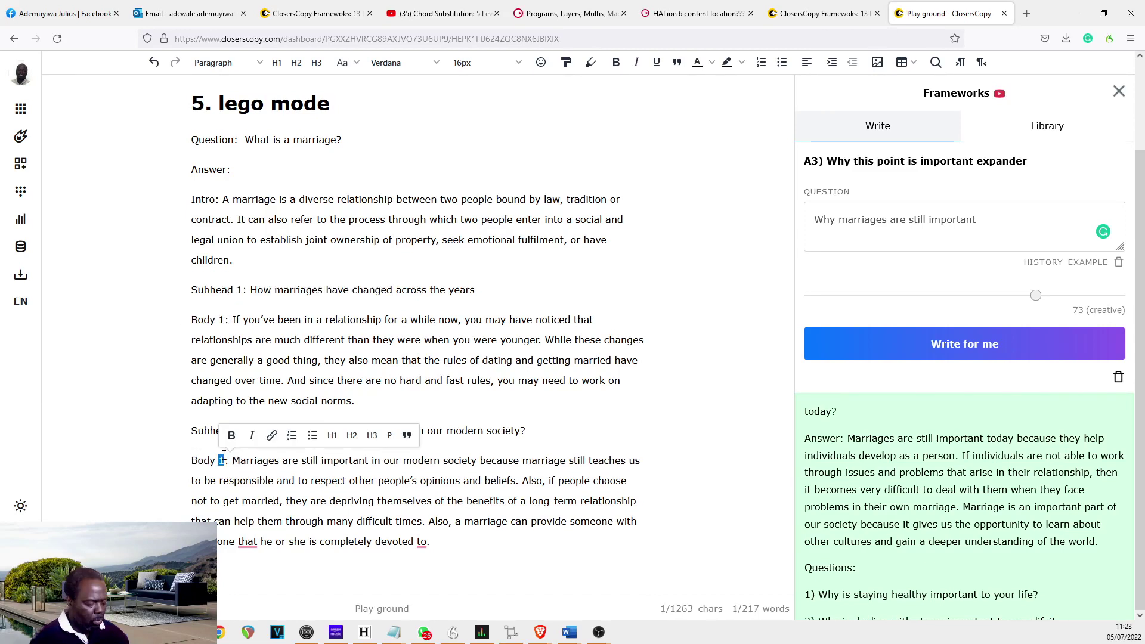
{"action": "type", "text": "2"}
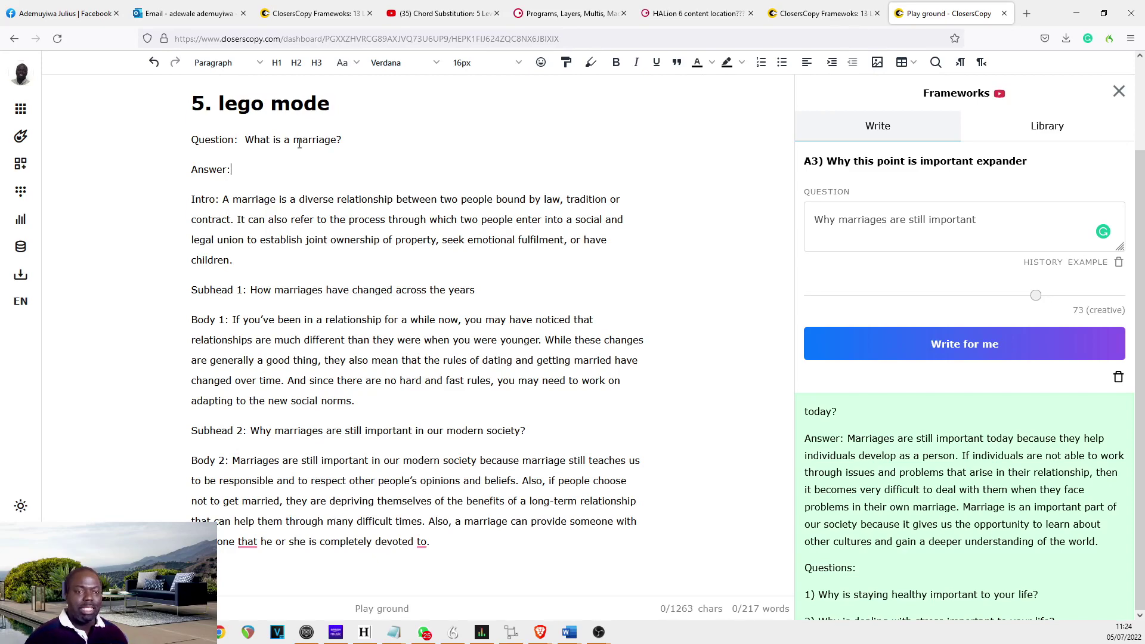
Insert "to" before "that he or she" in the last Body 2 sentence and select the whole sample from the question down.
{"action": "left_click_drag", "start_coordinate": [301, 140], "coordinate": [277, 562]}
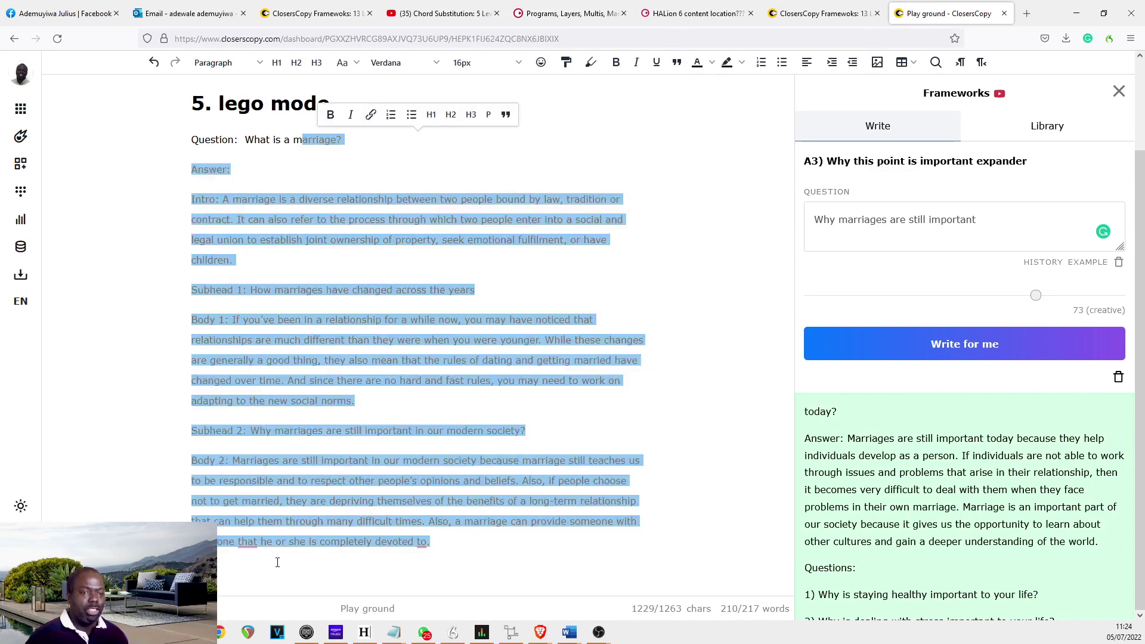
{"action": "left_click", "coordinate": [277, 562]}
{"action": "left_click", "coordinate": [239, 542]}
{"action": "type", "text": "to"}
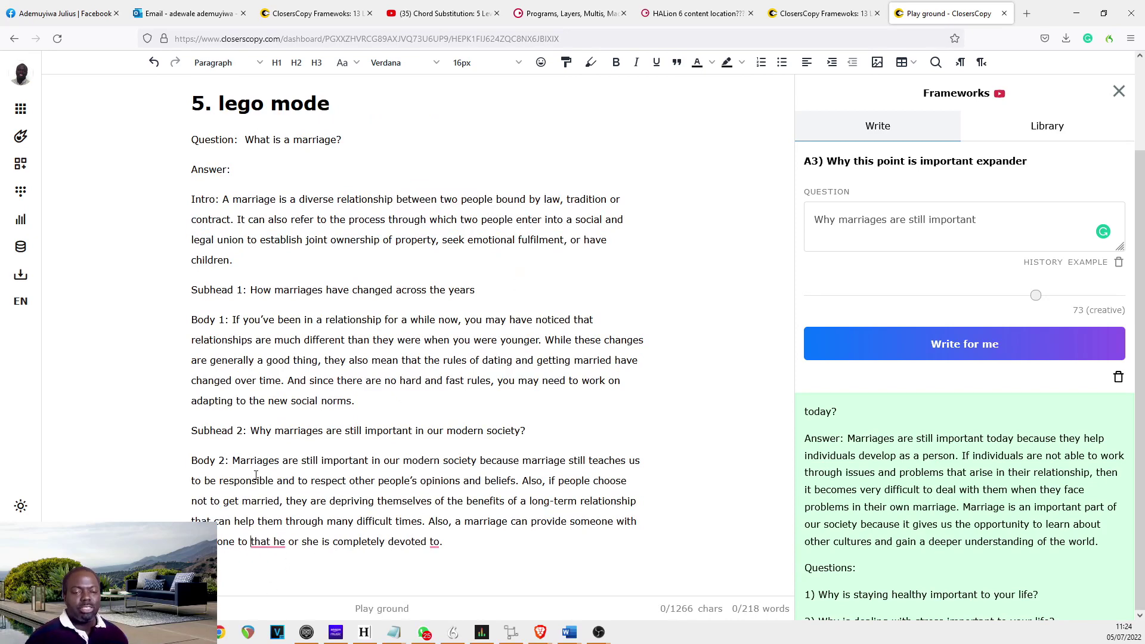
{"action": "left_click_drag", "start_coordinate": [233, 587], "coordinate": [192, 145]}
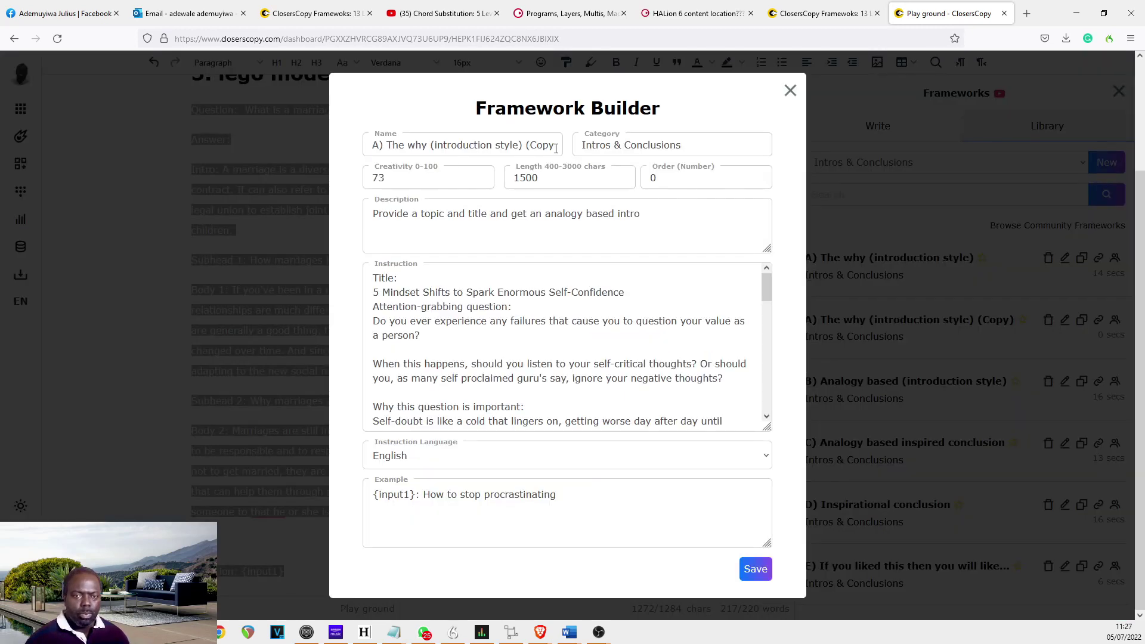
Rename the copied framework "What is intro" and replace its instruction with the copied marriage sample.
{"action": "left_click", "coordinate": [555, 148]}
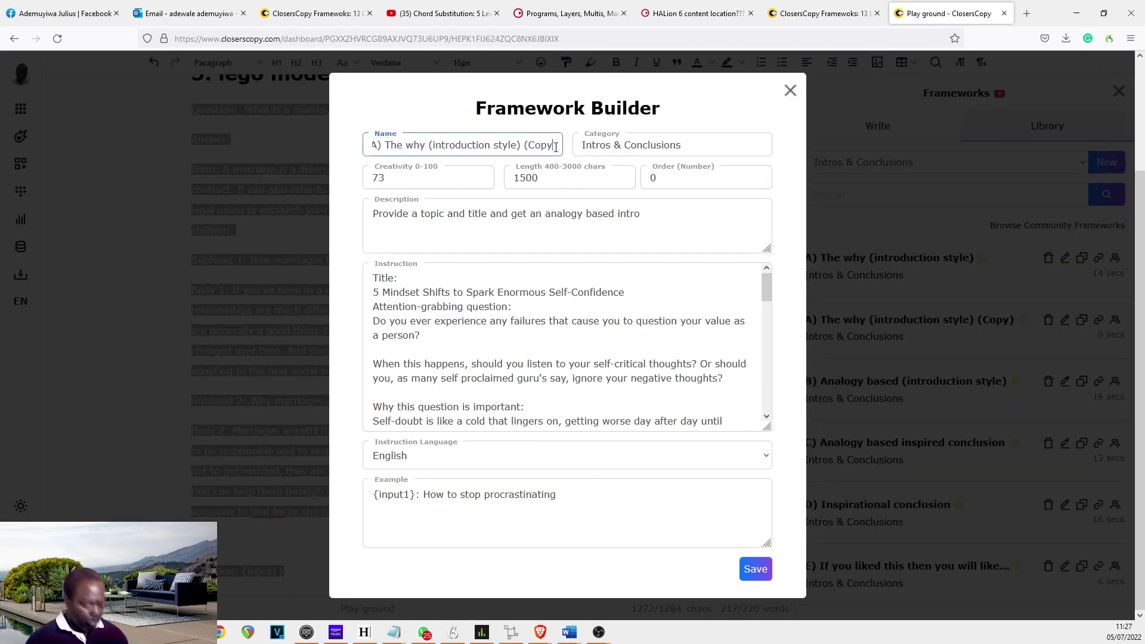
{"action": "key", "text": "ctrl+a"}
{"action": "type", "text": "W"}
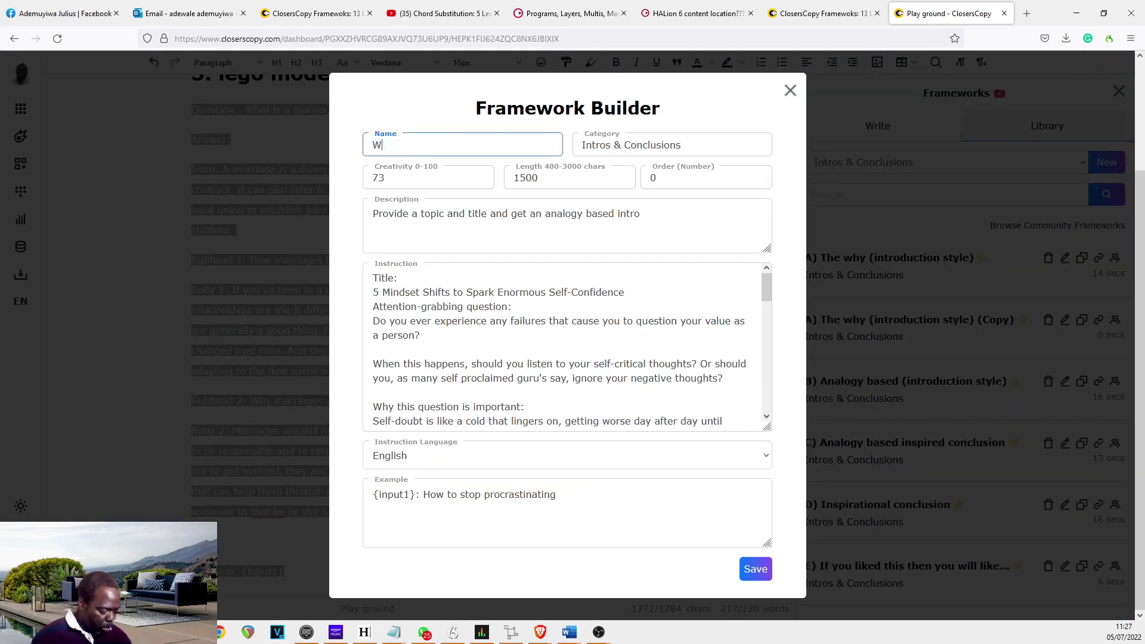
{"action": "type", "text": "hat is intro"}
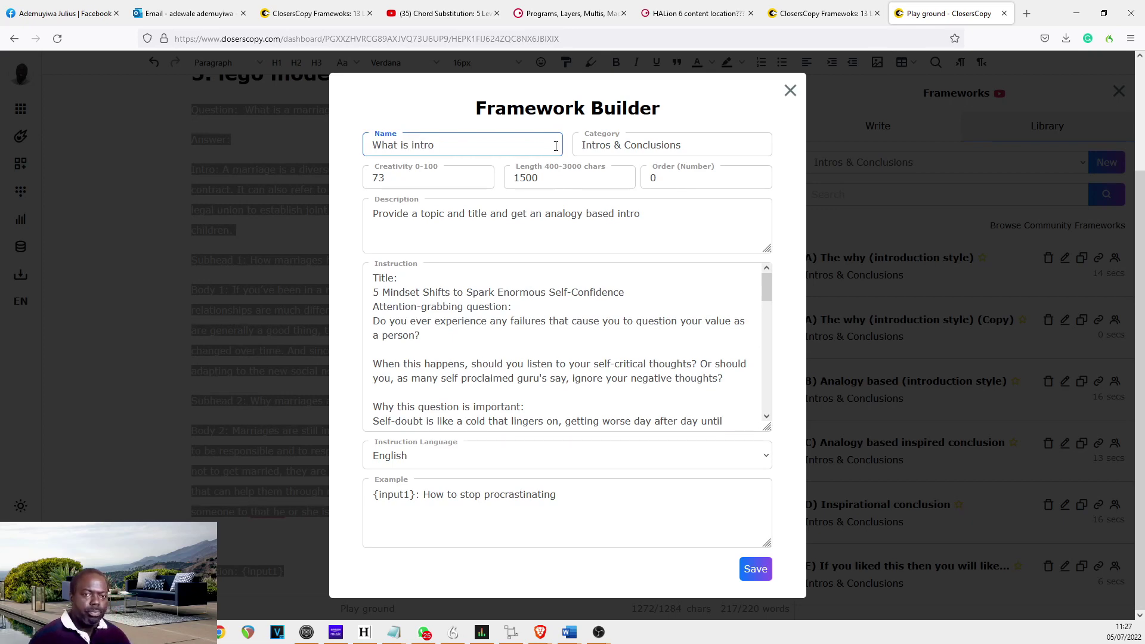
{"action": "left_click", "coordinate": [585, 303]}
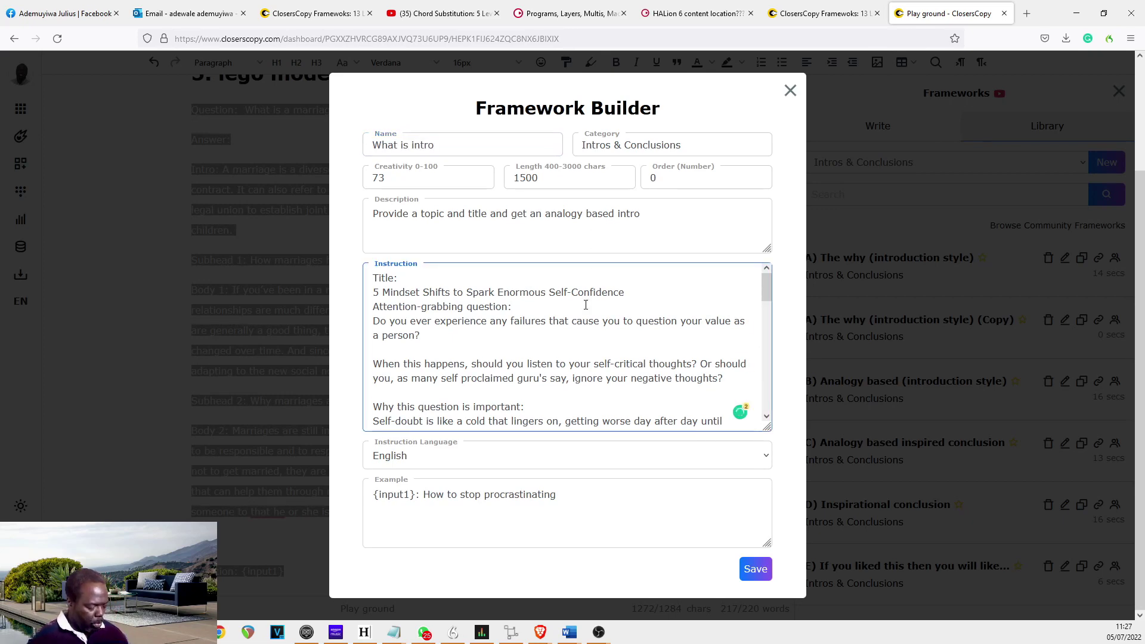
{"action": "key", "text": "ctrl+a"}
{"action": "key", "text": "ctrl+v"}
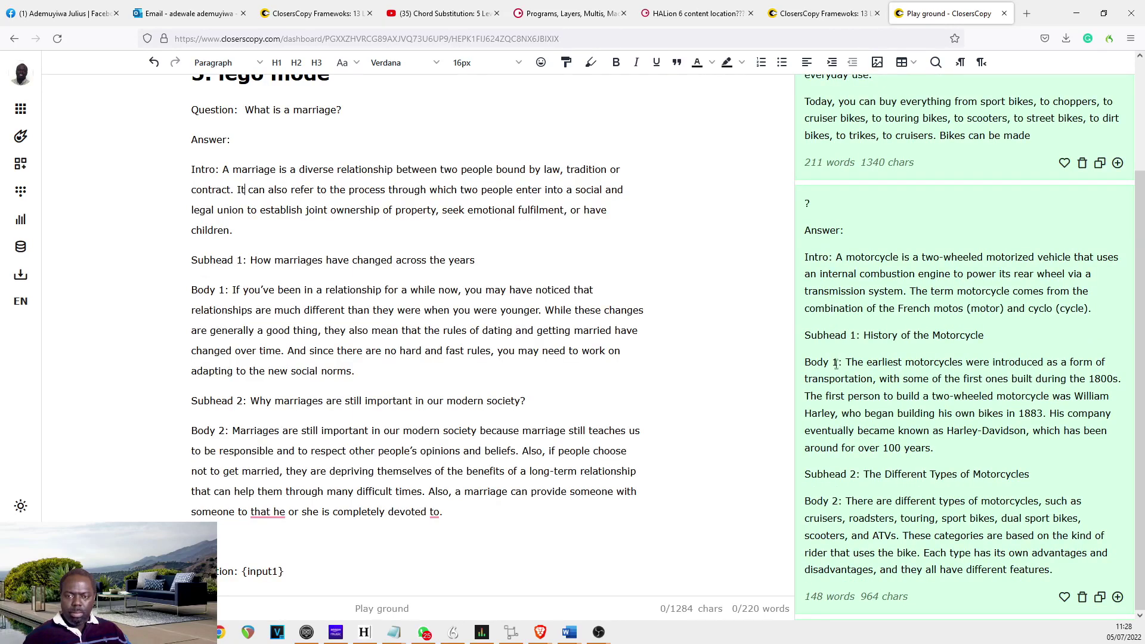
Append the copied motorcycle question-and-answer sample to the What is intro framework's instruction and save the framework.
{"action": "scroll", "coordinate": [854, 473], "scroll_direction": "down", "scroll_amount": 2}
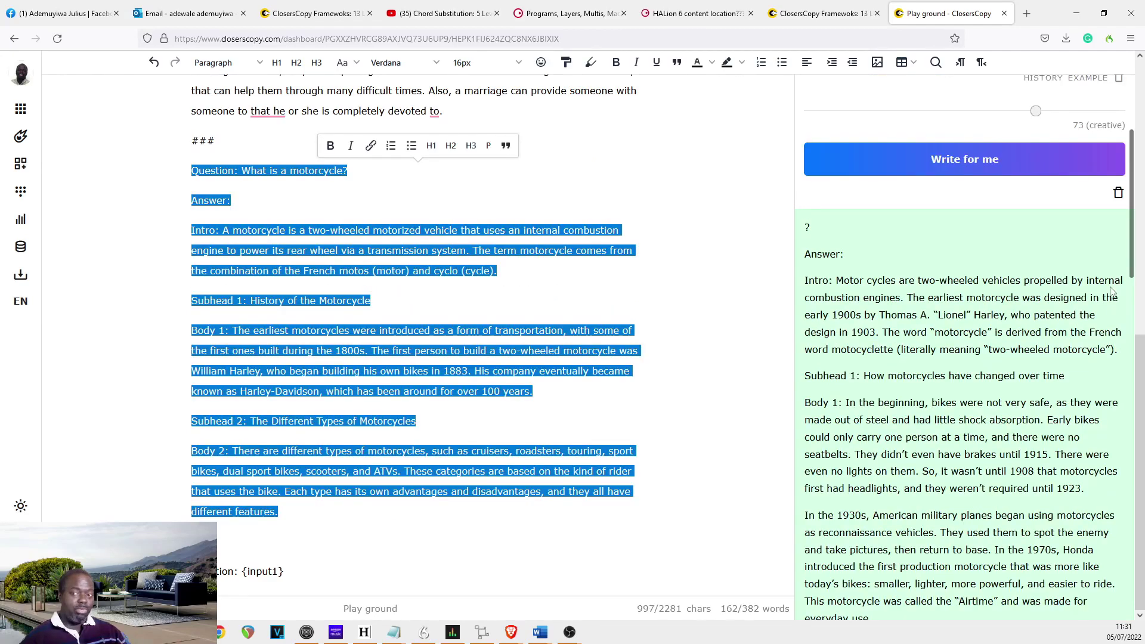
{"action": "scroll", "coordinate": [1111, 290], "scroll_direction": "up", "scroll_amount": 5}
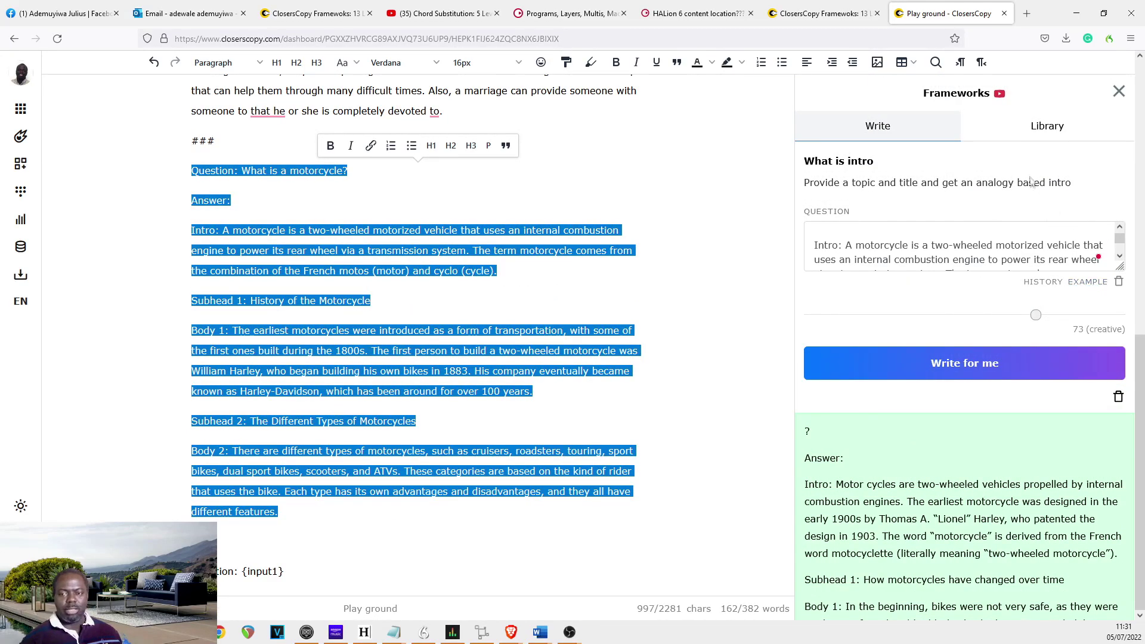
{"action": "left_click", "coordinate": [1050, 127]}
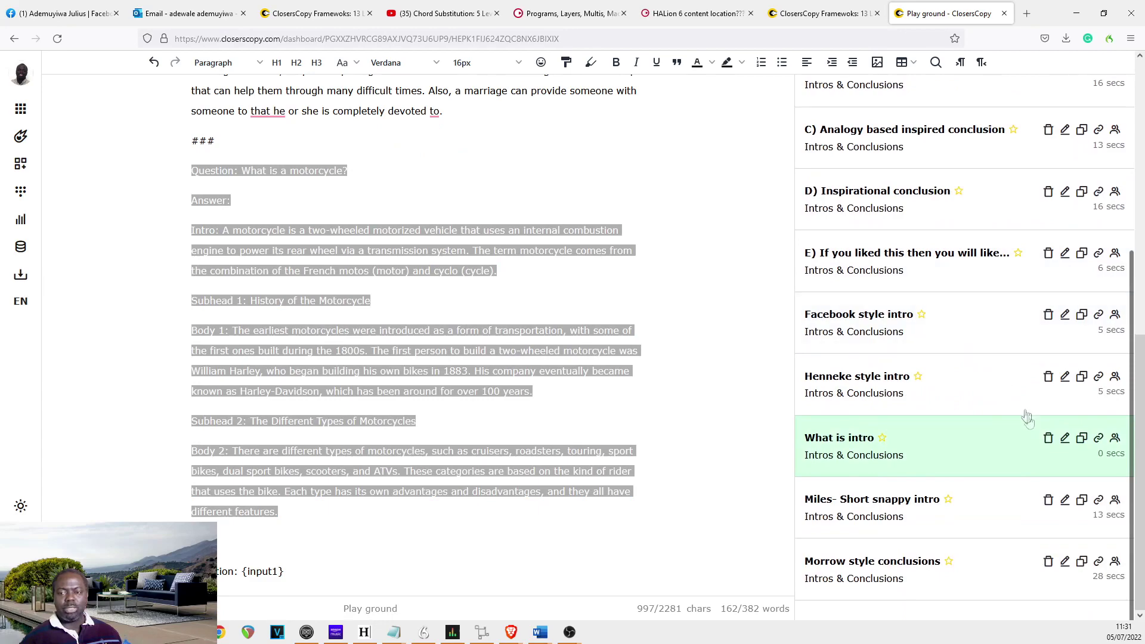
{"action": "left_click", "coordinate": [1065, 438]}
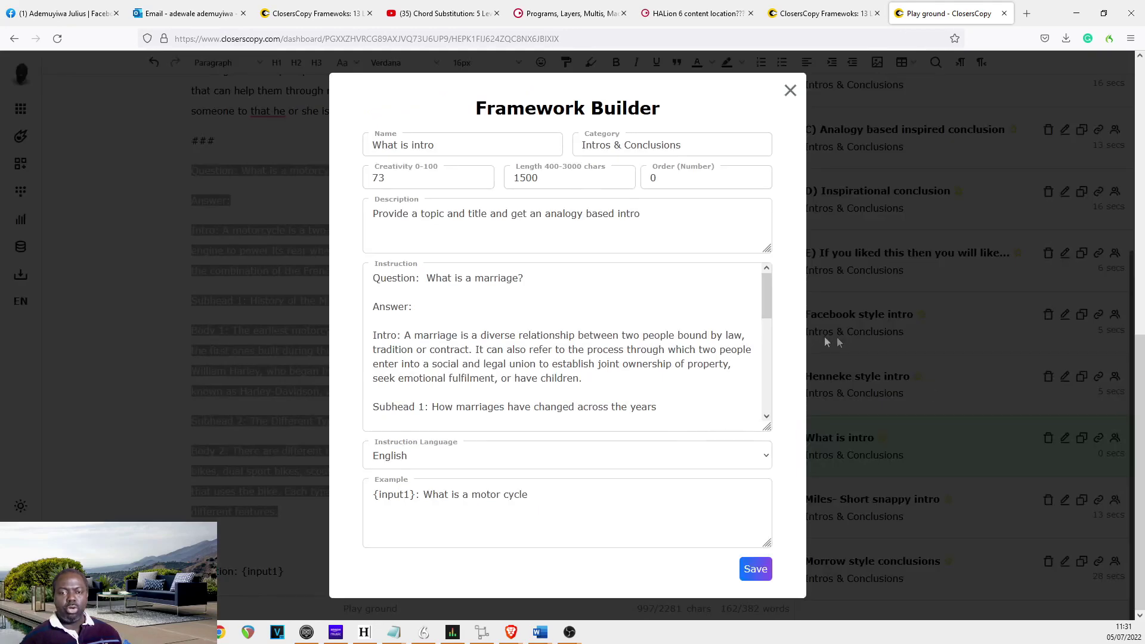
{"action": "scroll", "coordinate": [725, 301], "scroll_direction": "down", "scroll_amount": 8}
{"action": "left_click", "coordinate": [514, 374]}
{"action": "key", "text": "ctrl+v"}
{"action": "scroll", "coordinate": [477, 376], "scroll_direction": "up", "scroll_amount": 10}
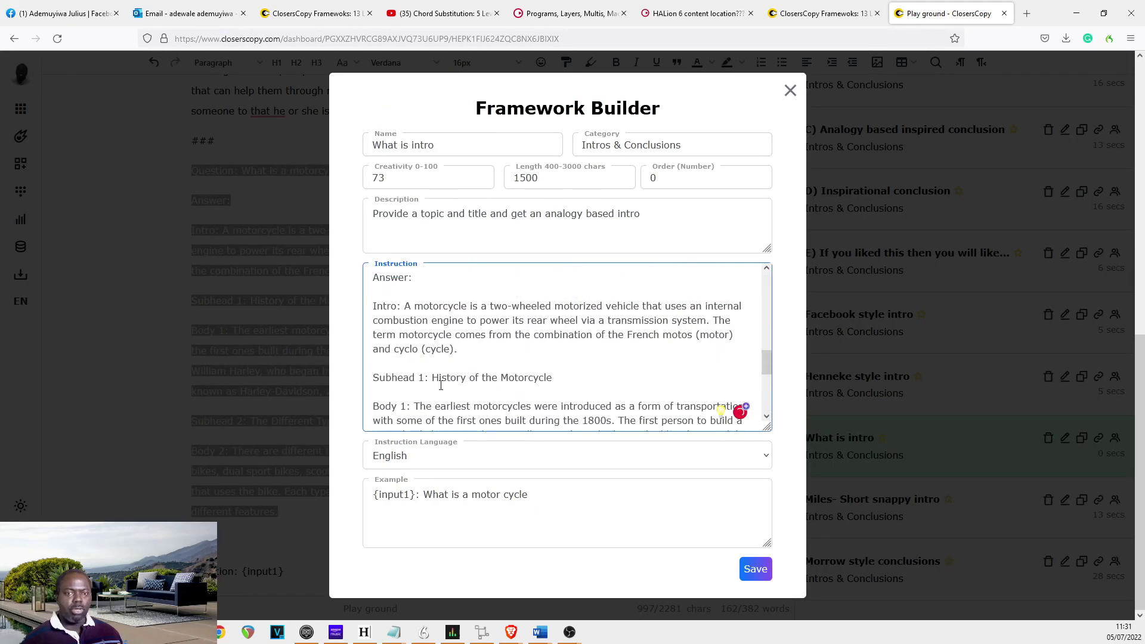
{"action": "scroll", "coordinate": [445, 385], "scroll_direction": "up", "scroll_amount": 2}
{"action": "left_click", "coordinate": [755, 568]}
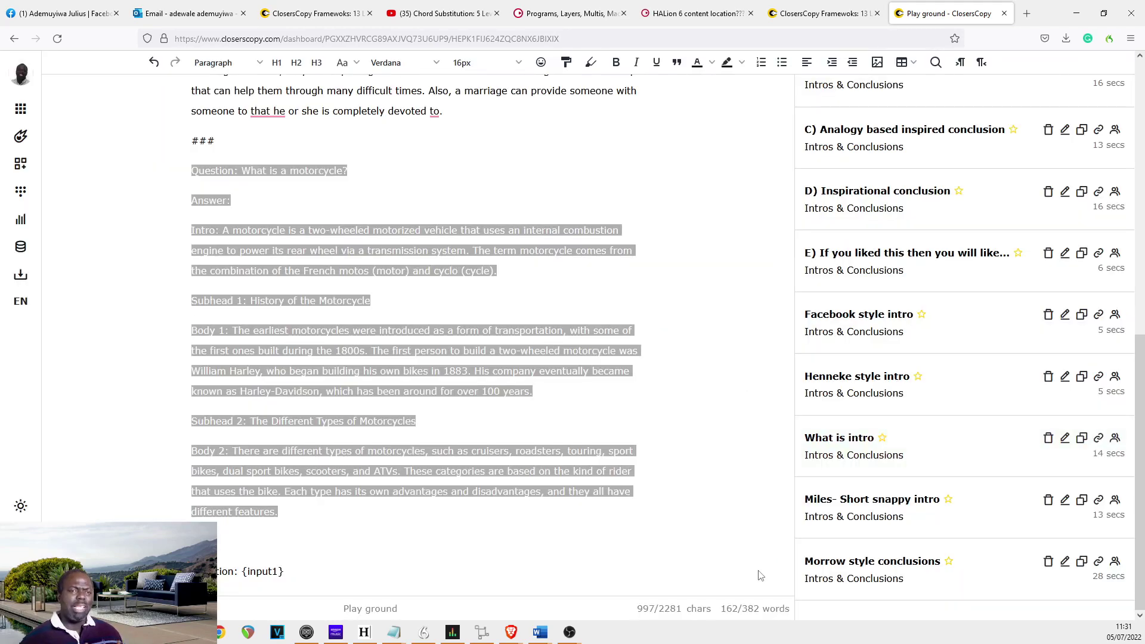
Copy "6. Brainstorm mode" from the 13 levels outline and replace the Play ground document's contents with it as the heading.
{"action": "scroll", "coordinate": [722, 498], "scroll_direction": "up", "scroll_amount": 2}
{"action": "left_click", "coordinate": [803, 8]}
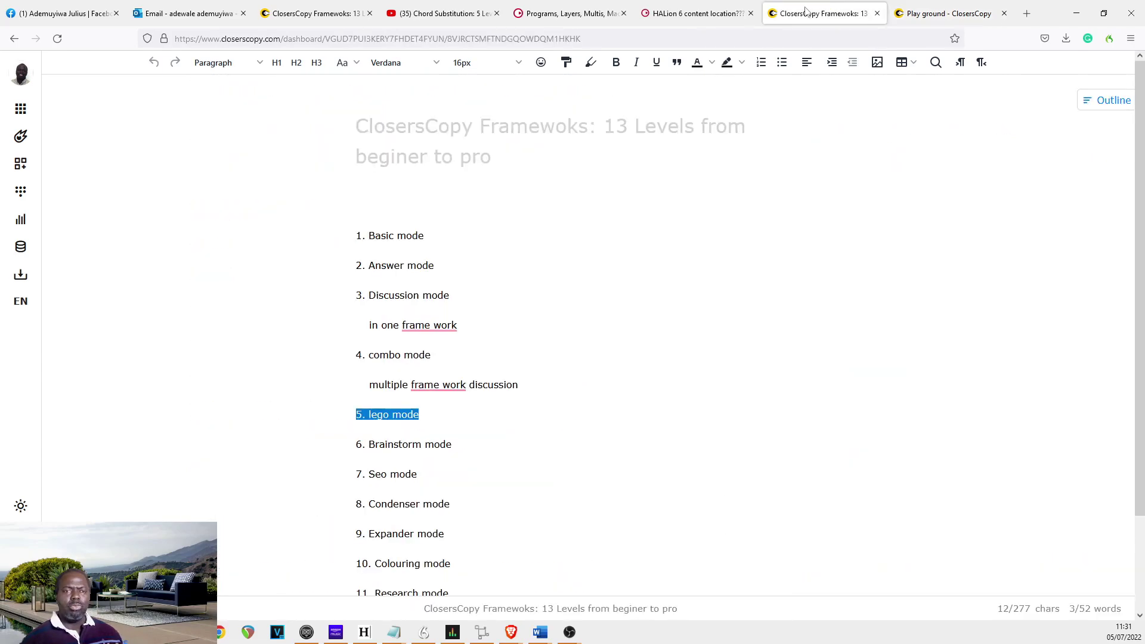
{"action": "left_click", "coordinate": [478, 333]}
{"action": "left_click_drag", "start_coordinate": [474, 445], "coordinate": [333, 445]}
{"action": "key", "text": "ctrl+c"}
{"action": "key", "text": "ctrl+Tab"}
{"action": "scroll", "coordinate": [268, 261], "scroll_direction": "down", "scroll_amount": 2}
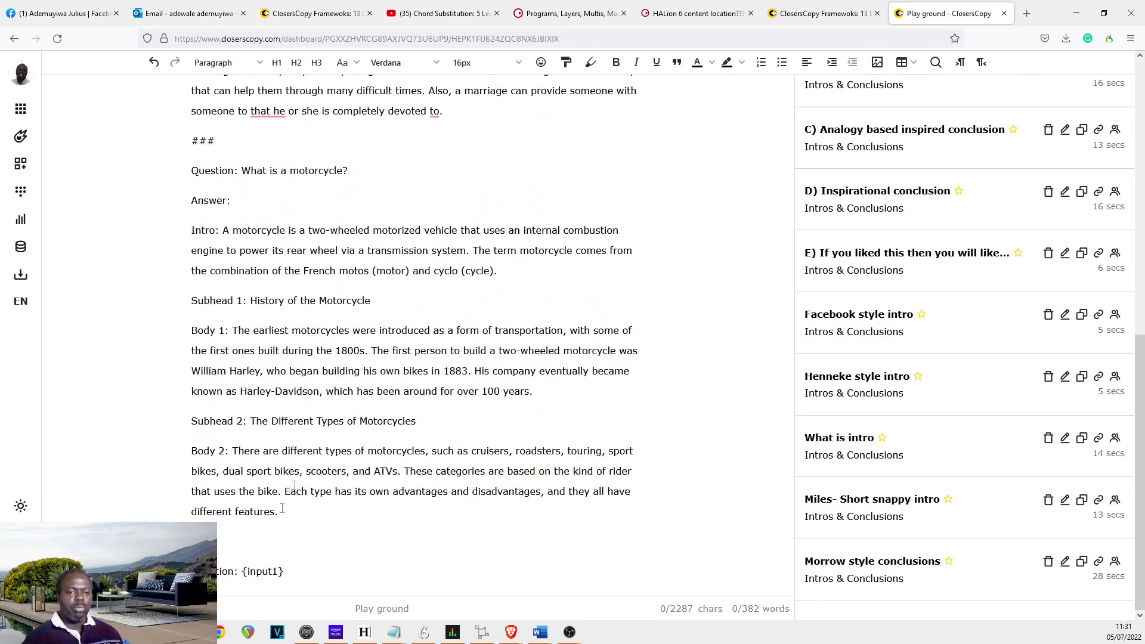
{"action": "left_click", "coordinate": [286, 573], "text": "shift"}
{"action": "key", "text": "ctrl+v"}
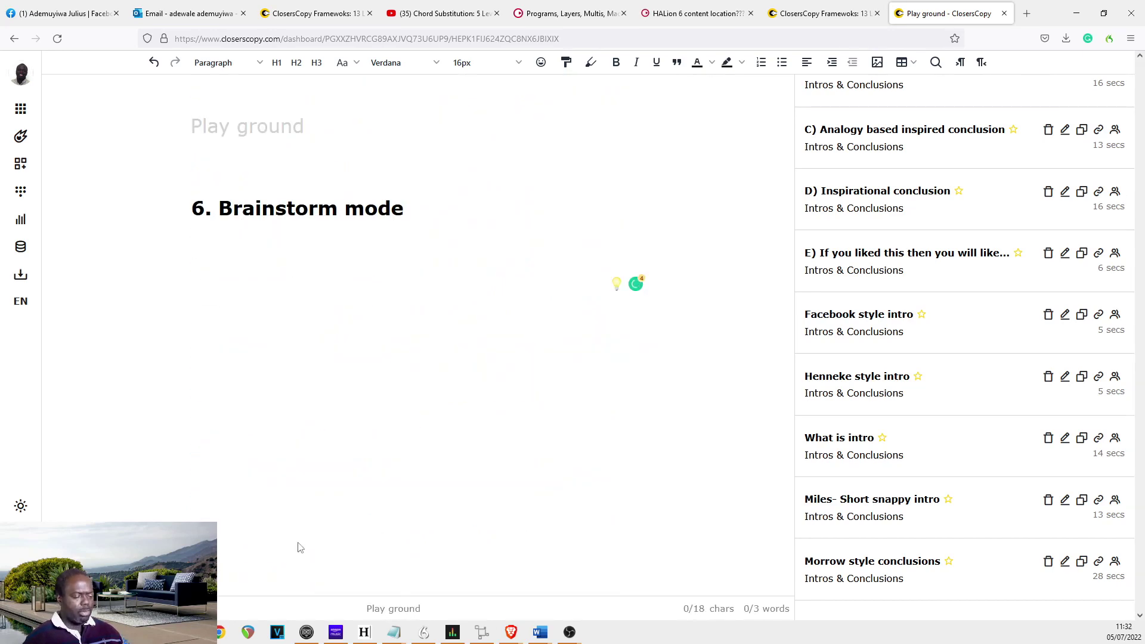
{"action": "key", "text": "Return"}
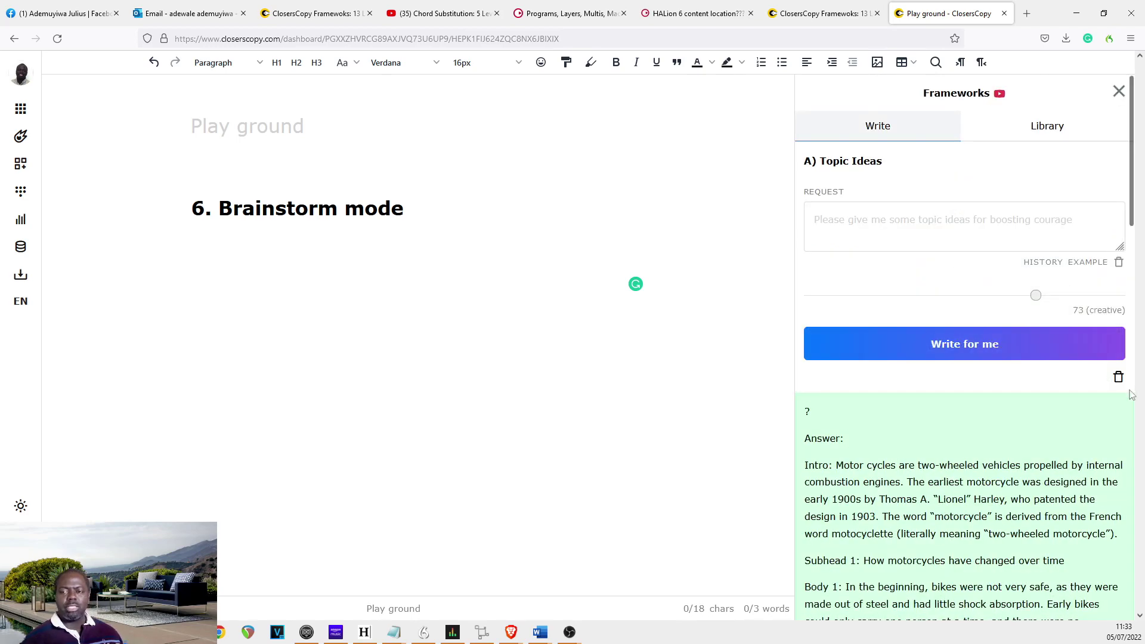
Clear the old outputs and generate topic ideas from the example request "Please give me some topic ideas for boosting courage".
{"action": "left_click", "coordinate": [1118, 377]}
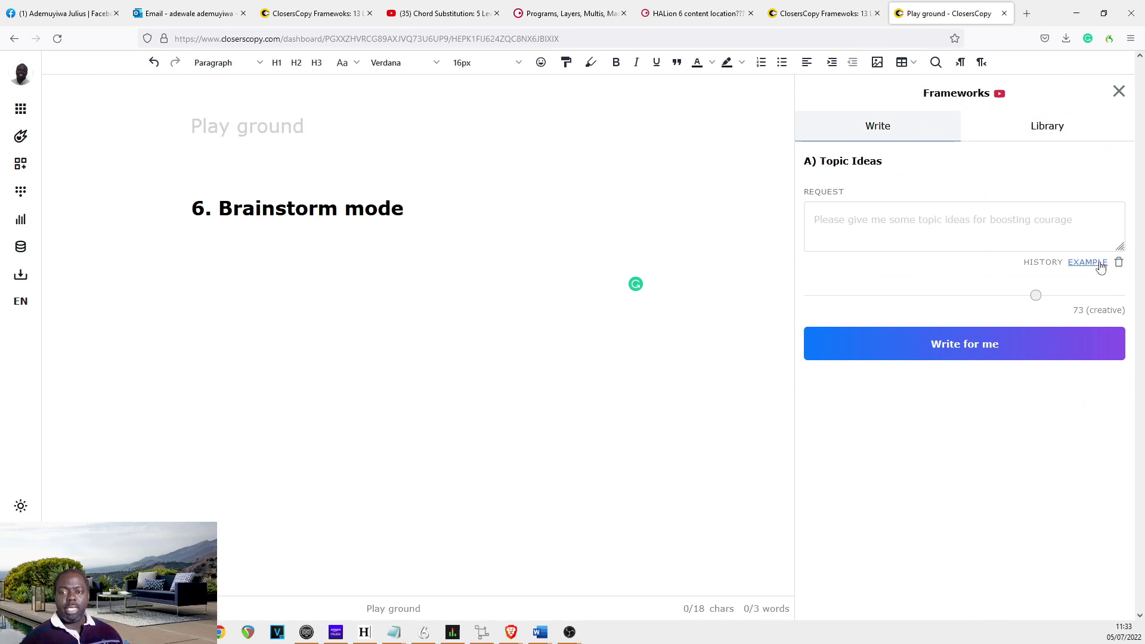
{"action": "left_click", "coordinate": [1100, 264]}
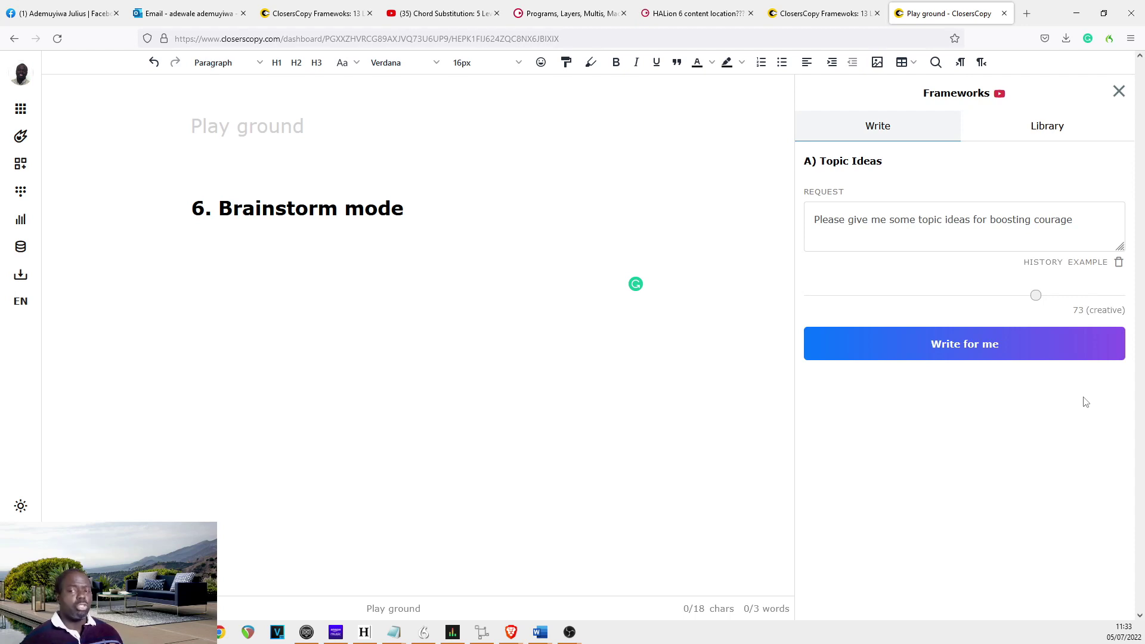
{"action": "left_click", "coordinate": [1005, 348]}
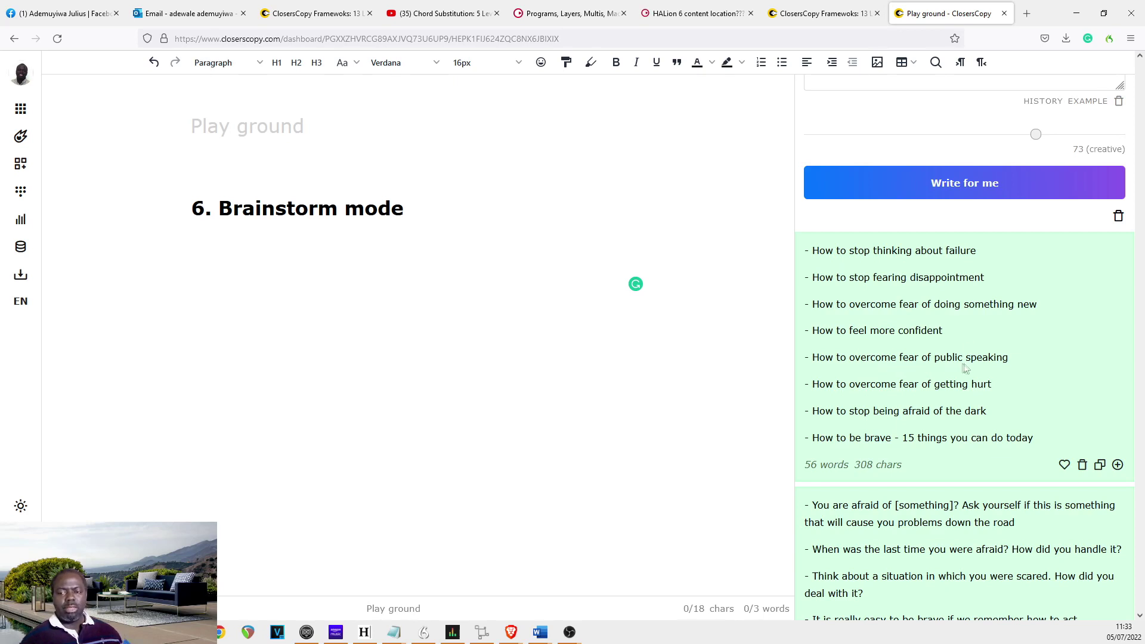
Copy the Topic Ideas framework's instruction into the Play ground document below the Brainstorm mode heading.
{"action": "scroll", "coordinate": [1000, 382], "scroll_direction": "up", "scroll_amount": 3}
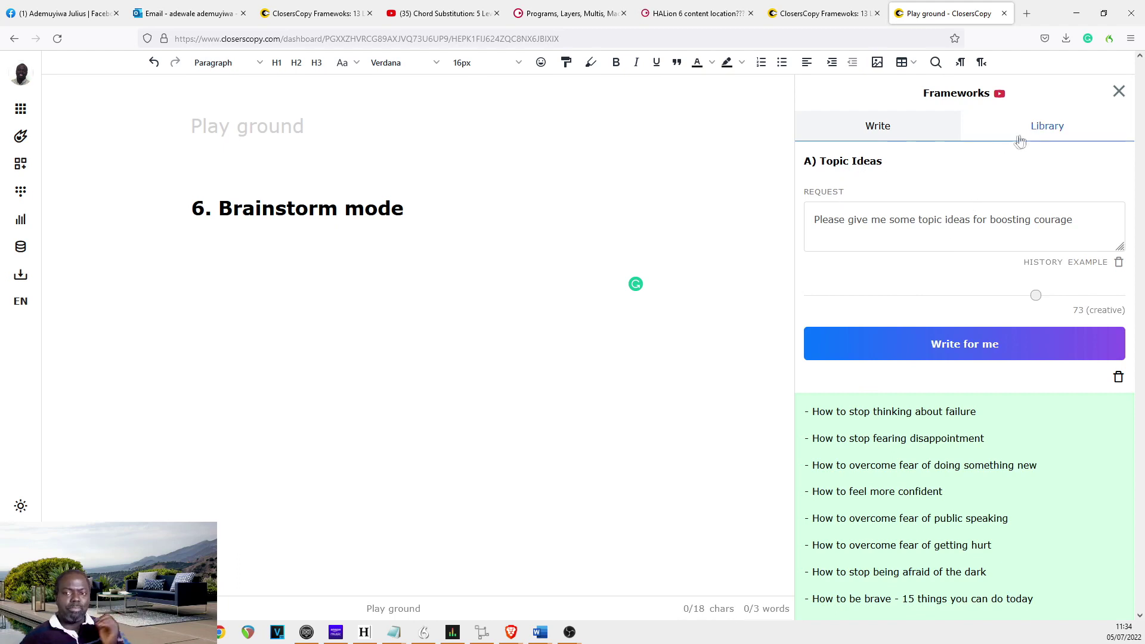
{"action": "left_click", "coordinate": [1043, 137]}
{"action": "left_click", "coordinate": [1064, 96]}
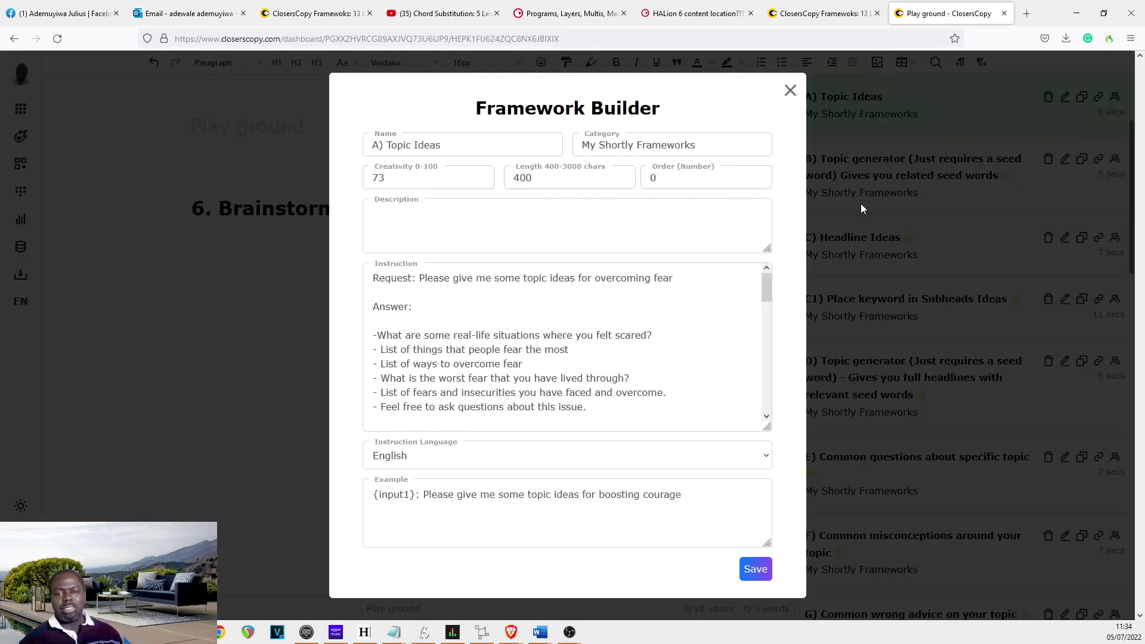
{"action": "scroll", "coordinate": [498, 298], "scroll_direction": "down", "scroll_amount": 3}
{"action": "scroll", "coordinate": [459, 327], "scroll_direction": "up", "scroll_amount": 2}
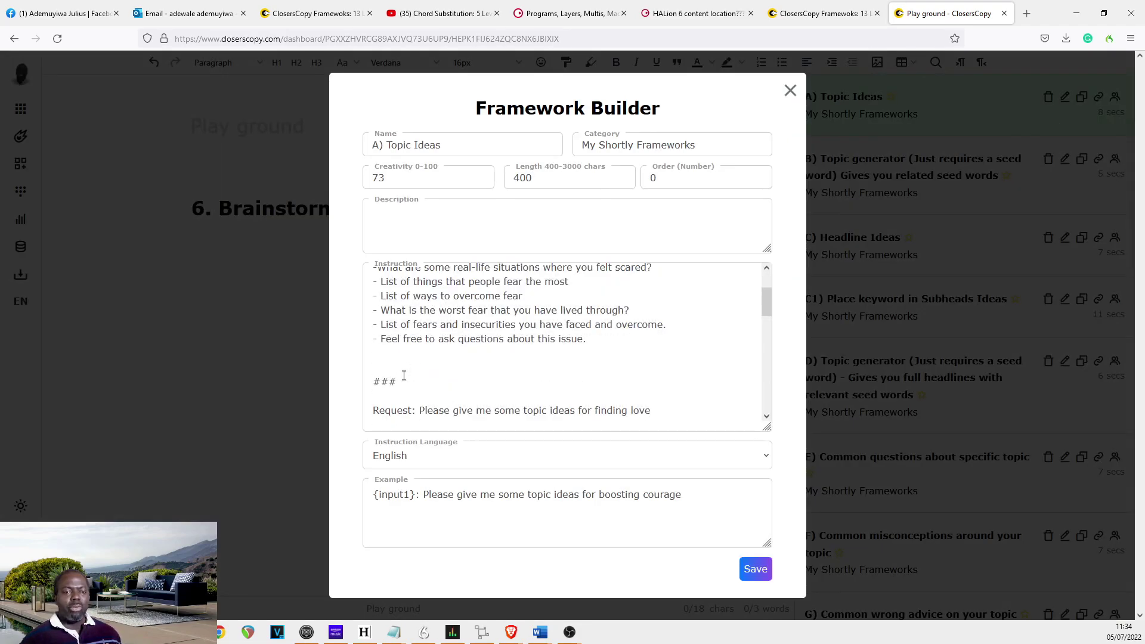
{"action": "left_click_drag", "start_coordinate": [405, 384], "coordinate": [365, 266]}
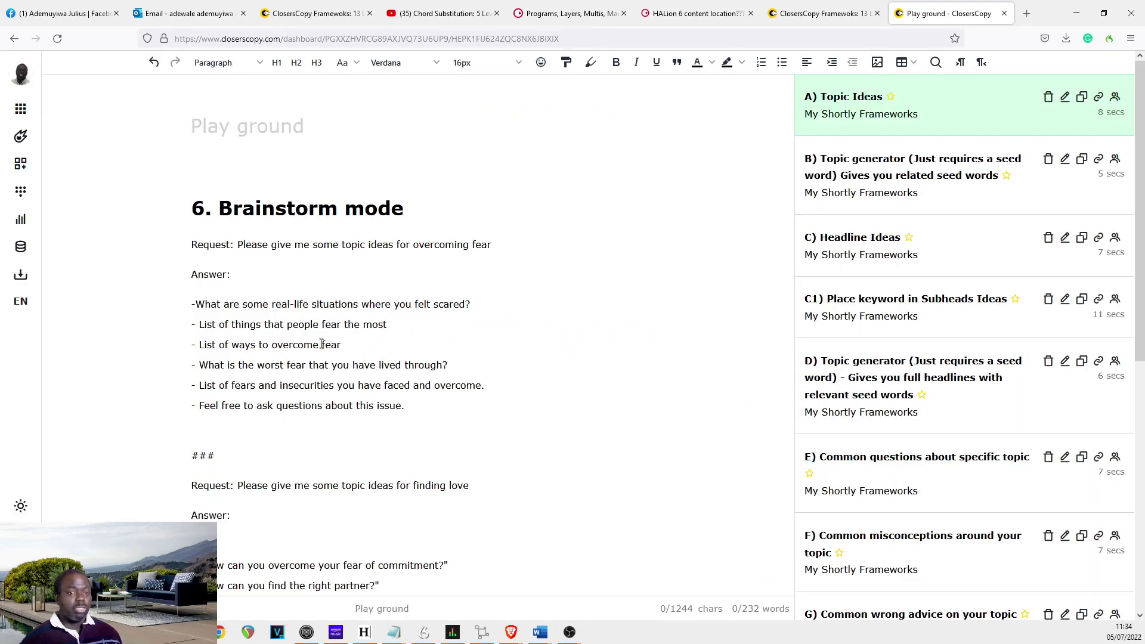
Examine the pasted samples, comparing the overcoming fear request with its answer list and reading the finding love and boosting courage samples.
{"action": "left_click_drag", "start_coordinate": [235, 245], "coordinate": [307, 244]}
{"action": "left_click", "coordinate": [296, 260]}
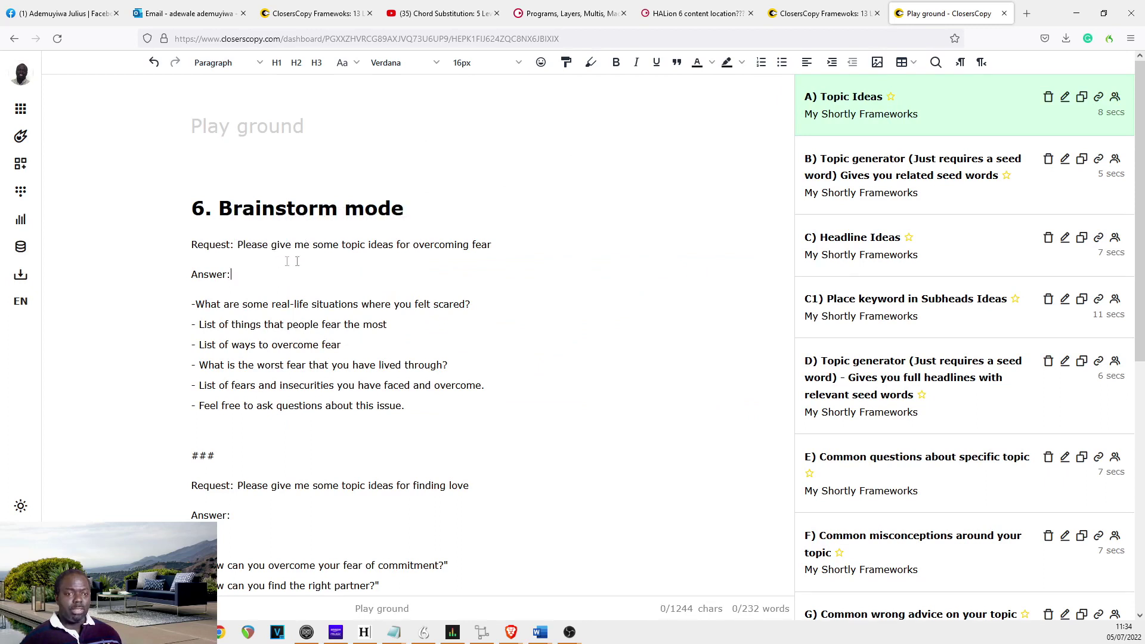
{"action": "mouse_move", "coordinate": [504, 243]}
{"action": "left_mouse_down"}
{"action": "mouse_move", "coordinate": [196, 245]}
{"action": "mouse_move", "coordinate": [500, 249]}
{"action": "left_mouse_up"}
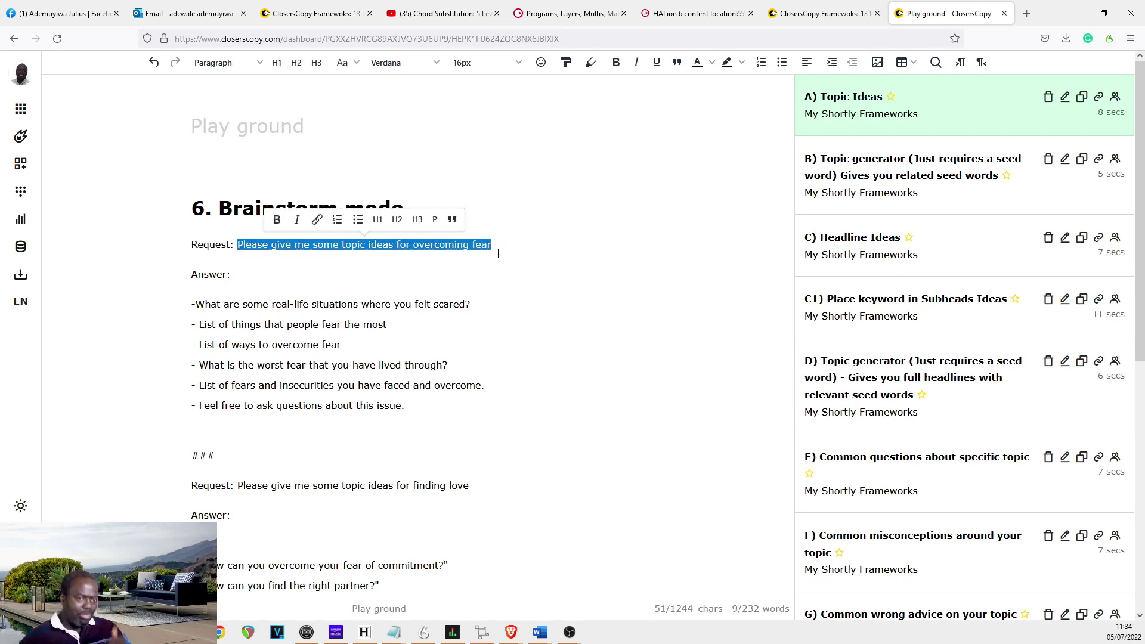
{"action": "left_click", "coordinate": [358, 274]}
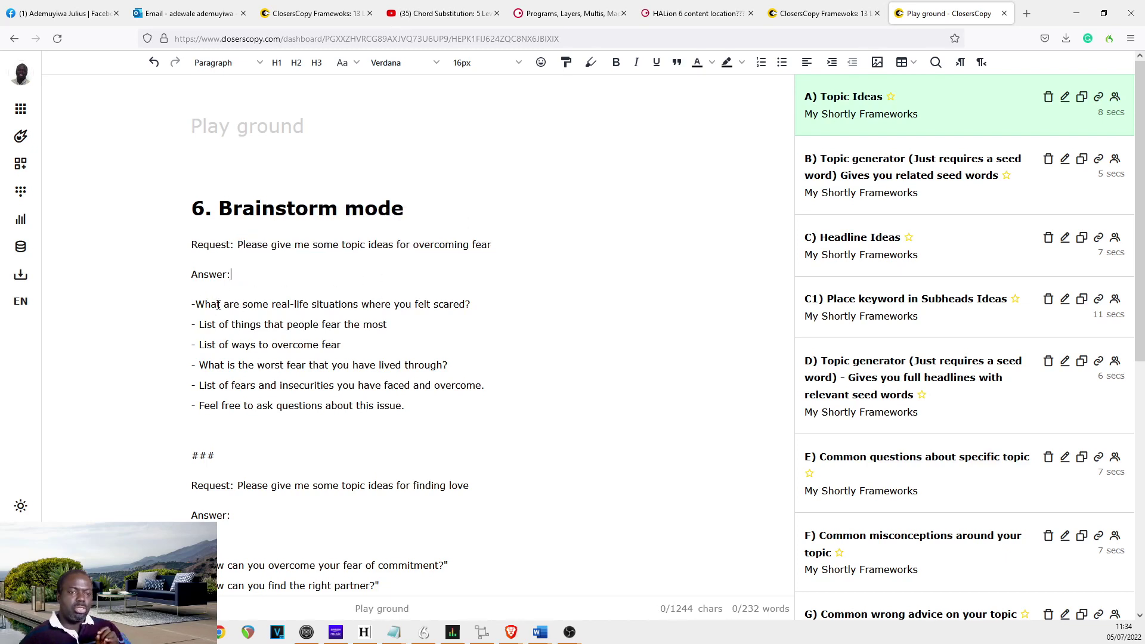
{"action": "left_click_drag", "start_coordinate": [216, 305], "coordinate": [263, 305]}
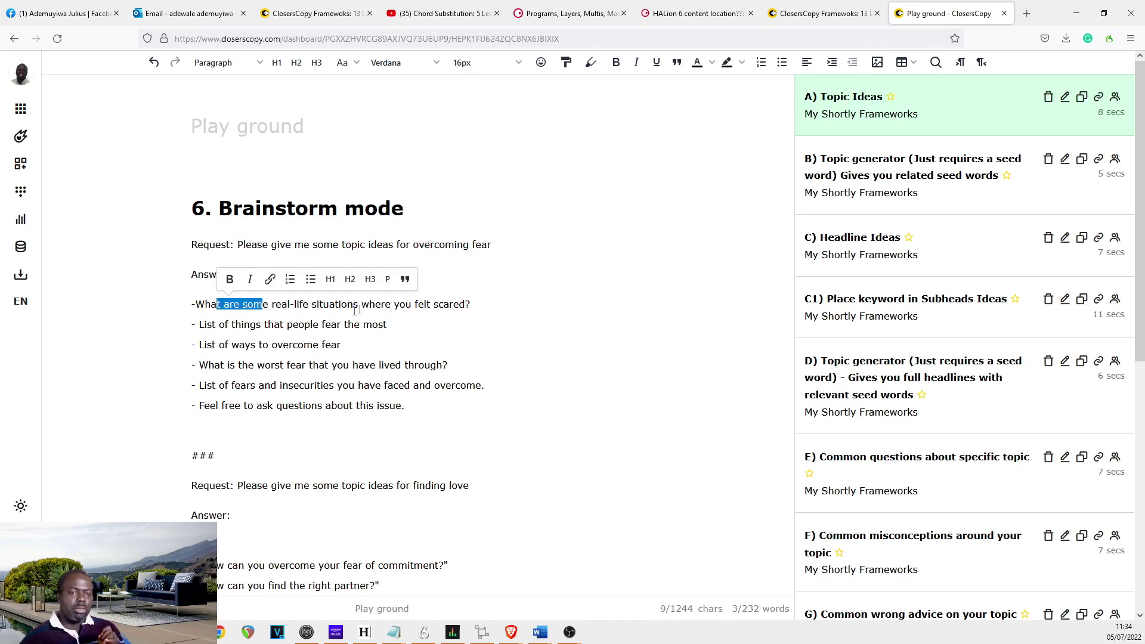
{"action": "left_click", "coordinate": [245, 240]}
{"action": "left_click_drag", "start_coordinate": [511, 241], "coordinate": [411, 239]}
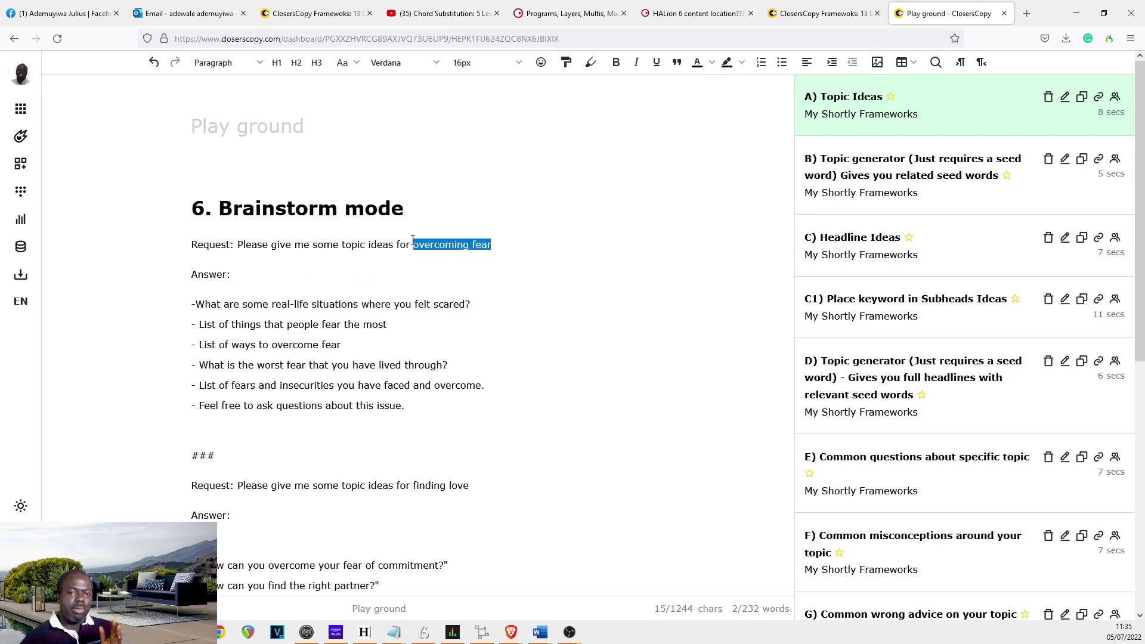
{"action": "left_click", "coordinate": [319, 324]}
{"action": "left_click_drag", "start_coordinate": [491, 301], "coordinate": [241, 304]}
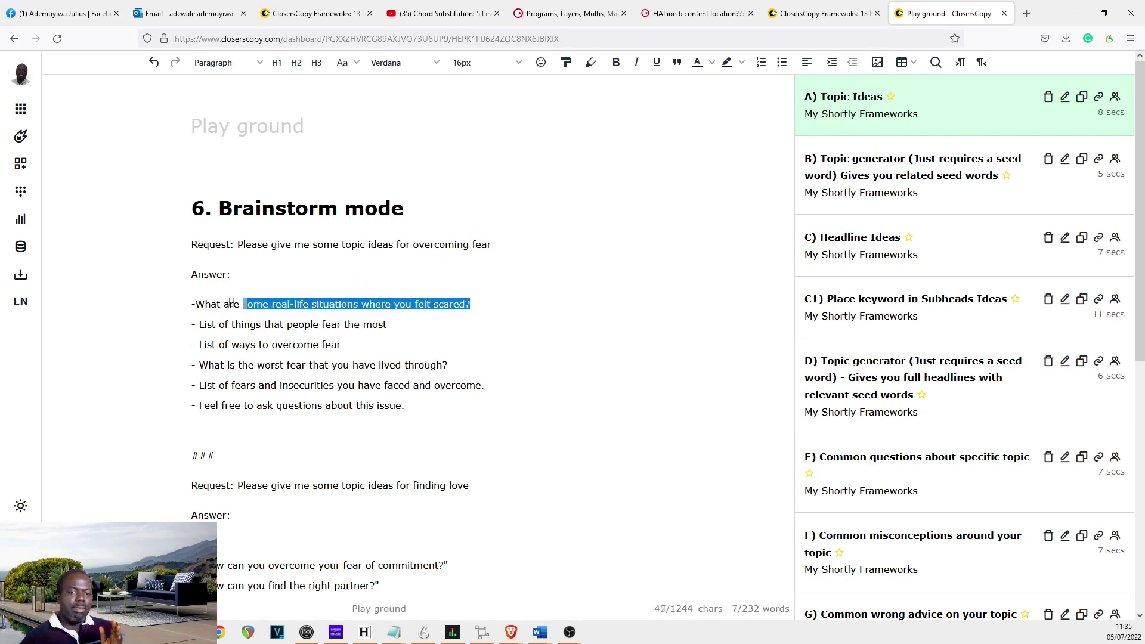
{"action": "left_click", "coordinate": [287, 281]}
{"action": "scroll", "coordinate": [299, 298], "scroll_direction": "down", "scroll_amount": 4}
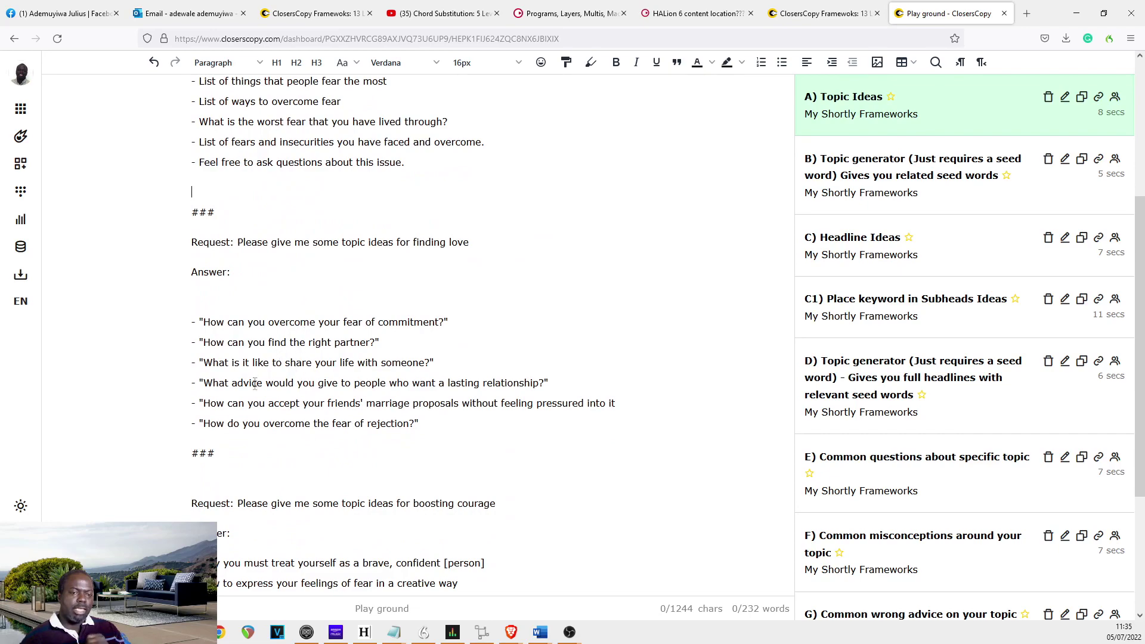
{"action": "scroll", "coordinate": [286, 331], "scroll_direction": "down", "scroll_amount": 2}
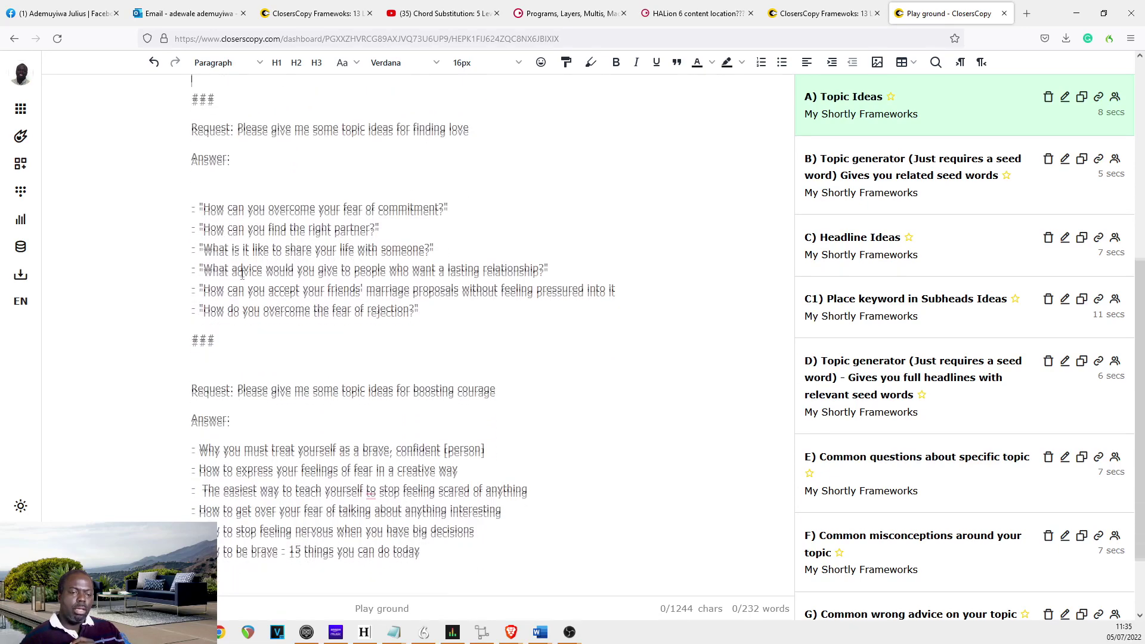
{"action": "scroll", "coordinate": [239, 338], "scroll_direction": "up", "scroll_amount": 1}
{"action": "scroll", "coordinate": [288, 337], "scroll_direction": "up", "scroll_amount": 5}
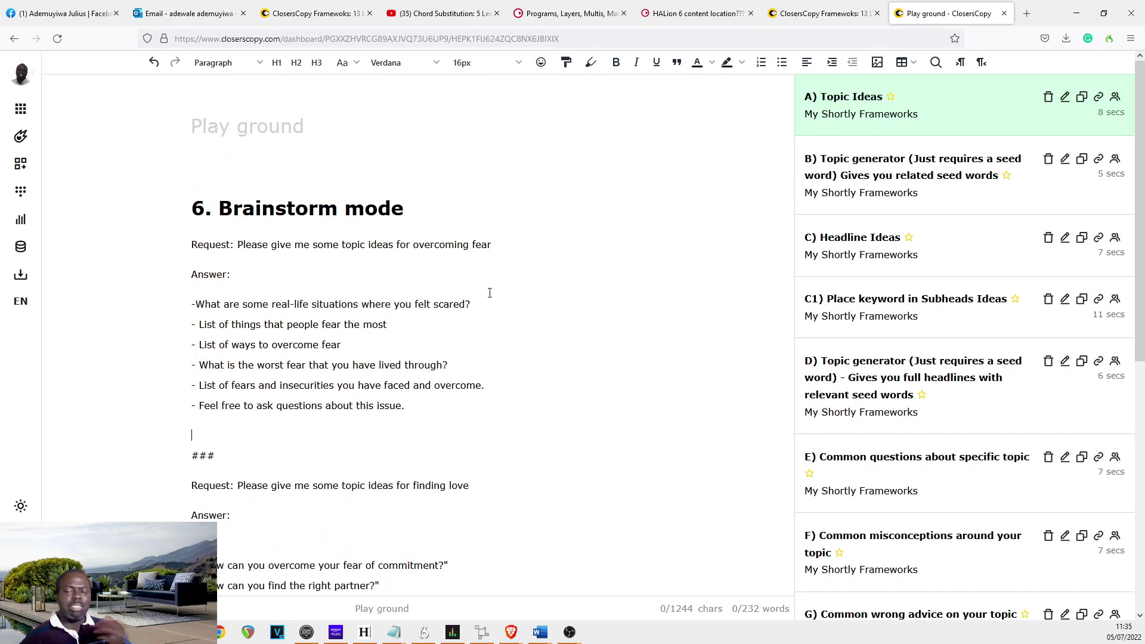
Copy "7. Seo mode" from the 13 levels outline and replace the "6. Brainstorm mode" heading in the Play ground document with it.
{"action": "left_click", "coordinate": [816, 13]}
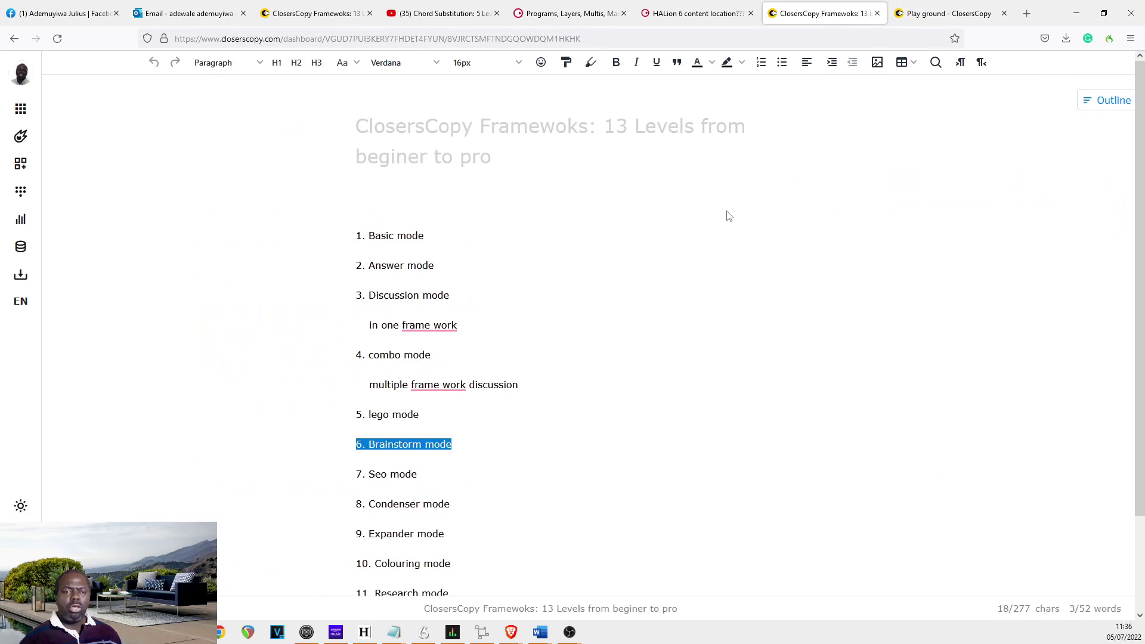
{"action": "left_click", "coordinate": [692, 310]}
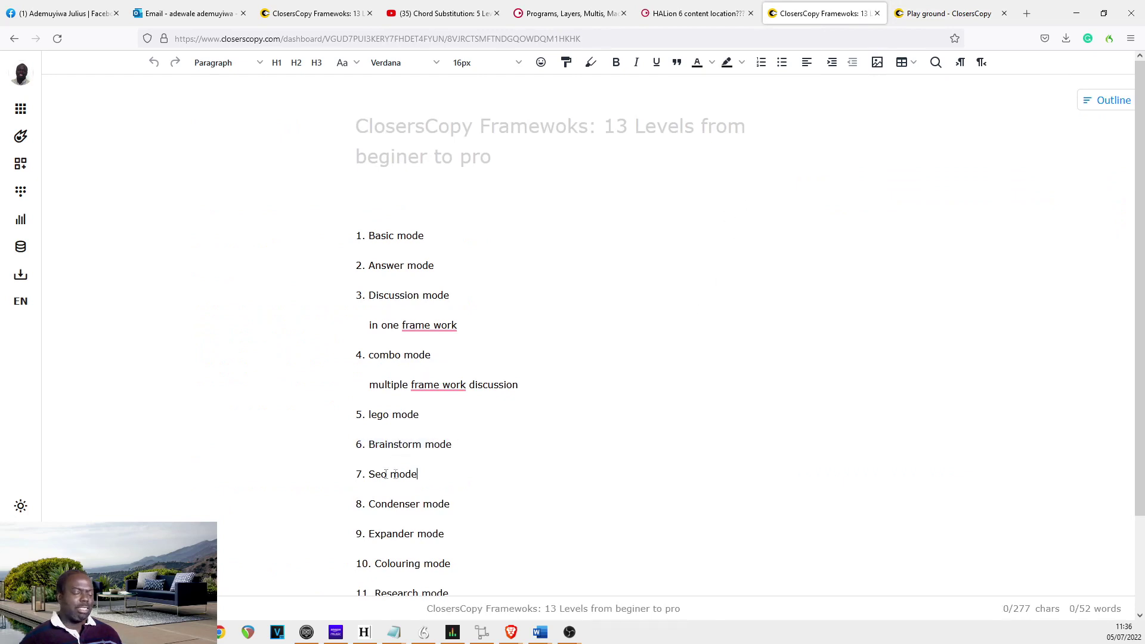
{"action": "left_click_drag", "start_coordinate": [447, 477], "coordinate": [316, 479]}
{"action": "key", "text": "ctrl+c"}
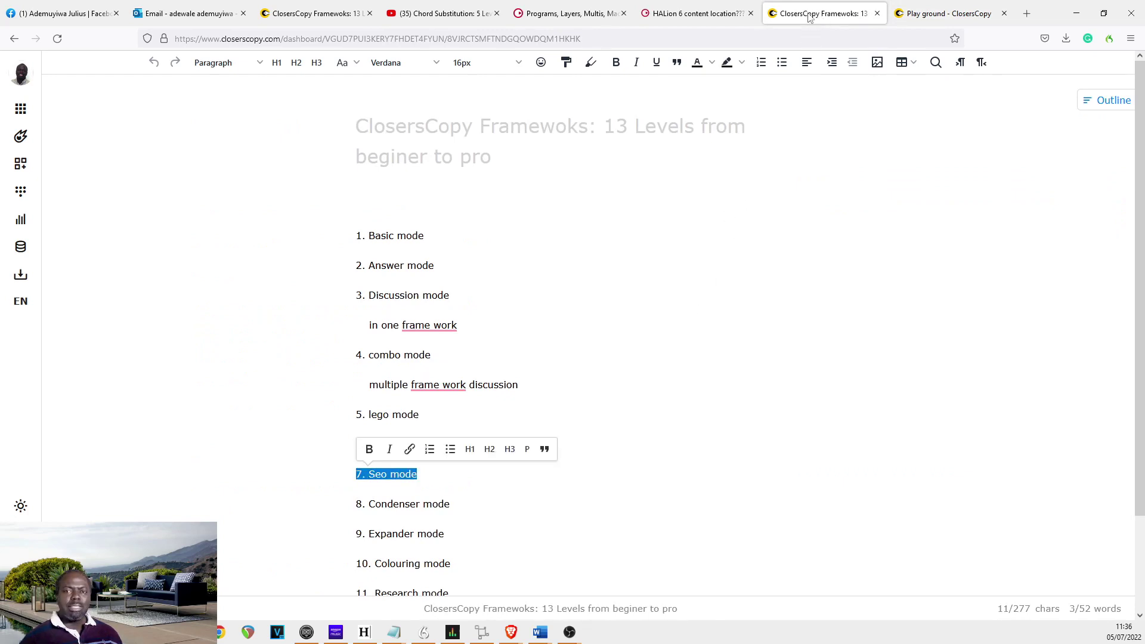
{"action": "left_click", "coordinate": [969, 15]}
{"action": "left_click", "coordinate": [434, 206]}
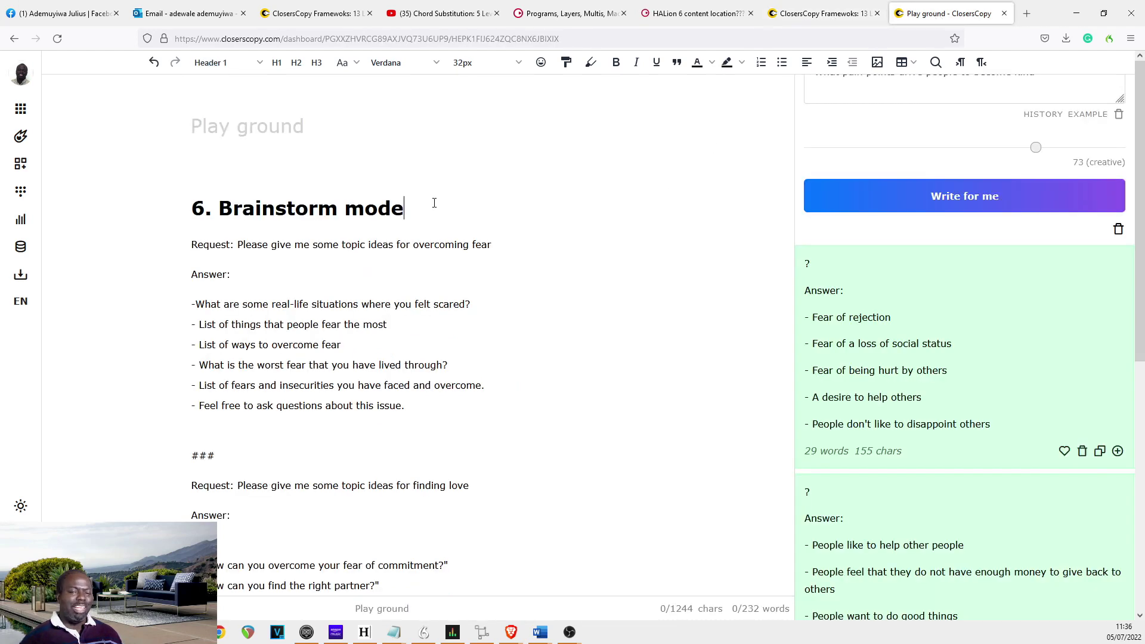
{"action": "left_click_drag", "start_coordinate": [434, 206], "coordinate": [183, 202]}
{"action": "key", "text": "ctrl+v"}
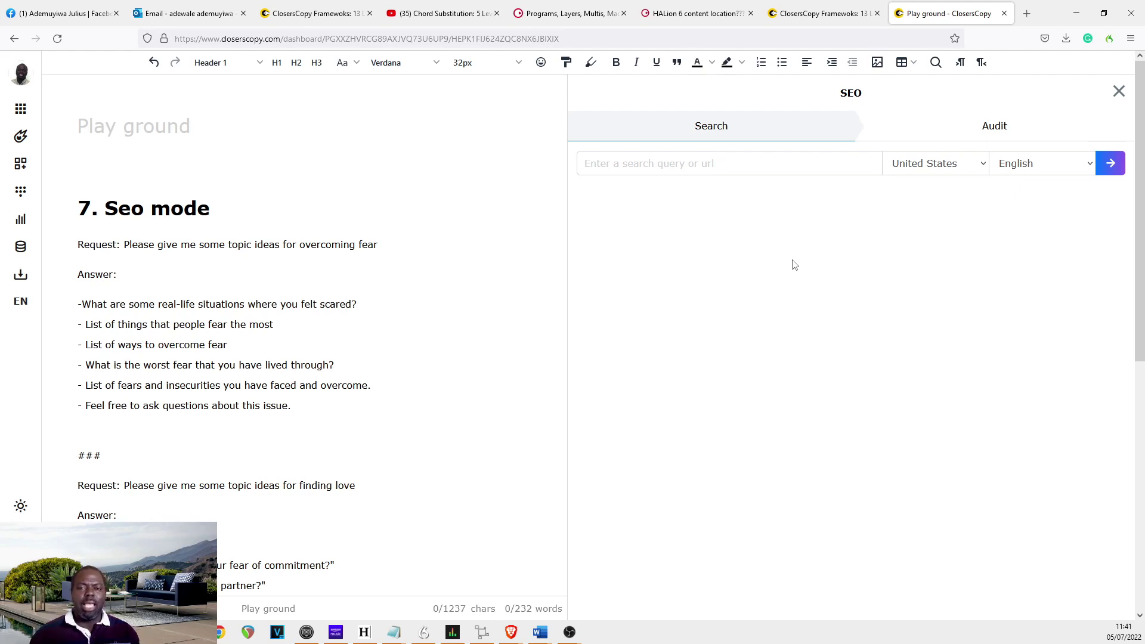
Replace the Play ground heading with "8. Condenser mode" from the 13 levels outline and delete all the topic idea samples below it.
{"action": "key", "text": "ctrl+shift+Tab"}
{"action": "scroll", "coordinate": [565, 231], "scroll_direction": "down", "scroll_amount": 3}
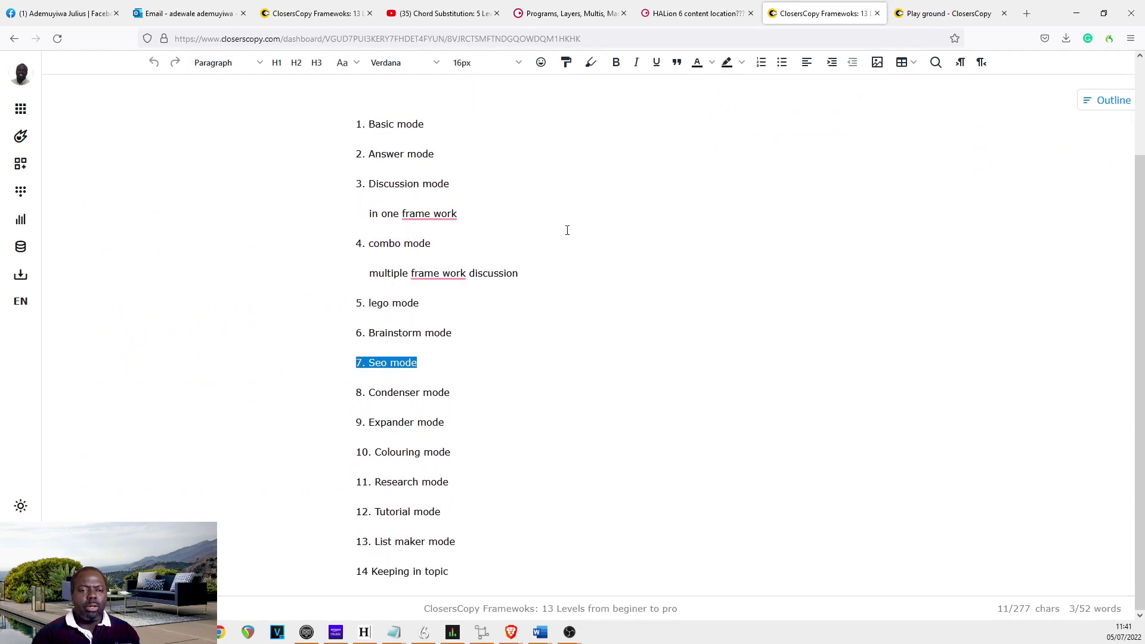
{"action": "left_click_drag", "start_coordinate": [452, 392], "coordinate": [332, 392]}
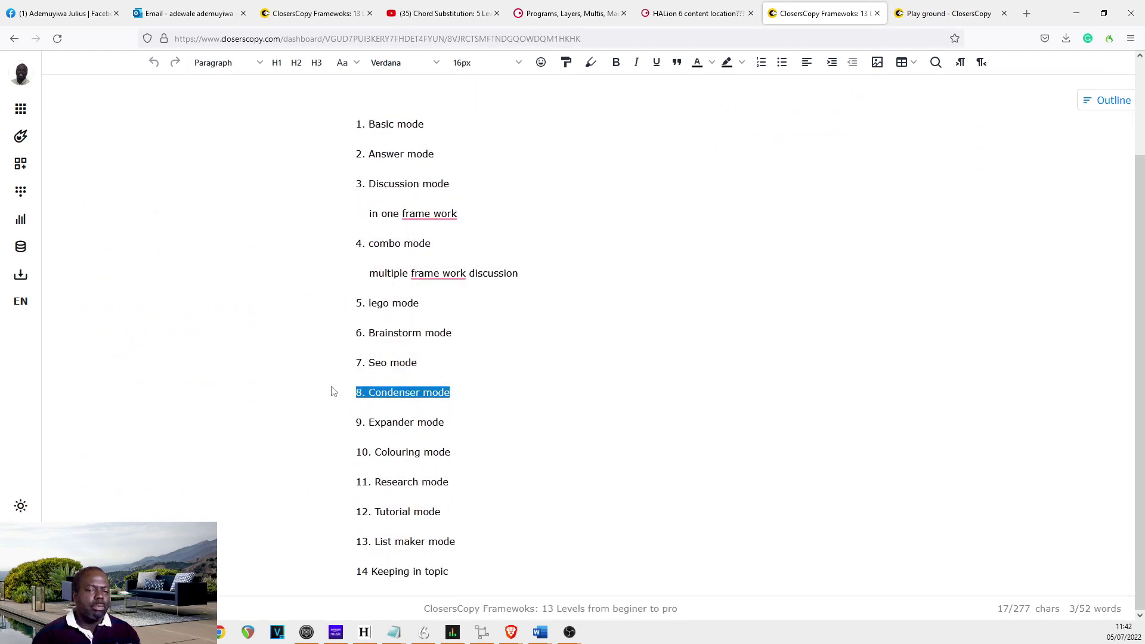
{"action": "key", "text": "ctrl+Tab"}
{"action": "left_click", "coordinate": [300, 208]}
{"action": "key", "text": "Return"}
{"action": "key", "text": "Return"}
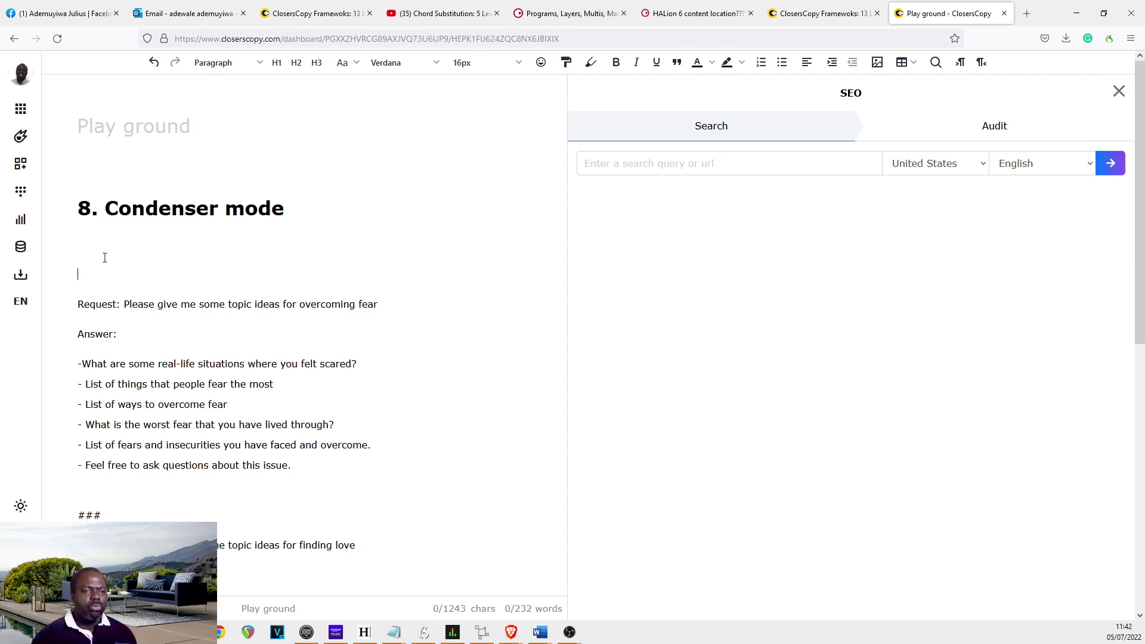
{"action": "left_click_drag", "start_coordinate": [105, 258], "coordinate": [108, 590]}
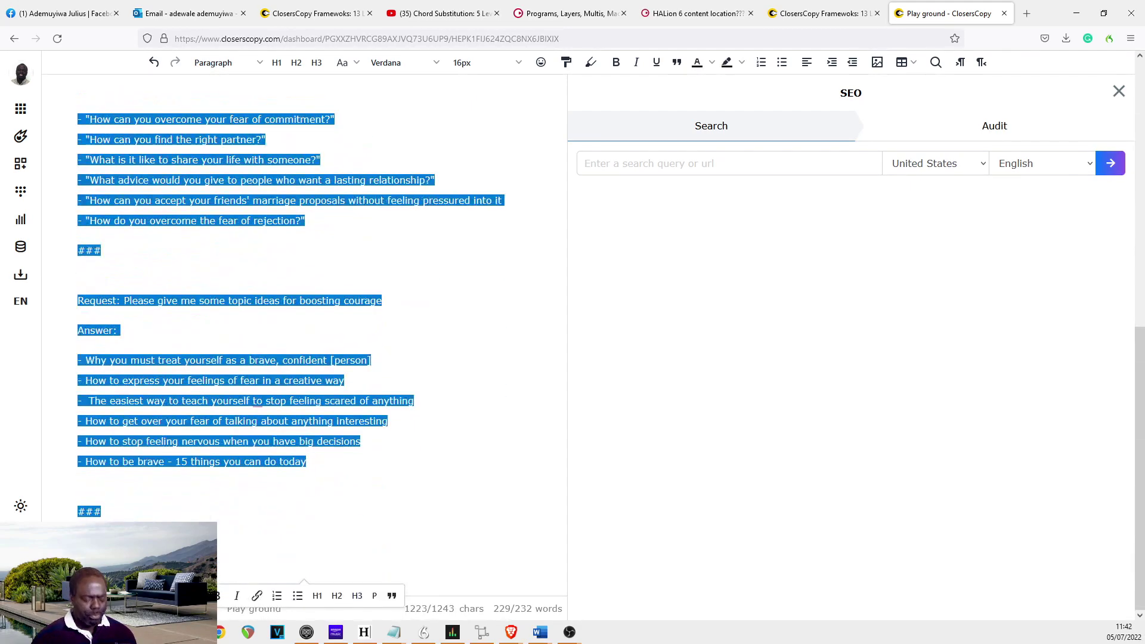
{"action": "key", "text": "BackSpace"}
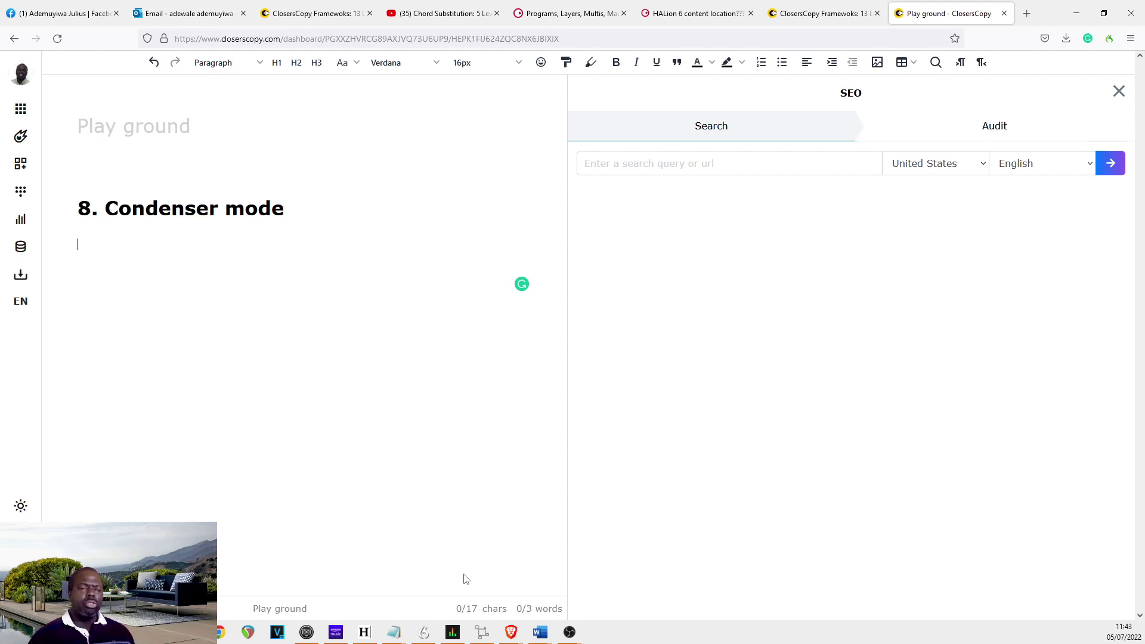
{"action": "key", "text": "ctrl+shift+Tab"}
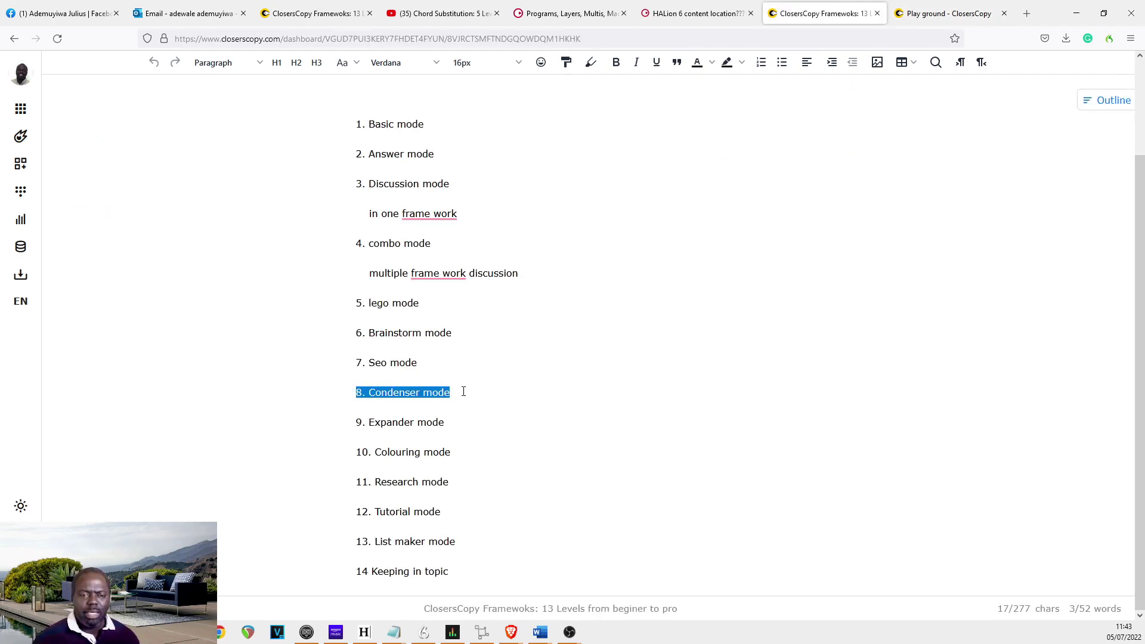
{"action": "left_click", "coordinate": [463, 391]}
{"action": "triple_click", "coordinate": [444, 436]}
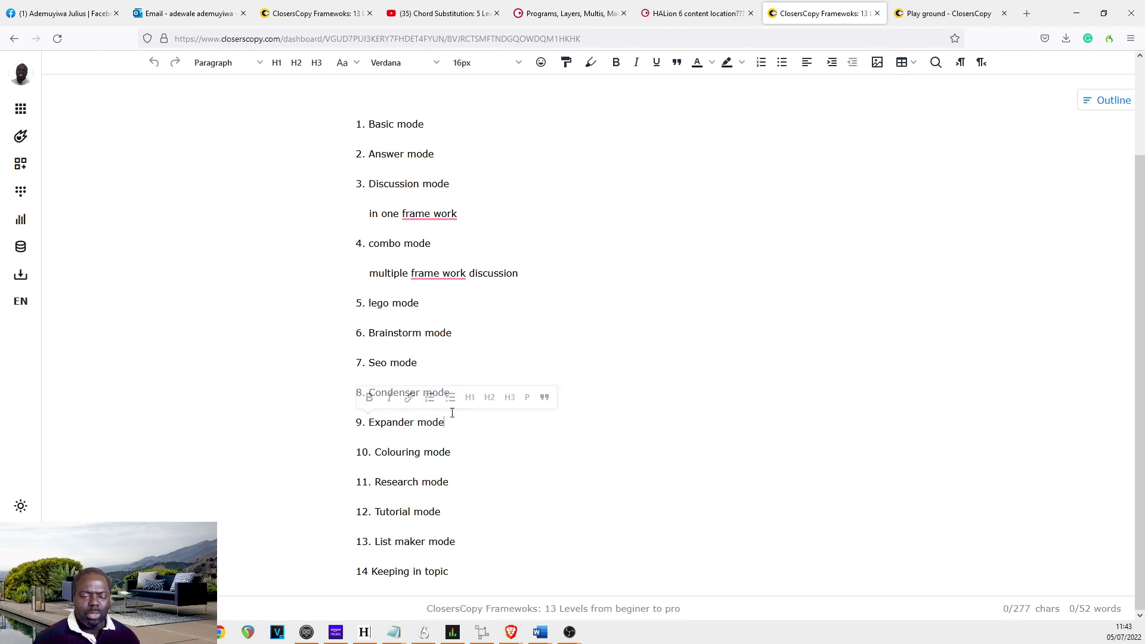
{"action": "key", "text": "ctrl+Tab"}
Copy the instruction of the Rewrite category's "Shorten (improve)" framework into the Play ground document below the Condenser mode heading.
{"action": "left_click", "coordinate": [356, 209]}
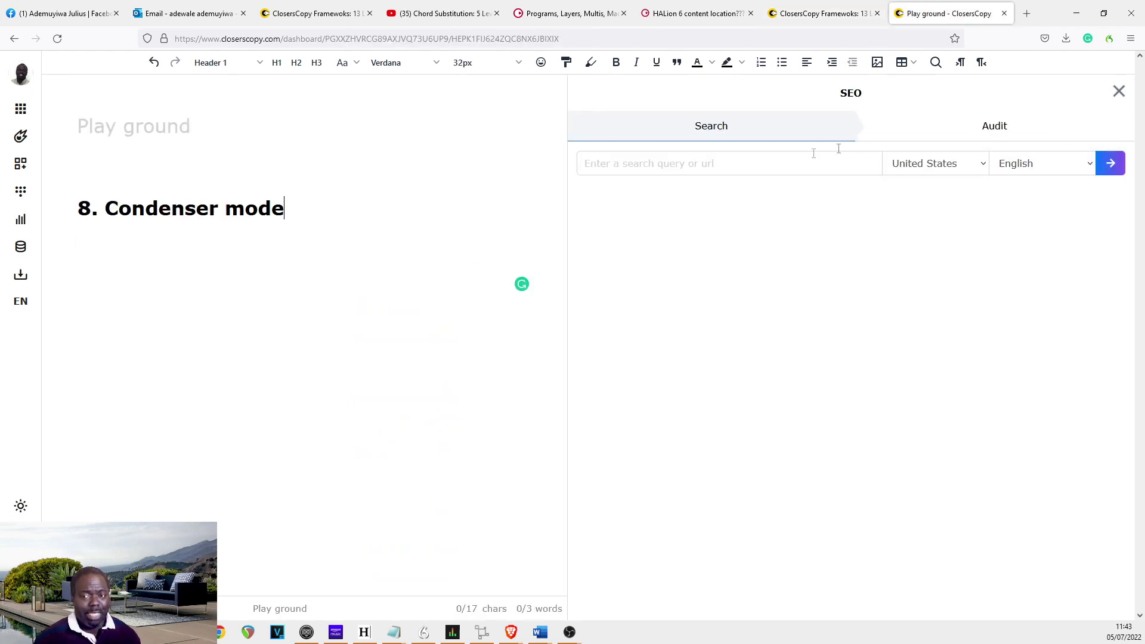
{"action": "left_click", "coordinate": [1119, 421]}
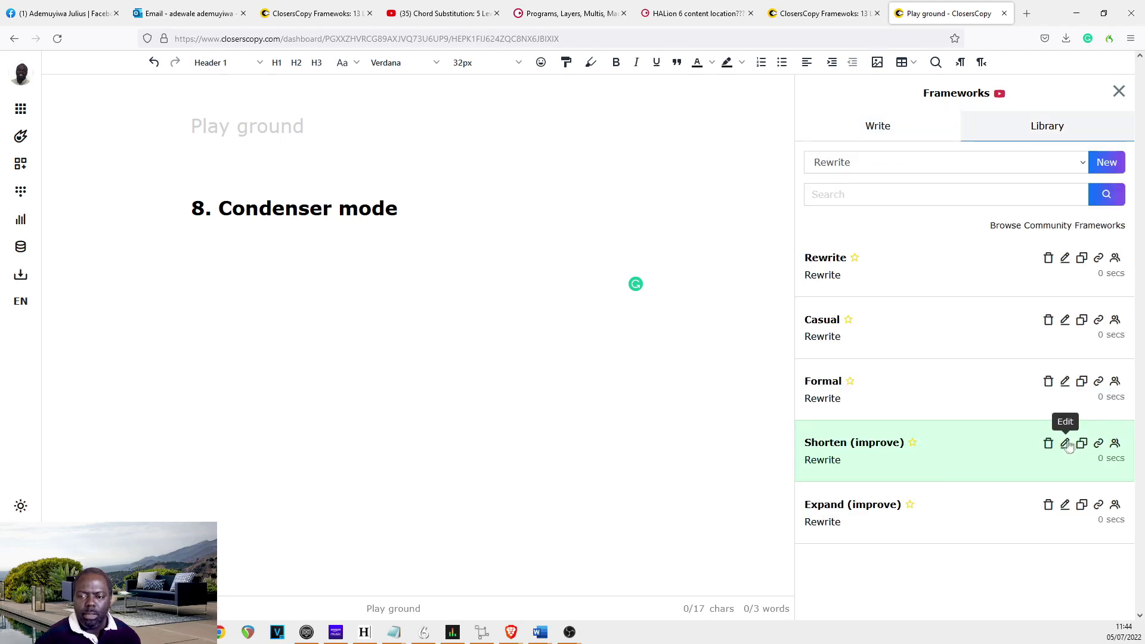
{"action": "left_click", "coordinate": [1064, 442]}
{"action": "scroll", "coordinate": [532, 343], "scroll_direction": "down", "scroll_amount": 5}
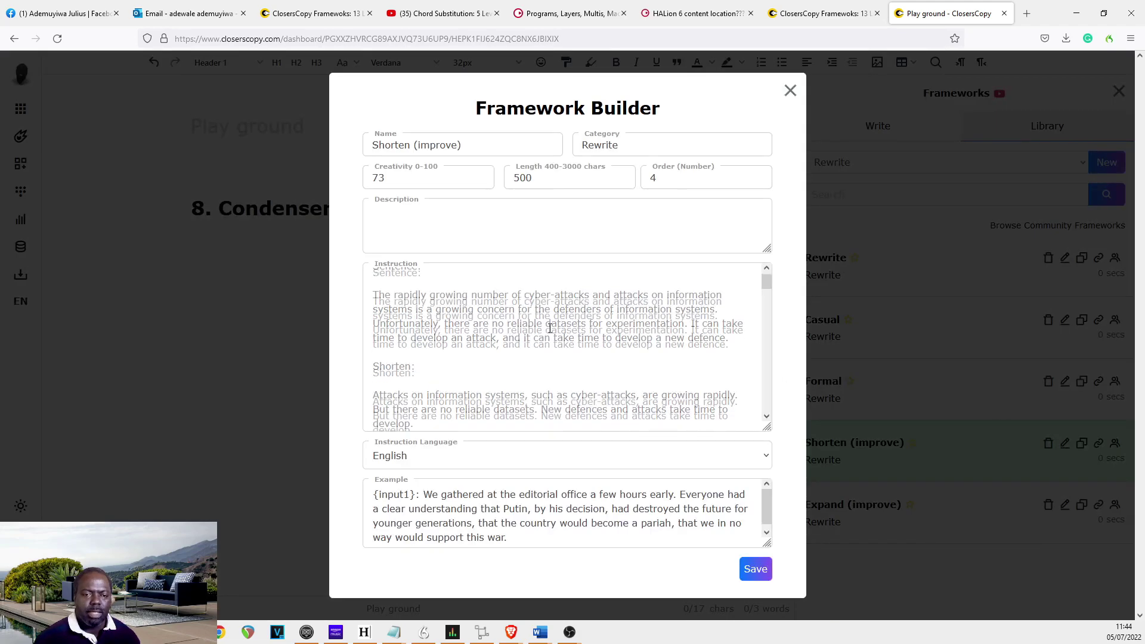
{"action": "key", "text": "Escape"}
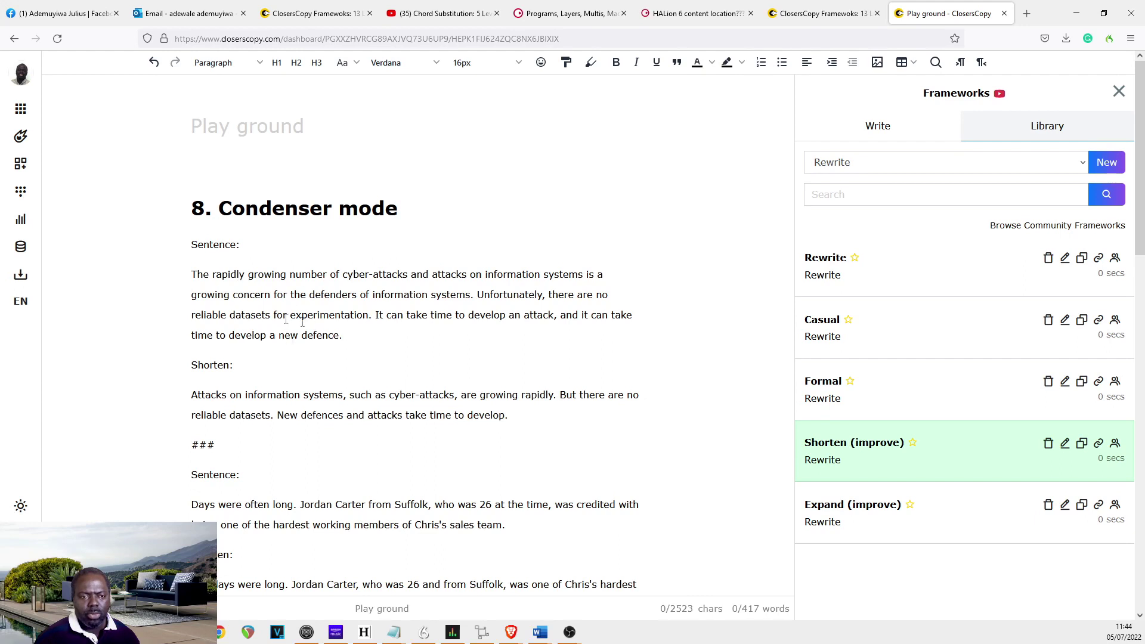
Examine the pasted samples, comparing each long sentence with its shortened version, starting with the one on cyber-attacks.
{"action": "left_click_drag", "start_coordinate": [343, 335], "coordinate": [194, 274]}
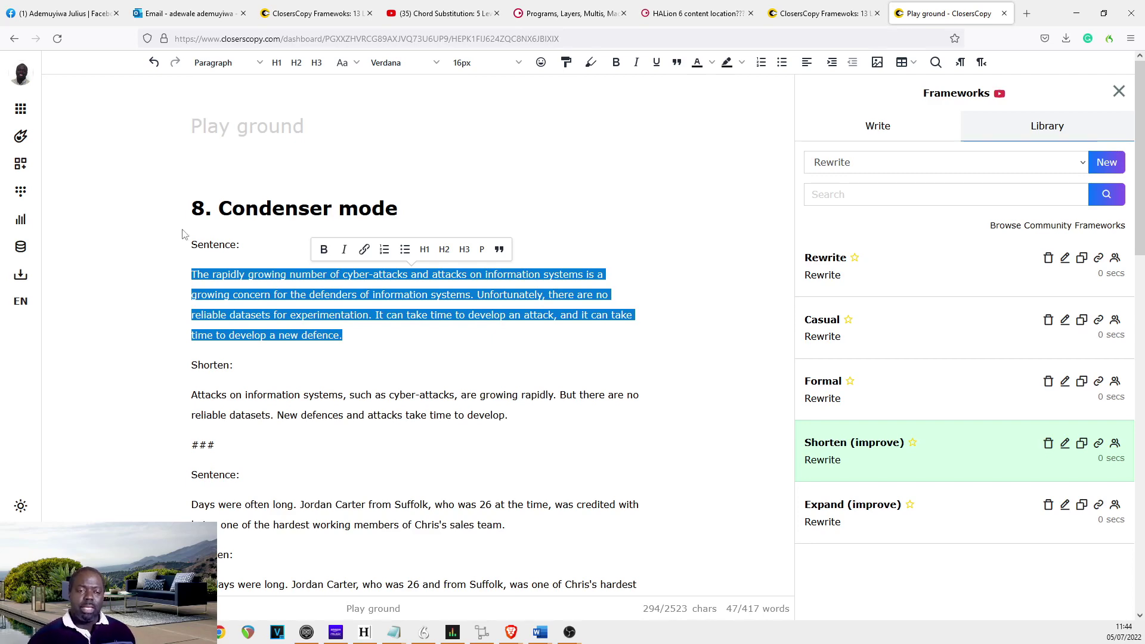
{"action": "scroll", "coordinate": [515, 279], "scroll_direction": "down", "scroll_amount": 2}
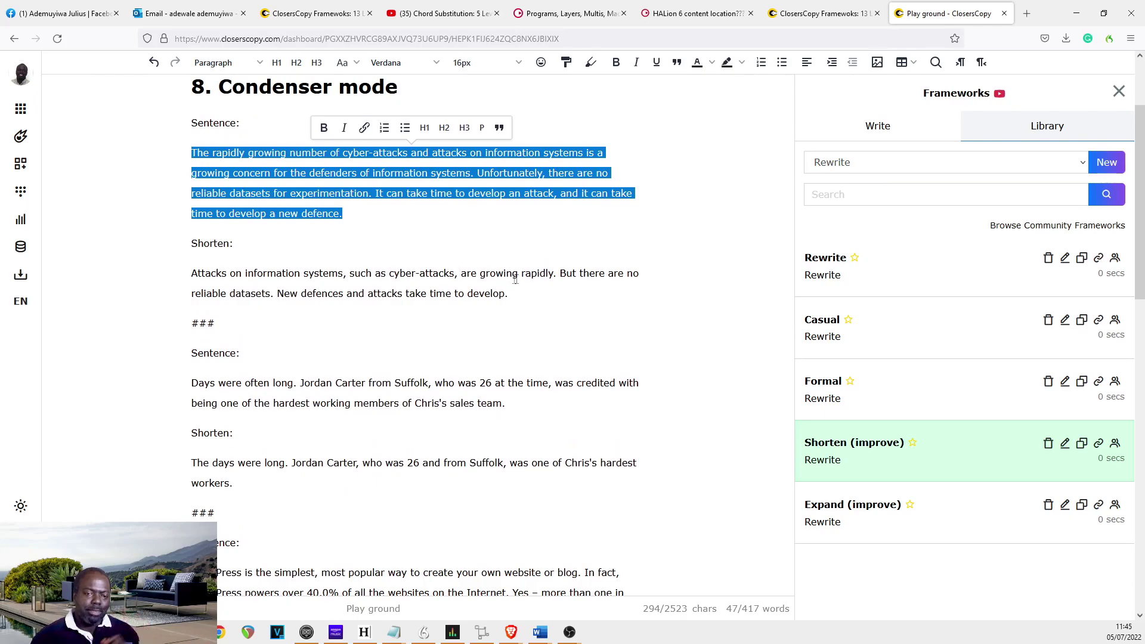
{"action": "scroll", "coordinate": [515, 280], "scroll_direction": "down", "scroll_amount": 15}
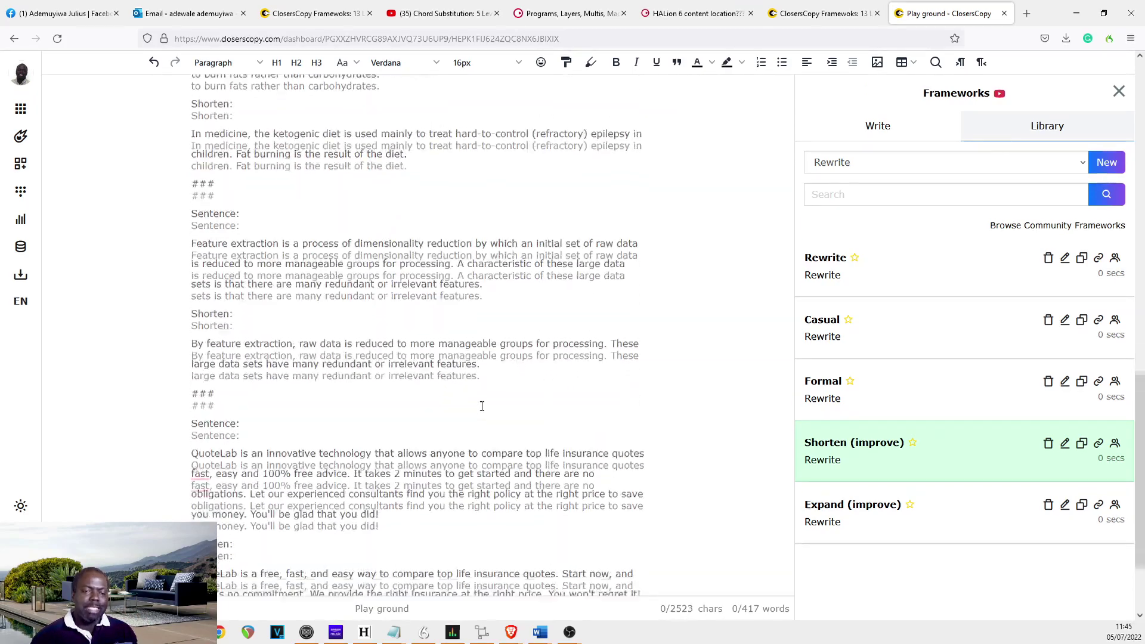
{"action": "scroll", "coordinate": [412, 386], "scroll_direction": "up", "scroll_amount": 8}
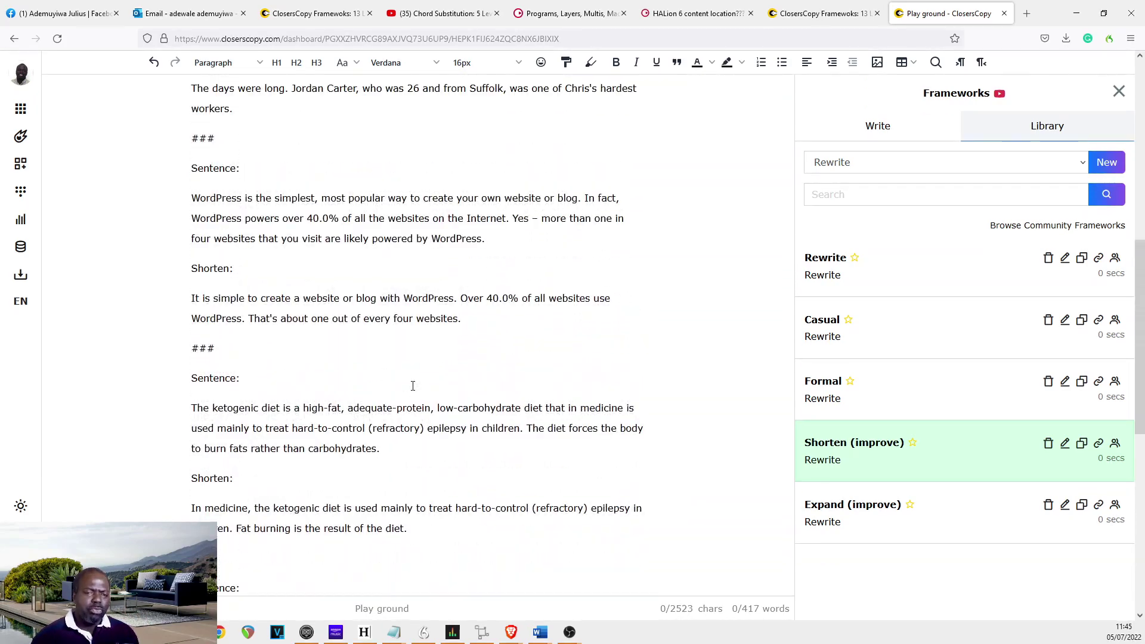
{"action": "scroll", "coordinate": [412, 385], "scroll_direction": "up", "scroll_amount": 8}
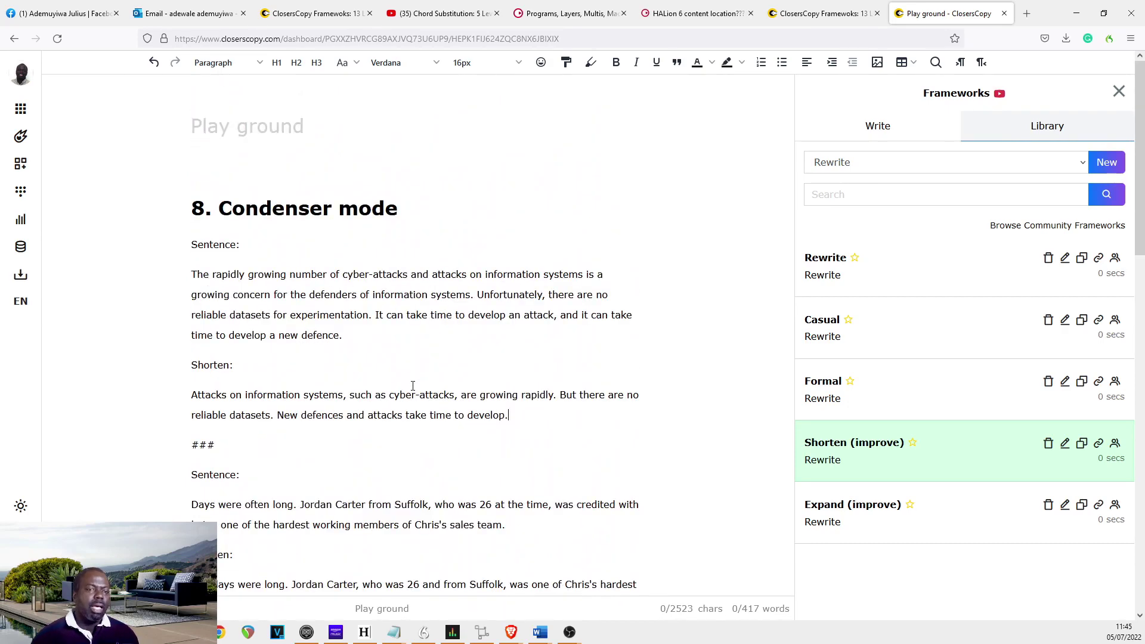
{"action": "left_click", "coordinate": [229, 365]}
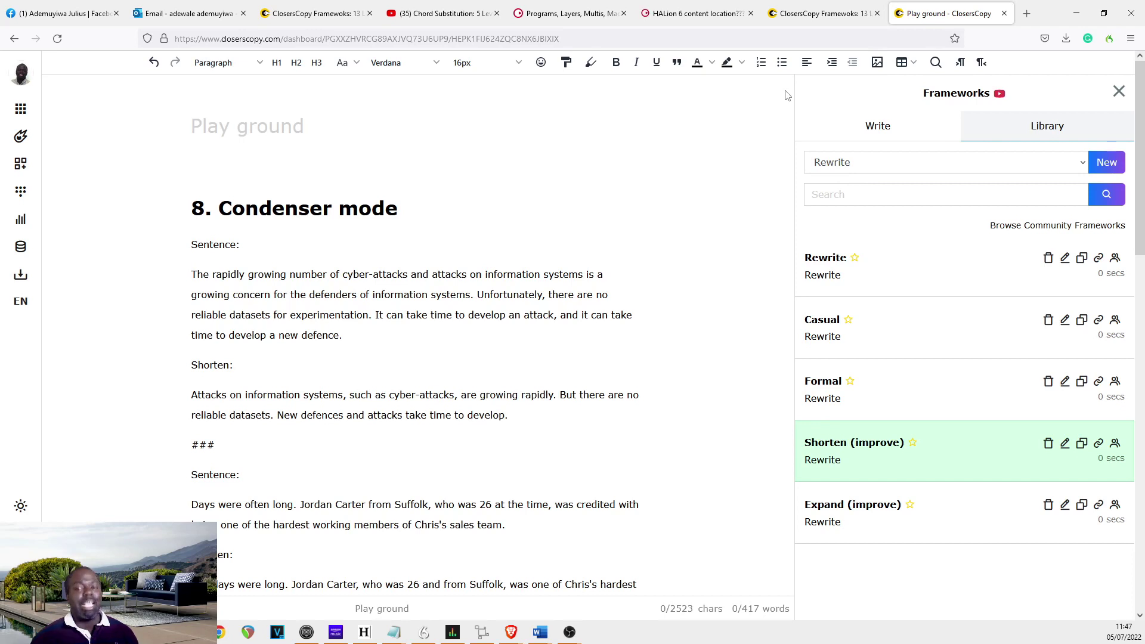
Return to the 13 levels outline and highlight "Colouring mode" in item 10.
{"action": "key", "text": "ctrl+shift+Tab"}
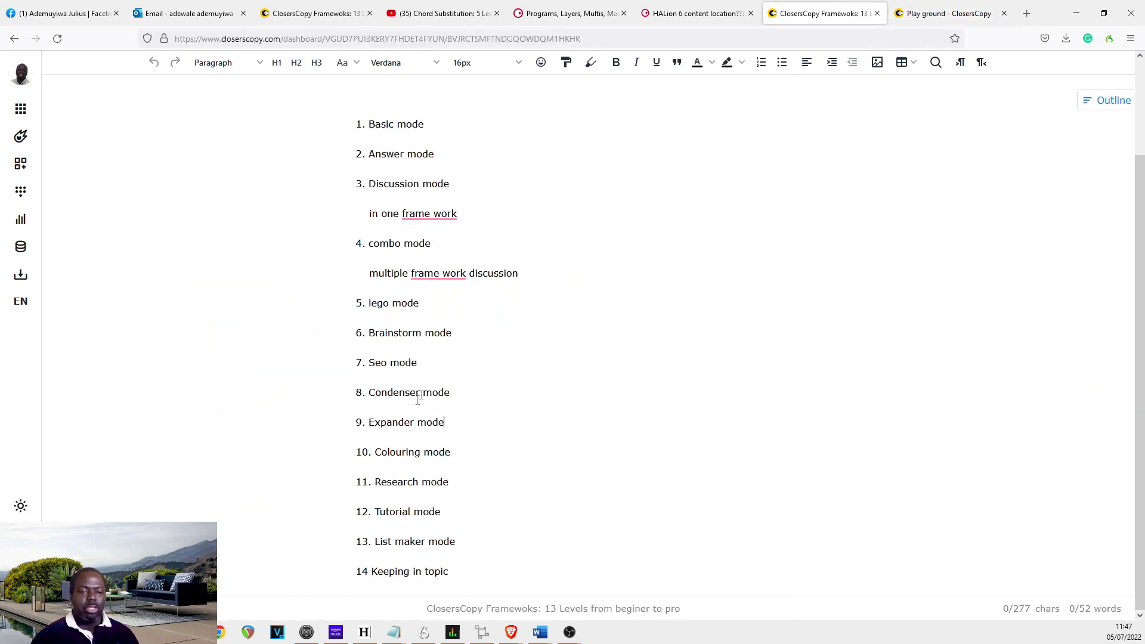
{"action": "left_click_drag", "start_coordinate": [451, 452], "coordinate": [376, 454]}
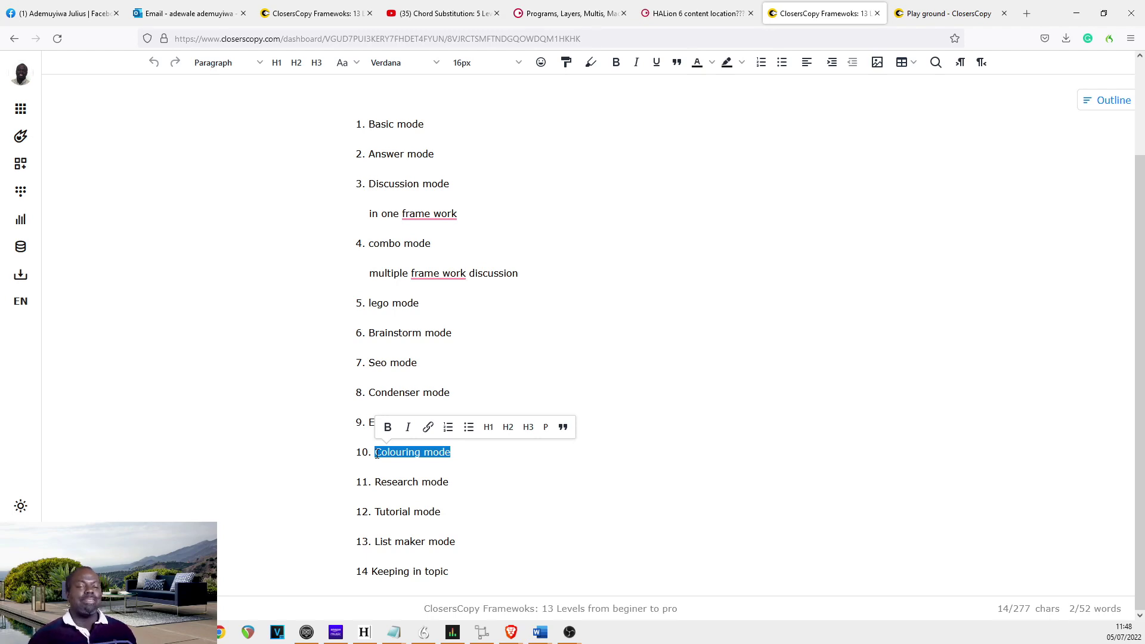
{"action": "scroll", "coordinate": [744, 310], "scroll_direction": "up", "scroll_amount": 2}
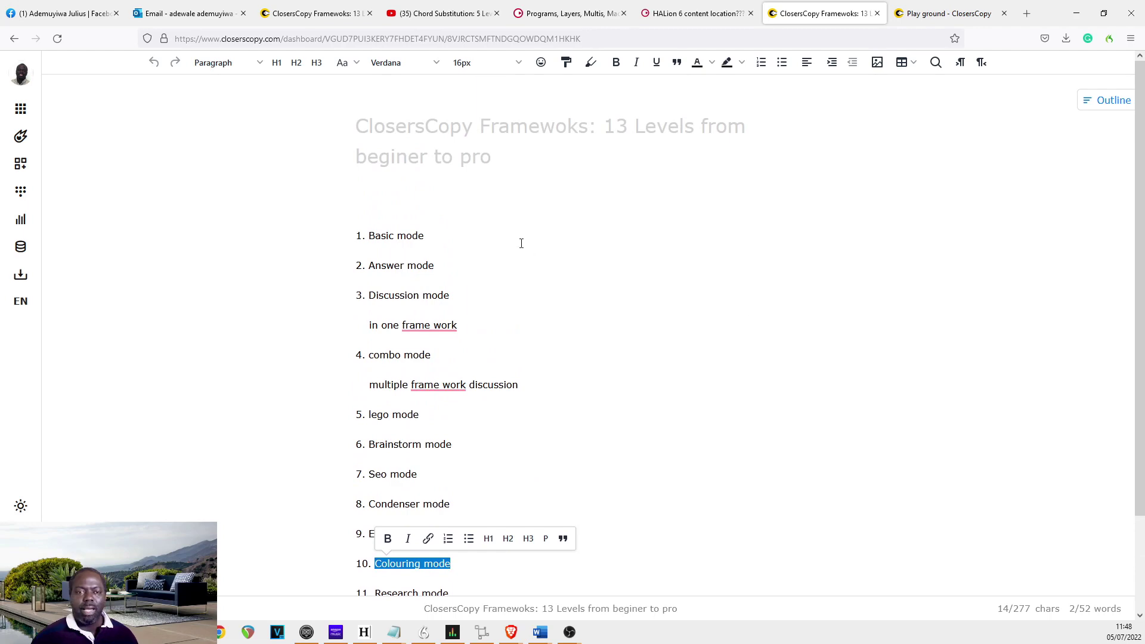
{"action": "scroll", "coordinate": [224, 235], "scroll_direction": "down", "scroll_amount": 2}
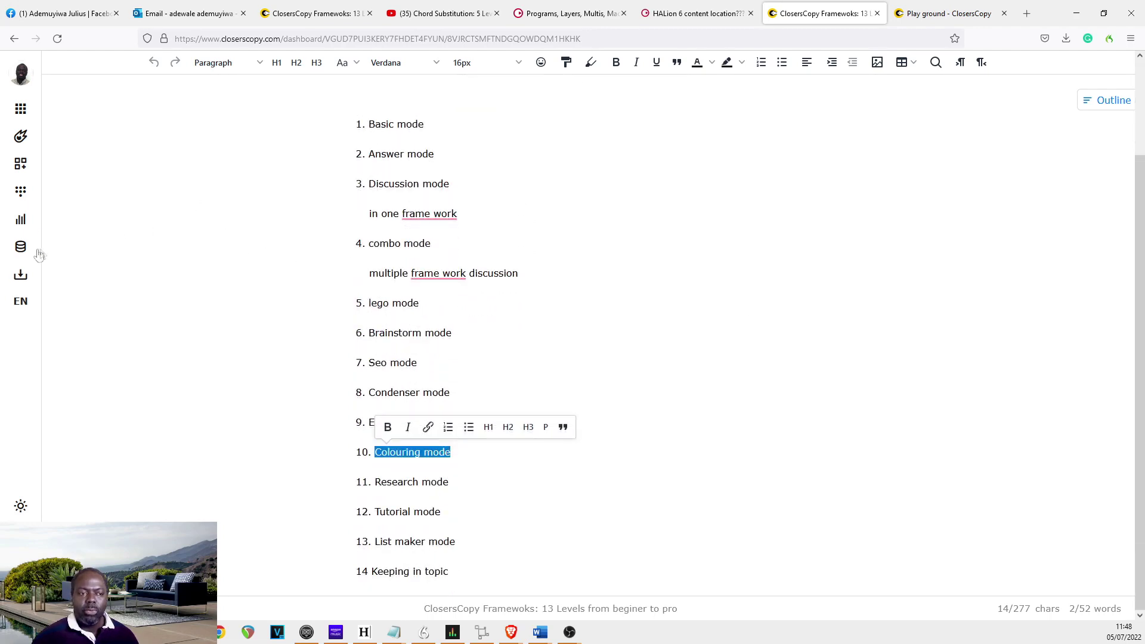
{"action": "left_click", "coordinate": [22, 191]}
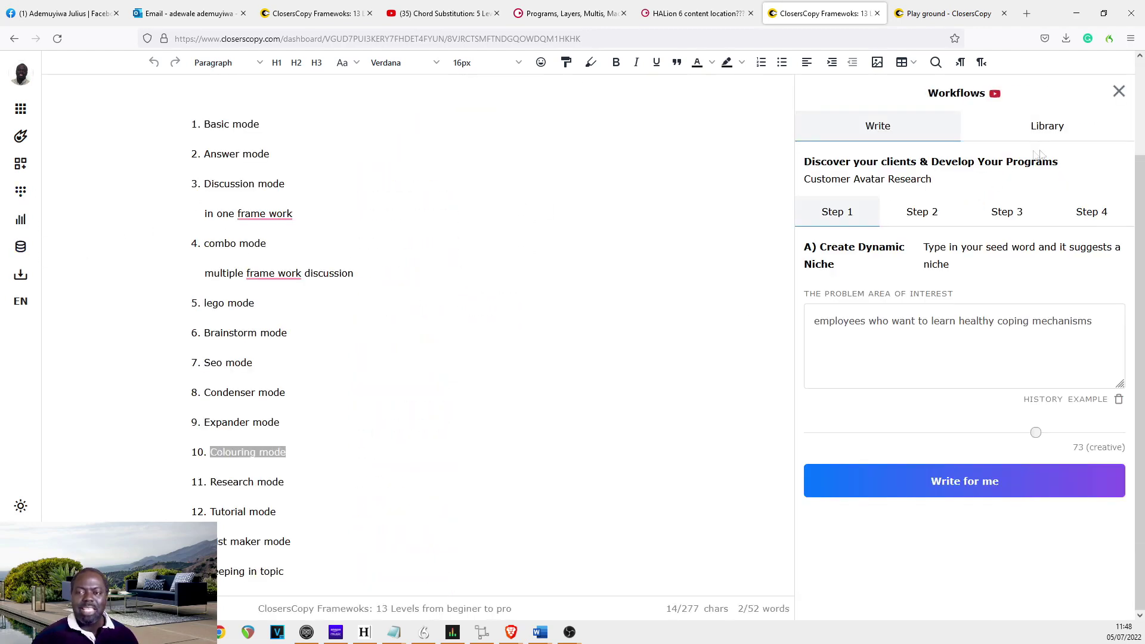
{"action": "left_click", "coordinate": [1047, 130]}
{"action": "left_click", "coordinate": [20, 191]}
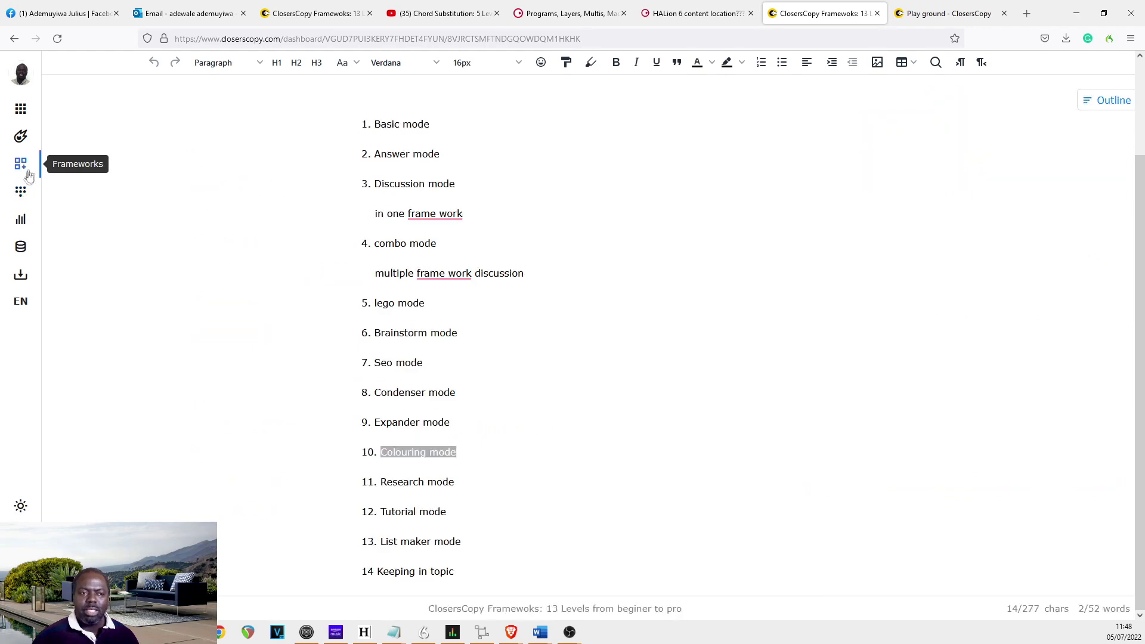
Show the Entizers category of the framework library beside the outline and widen the Frameworks area slightly.
{"action": "left_click", "coordinate": [29, 175]}
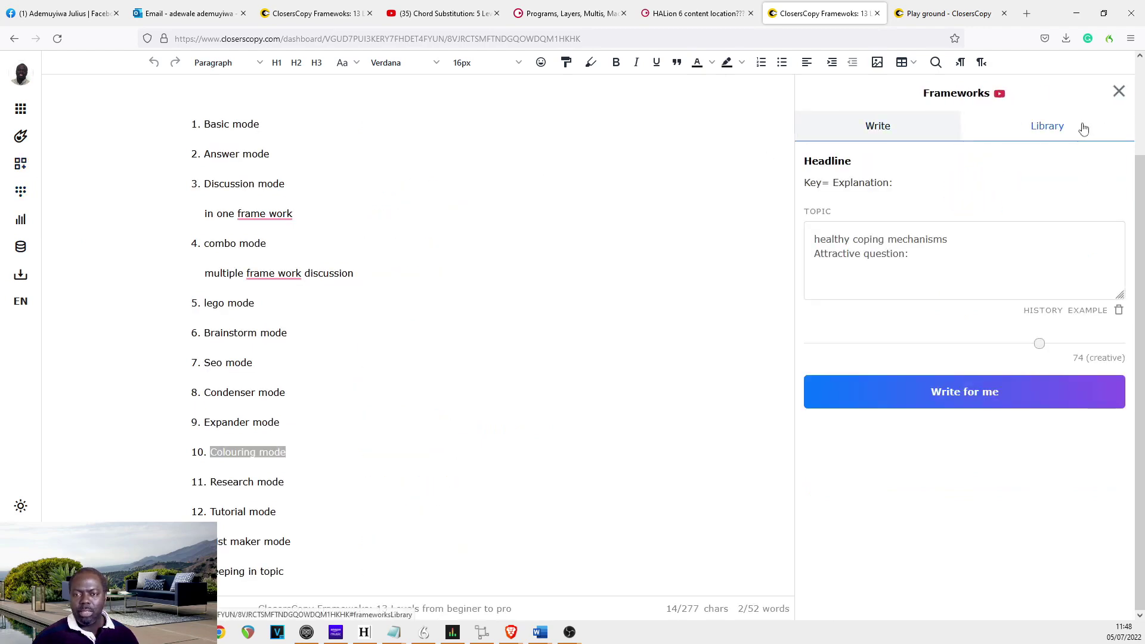
{"action": "left_click", "coordinate": [1067, 127]}
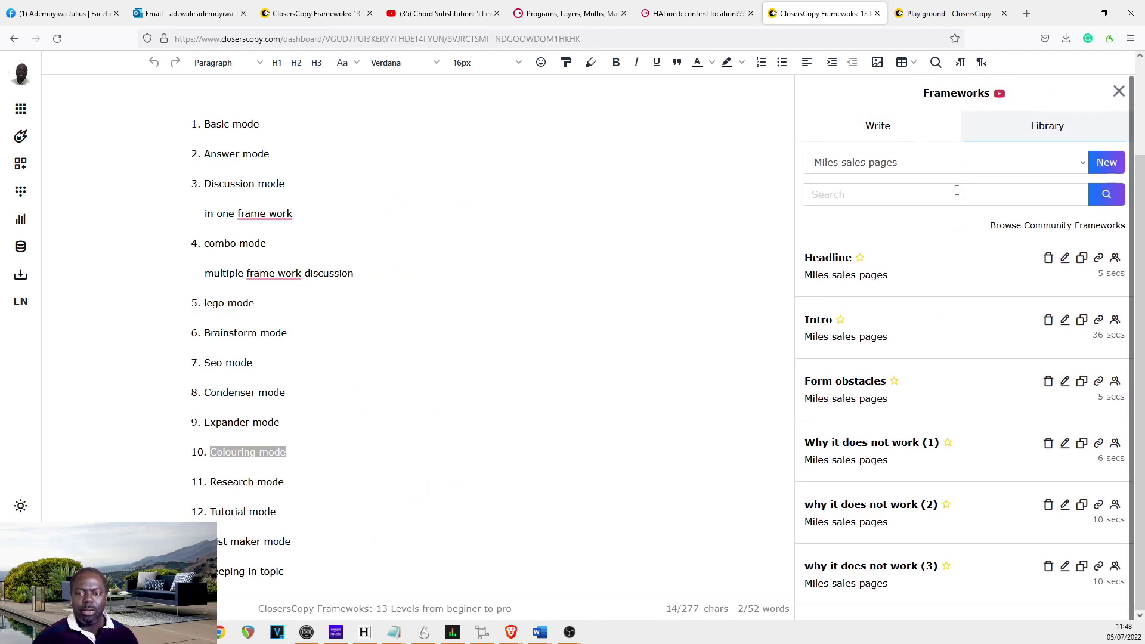
{"action": "left_click", "coordinate": [957, 164]}
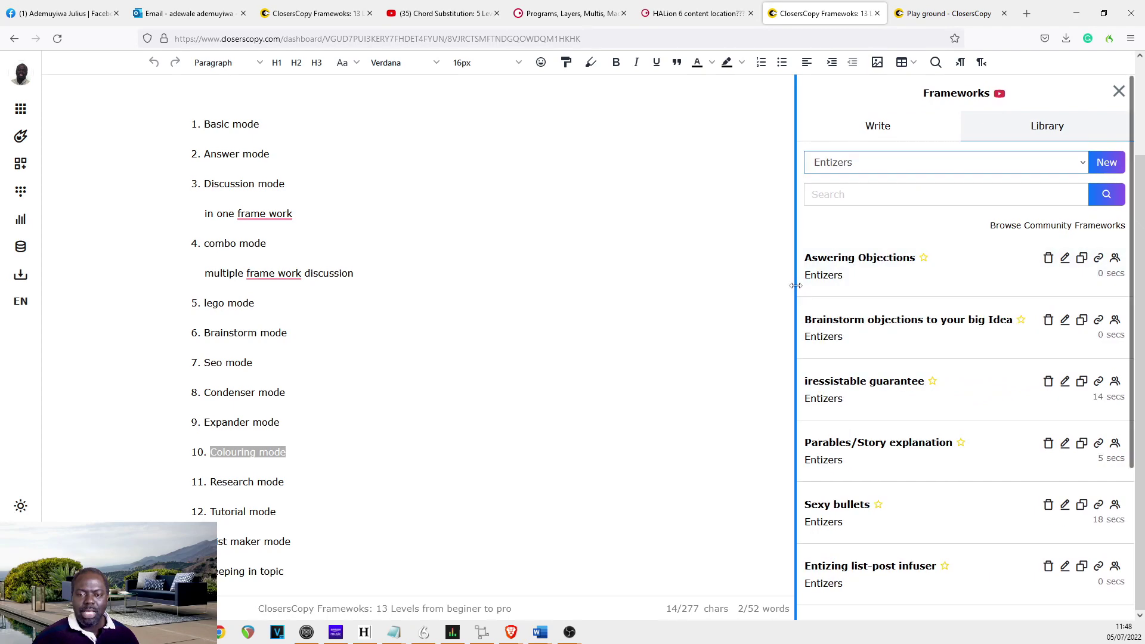
{"action": "left_click_drag", "start_coordinate": [796, 286], "coordinate": [754, 285]}
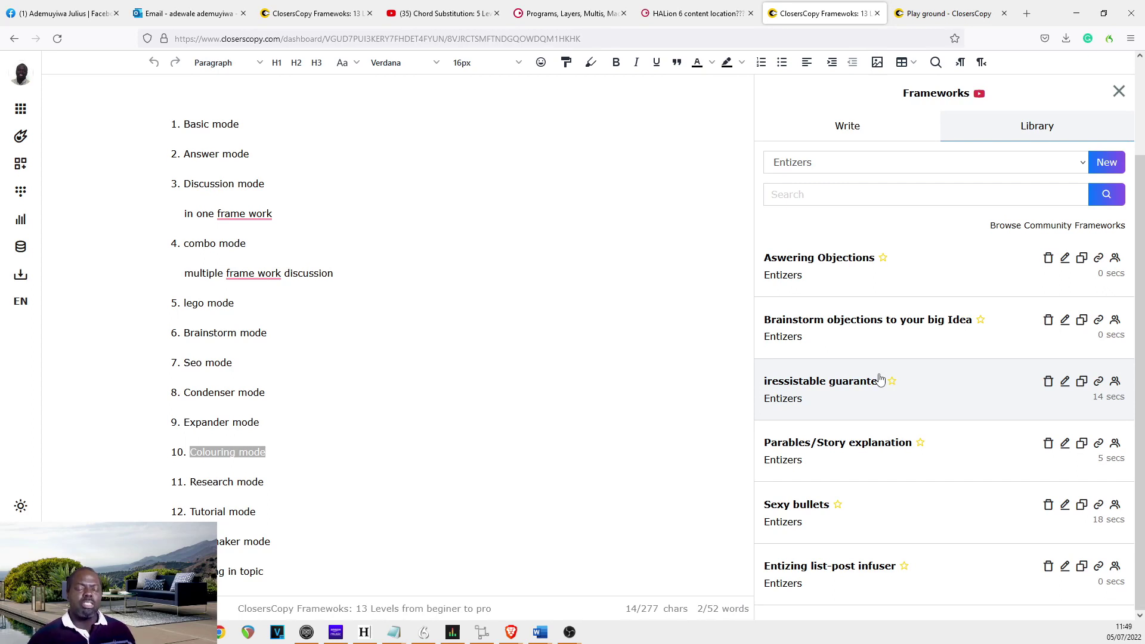
Generate new headlines with the "Add facination to your headline" framework from the original headline "How to develop healthy coping habits".
{"action": "scroll", "coordinate": [880, 380], "scroll_direction": "down", "scroll_amount": 3}
{"action": "left_click", "coordinate": [859, 544]}
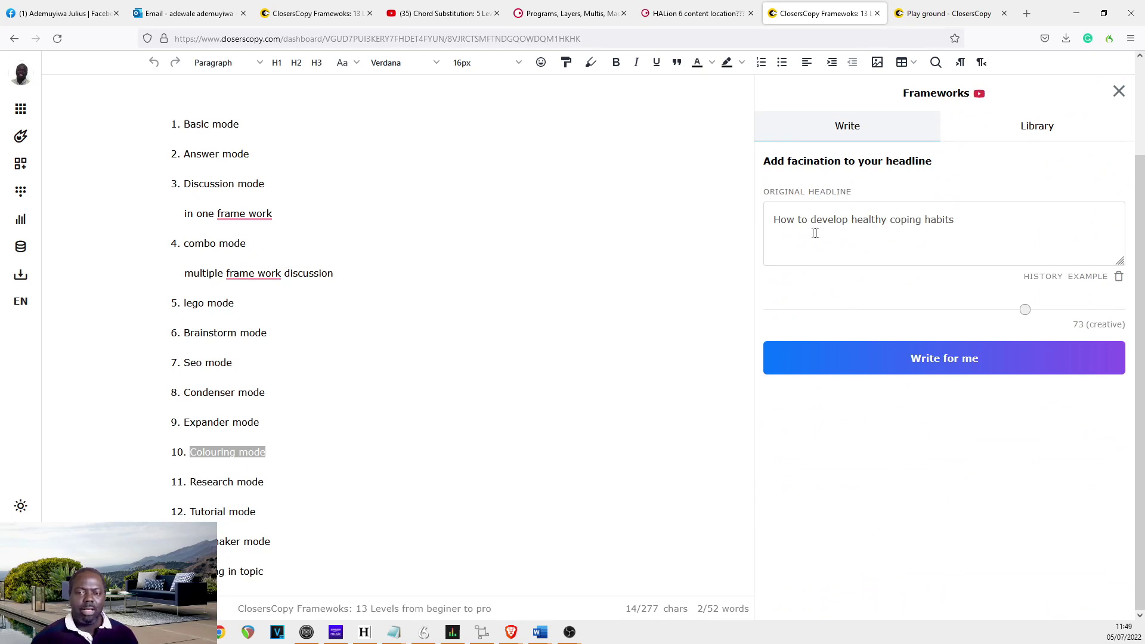
{"action": "left_click", "coordinate": [987, 361]}
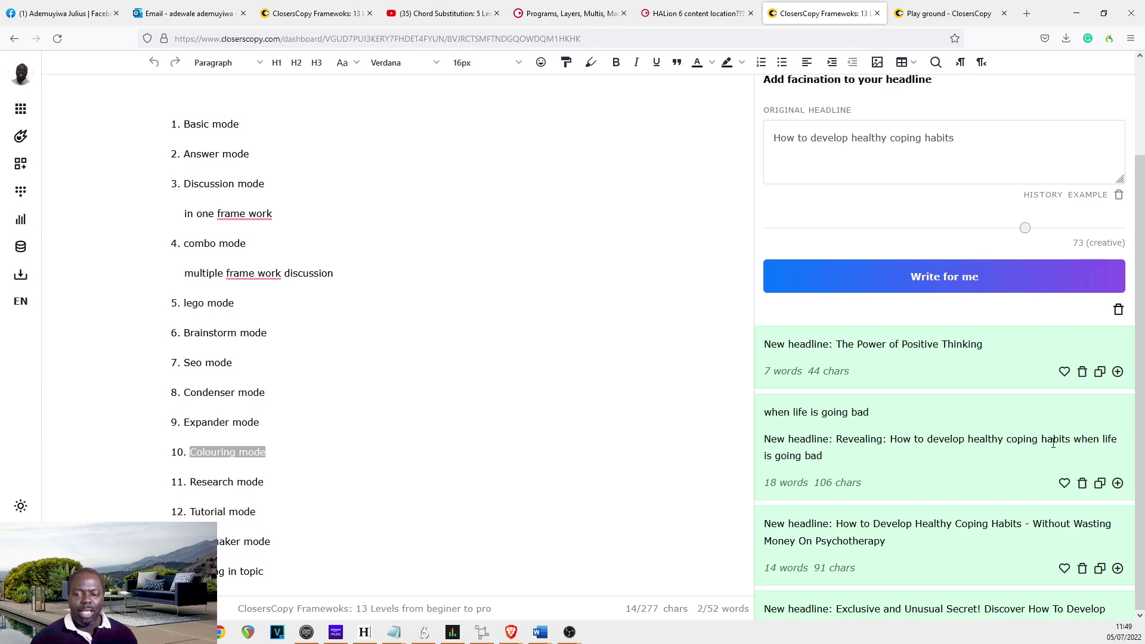
{"action": "scroll", "coordinate": [966, 455], "scroll_direction": "down", "scroll_amount": 2}
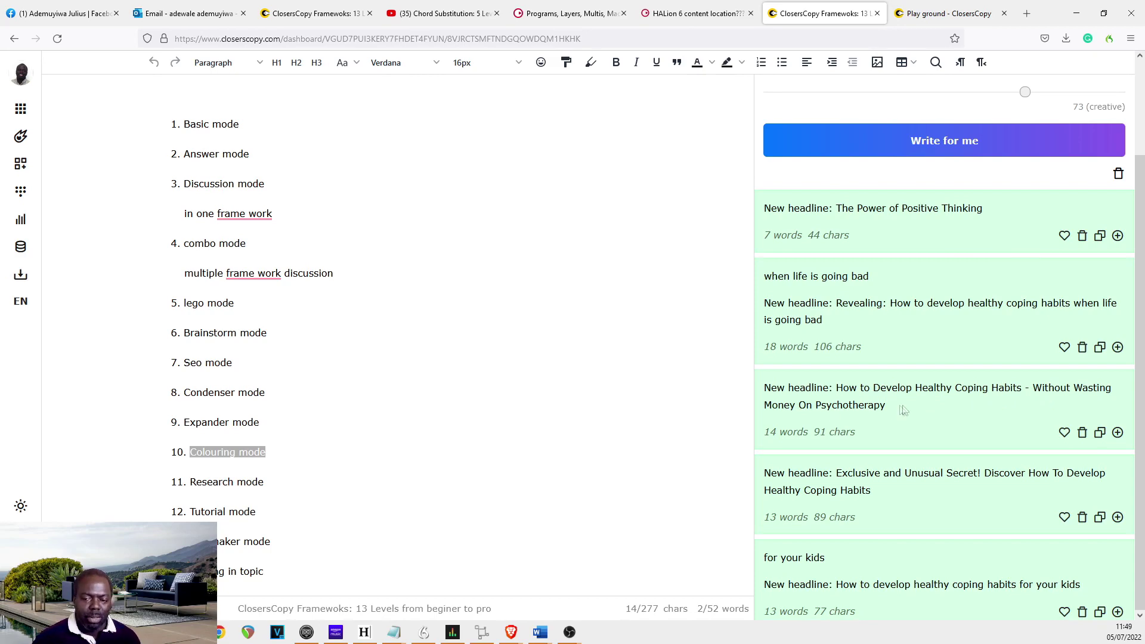
Examine the generated headlines and the original/new headline pairs in the instruction of the "Add facination to your headline" framework.
{"action": "scroll", "coordinate": [912, 406], "scroll_direction": "down", "scroll_amount": 1}
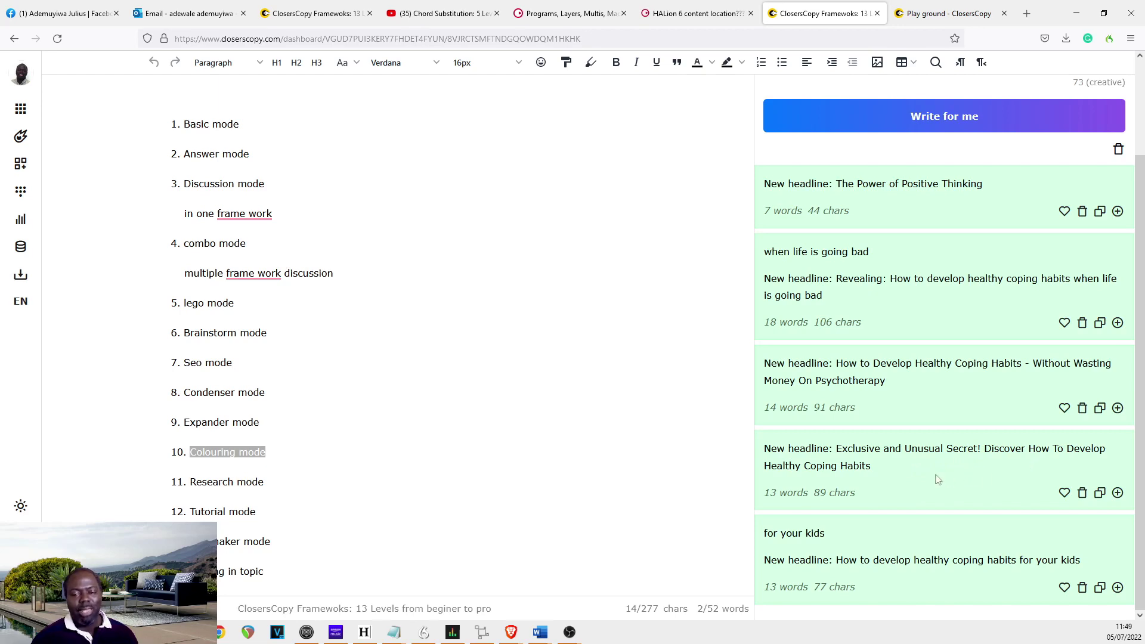
{"action": "scroll", "coordinate": [902, 471], "scroll_direction": "up", "scroll_amount": 2}
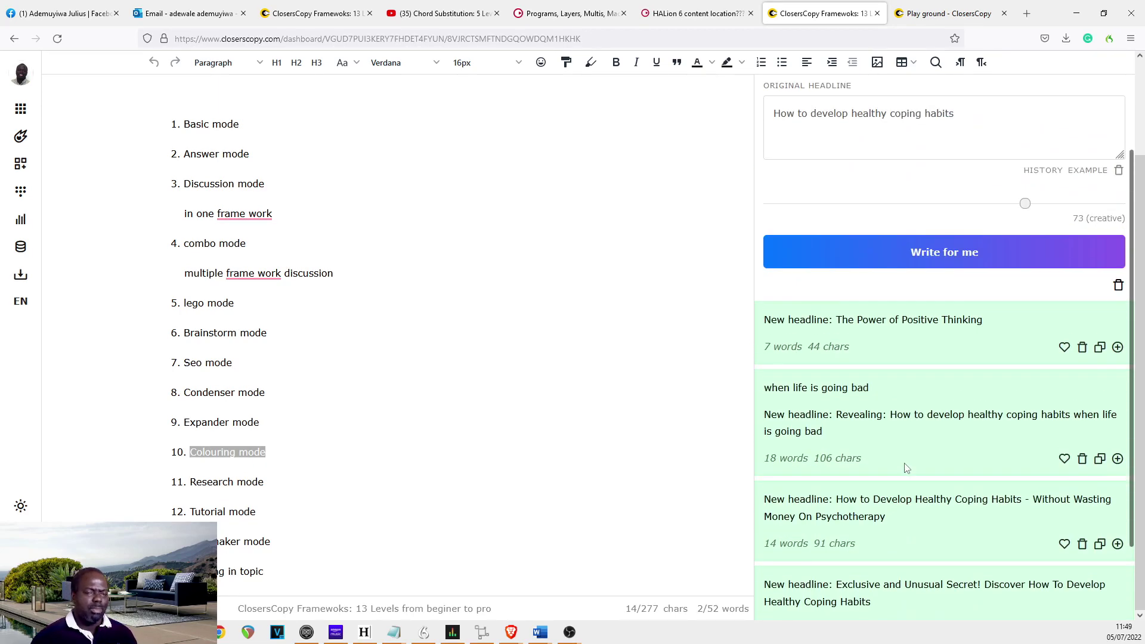
{"action": "scroll", "coordinate": [905, 468], "scroll_direction": "up", "scroll_amount": 3}
{"action": "left_click", "coordinate": [1036, 122]}
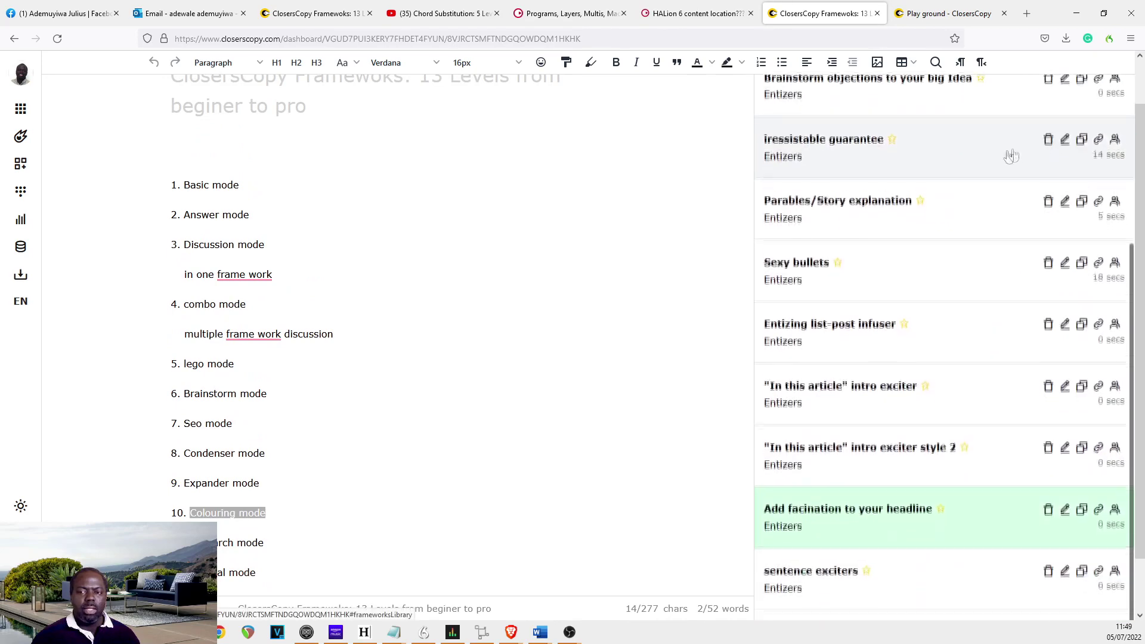
{"action": "left_click", "coordinate": [1065, 499]}
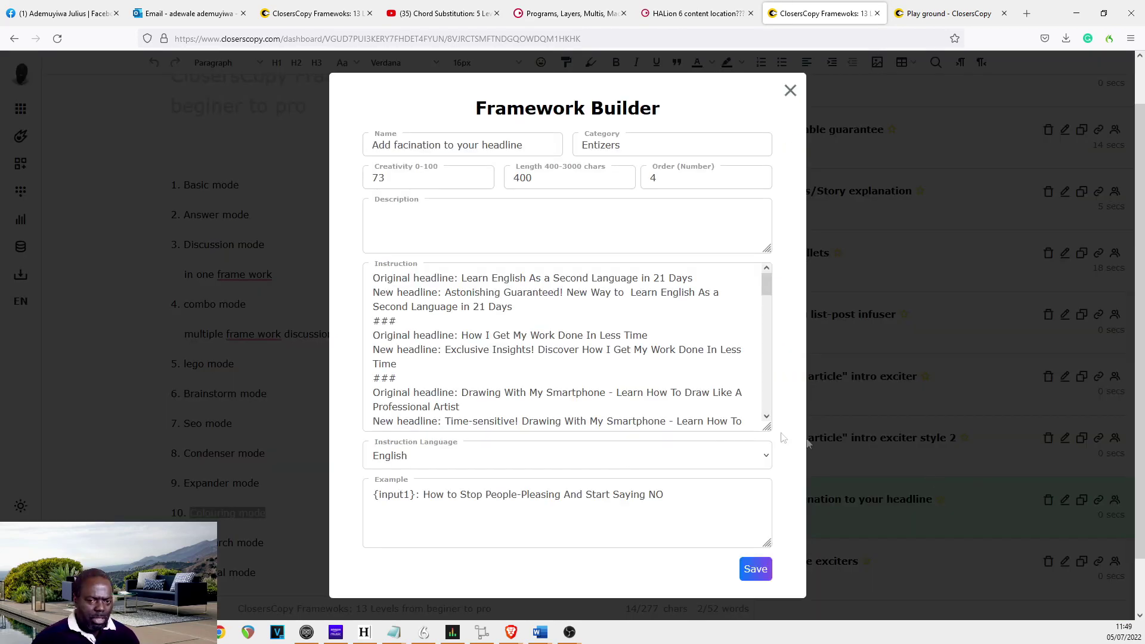
{"action": "left_click_drag", "start_coordinate": [539, 305], "coordinate": [448, 297]}
{"action": "left_click", "coordinate": [511, 271]}
{"action": "key", "text": "Escape"}
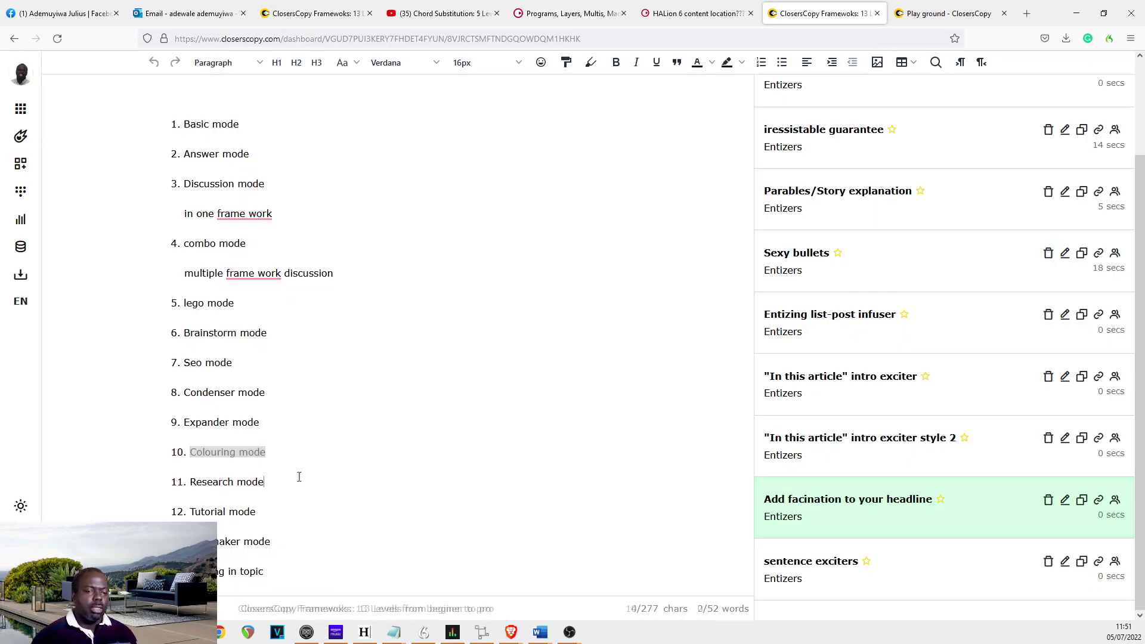
Copy "11. Research mode" from the outline over the Condenser mode heading in the Play ground document and delete everything below it.
{"action": "left_click_drag", "start_coordinate": [298, 481], "coordinate": [161, 481]}
{"action": "key", "text": "ctrl+c"}
{"action": "scroll", "coordinate": [161, 482], "scroll_direction": "up", "scroll_amount": 2}
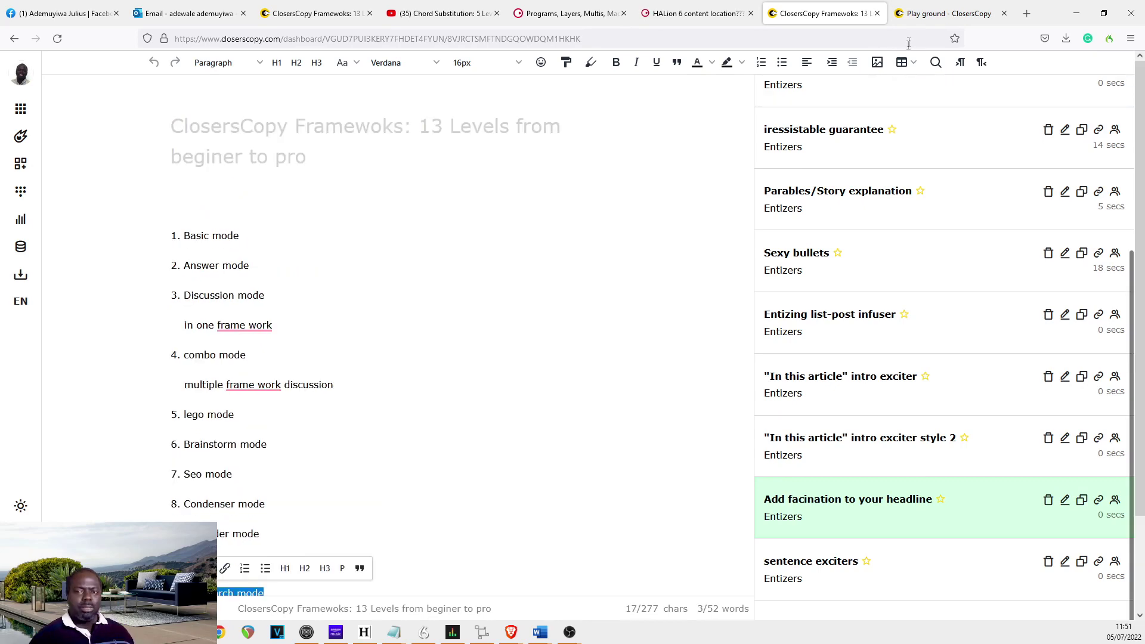
{"action": "left_click", "coordinate": [954, 15]}
{"action": "left_click_drag", "start_coordinate": [460, 208], "coordinate": [178, 209]}
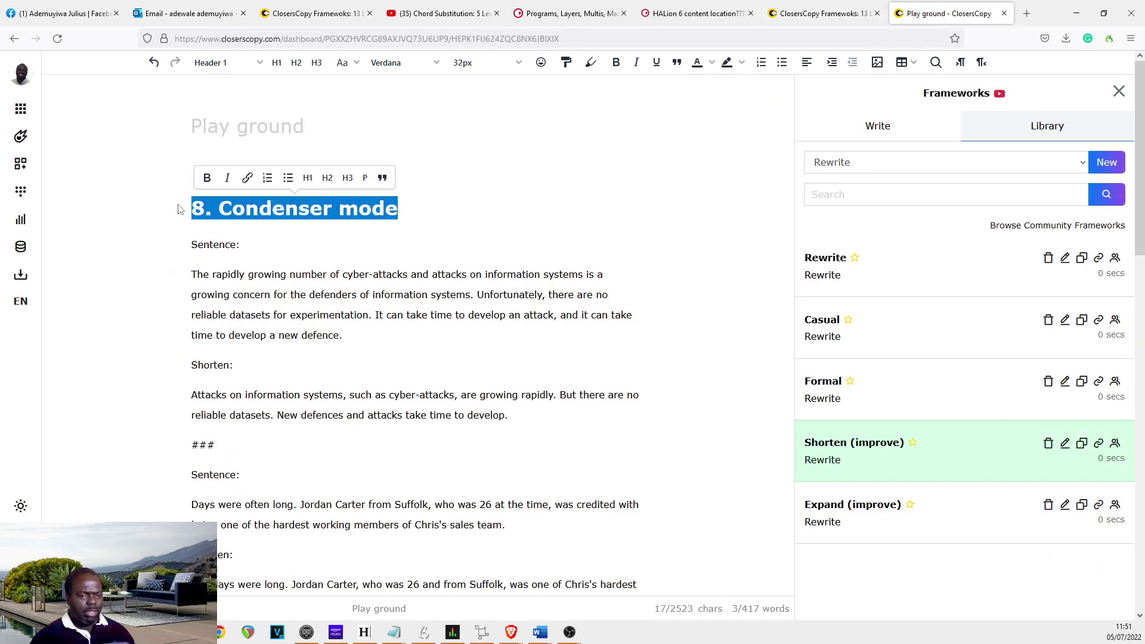
{"action": "key", "text": "ctrl+v"}
{"action": "key", "text": "ctrl+shift+End"}
{"action": "key", "text": "Delete"}
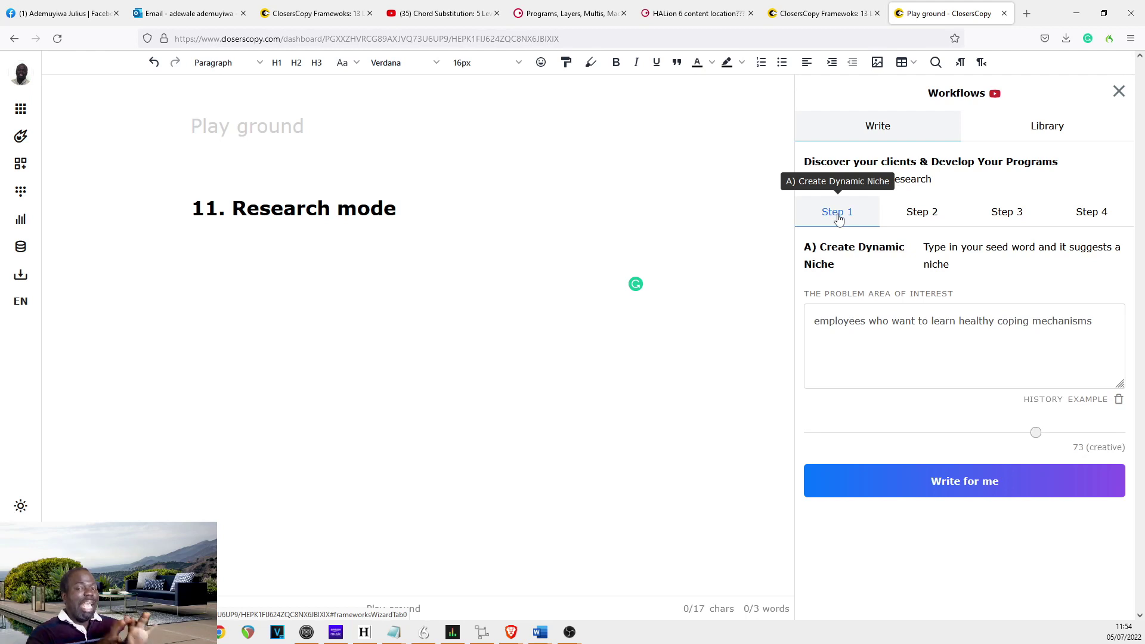
Highlight the "11. Research mode" heading and search all categories of the framework library for "Avater".
{"action": "left_click_drag", "start_coordinate": [396, 208], "coordinate": [192, 209]}
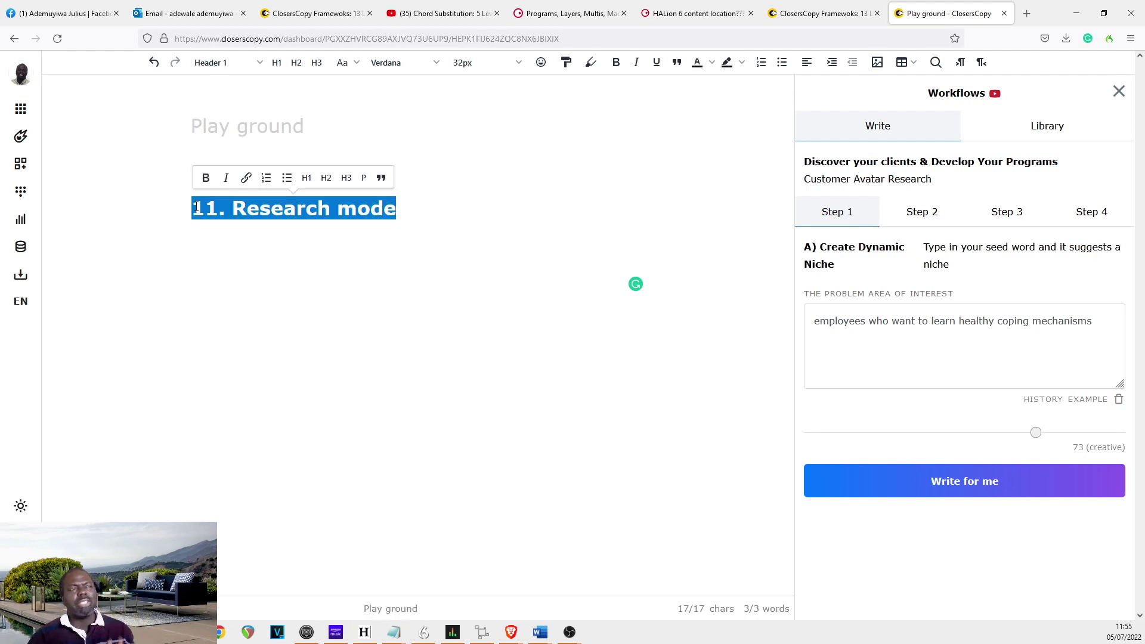
{"action": "left_click", "coordinate": [34, 165]}
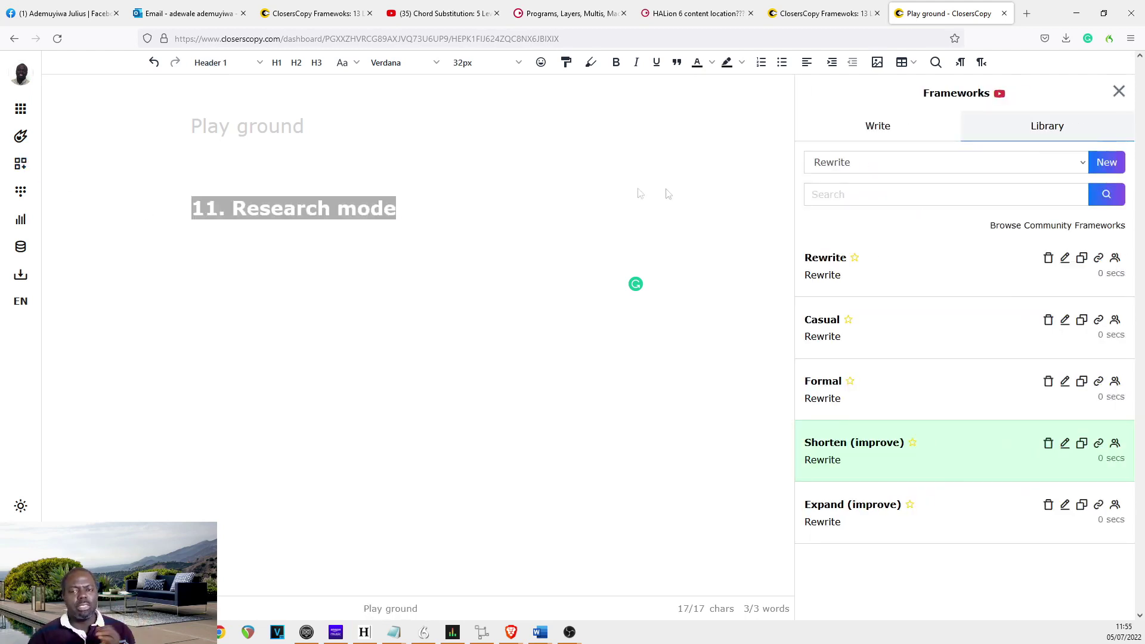
{"action": "left_click", "coordinate": [1022, 170]}
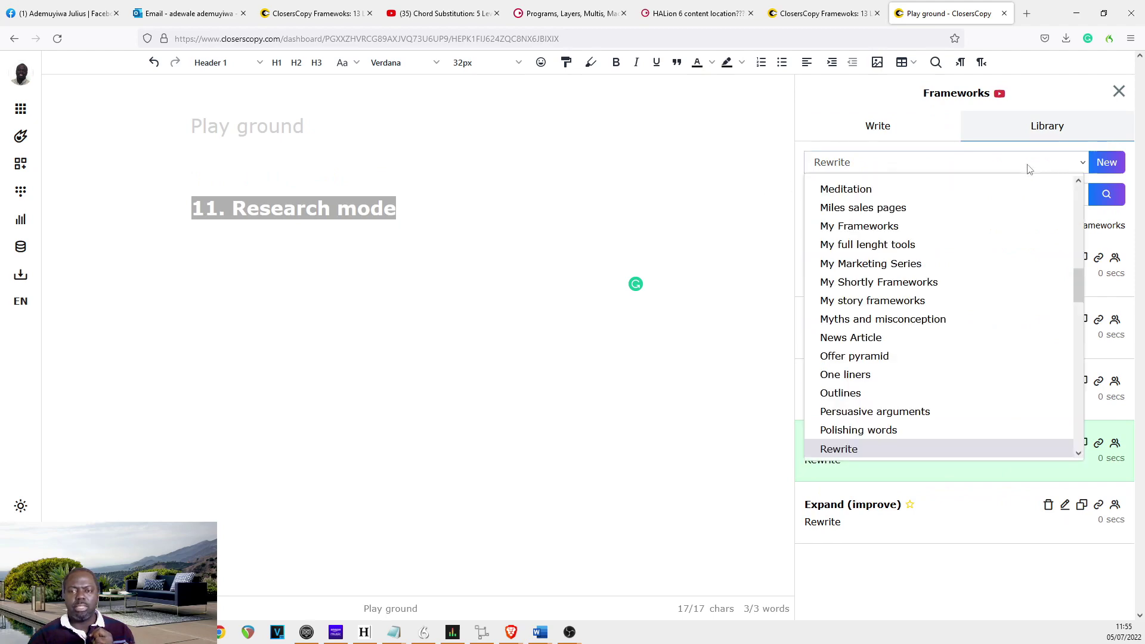
{"action": "scroll", "coordinate": [1055, 191], "scroll_direction": "up", "scroll_amount": 5}
{"action": "scroll", "coordinate": [1057, 193], "scroll_direction": "up", "scroll_amount": 2}
{"action": "left_click", "coordinate": [1056, 189]}
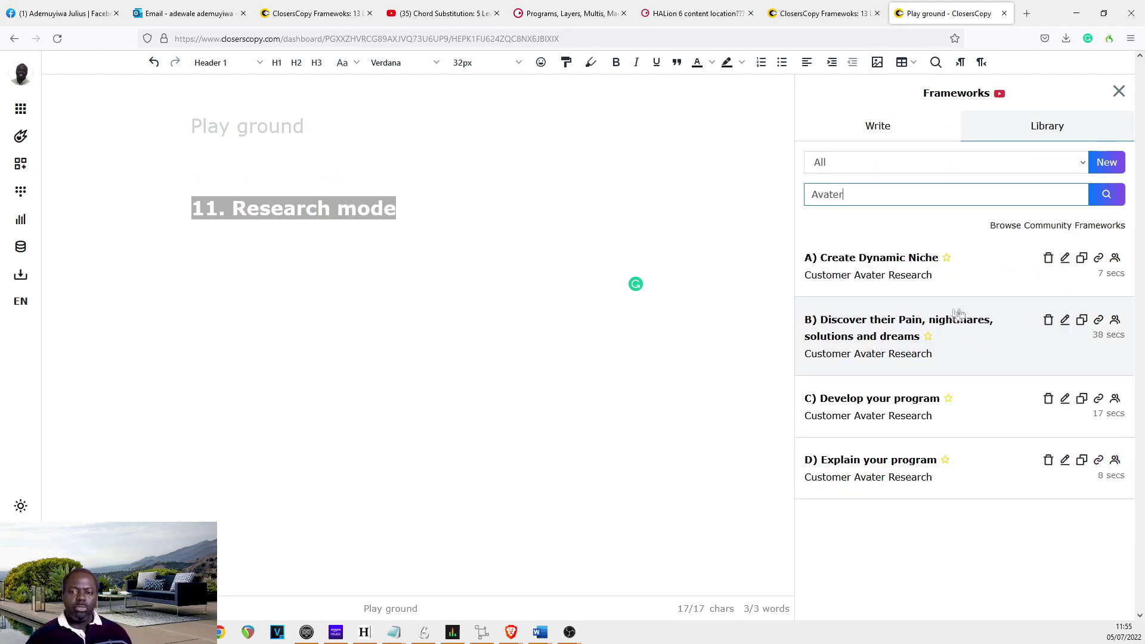
Copy the full instruction of the "B) Discover their Pain, nightmares, solutions and dreams" framework into the document below the Research mode heading.
{"action": "left_click", "coordinate": [1066, 323]}
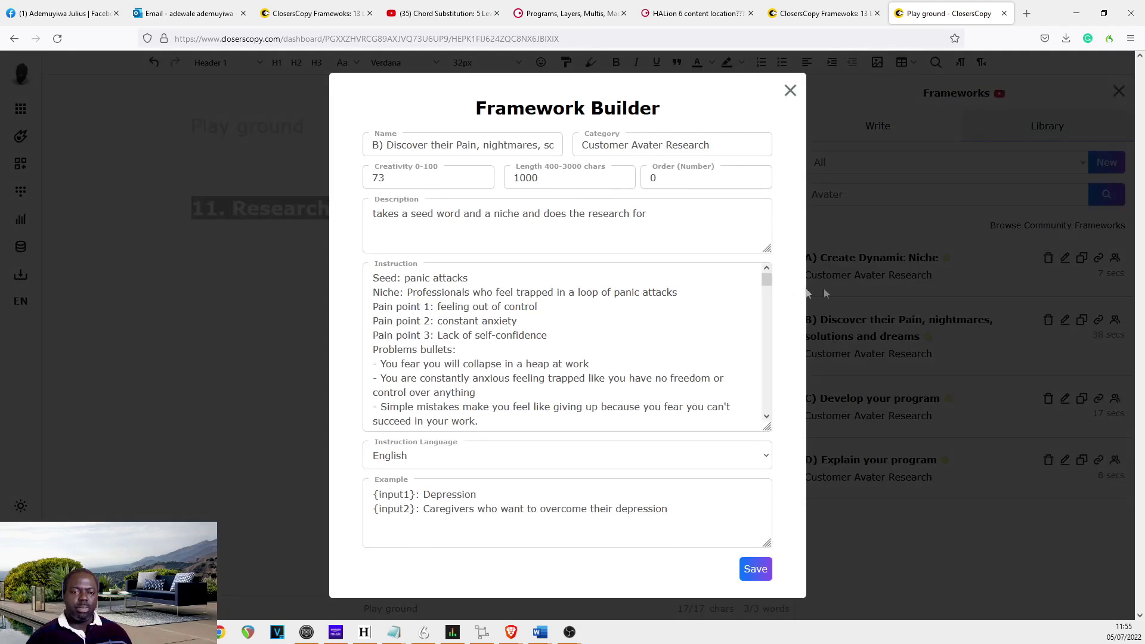
{"action": "left_click", "coordinate": [768, 279]}
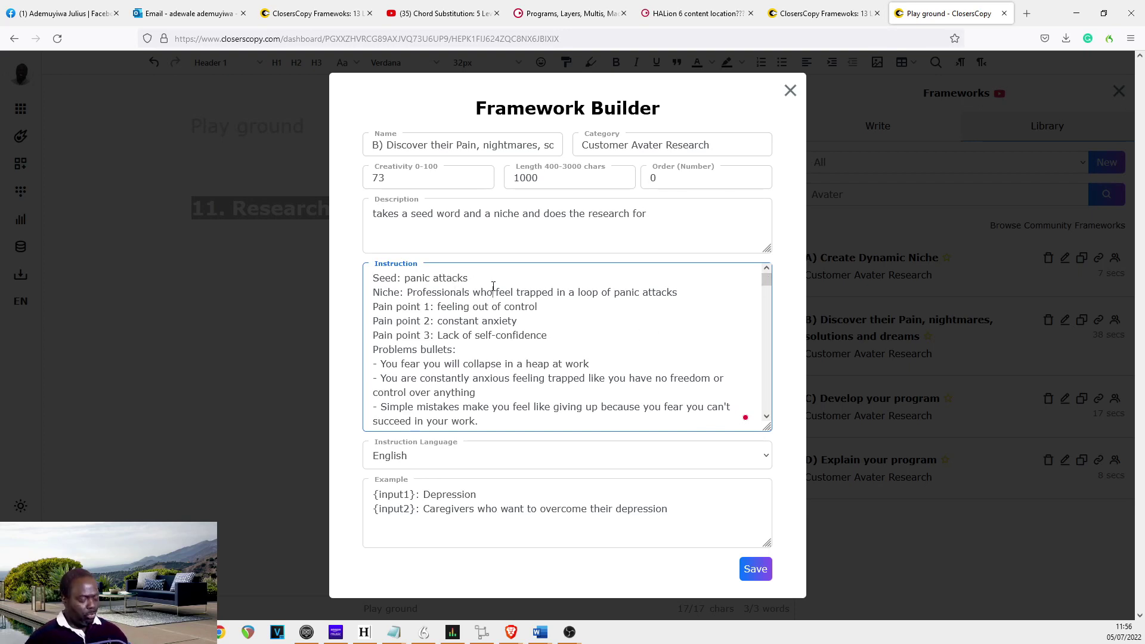
{"action": "key", "text": "ctrl+a"}
{"action": "key", "text": "ctrl+c"}
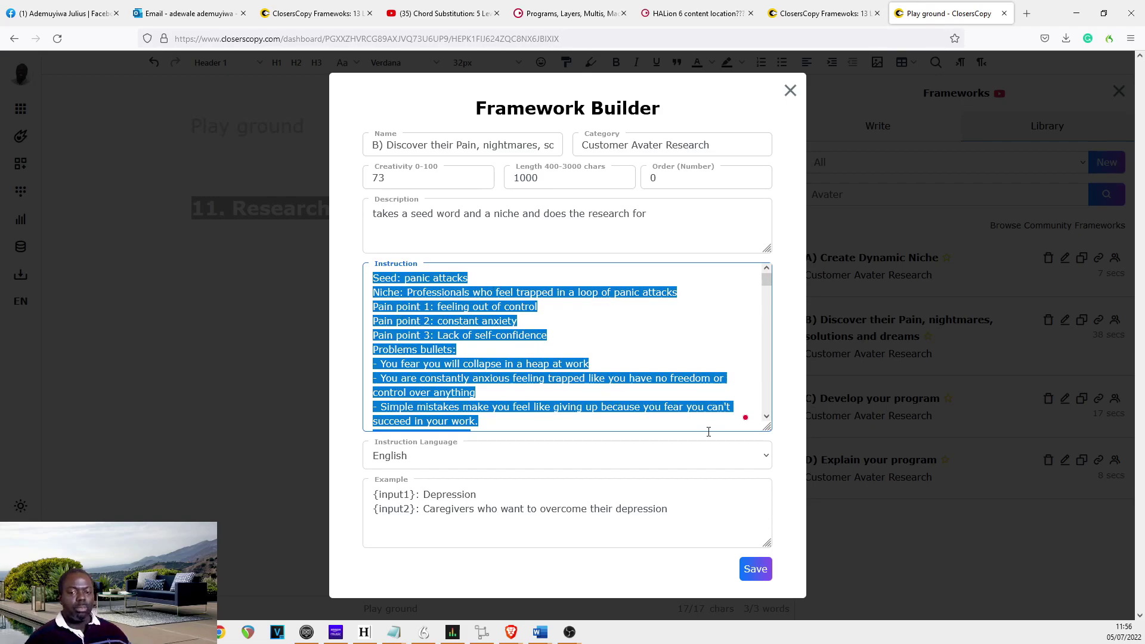
{"action": "left_click", "coordinate": [790, 90]}
{"action": "key", "text": "ctrl+v"}
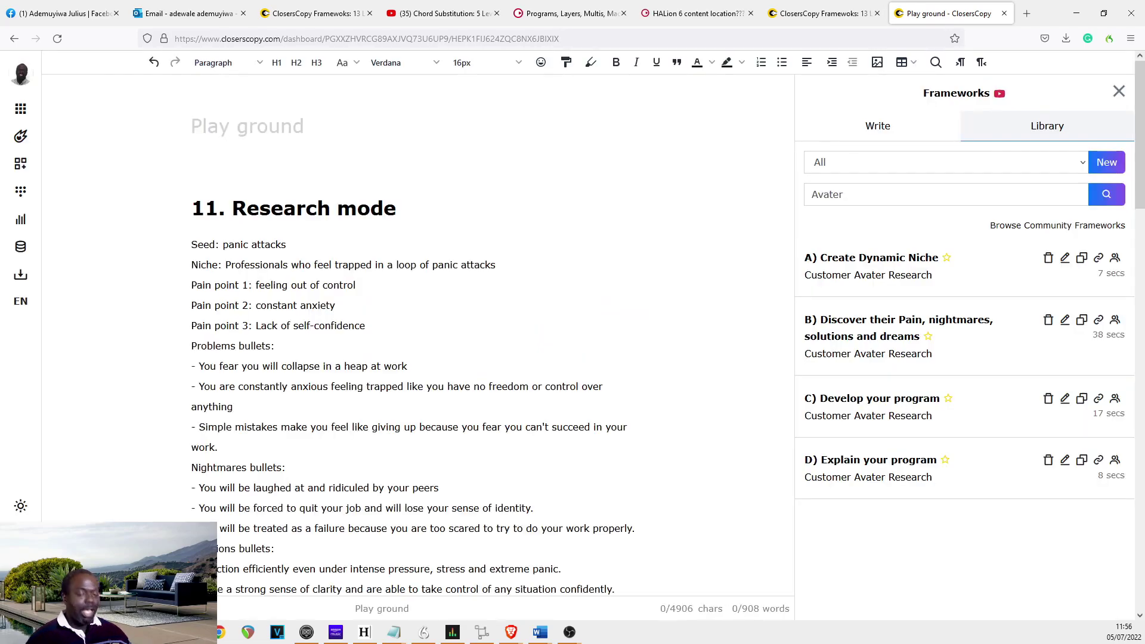
Examine the pasted research sample, highlighting the problems, nightmares, solutions and dreams bullet labels and the "Problems combined" label.
{"action": "scroll", "coordinate": [257, 389], "scroll_direction": "down", "scroll_amount": 3}
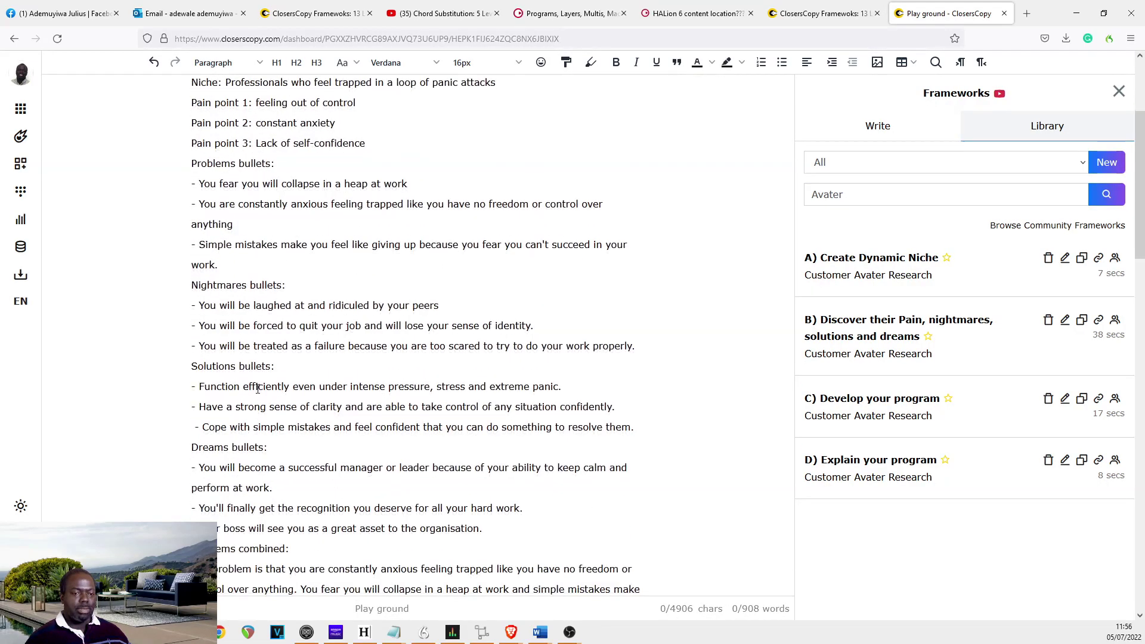
{"action": "scroll", "coordinate": [257, 389], "scroll_direction": "down", "scroll_amount": 15}
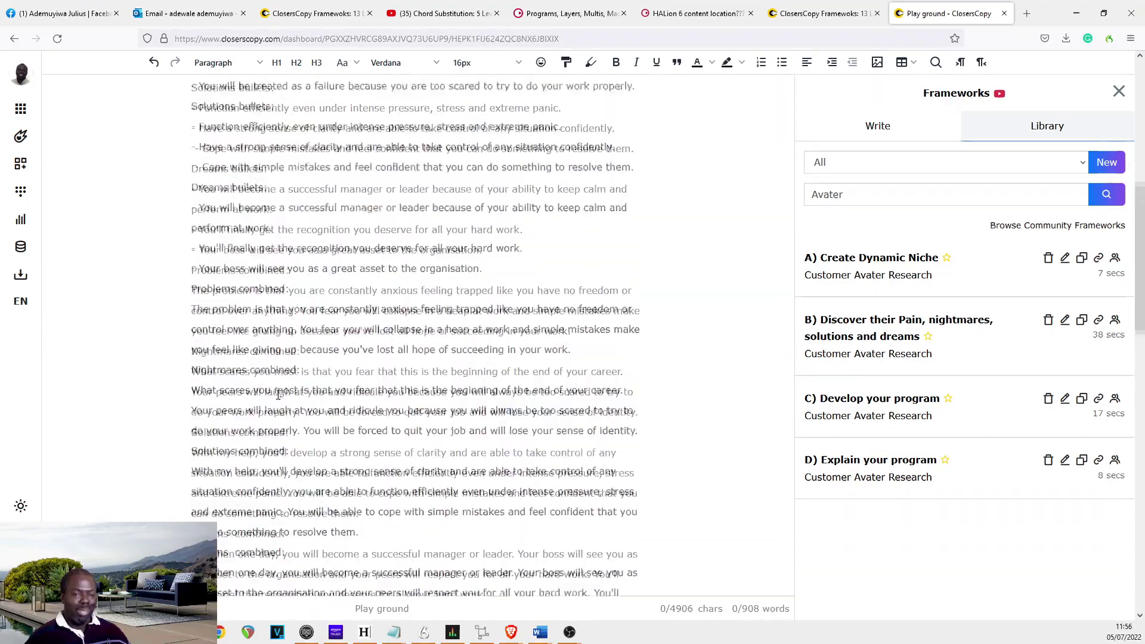
{"action": "scroll", "coordinate": [278, 394], "scroll_direction": "up", "scroll_amount": 20}
{"action": "left_click_drag", "start_coordinate": [274, 346], "coordinate": [179, 353]}
{"action": "triple_click", "coordinate": [179, 471]}
{"action": "scroll", "coordinate": [292, 430], "scroll_direction": "down", "scroll_amount": 2}
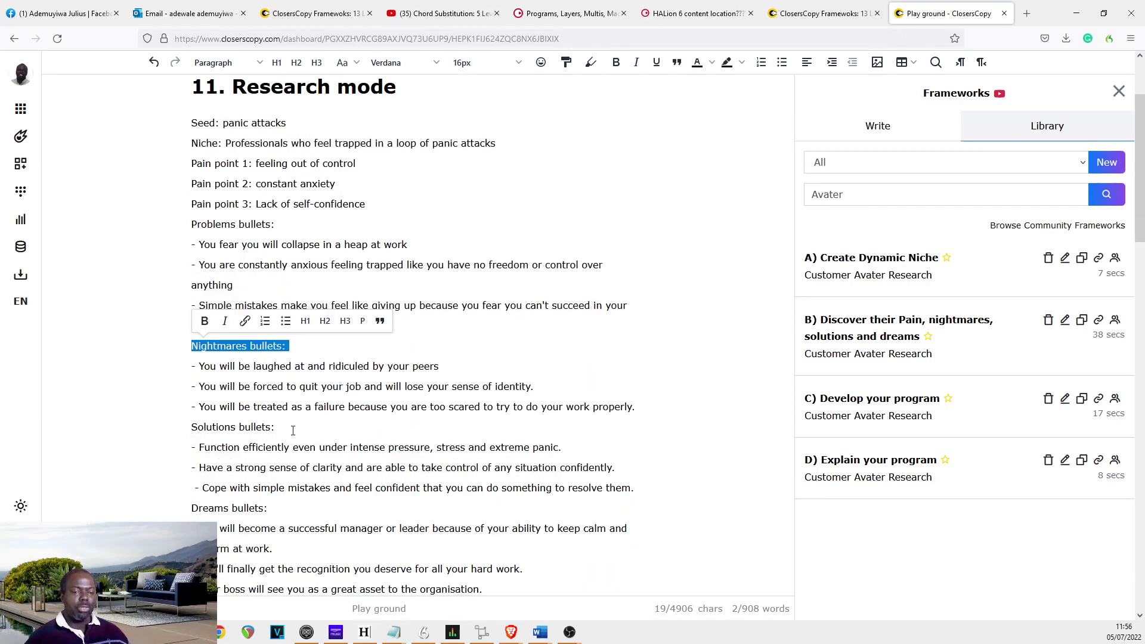
{"action": "triple_click", "coordinate": [292, 431]}
{"action": "triple_click", "coordinate": [225, 514]}
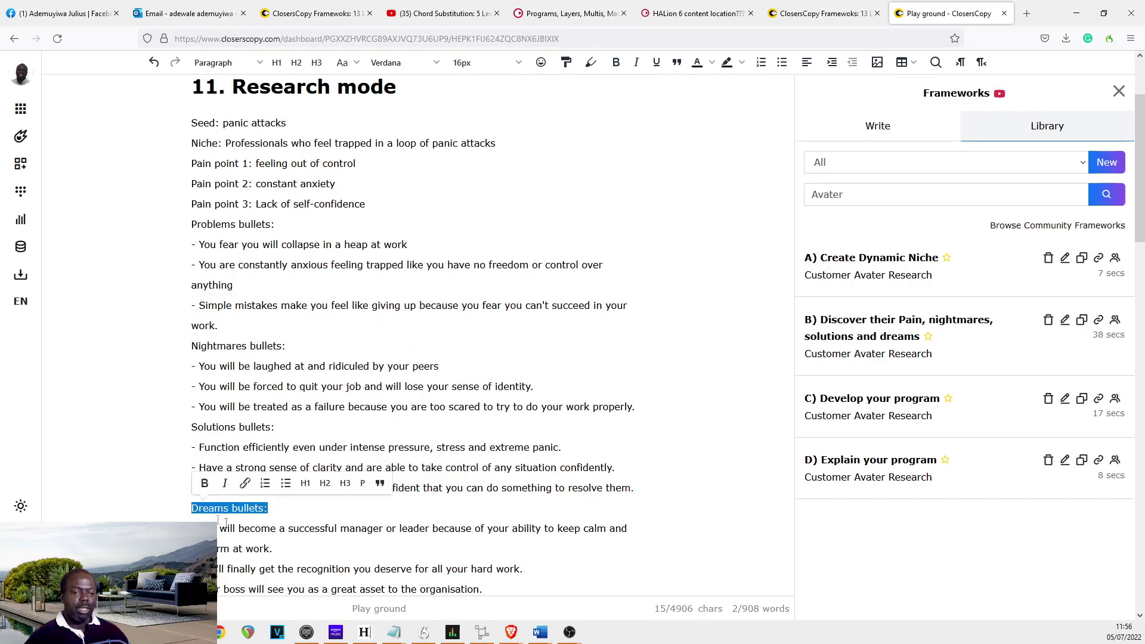
{"action": "scroll", "coordinate": [261, 488], "scroll_direction": "down", "scroll_amount": 5}
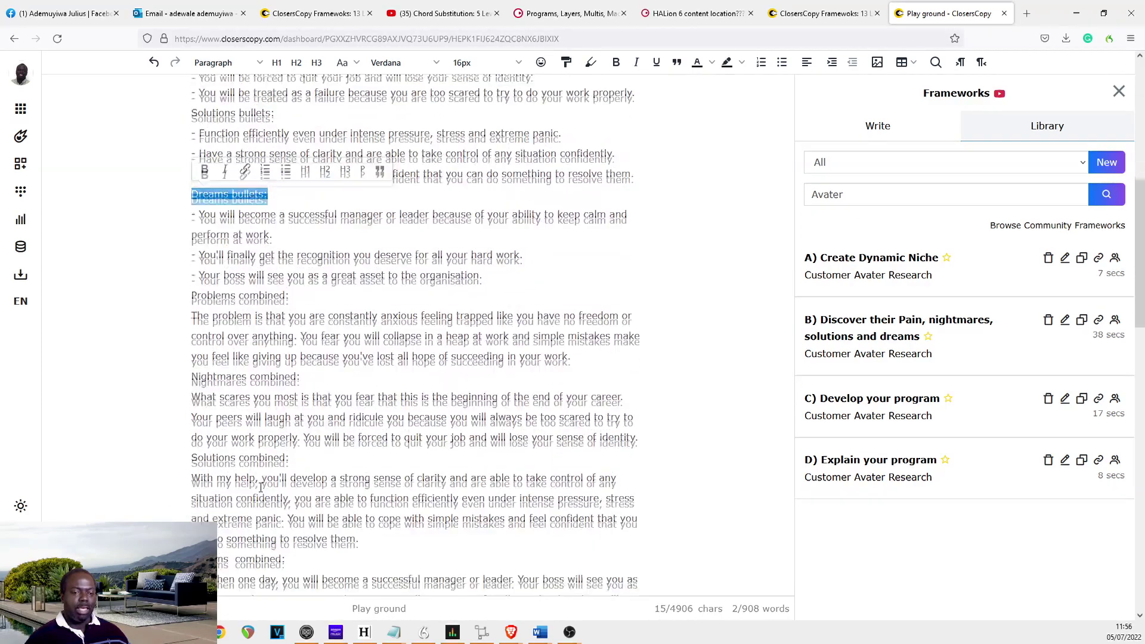
{"action": "scroll", "coordinate": [261, 487], "scroll_direction": "down", "scroll_amount": 1}
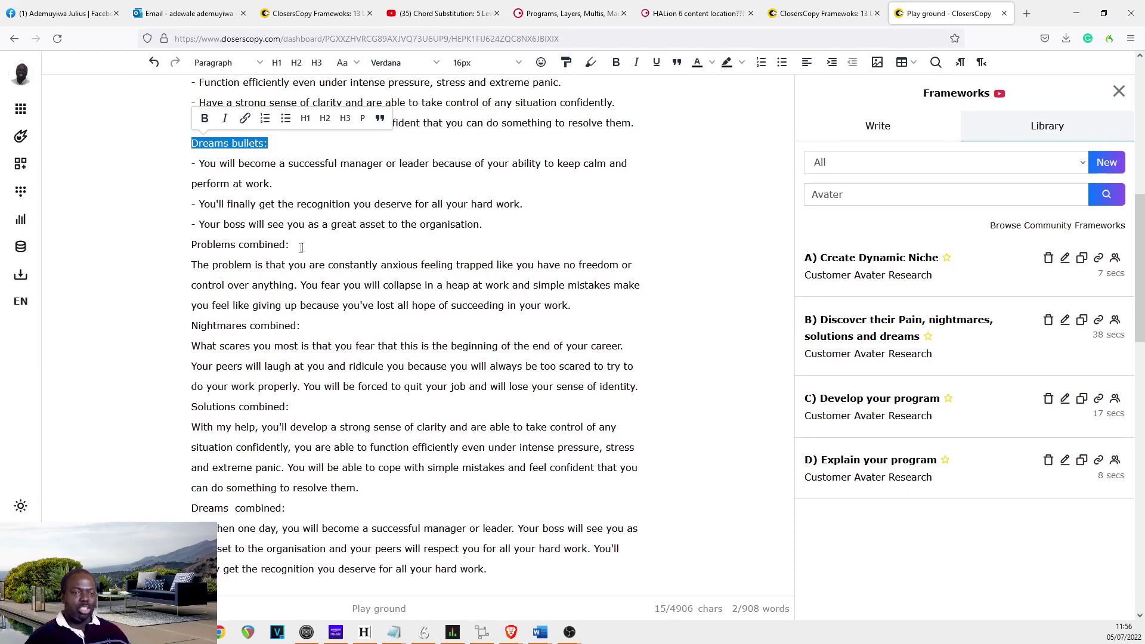
{"action": "triple_click", "coordinate": [302, 247]}
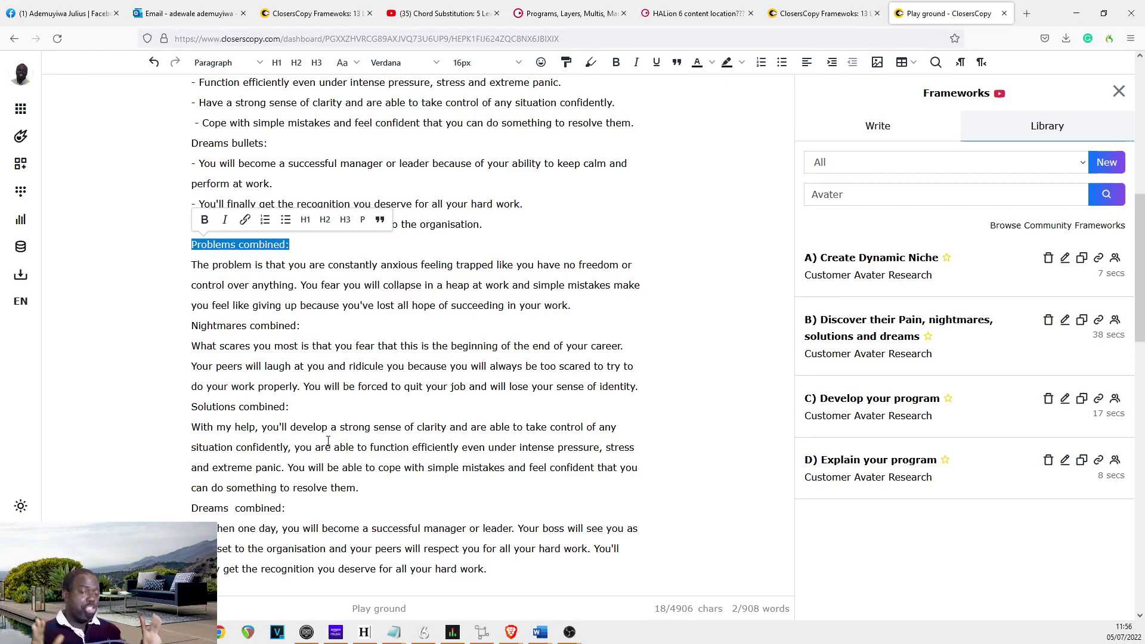
{"action": "scroll", "coordinate": [328, 441], "scroll_direction": "up", "scroll_amount": 10}
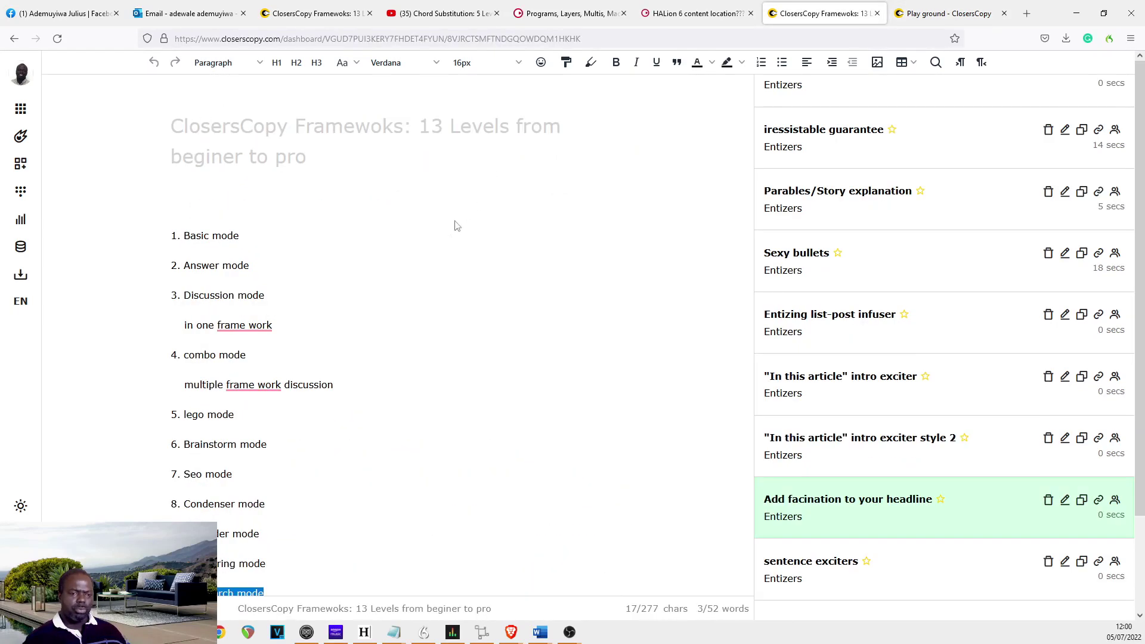
Replace the Play ground content with the outline item "12. Tutorial mode" as its heading.
{"action": "scroll", "coordinate": [441, 224], "scroll_direction": "down", "scroll_amount": 2}
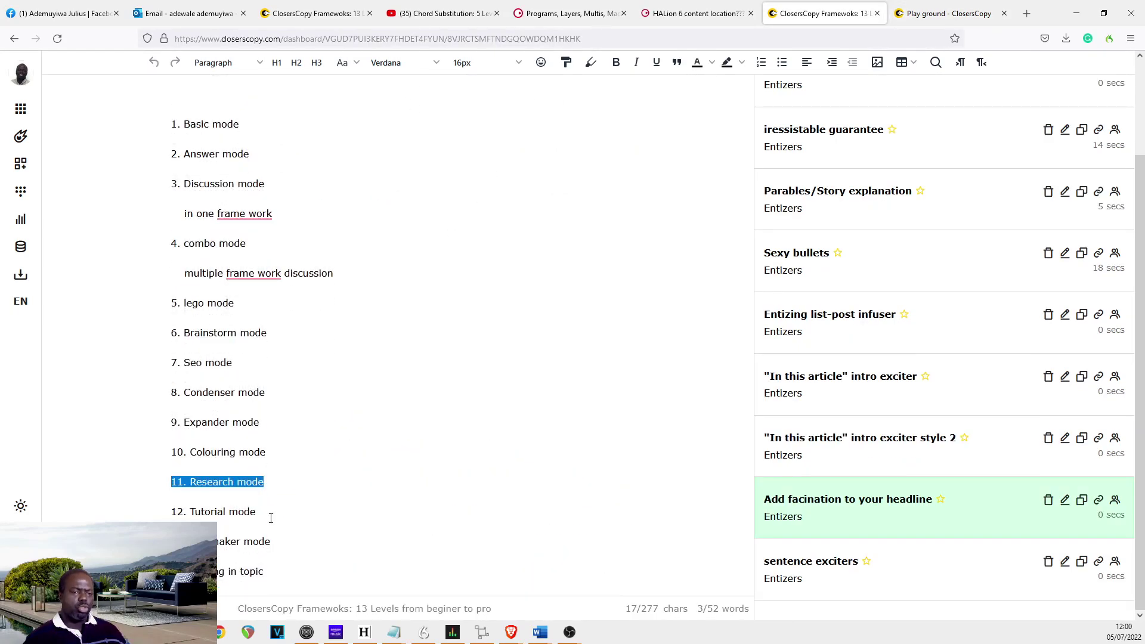
{"action": "left_click_drag", "start_coordinate": [269, 514], "coordinate": [172, 511]}
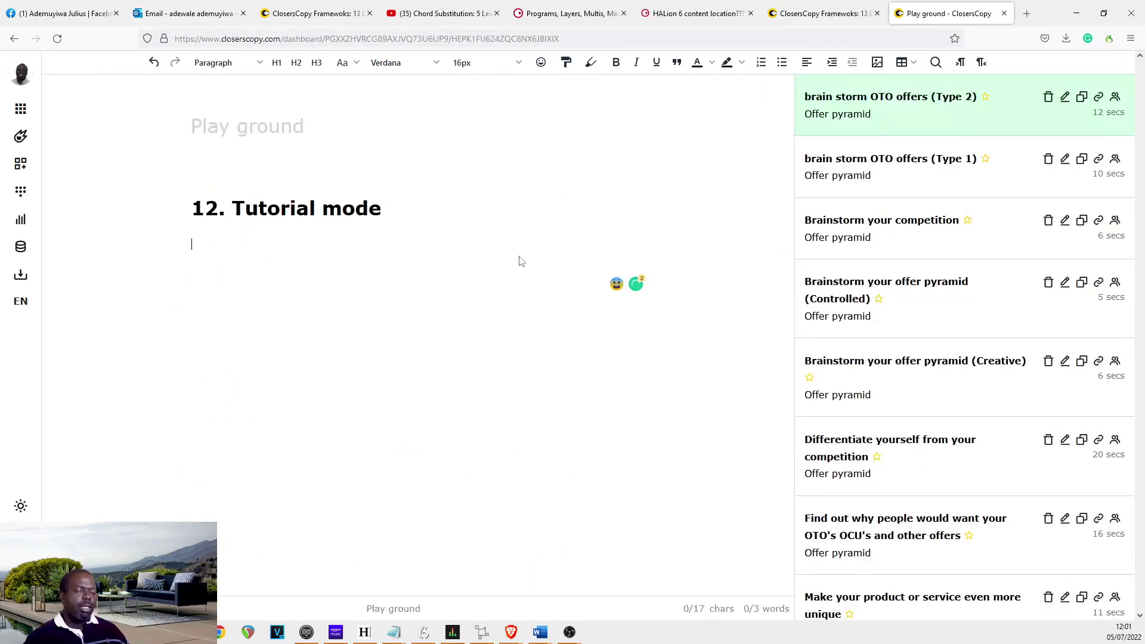
{"action": "key", "text": "Return"}
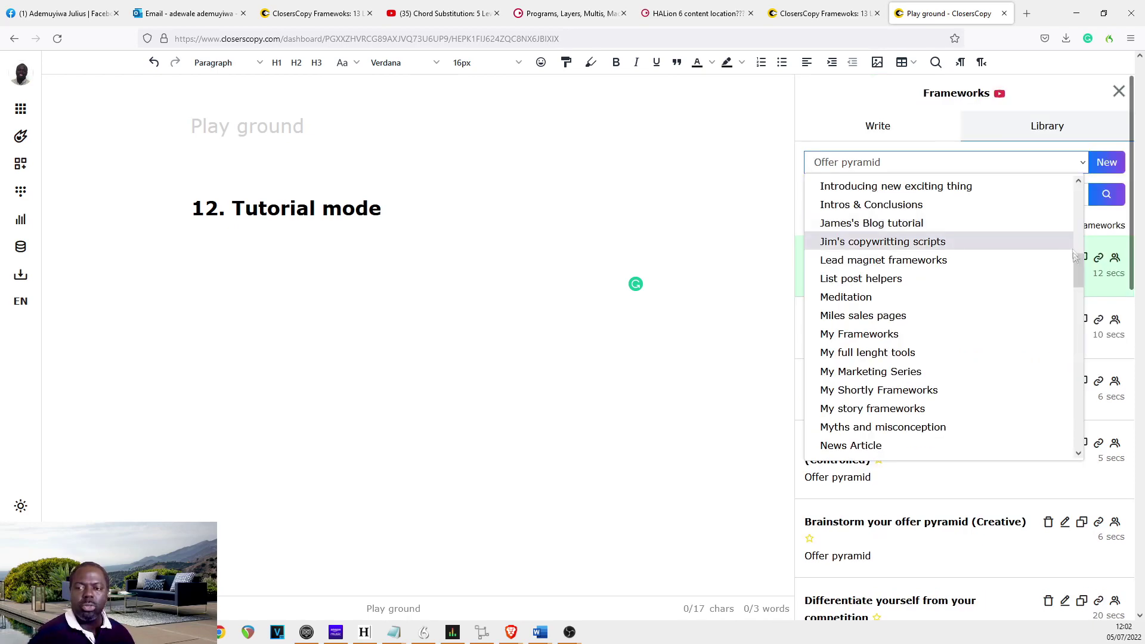
Show the Short scripts category and examine the instruction of the 15-second "wisdom drops" tutorials framework.
{"action": "scroll", "coordinate": [1084, 202], "scroll_direction": "up", "scroll_amount": 10}
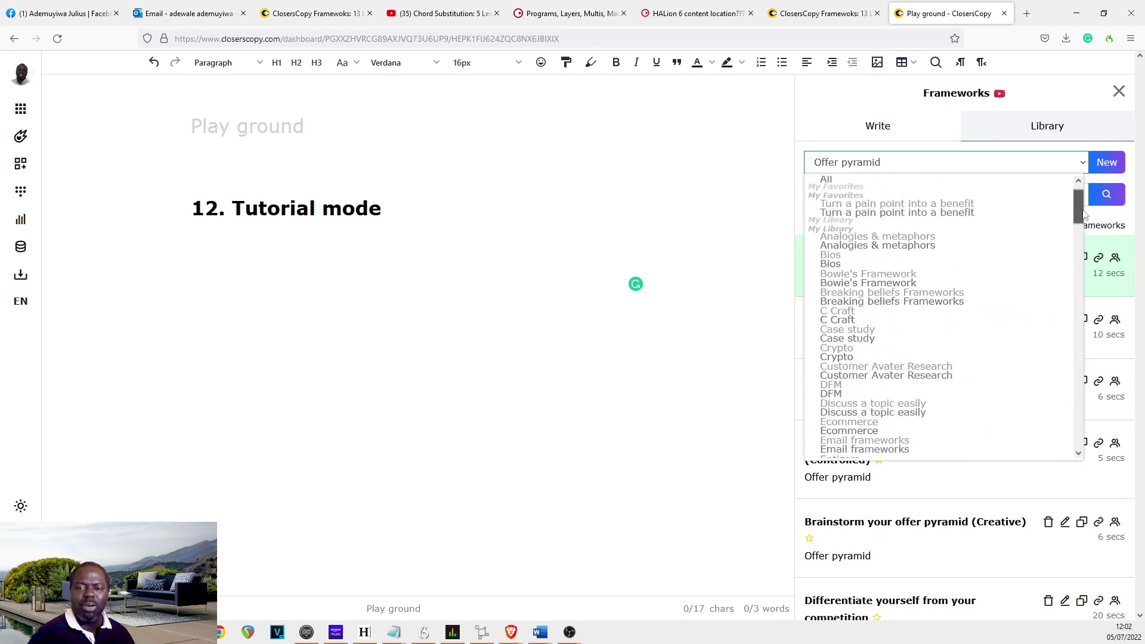
{"action": "scroll", "coordinate": [954, 328], "scroll_direction": "down", "scroll_amount": 10}
{"action": "left_click", "coordinate": [877, 337]}
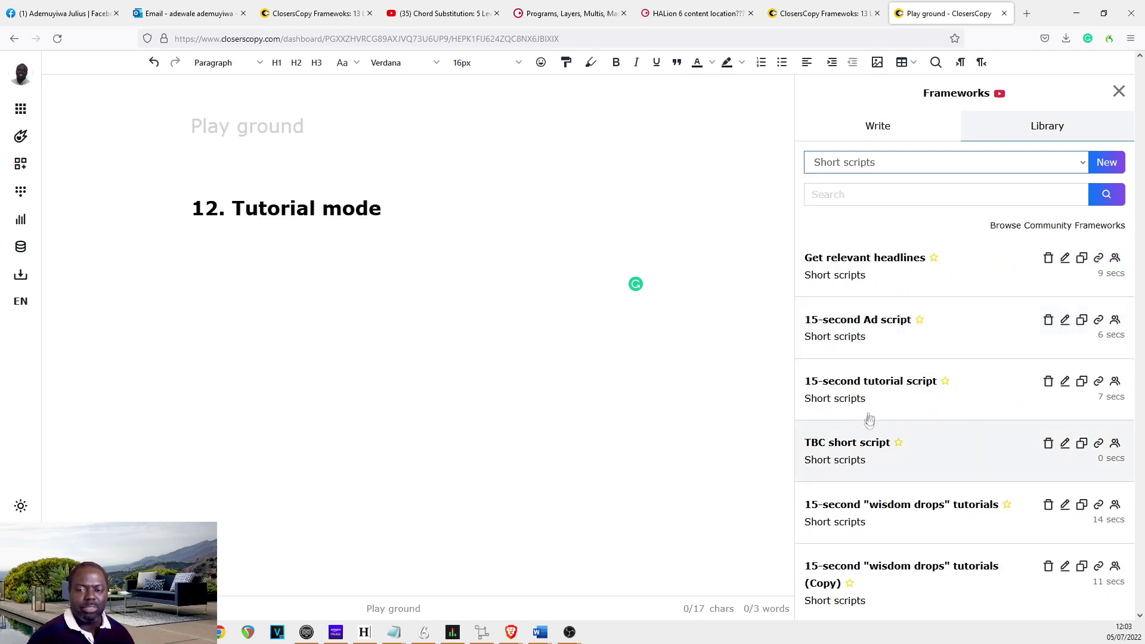
{"action": "scroll", "coordinate": [892, 435], "scroll_direction": "down", "scroll_amount": 2}
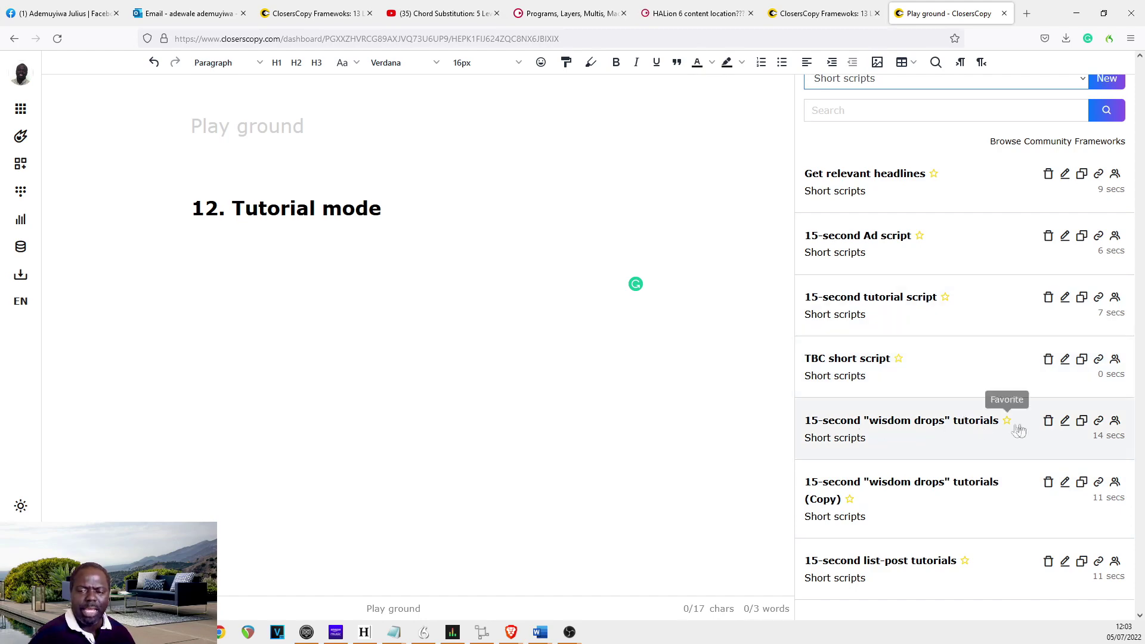
{"action": "left_click", "coordinate": [1065, 421]}
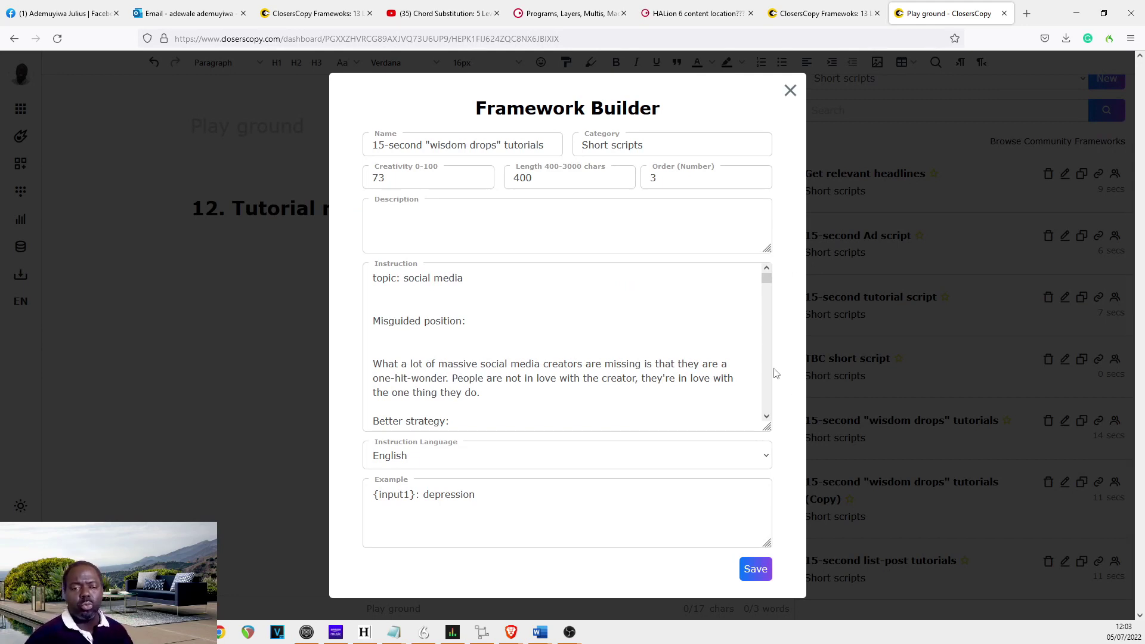
{"action": "scroll", "coordinate": [738, 359], "scroll_direction": "down", "scroll_amount": 3}
Generate a tutorial ad on "boost emotional health" with the "C) Tutorial Style AD" framework from the Facebook ADS category.
{"action": "left_click_drag", "start_coordinate": [1073, 285], "coordinate": [1043, 257]}
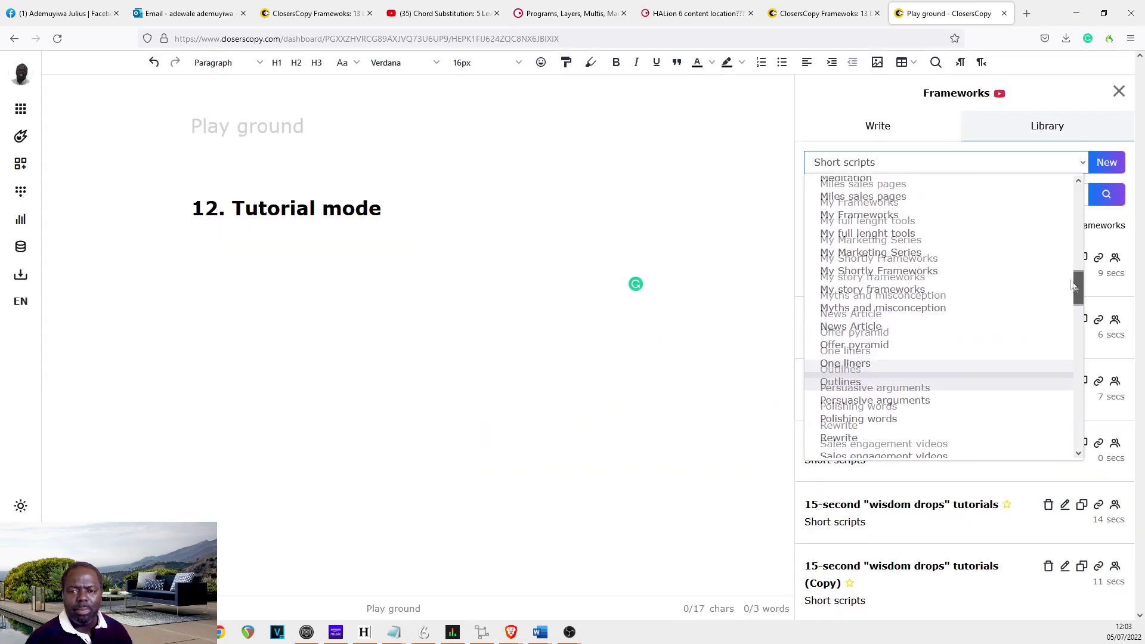
{"action": "scroll", "coordinate": [948, 367], "scroll_direction": "up", "scroll_amount": 4}
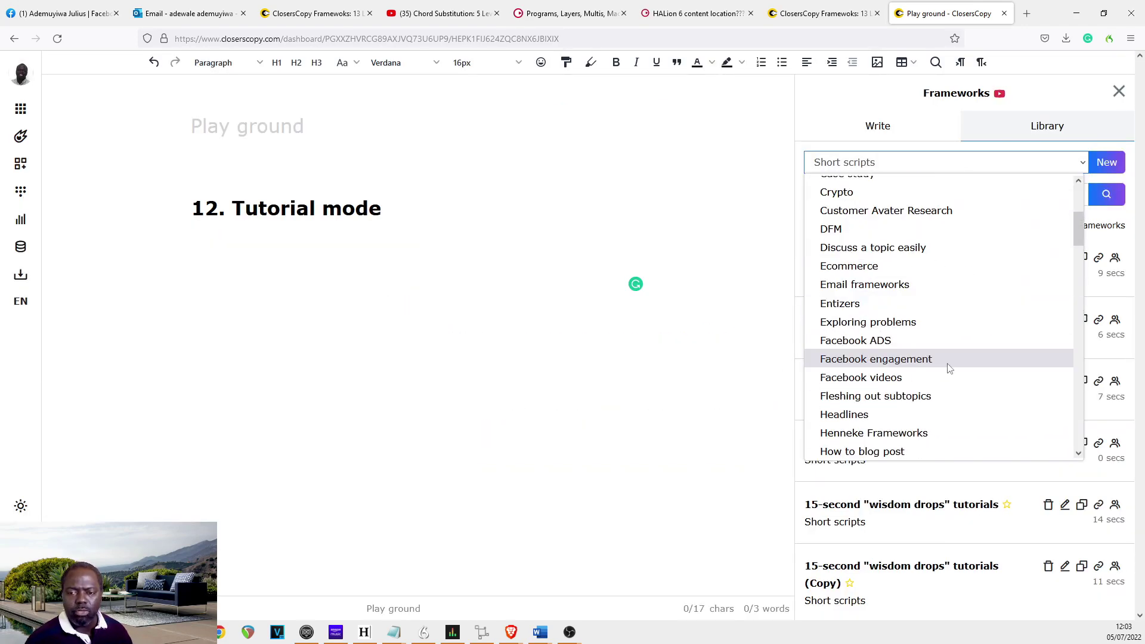
{"action": "left_click", "coordinate": [931, 340]}
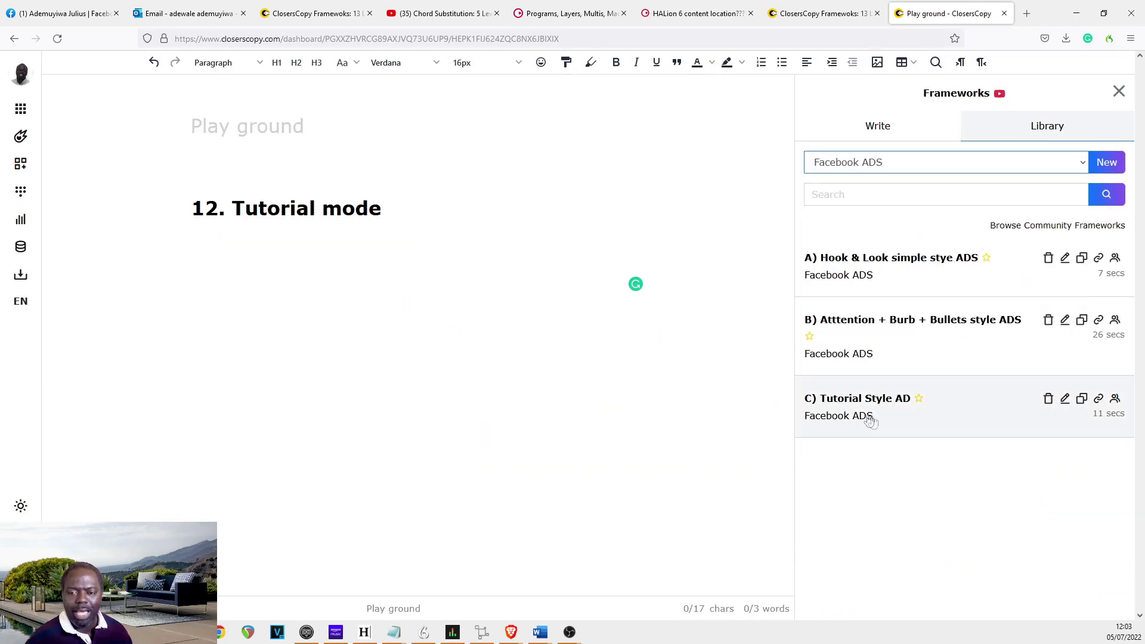
{"action": "left_click", "coordinate": [895, 398]}
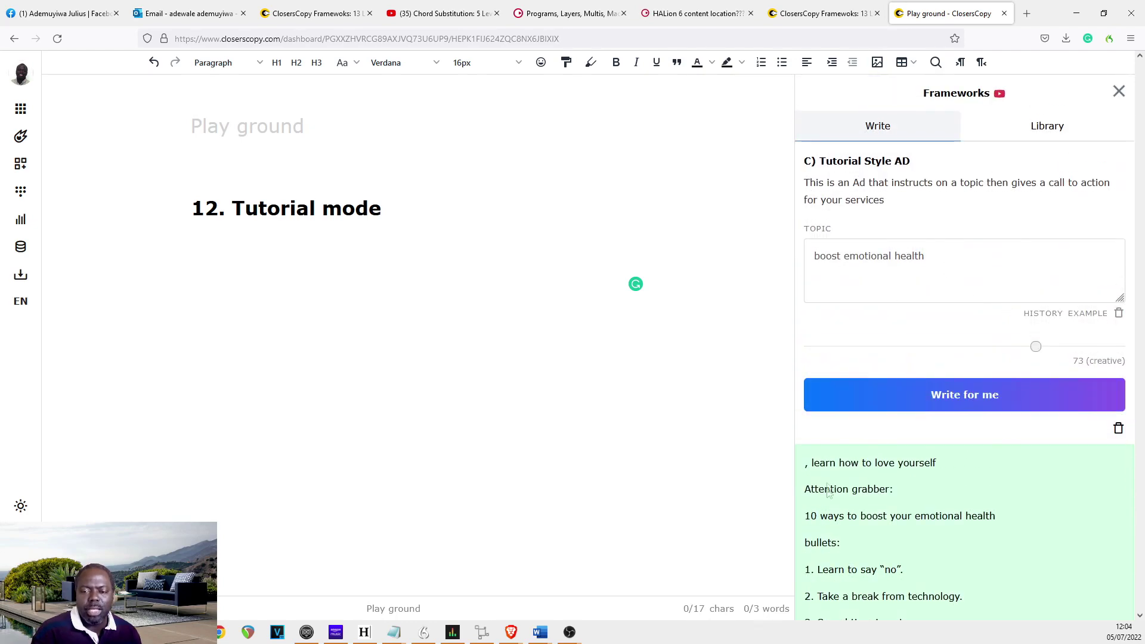
Copy the generated tutorial ad on boosting emotional health into the Play ground document under the "12. Tutorial mode" heading.
{"action": "scroll", "coordinate": [930, 477], "scroll_direction": "down", "scroll_amount": 2}
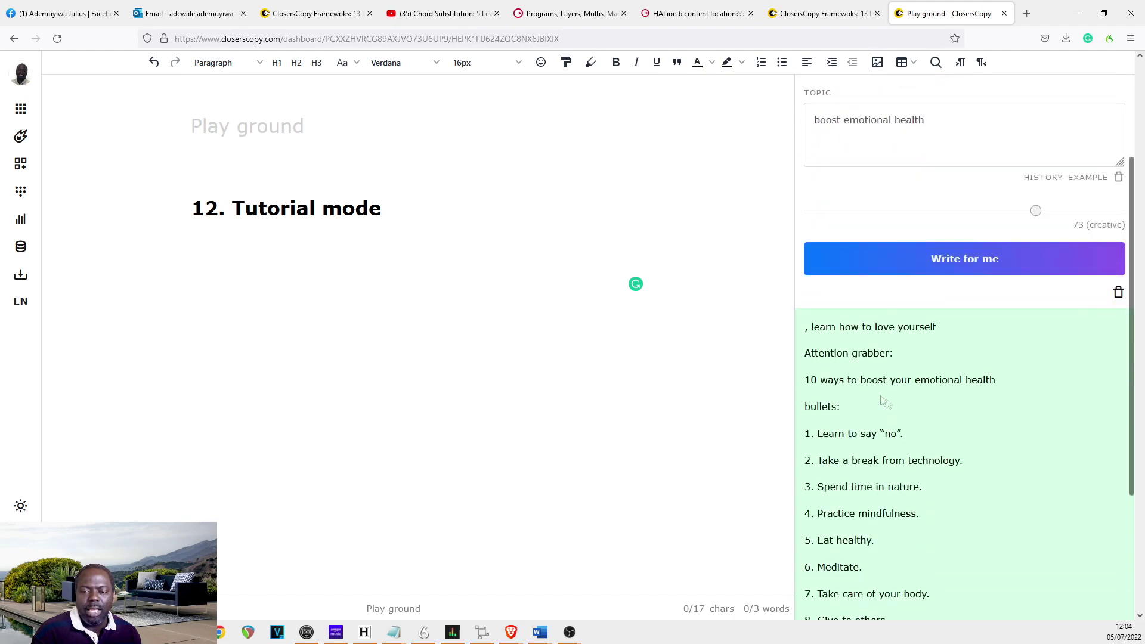
{"action": "left_click_drag", "start_coordinate": [815, 381], "coordinate": [1012, 388]}
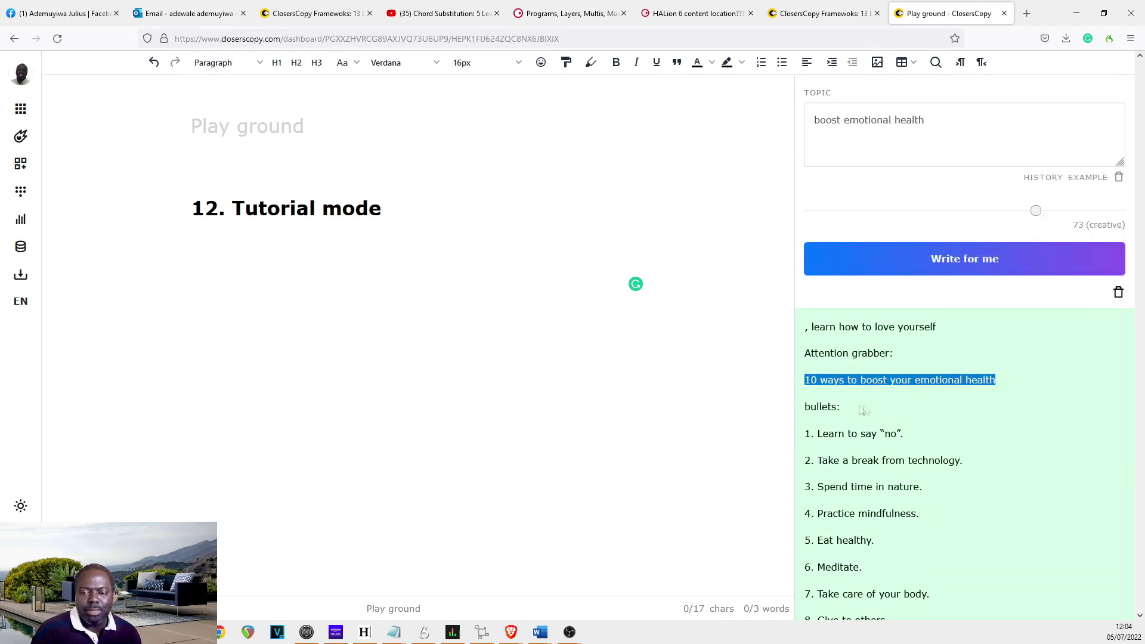
{"action": "scroll", "coordinate": [866, 408], "scroll_direction": "down", "scroll_amount": 2}
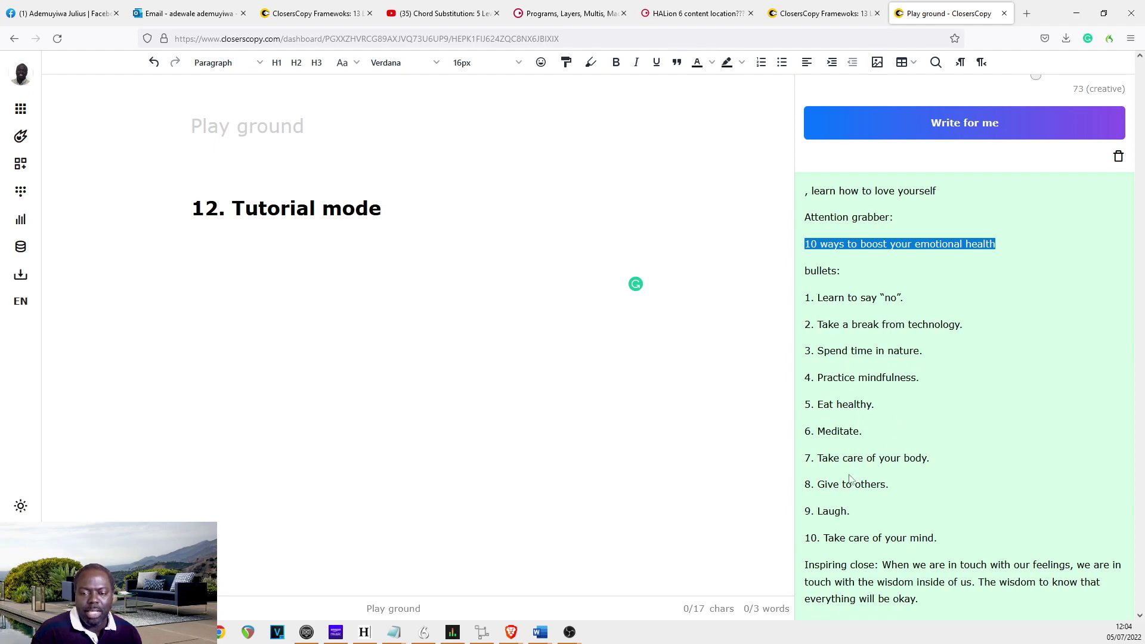
{"action": "scroll", "coordinate": [853, 477], "scroll_direction": "down", "scroll_amount": 2}
{"action": "scroll", "coordinate": [867, 472], "scroll_direction": "down", "scroll_amount": 1}
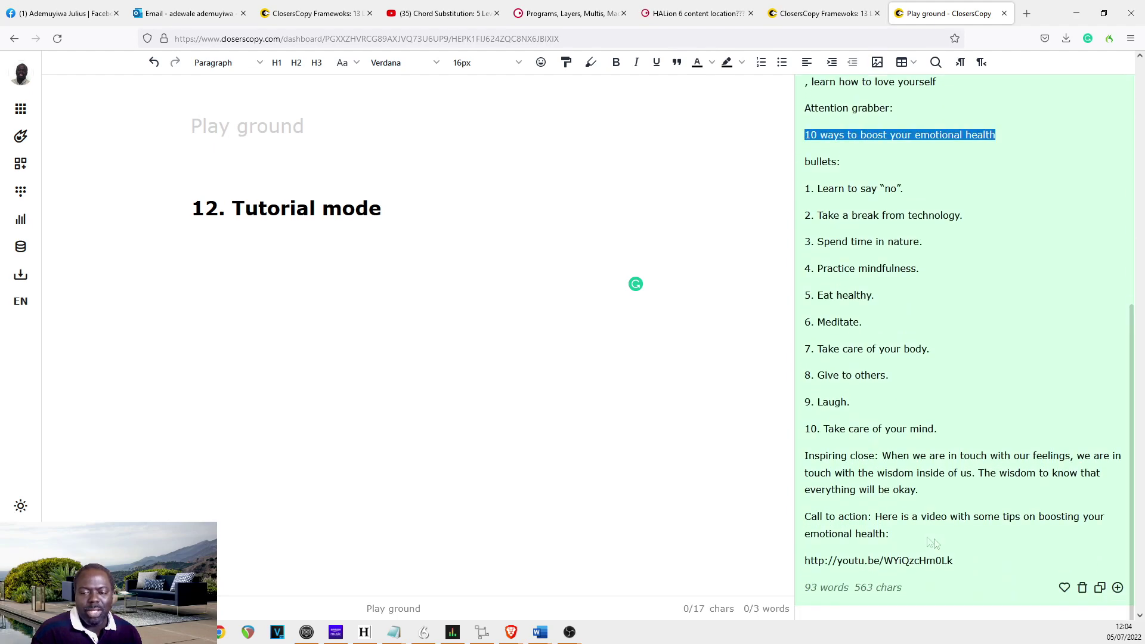
{"action": "left_click", "coordinate": [1098, 588]}
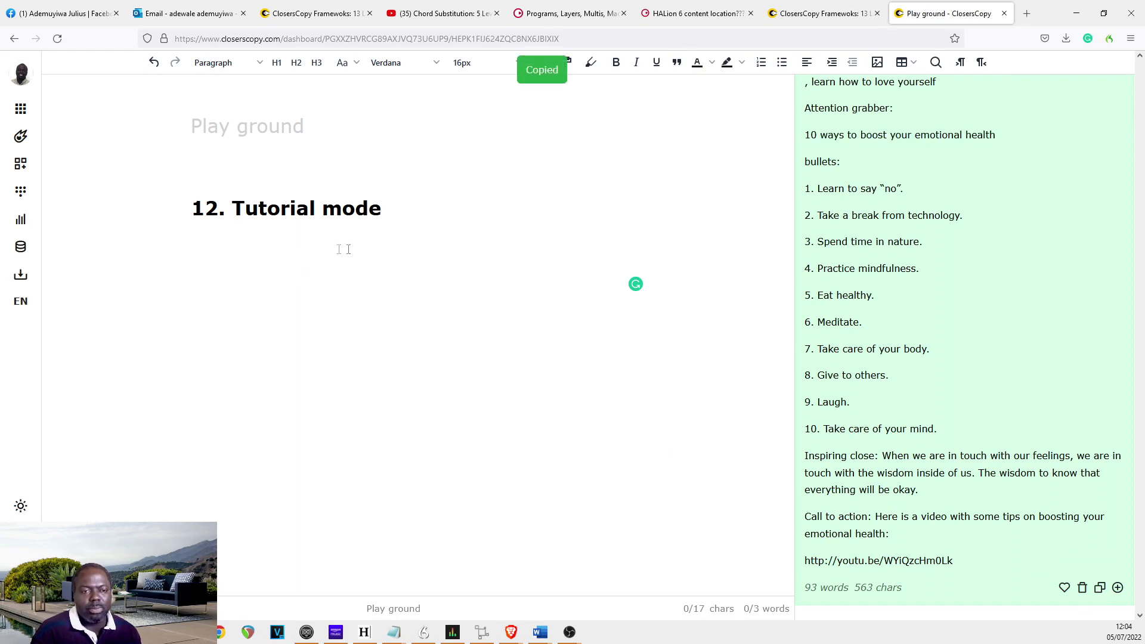
{"action": "left_click", "coordinate": [360, 262]}
{"action": "key", "text": "ctrl+v"}
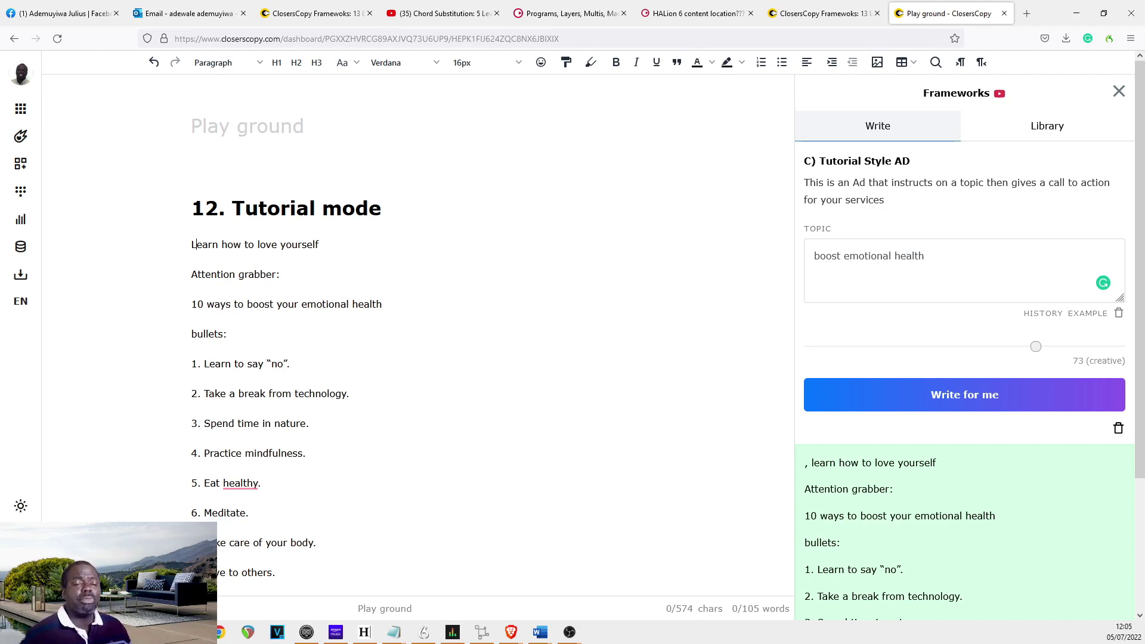
Examine the pasted tutorial ad from its opening line through the numbered bullets to the call to action.
{"action": "scroll", "coordinate": [322, 288], "scroll_direction": "down", "scroll_amount": 3}
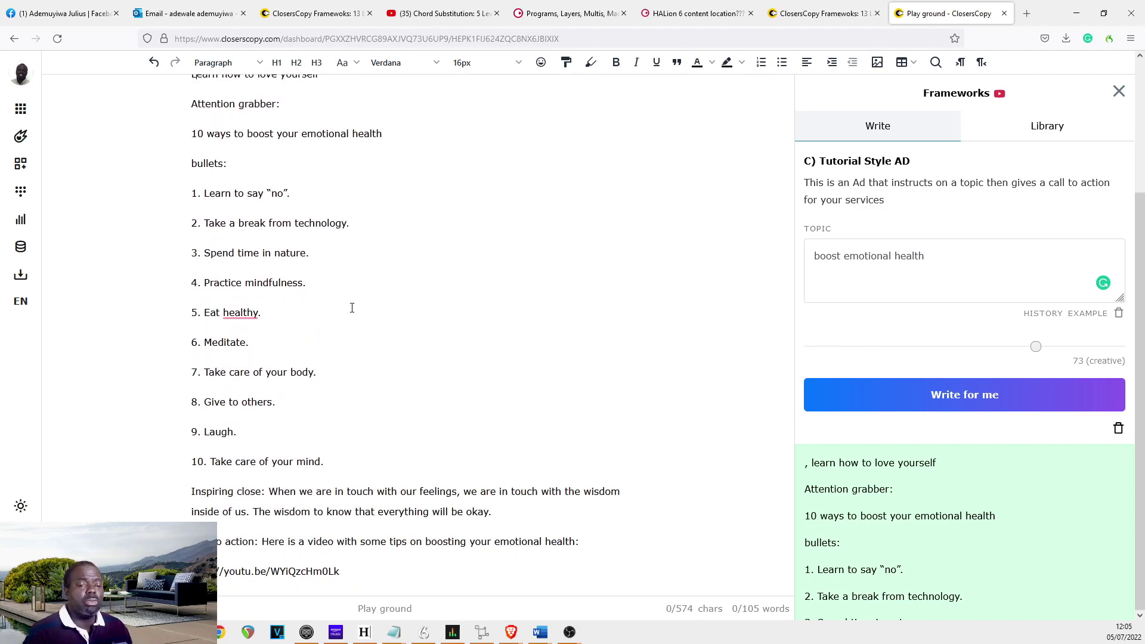
{"action": "scroll", "coordinate": [350, 307], "scroll_direction": "up", "scroll_amount": 3}
{"action": "scroll", "coordinate": [314, 353], "scroll_direction": "down", "scroll_amount": 1}
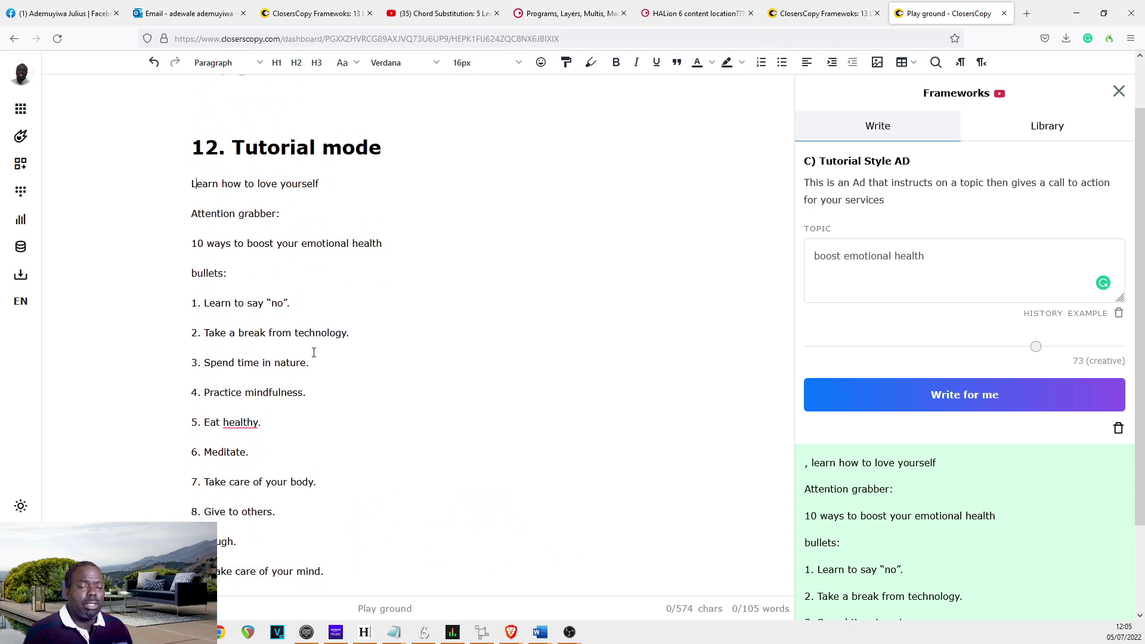
{"action": "scroll", "coordinate": [313, 353], "scroll_direction": "down", "scroll_amount": 2}
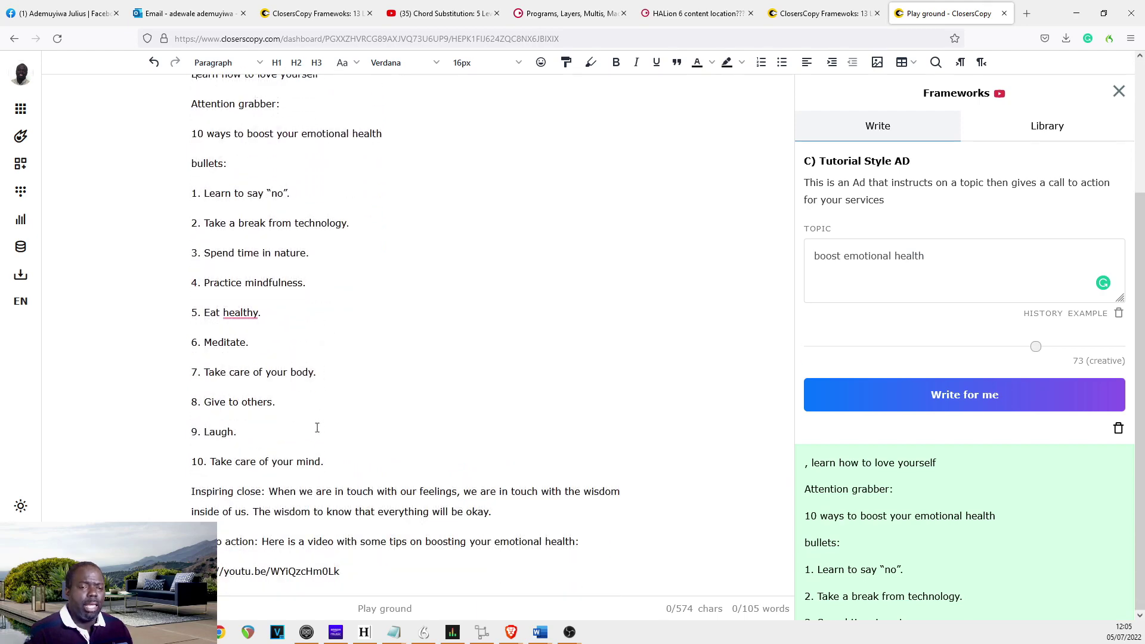
{"action": "scroll", "coordinate": [318, 428], "scroll_direction": "up", "scroll_amount": 2}
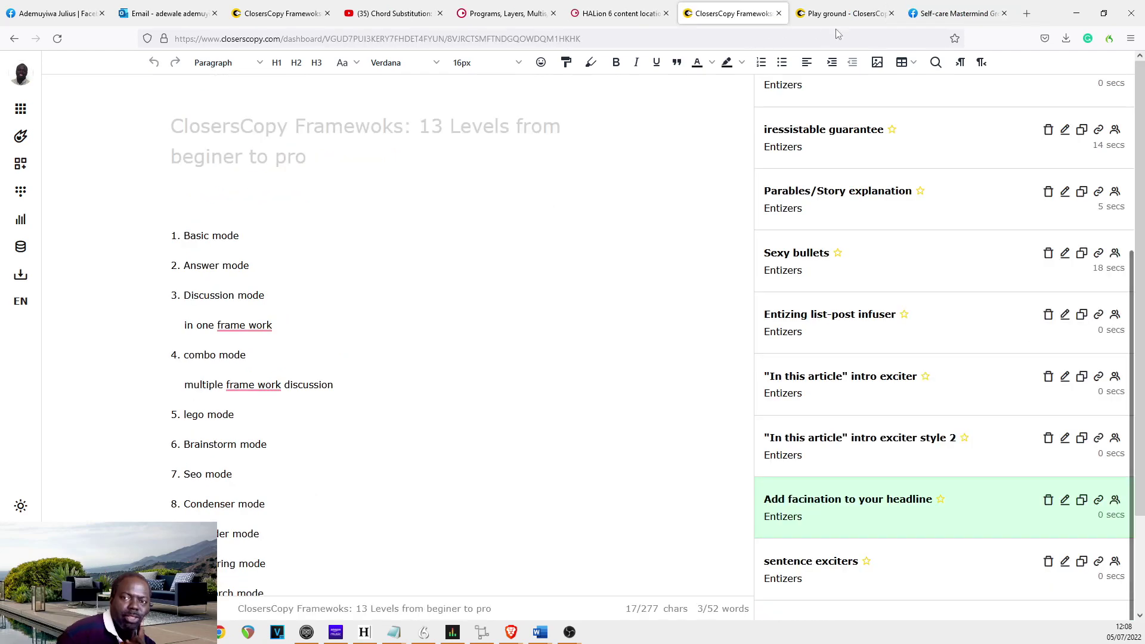
Use the outline's "Keeping in topic" item as the new Play ground heading, numbered 13.
{"action": "scroll", "coordinate": [409, 340], "scroll_direction": "down", "scroll_amount": 2}
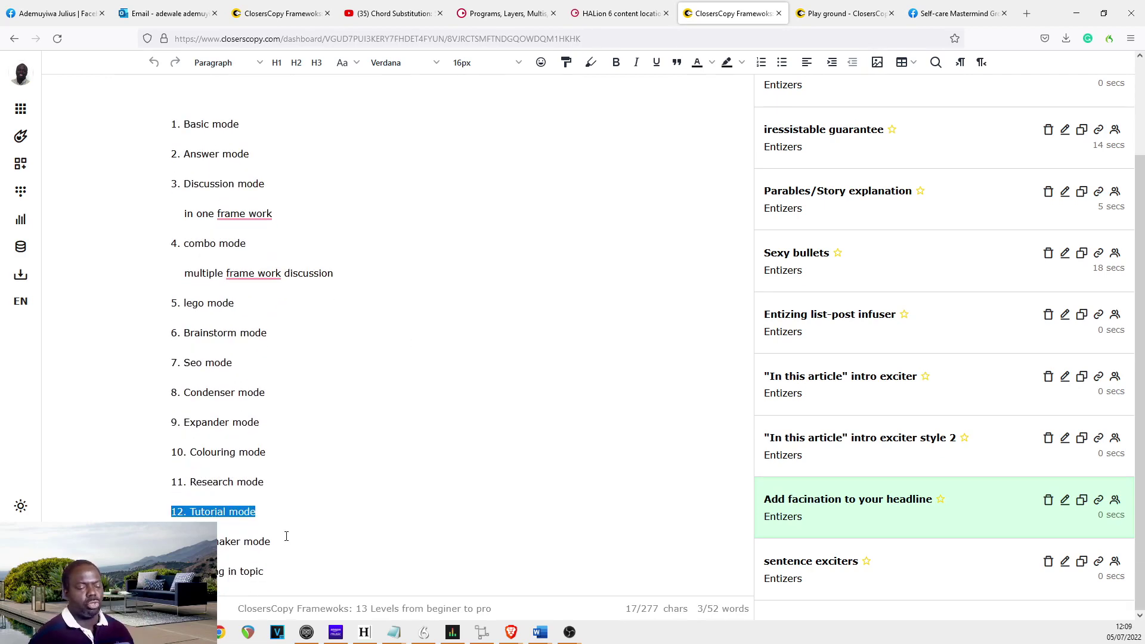
{"action": "key", "text": "ctrl+Tab"}
{"action": "key", "text": "ctrl+v"}
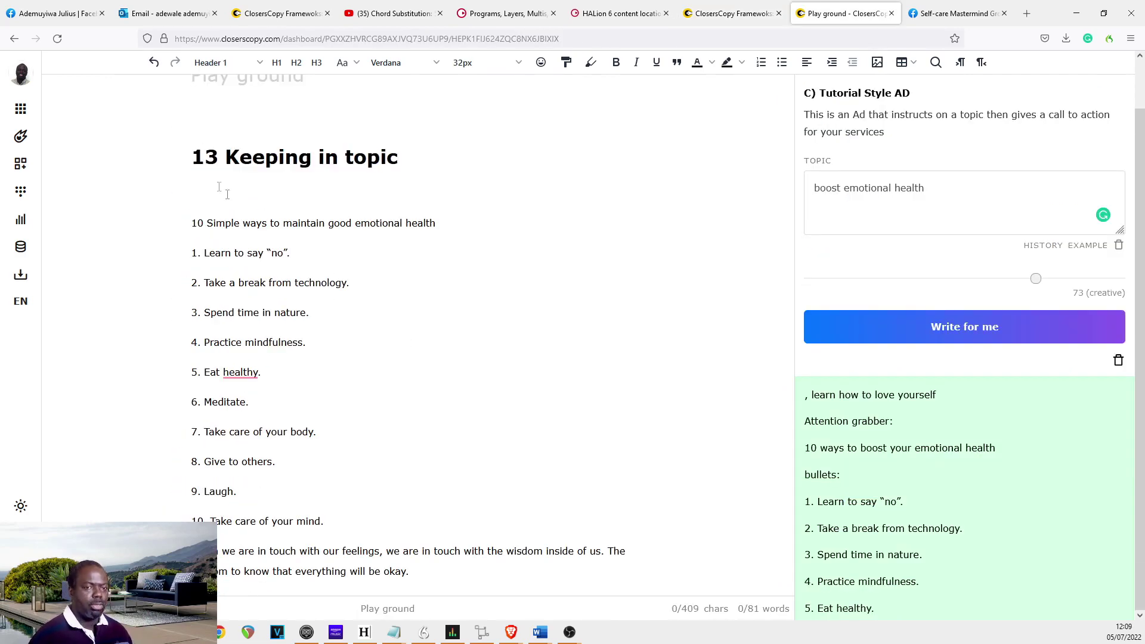
Delete the ten emotional health tips, their title and the closing paragraph below the "13 Keeping in topic" heading.
{"action": "left_click", "coordinate": [372, 236]}
{"action": "key", "text": "shift+Down"}
{"action": "key", "text": "shift+Down"}
{"action": "key", "text": "shift+Down"}
{"action": "key", "text": "shift+Down"}
{"action": "key", "text": "shift+Down"}
{"action": "key", "text": "shift+Down"}
{"action": "key", "text": "shift+Down"}
{"action": "key", "text": "shift+Down"}
{"action": "key", "text": "shift+Down"}
{"action": "key", "text": "shift+Down"}
{"action": "key", "text": "shift+Down"}
{"action": "key", "text": "shift+Down"}
{"action": "key", "text": "shift+Down"}
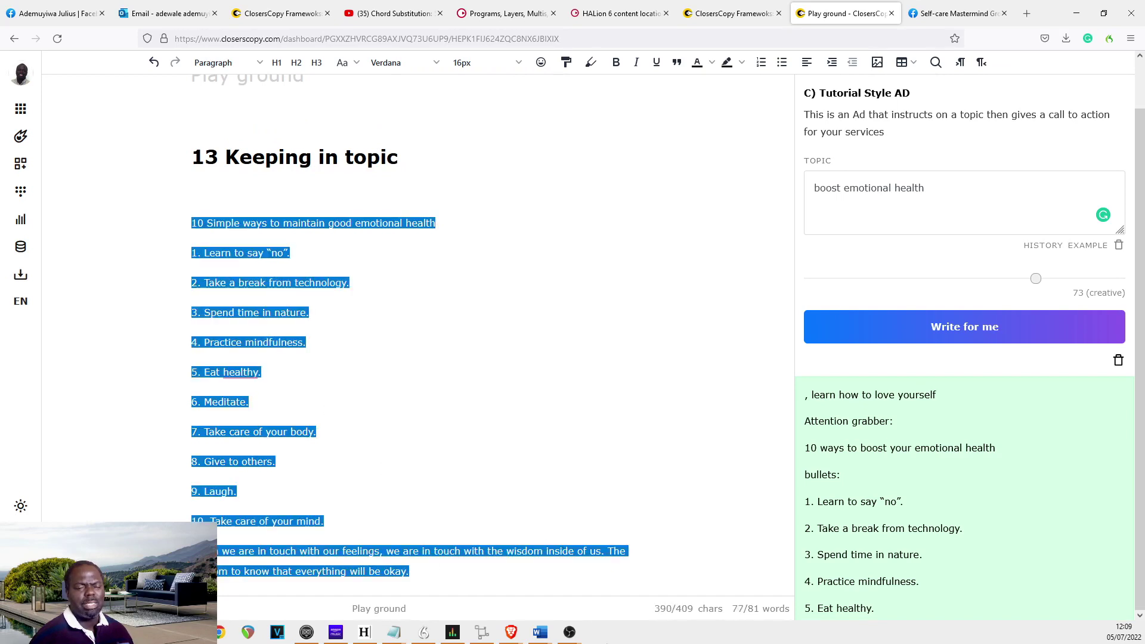
{"action": "key", "text": "BackSpace"}
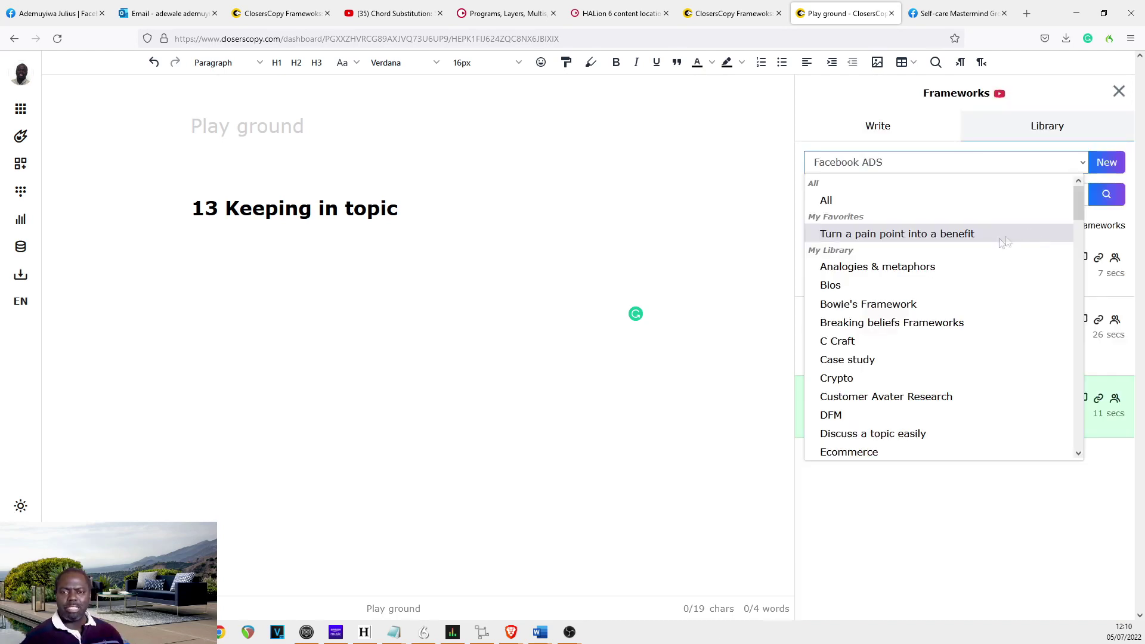
Open the "Explanation 2" framework from the C Craft category and copy its instruction into Play ground under the heading.
{"action": "left_click", "coordinate": [889, 348]}
{"action": "left_click", "coordinate": [869, 340]}
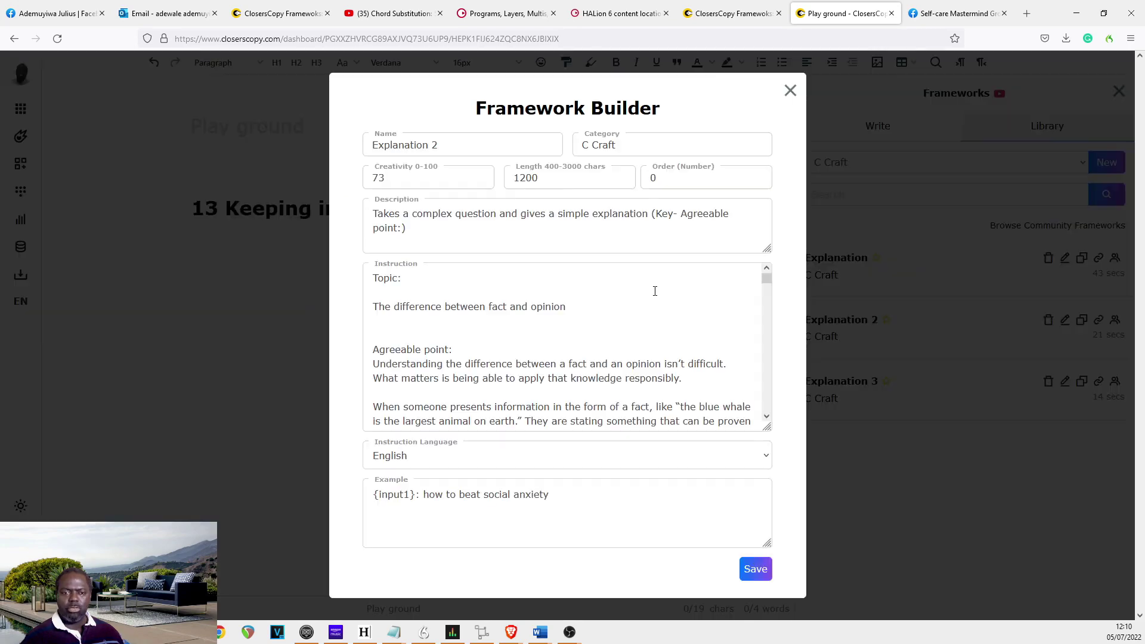
{"action": "scroll", "coordinate": [652, 286], "scroll_direction": "down", "scroll_amount": 2}
{"action": "left_click", "coordinate": [626, 292]}
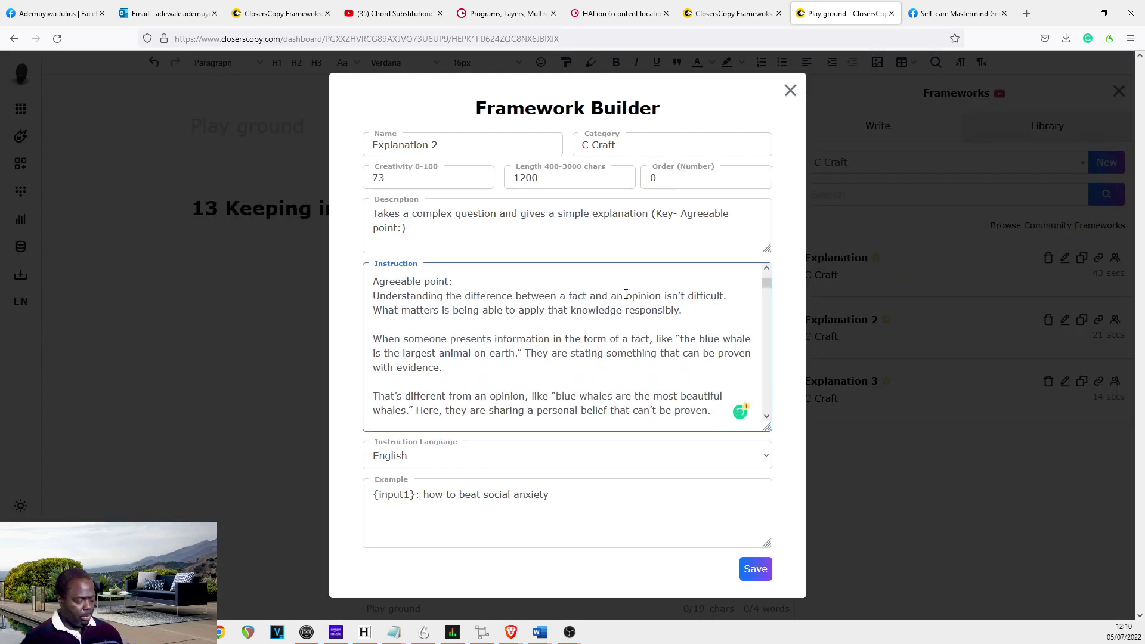
{"action": "key", "text": "Escape"}
{"action": "scroll", "coordinate": [298, 167], "scroll_direction": "down", "scroll_amount": 1}
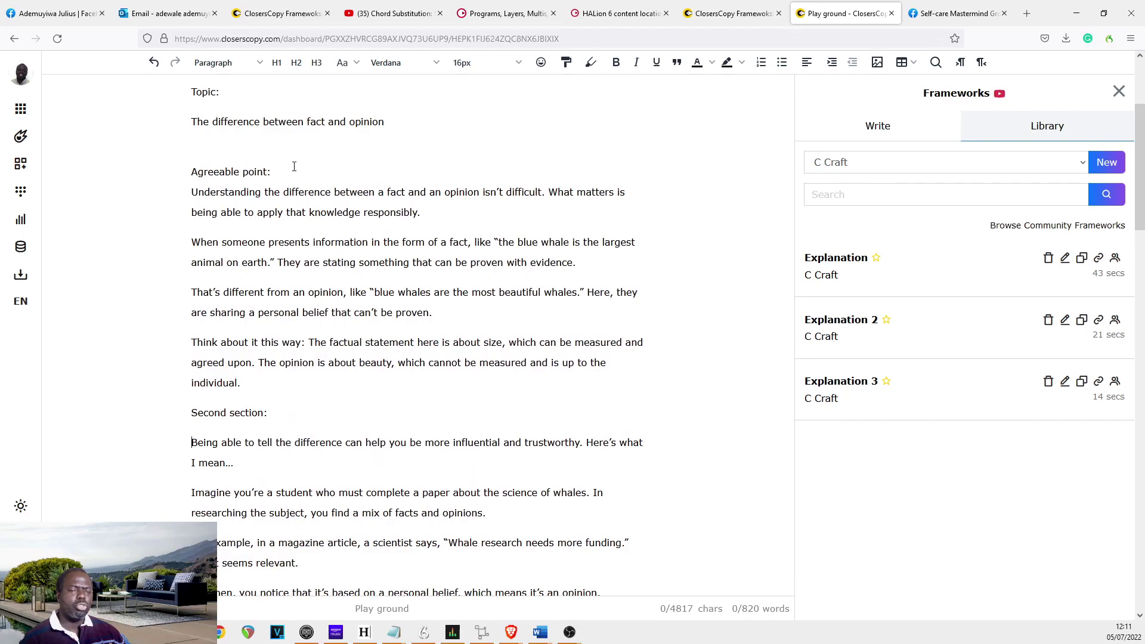
Examine the first pasted sample, on the difference between fact and opinion, down to its lesson learnt part.
{"action": "scroll", "coordinate": [295, 164], "scroll_direction": "down", "scroll_amount": 6}
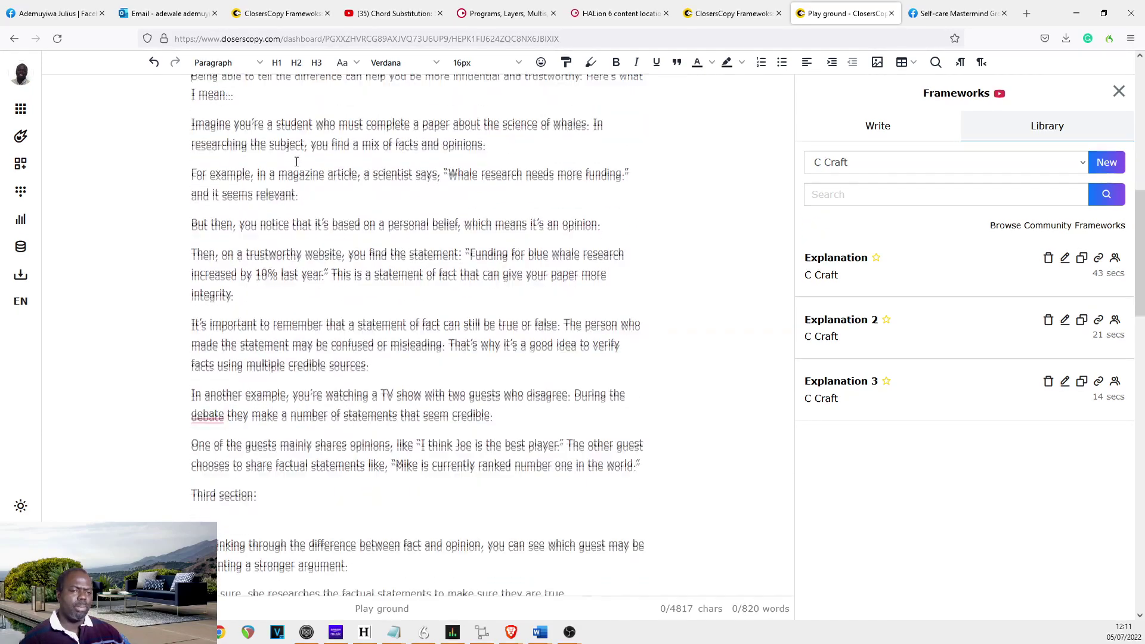
{"action": "scroll", "coordinate": [297, 162], "scroll_direction": "down", "scroll_amount": 3}
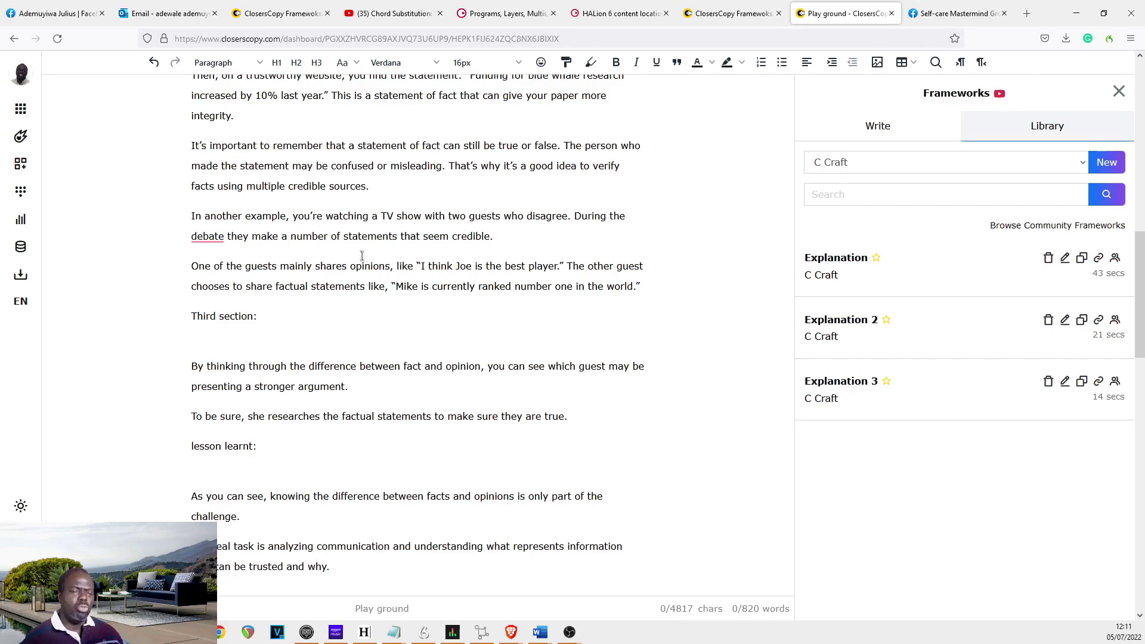
{"action": "scroll", "coordinate": [362, 256], "scroll_direction": "up", "scroll_amount": 12}
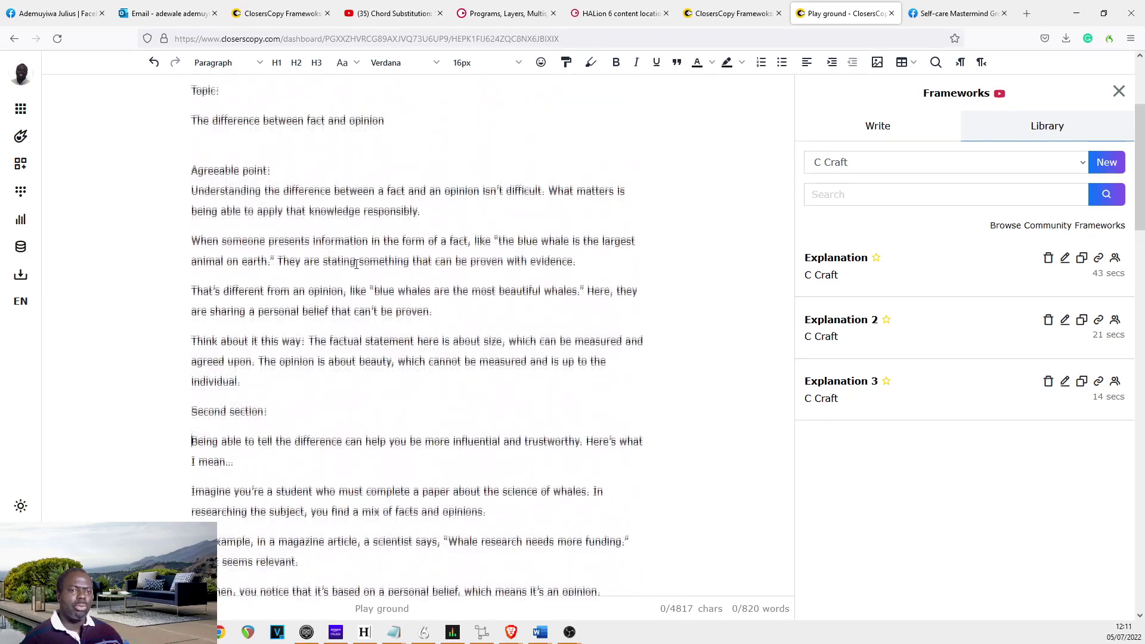
Highlight the "Agreeable point", "Second section", "Third section" and "lesson learnt" labels in the fact and opinion sample to examine its structure.
{"action": "scroll", "coordinate": [298, 286], "scroll_direction": "down", "scroll_amount": 1}
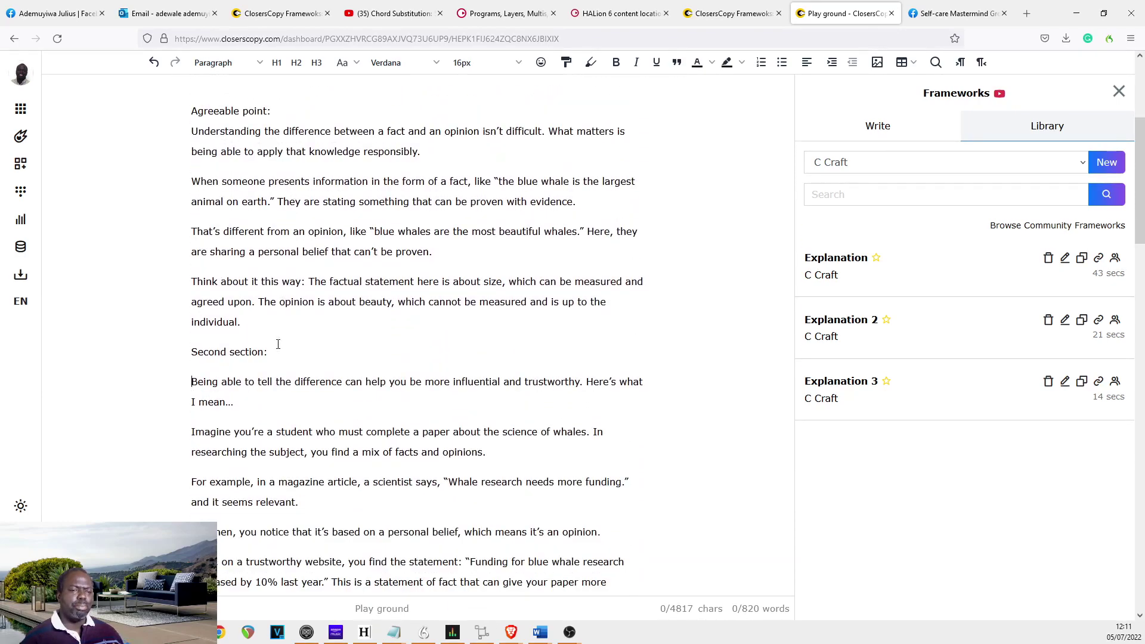
{"action": "scroll", "coordinate": [278, 344], "scroll_direction": "down", "scroll_amount": 1}
{"action": "left_click", "coordinate": [291, 290]}
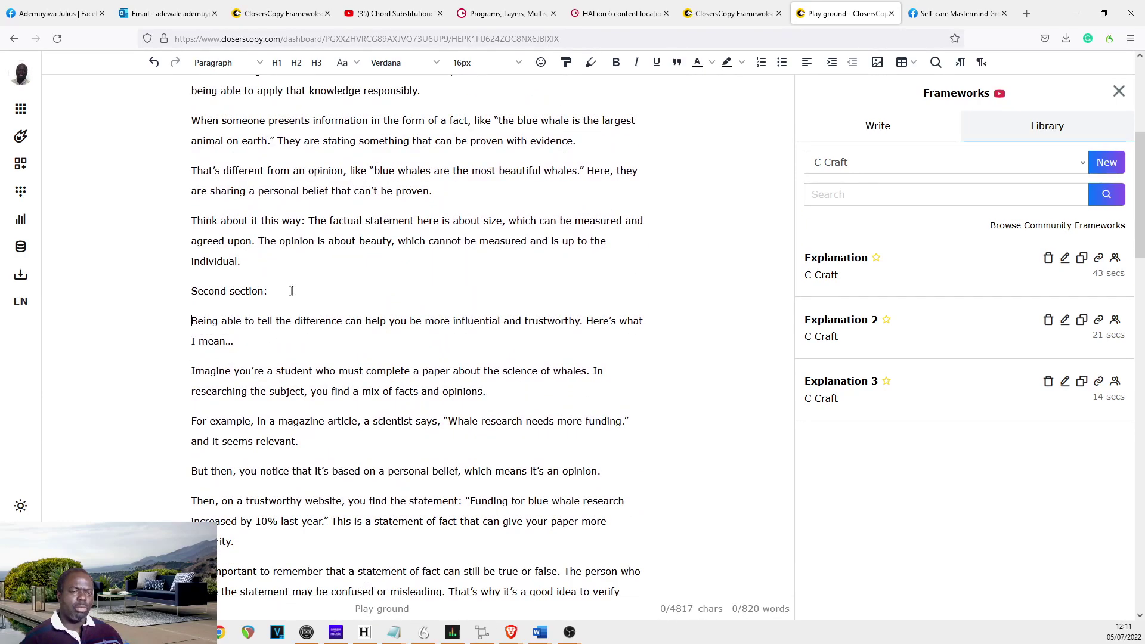
{"action": "triple_click", "coordinate": [242, 290]}
{"action": "scroll", "coordinate": [303, 279], "scroll_direction": "up", "scroll_amount": 3}
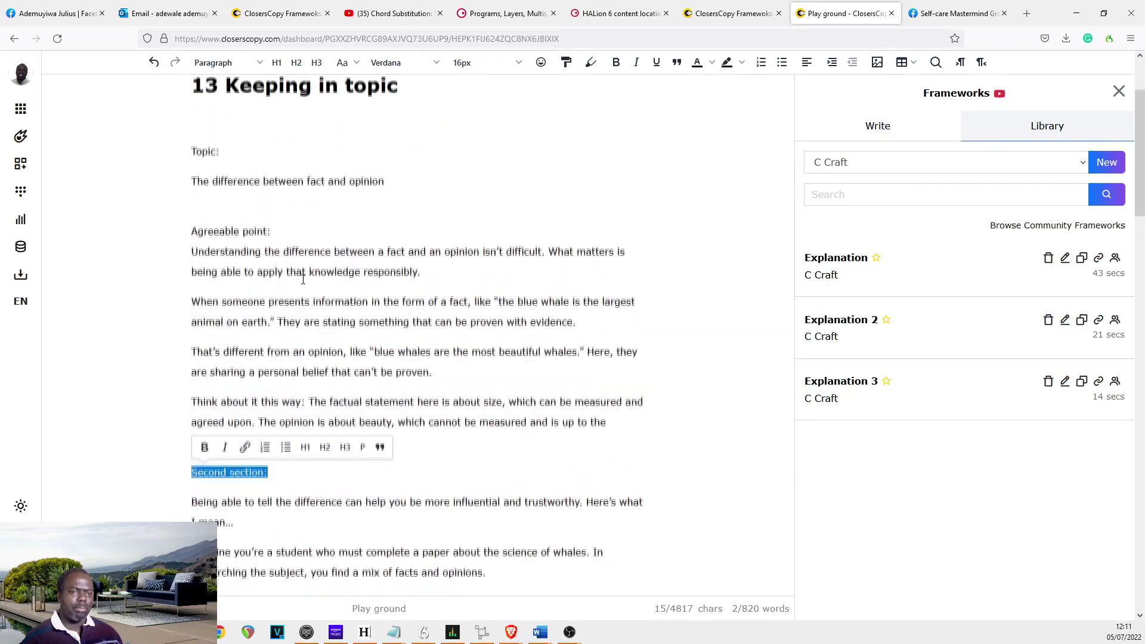
{"action": "triple_click", "coordinate": [289, 232]}
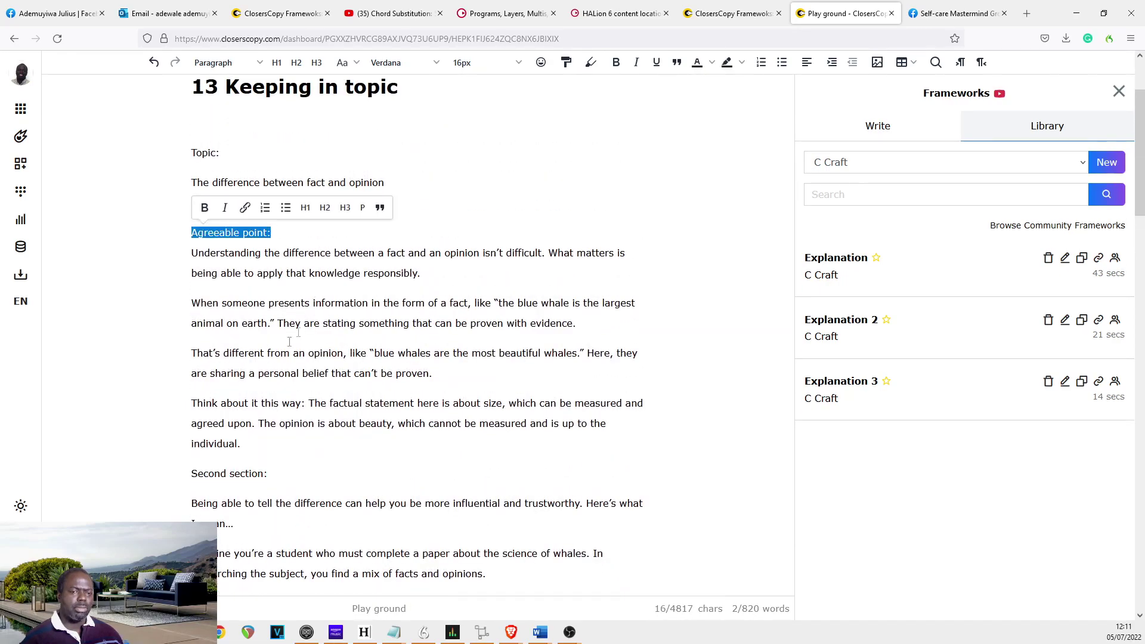
{"action": "scroll", "coordinate": [289, 341], "scroll_direction": "down", "scroll_amount": 2}
{"action": "triple_click", "coordinate": [282, 355]}
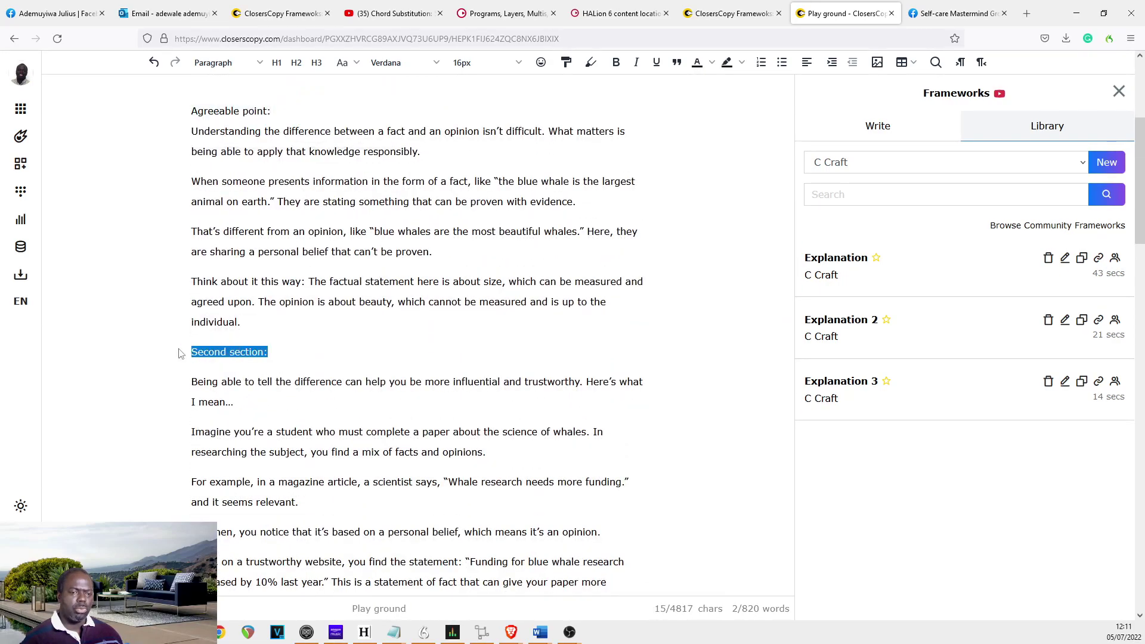
{"action": "scroll", "coordinate": [287, 329], "scroll_direction": "up", "scroll_amount": 1}
{"action": "scroll", "coordinate": [281, 387], "scroll_direction": "down", "scroll_amount": 6}
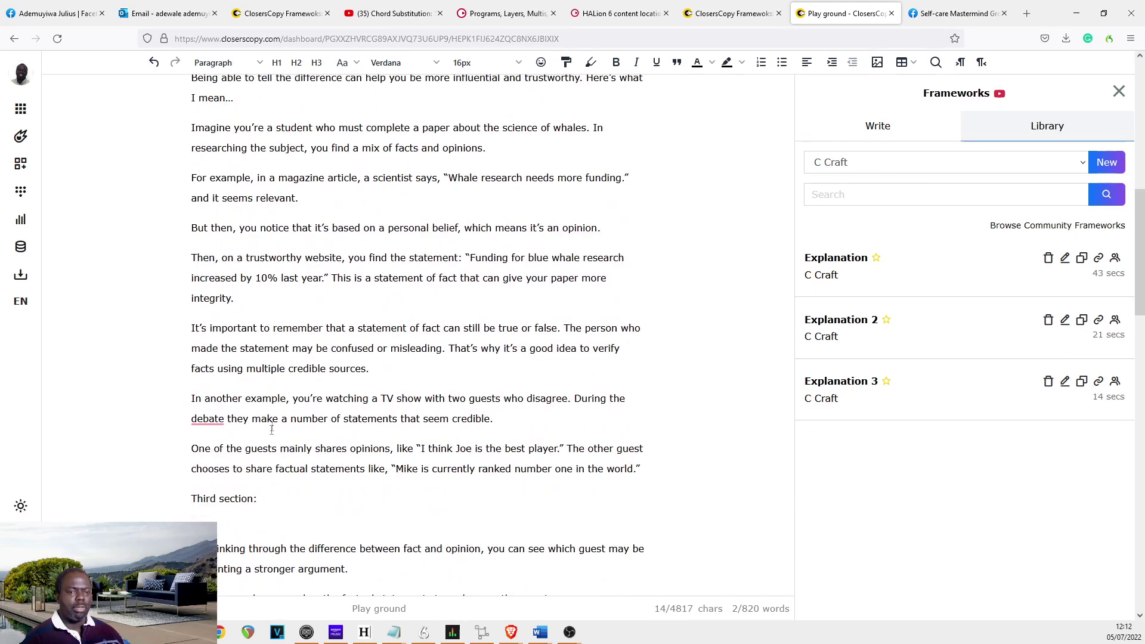
{"action": "triple_click", "coordinate": [260, 499]}
{"action": "scroll", "coordinate": [256, 401], "scroll_direction": "down", "scroll_amount": 4}
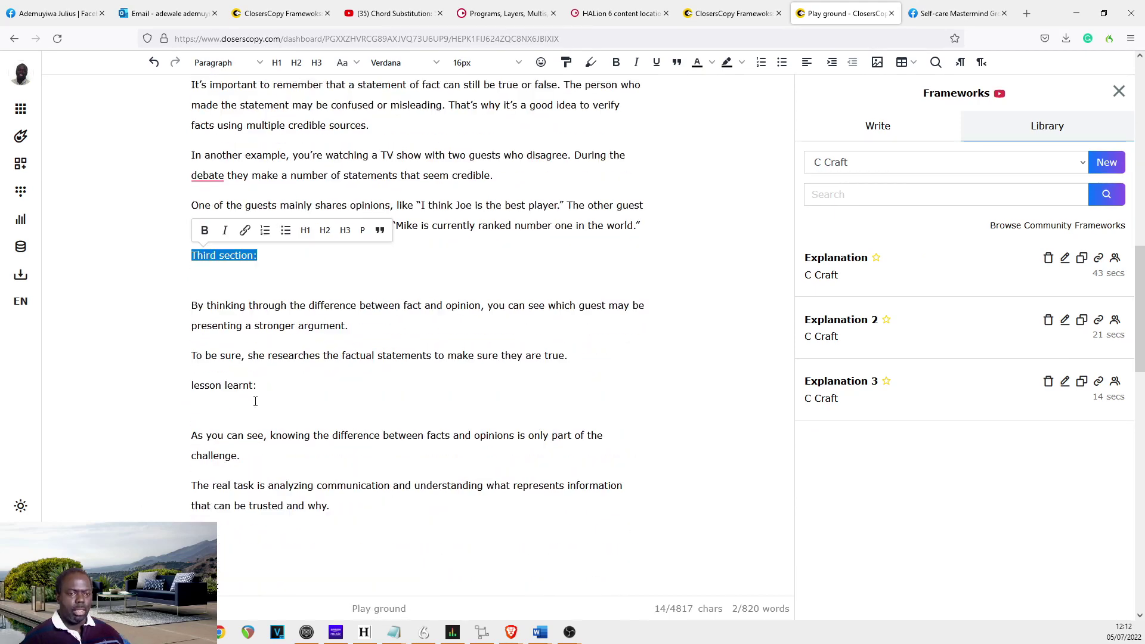
{"action": "triple_click", "coordinate": [276, 385]}
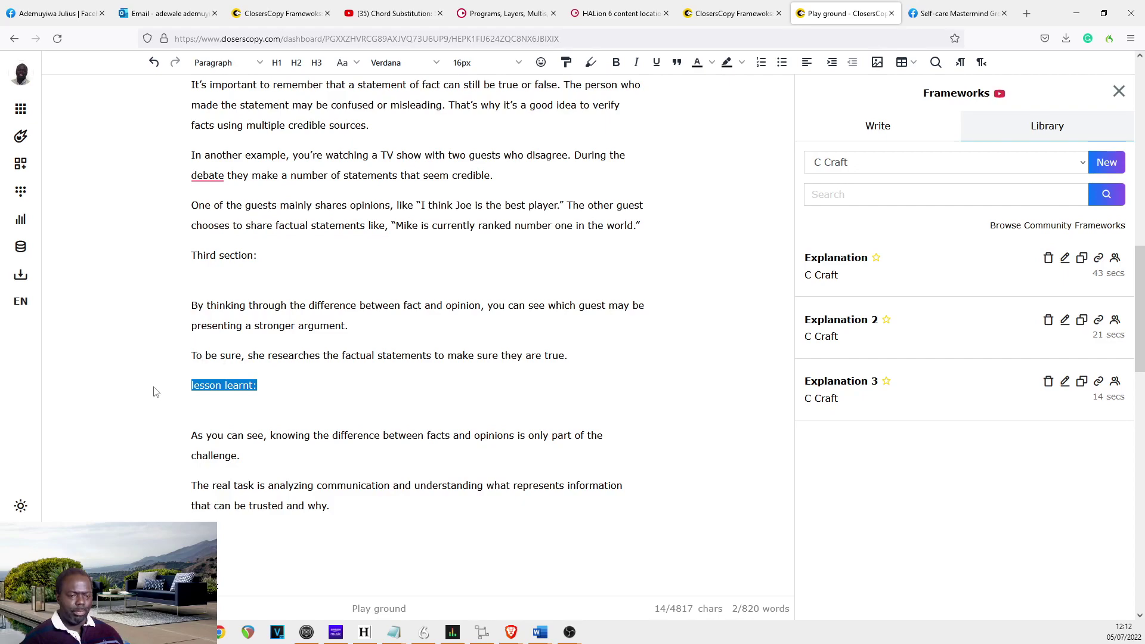
Review the fact and opinion sample's section labels again, from "Agreeable point" down to its end.
{"action": "scroll", "coordinate": [153, 391], "scroll_direction": "up", "scroll_amount": 10}
{"action": "triple_click", "coordinate": [203, 292]}
{"action": "scroll", "coordinate": [289, 411], "scroll_direction": "down", "scroll_amount": 2}
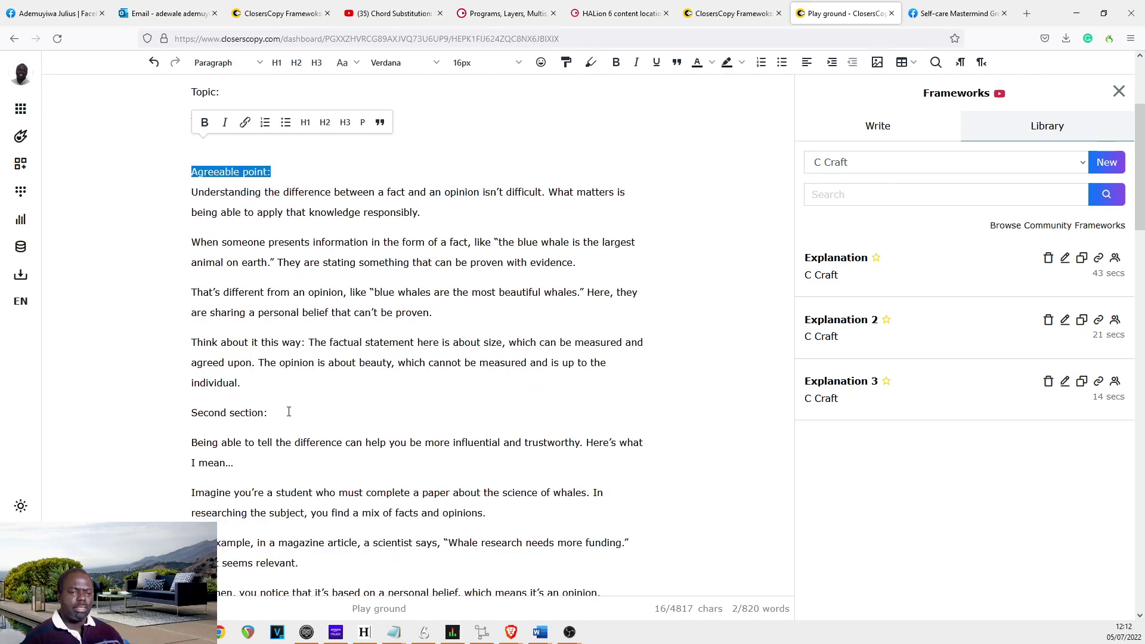
{"action": "triple_click", "coordinate": [288, 411]}
{"action": "scroll", "coordinate": [281, 409], "scroll_direction": "down", "scroll_amount": 6}
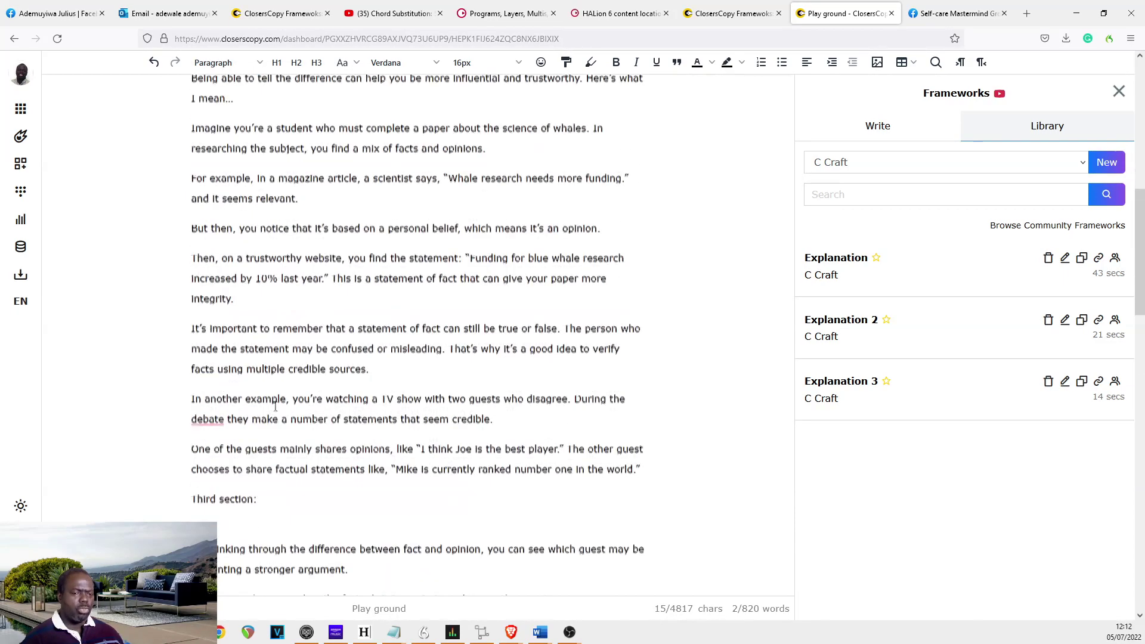
{"action": "scroll", "coordinate": [319, 340], "scroll_direction": "down", "scroll_amount": 2}
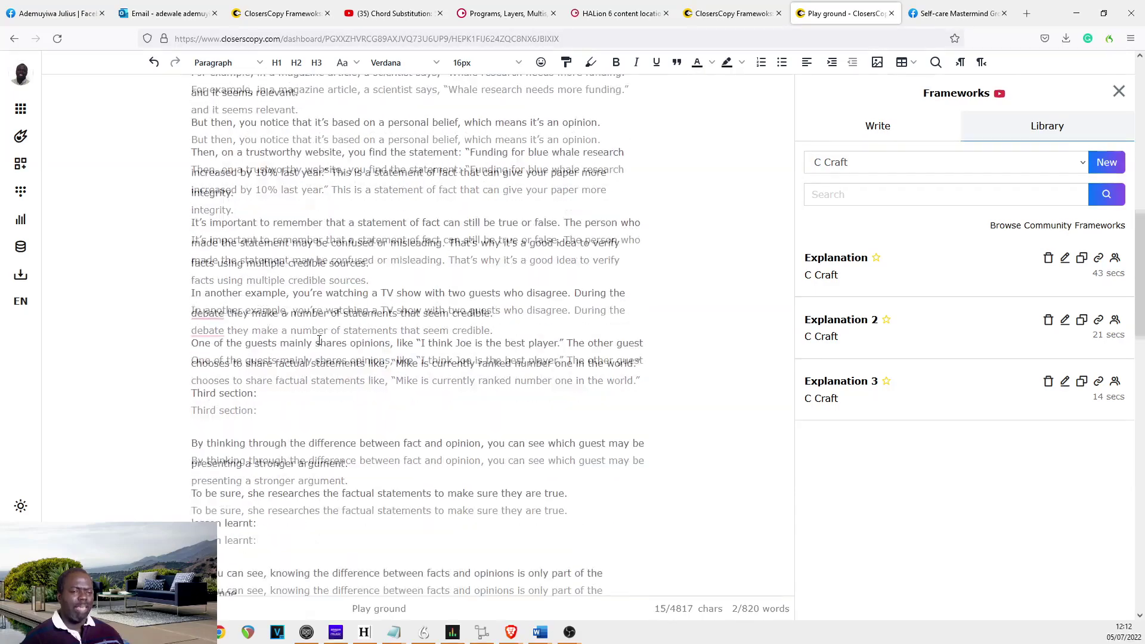
{"action": "scroll", "coordinate": [319, 340], "scroll_direction": "down", "scroll_amount": 5}
Examine the smart grid sample's sections and highlight "Today, the grid has" at the start of its second section.
{"action": "scroll", "coordinate": [286, 286], "scroll_direction": "down", "scroll_amount": 4}
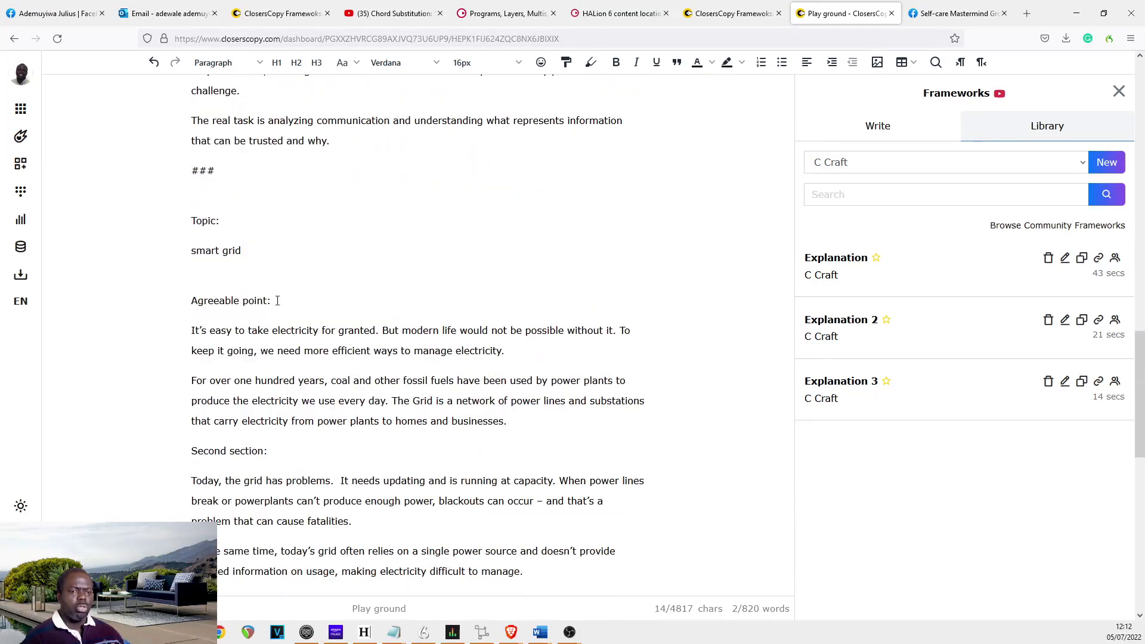
{"action": "scroll", "coordinate": [379, 327], "scroll_direction": "down", "scroll_amount": 10}
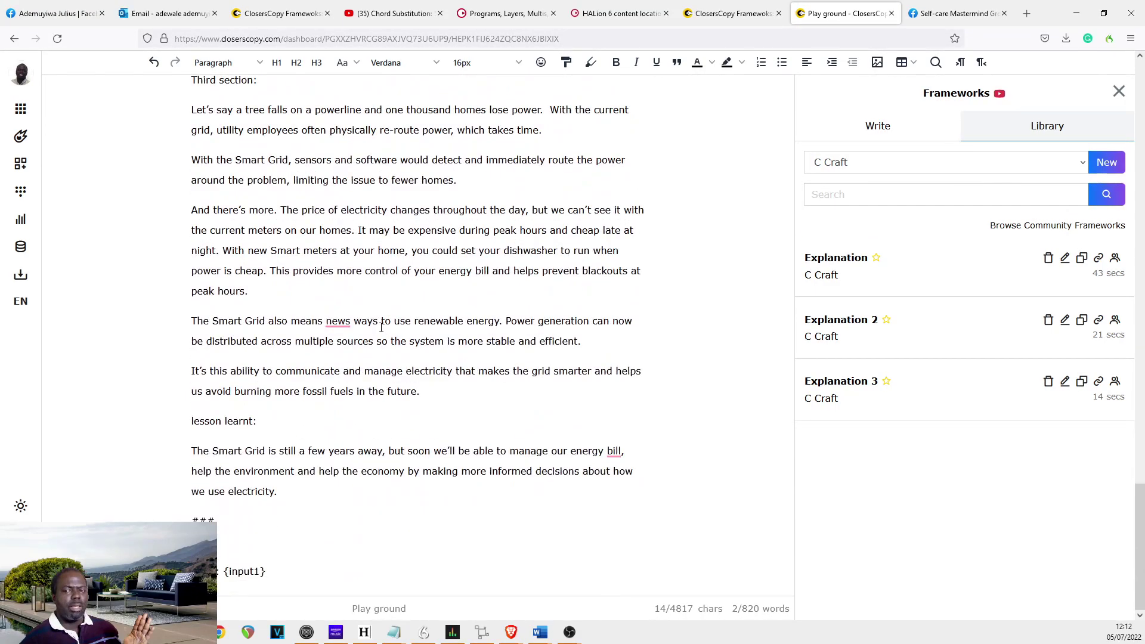
{"action": "scroll", "coordinate": [379, 327], "scroll_direction": "up", "scroll_amount": 11}
{"action": "scroll", "coordinate": [364, 331], "scroll_direction": "down", "scroll_amount": 1}
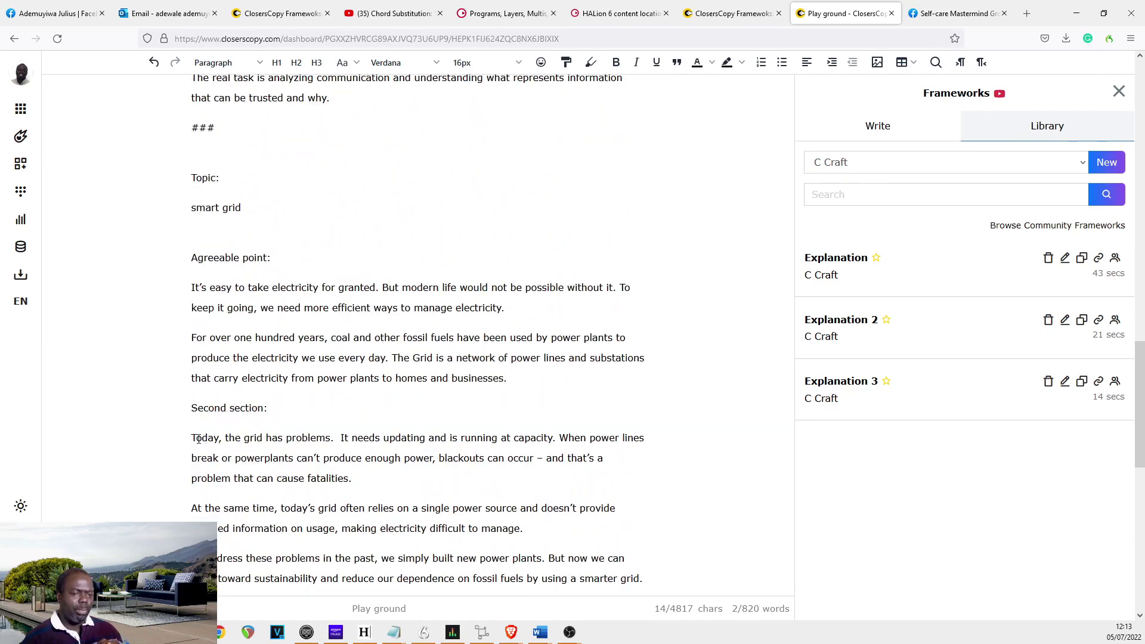
{"action": "left_click_drag", "start_coordinate": [191, 439], "coordinate": [283, 438]}
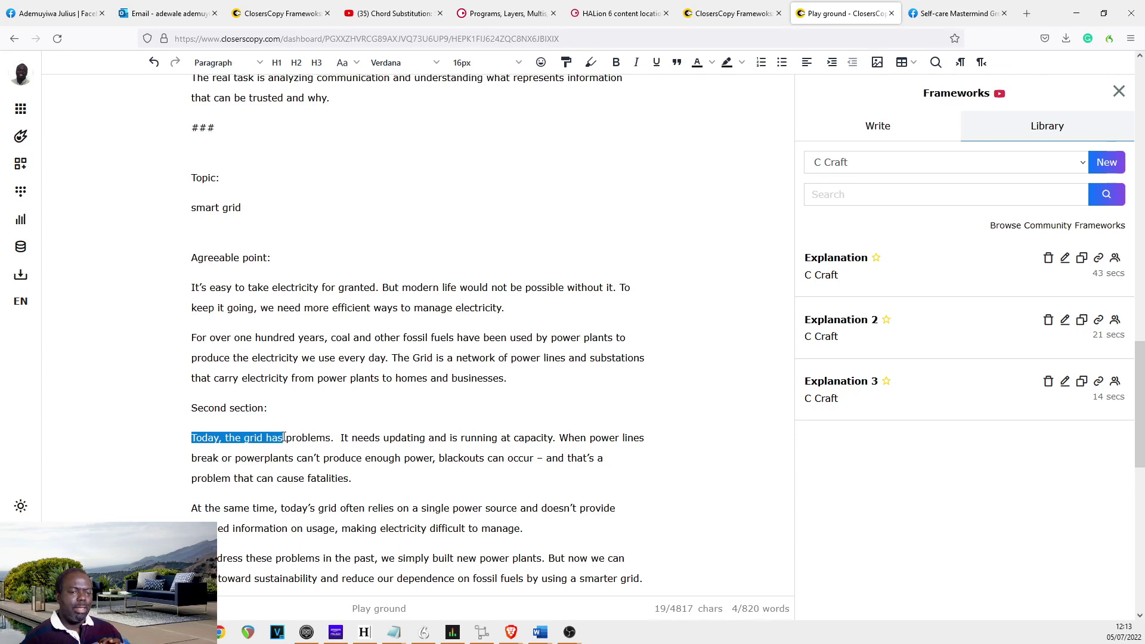
Highlight the opening words of the smart grid sample's second section and review the fact and opinion sample back to the "13 Keeping in topic" heading.
{"action": "left_click", "coordinate": [284, 439]}
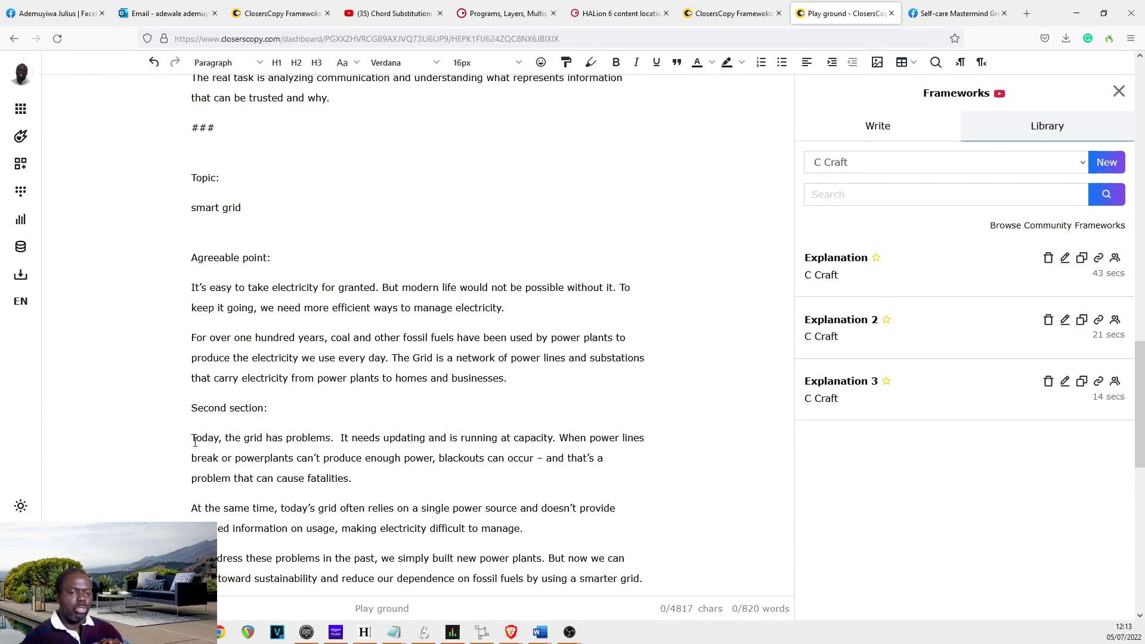
{"action": "left_click_drag", "start_coordinate": [192, 439], "coordinate": [300, 442]}
{"action": "scroll", "coordinate": [293, 429], "scroll_direction": "up", "scroll_amount": 6}
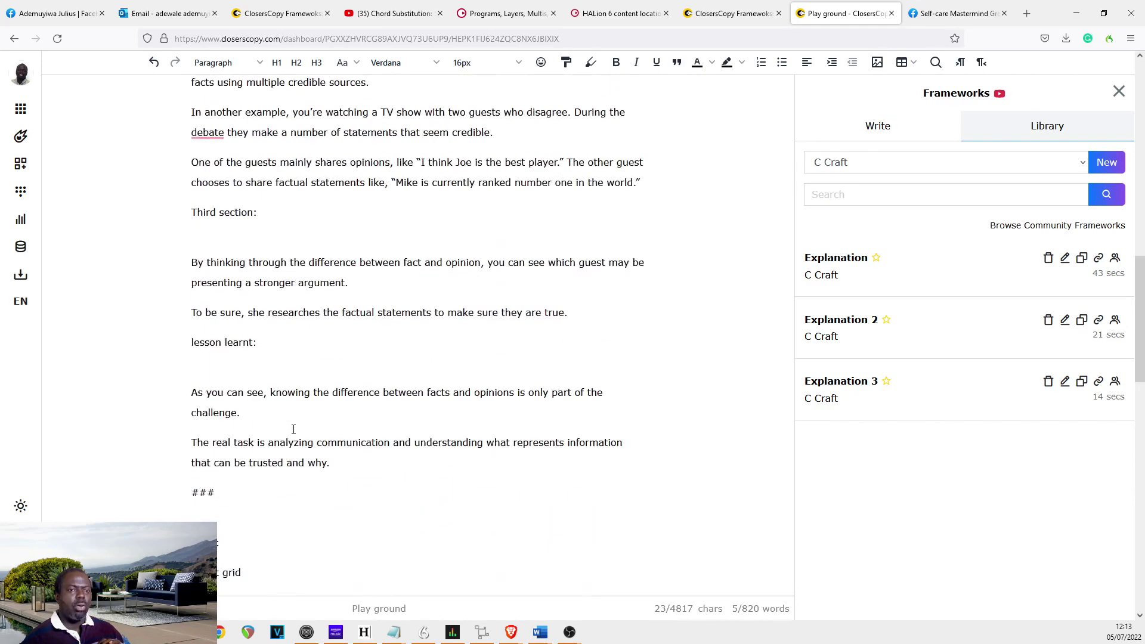
{"action": "scroll", "coordinate": [293, 430], "scroll_direction": "up", "scroll_amount": 7}
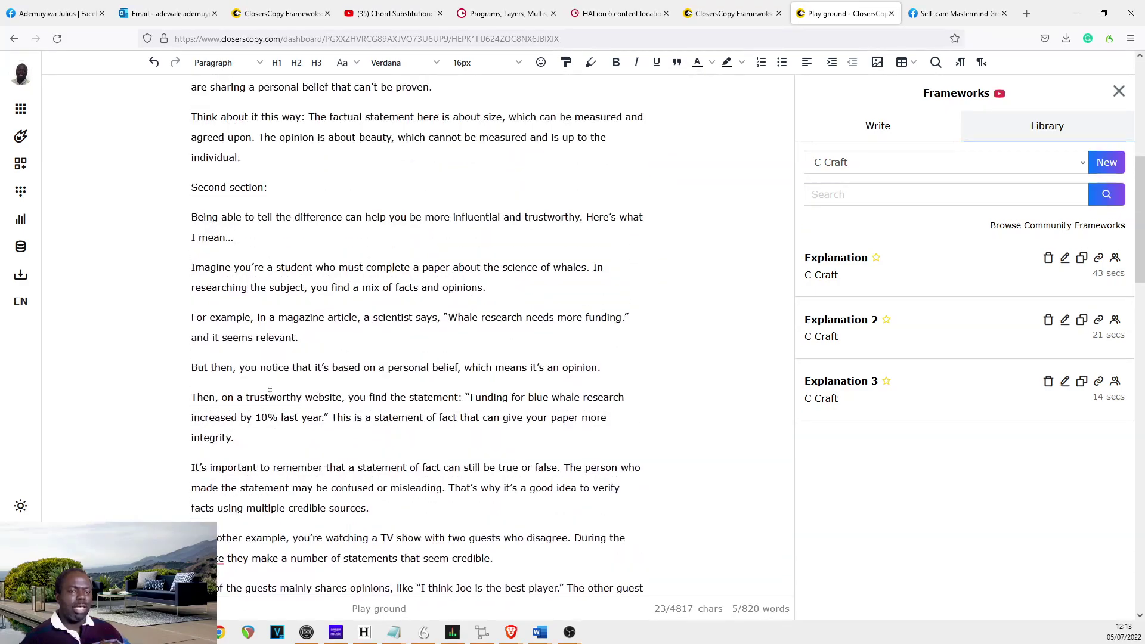
{"action": "scroll", "coordinate": [269, 393], "scroll_direction": "up", "scroll_amount": 3}
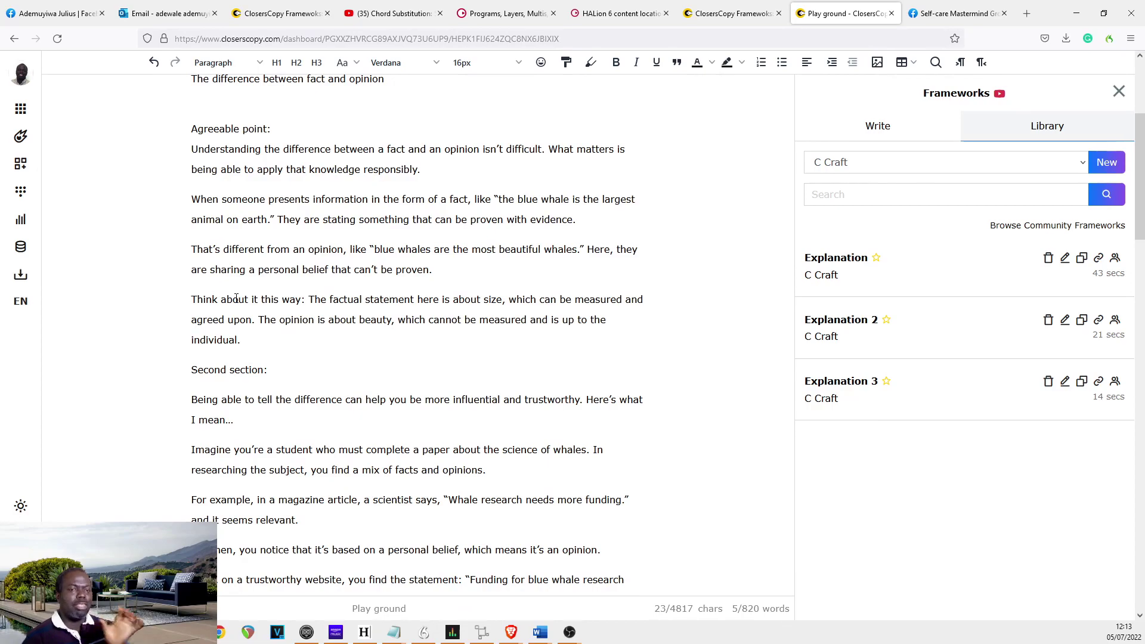
{"action": "scroll", "coordinate": [236, 286], "scroll_direction": "up", "scroll_amount": 4}
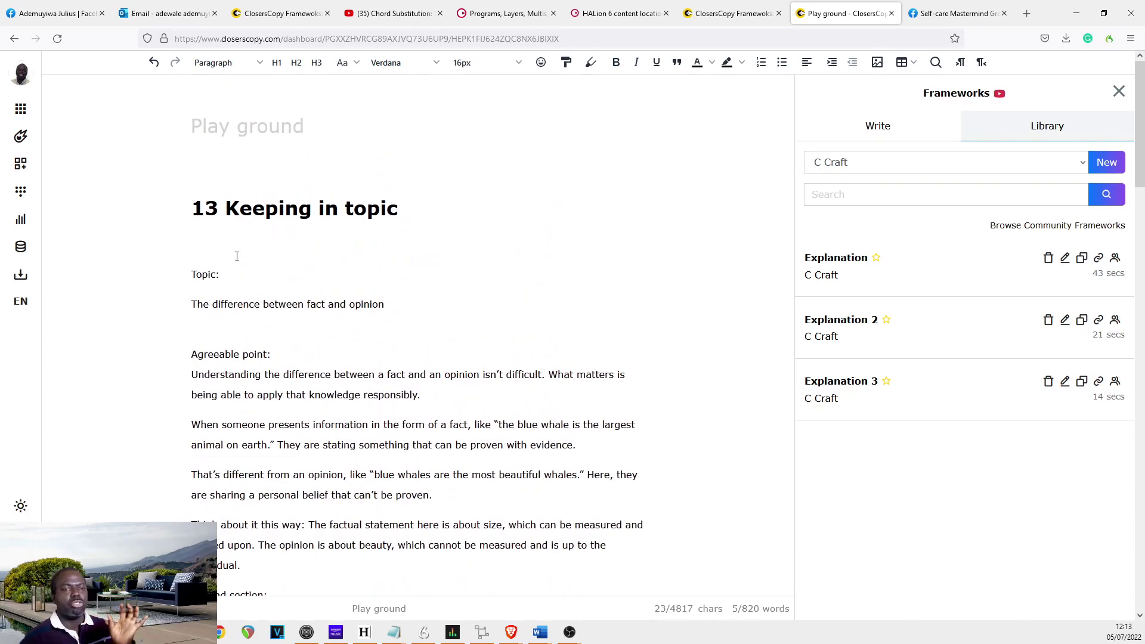
{"action": "scroll", "coordinate": [239, 247], "scroll_direction": "down", "scroll_amount": 4}
{"action": "scroll", "coordinate": [335, 322], "scroll_direction": "up", "scroll_amount": 3}
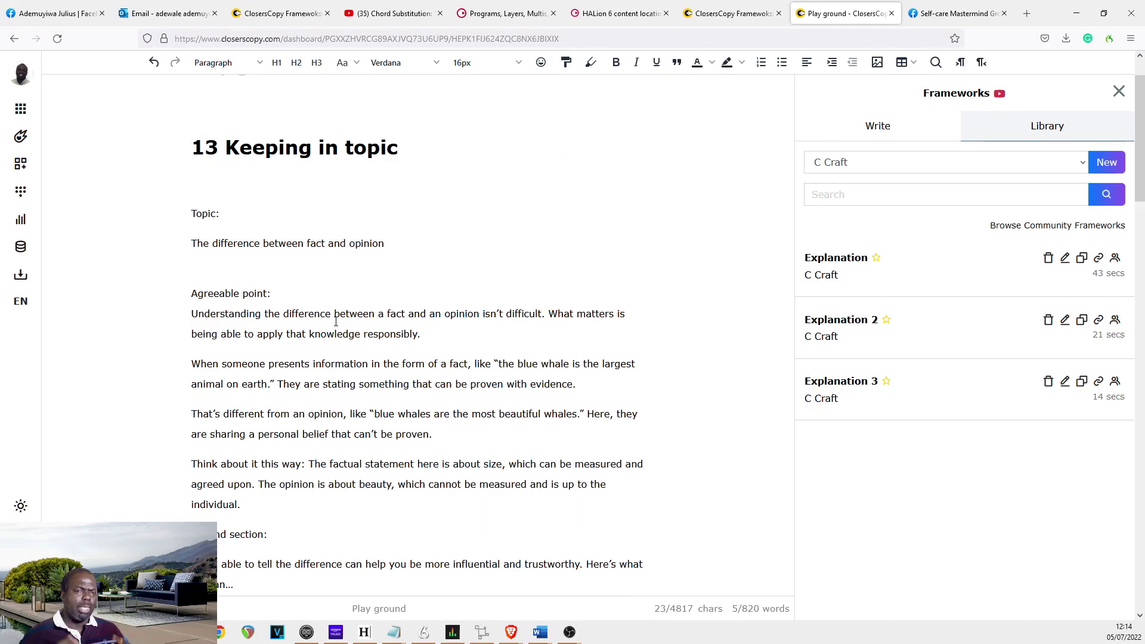